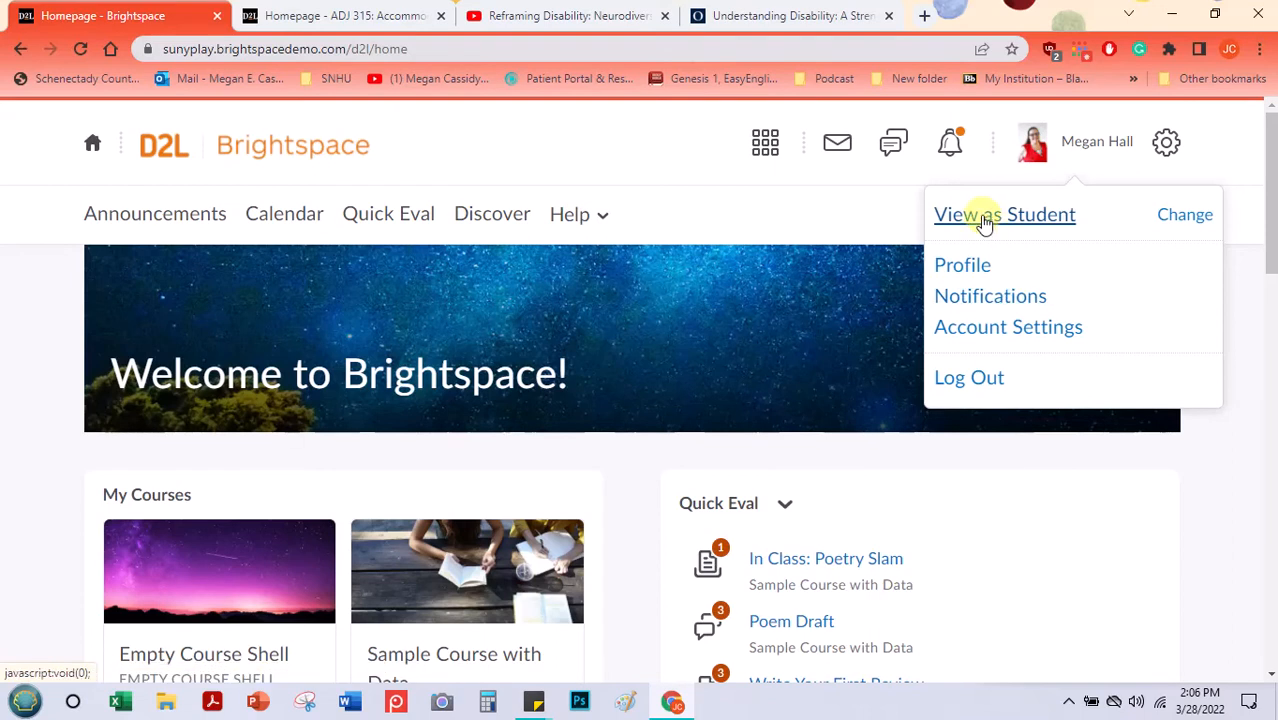
- Open the Empty Course Shell course from the homepage and look over its Announcements section
left_click(734, 220)
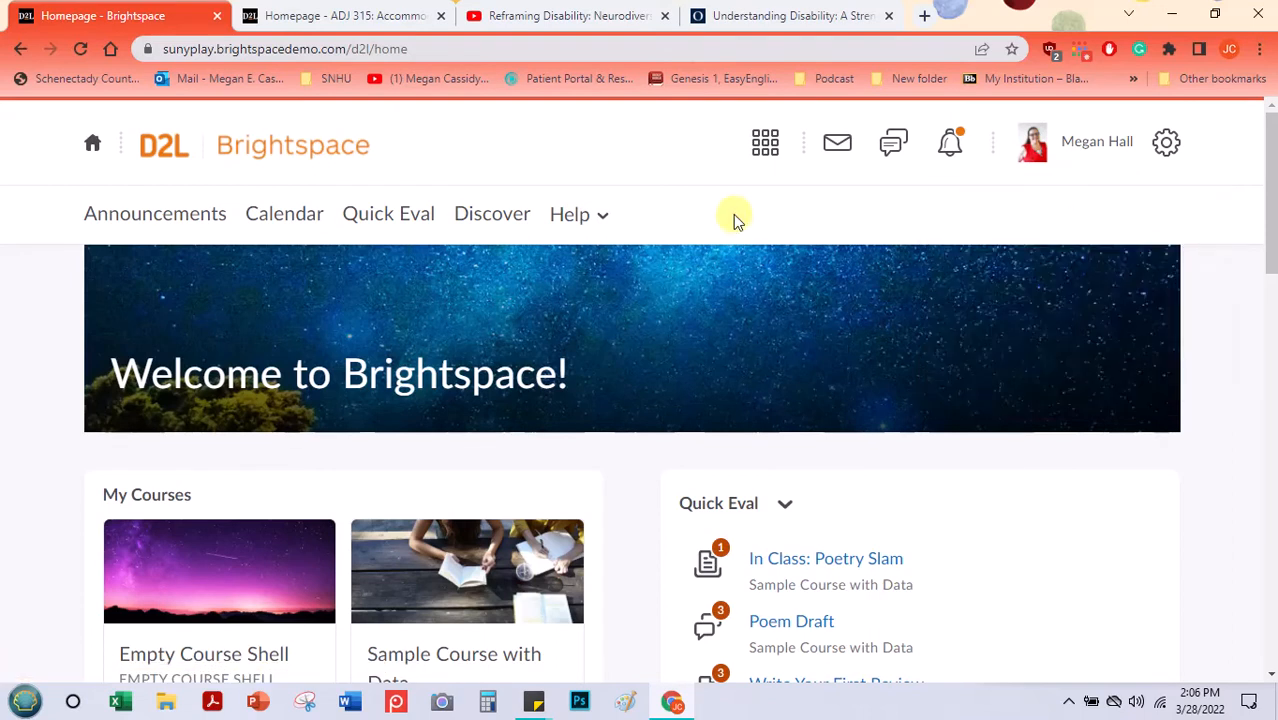
left_click(212, 638)
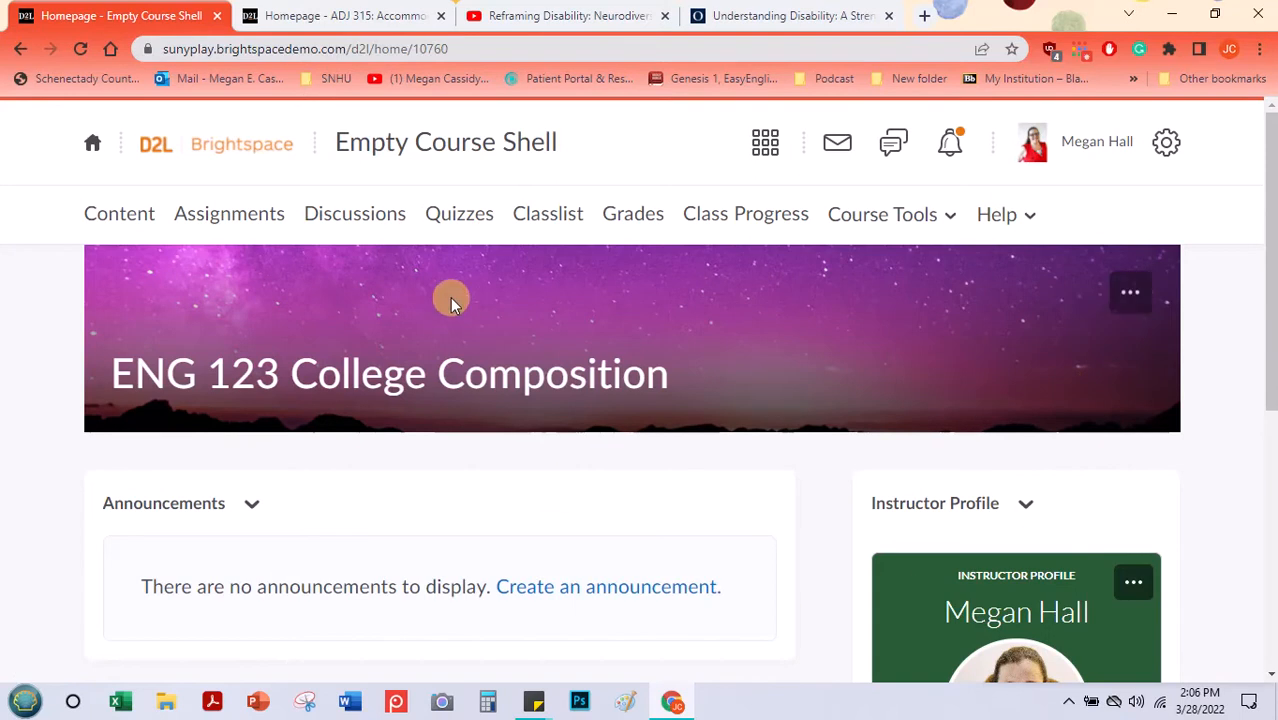
scroll(727, 320, "down", 2)
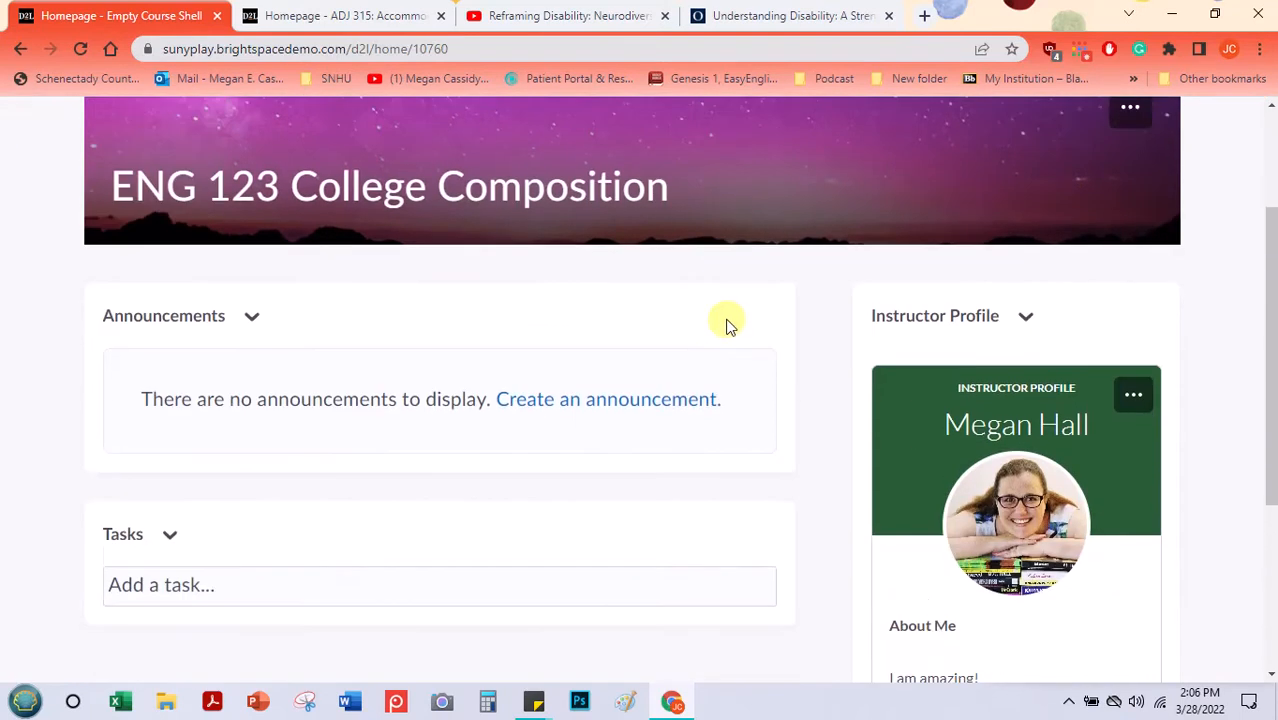
scroll(727, 325, "down", 1)
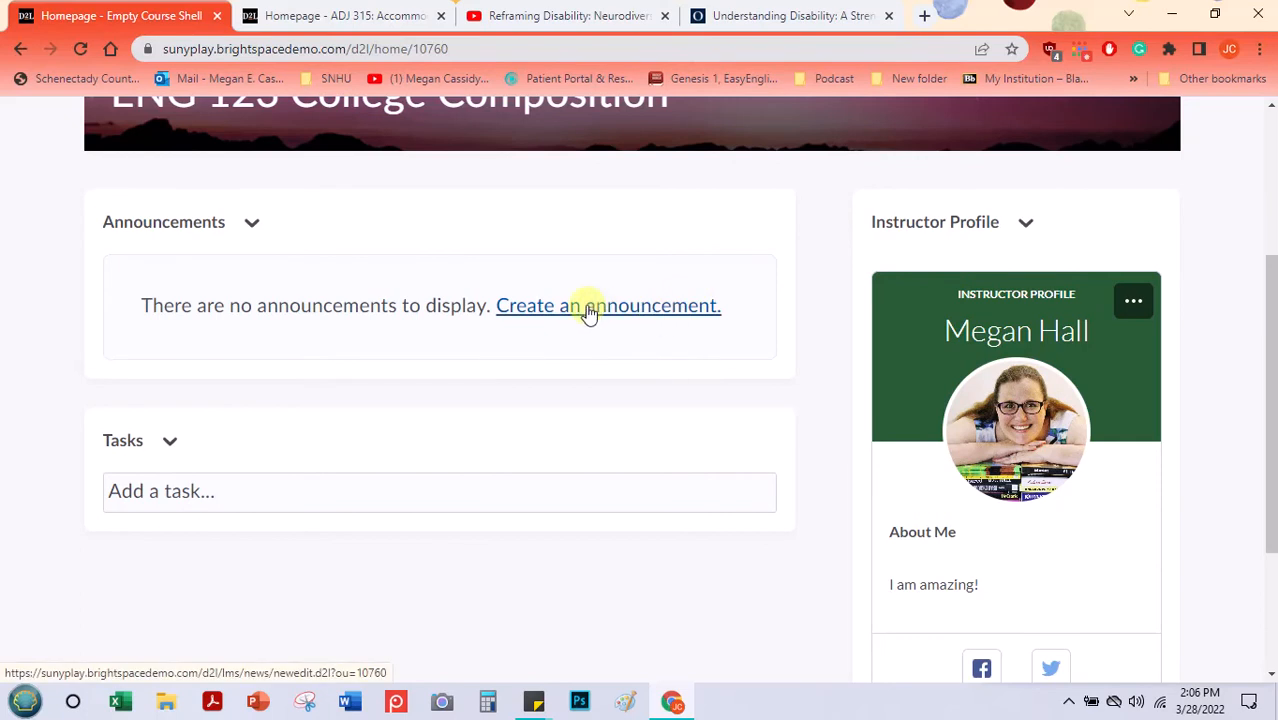
scroll(588, 312, "up", 3)
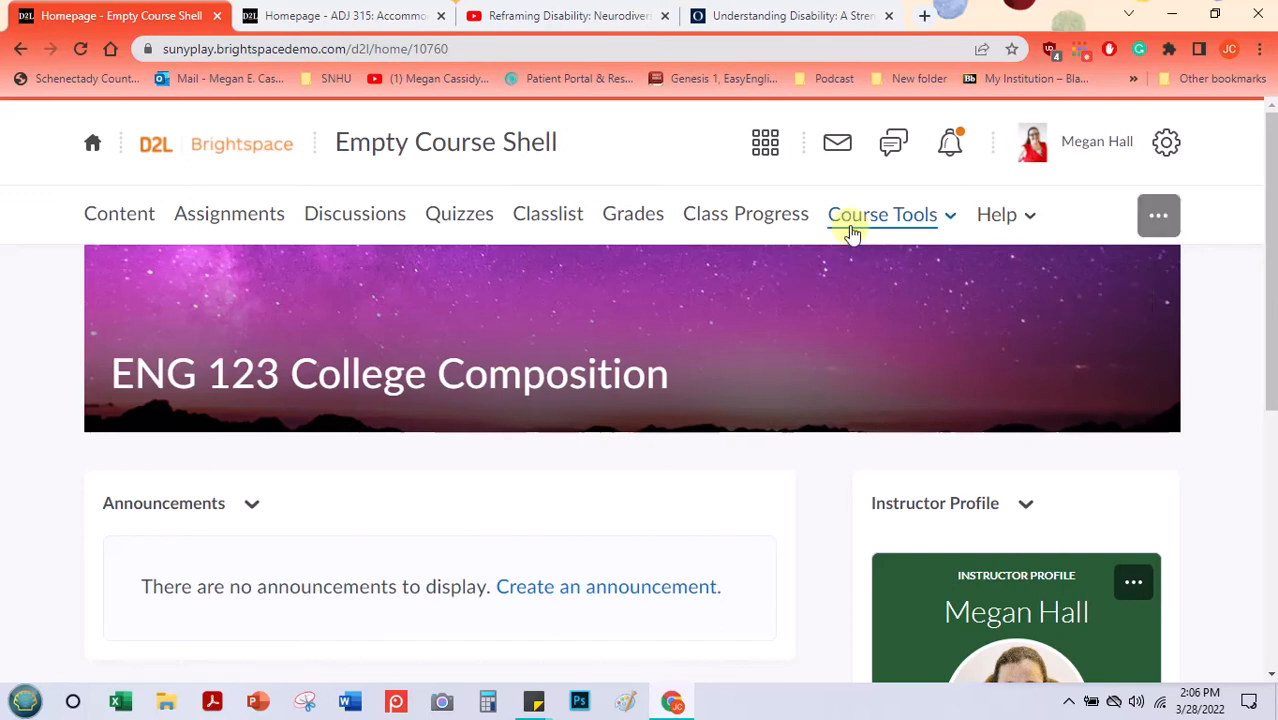
- Switch to the ENG 122 English Composition I course and open its full list of announcements
left_click(340, 15)
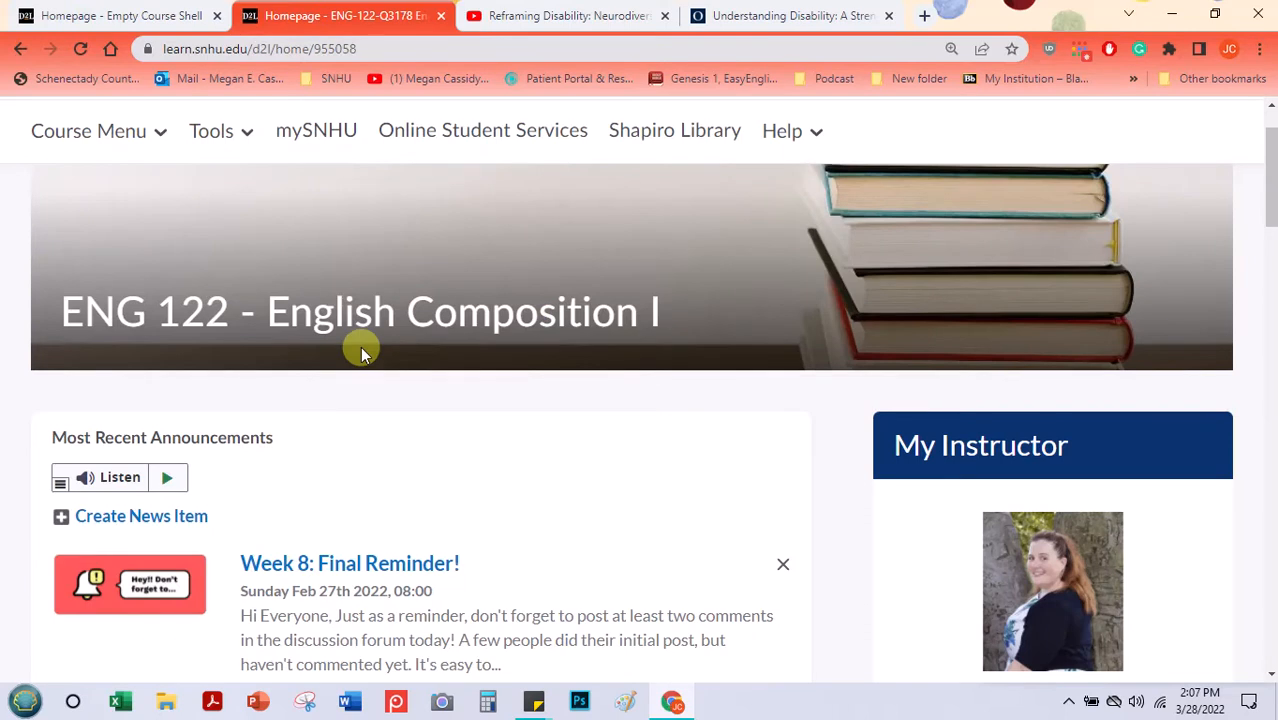
scroll(542, 275, "down", 4)
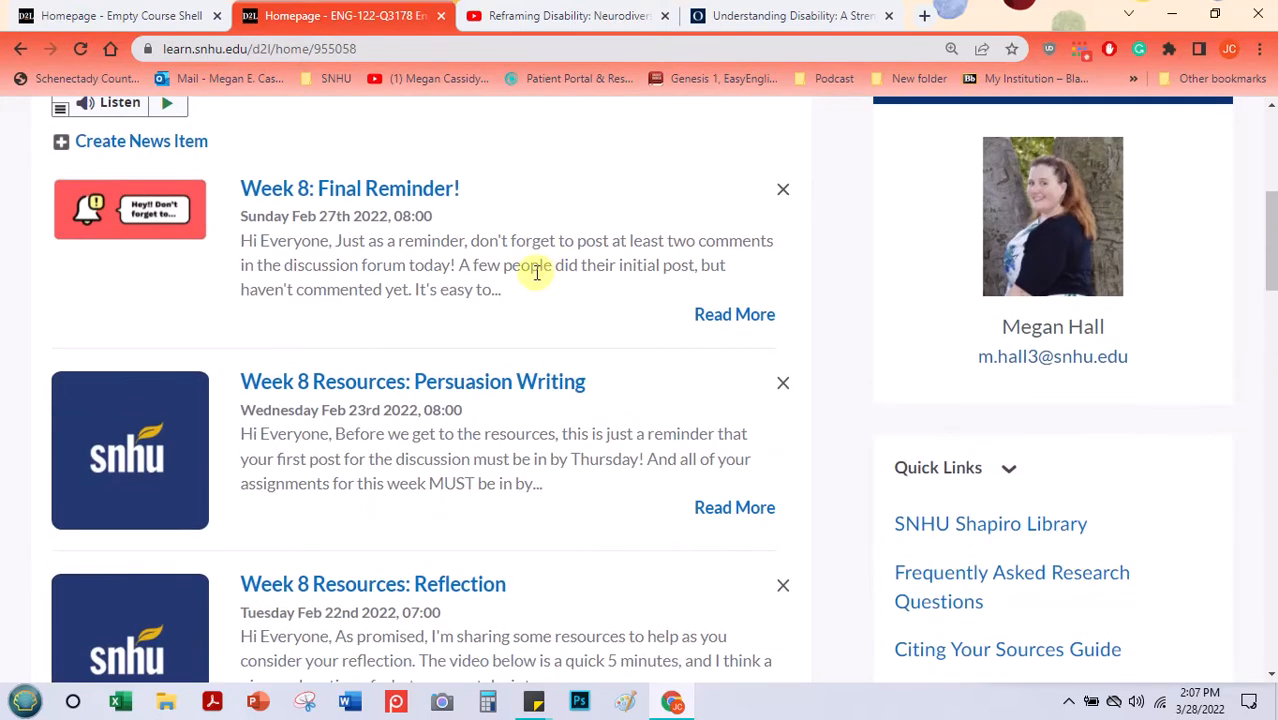
scroll(420, 170, "down", 3)
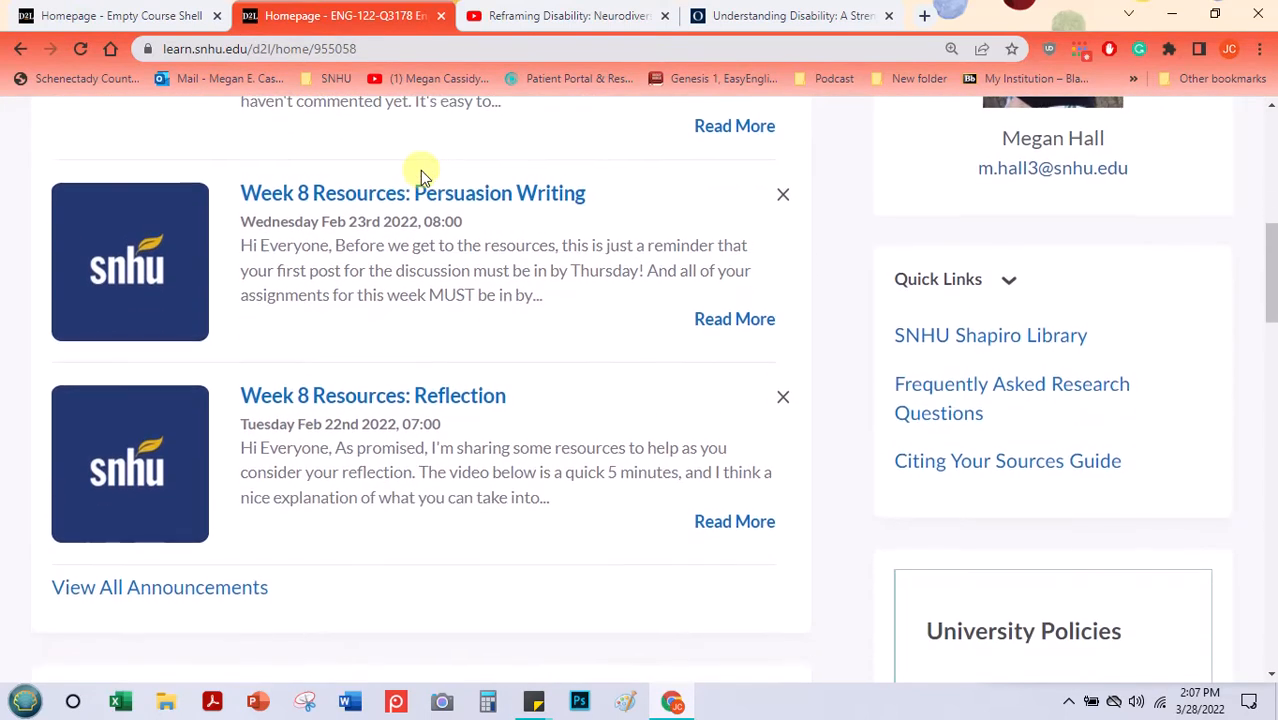
left_click(188, 497)
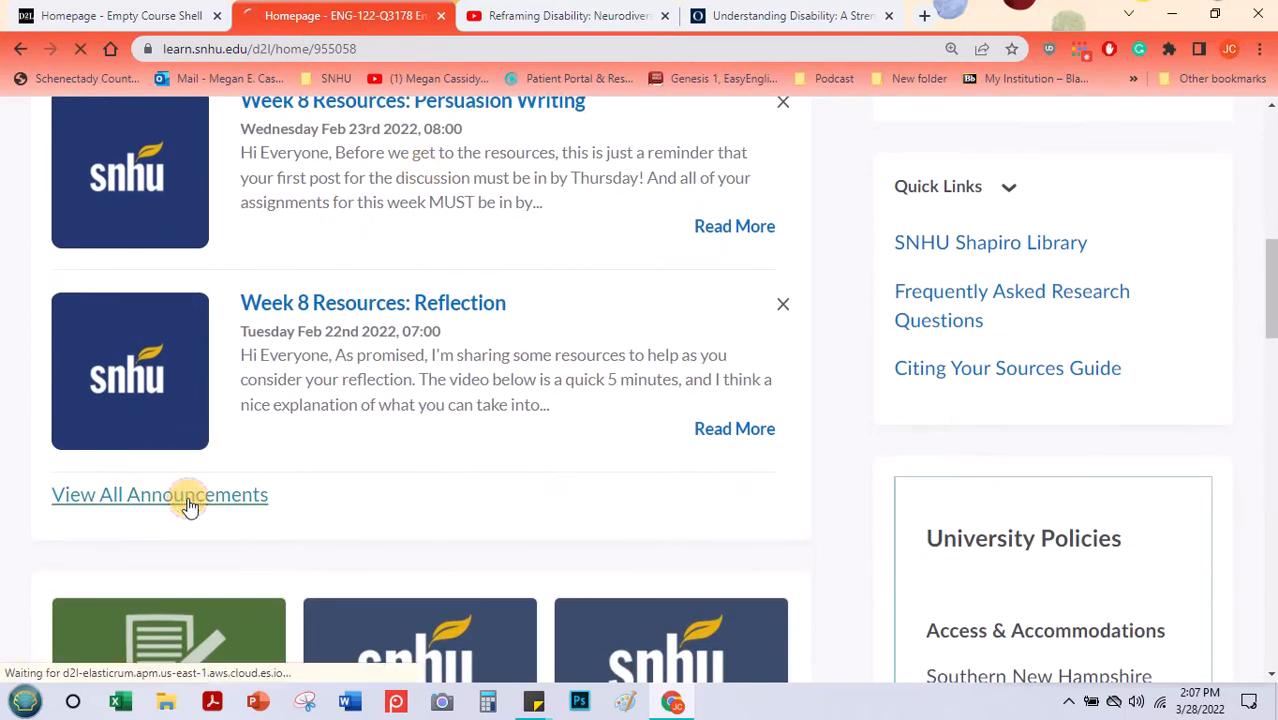
scroll(340, 350, "up", 7)
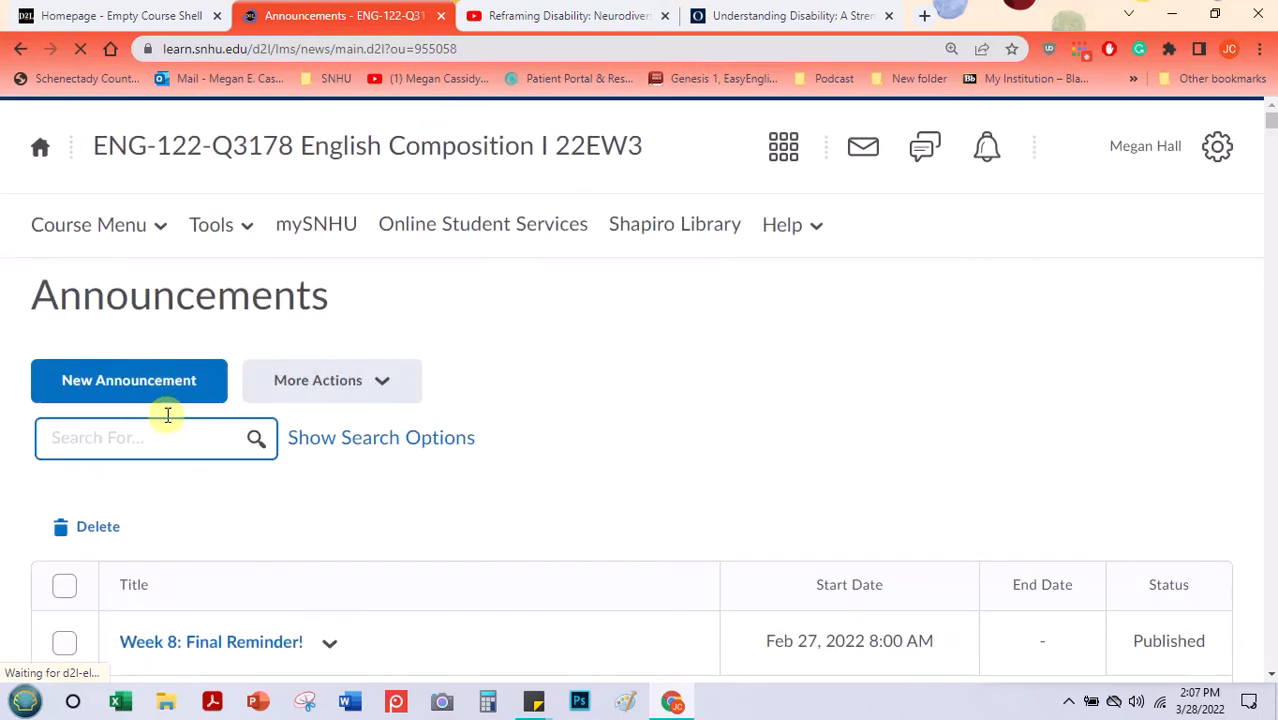
- Examine the published ENG 122 announcements, including the reminders, embedded videos and weekly resources for Weeks 7 and 8
scroll(1161, 265, "down", 3)
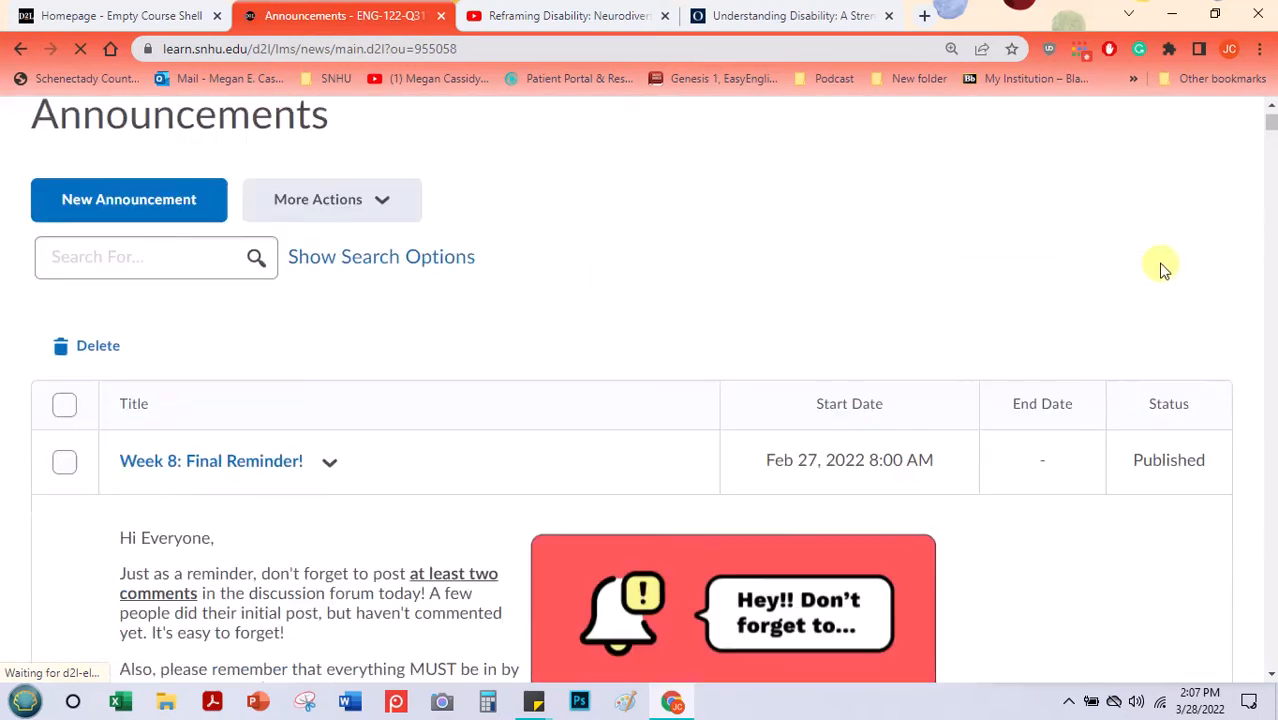
scroll(960, 230, "down", 7)
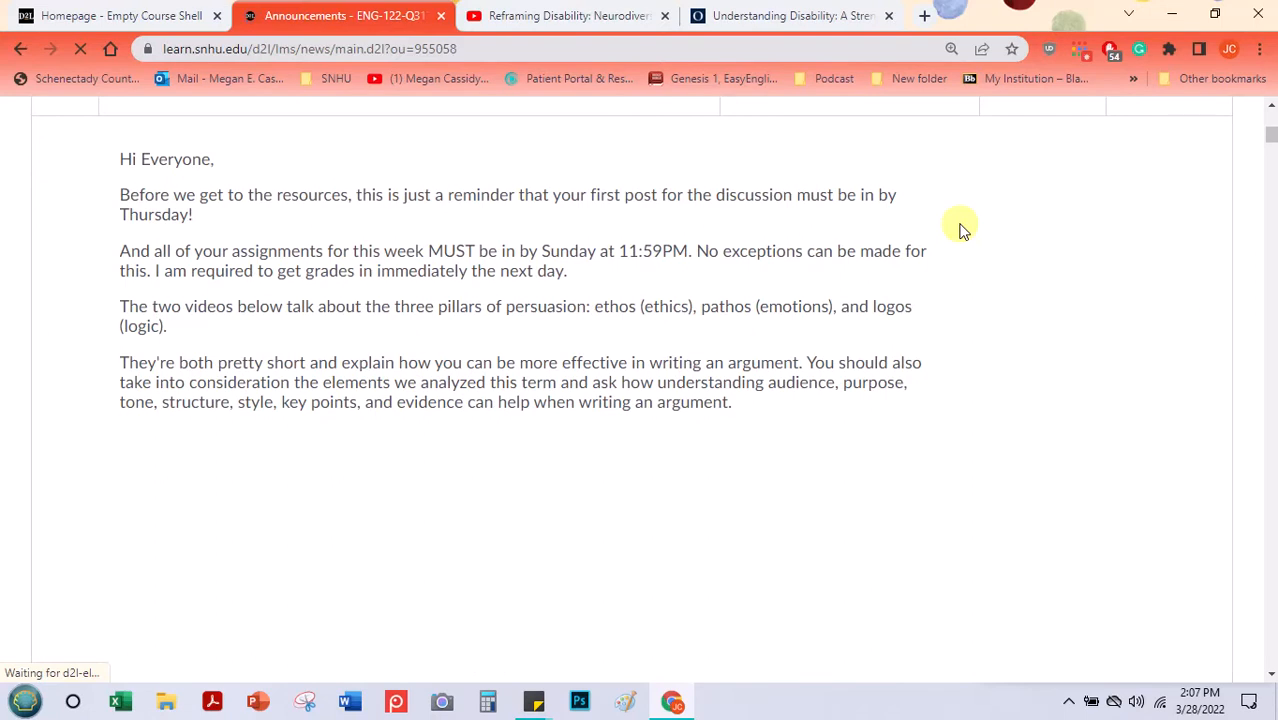
scroll(947, 275, "down", 2)
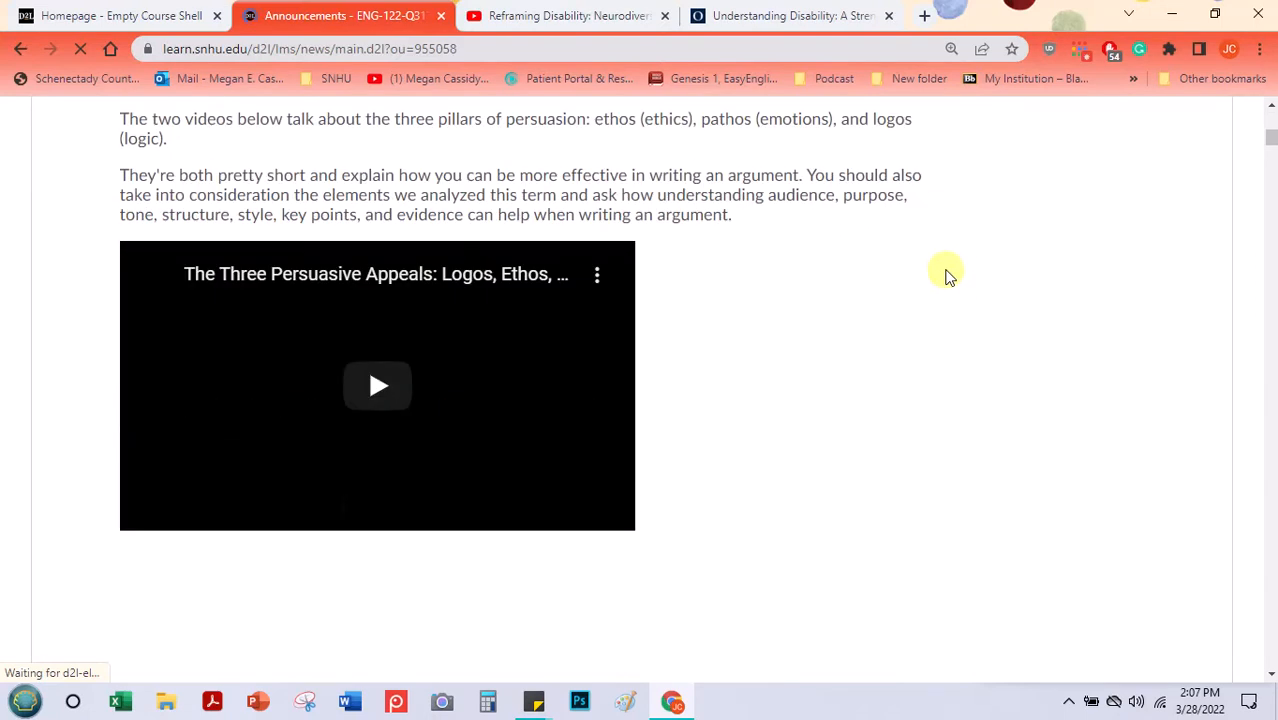
scroll(947, 275, "down", 8)
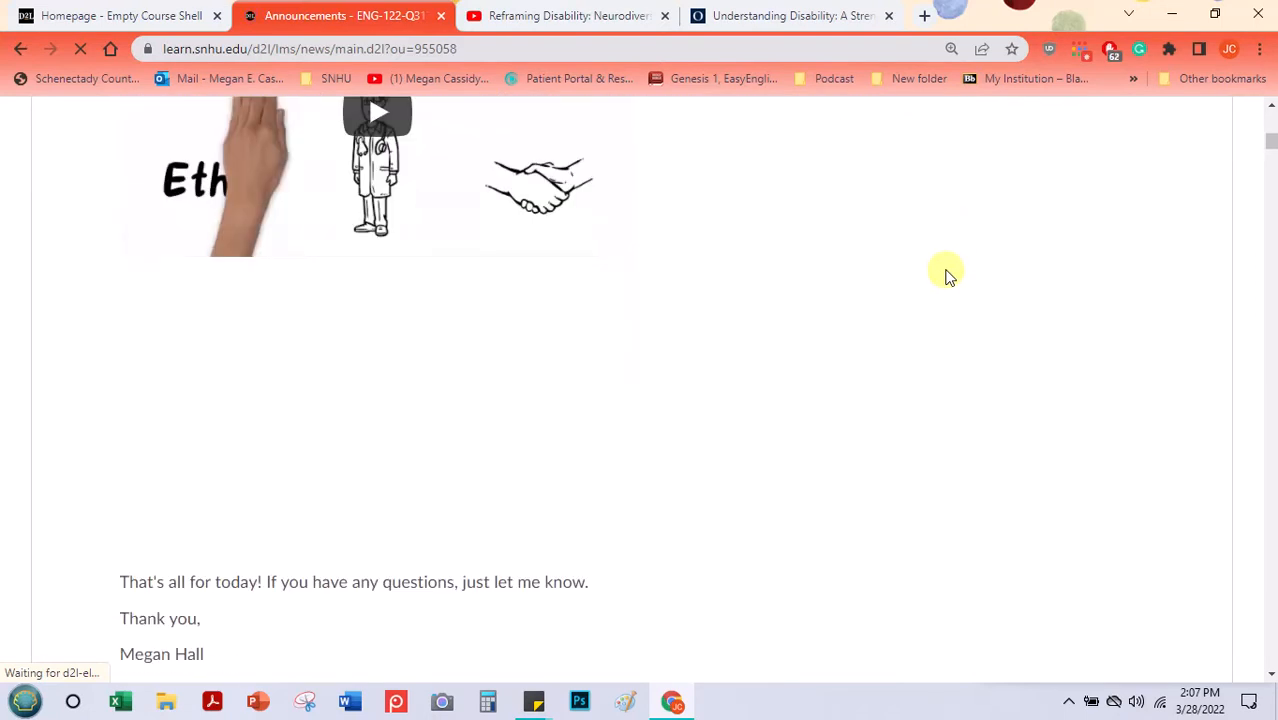
scroll(947, 275, "down", 3)
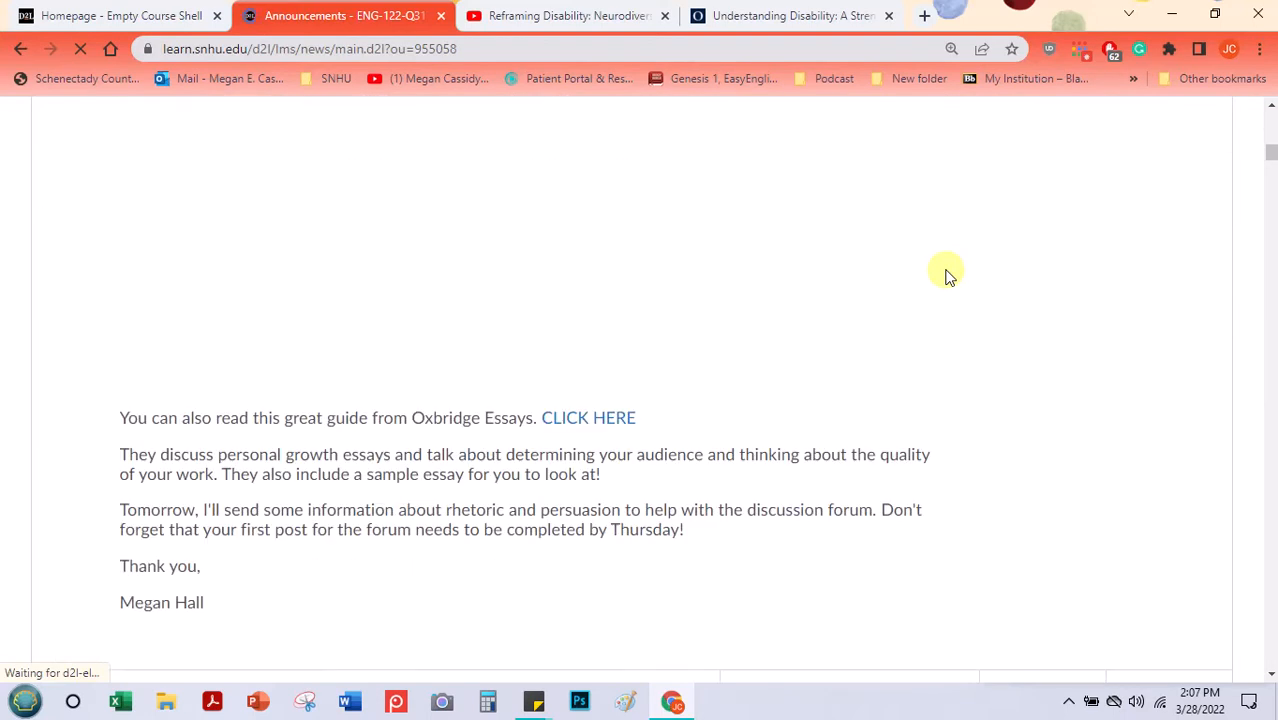
scroll(949, 276, "down", 4)
scroll(949, 276, "down", 3)
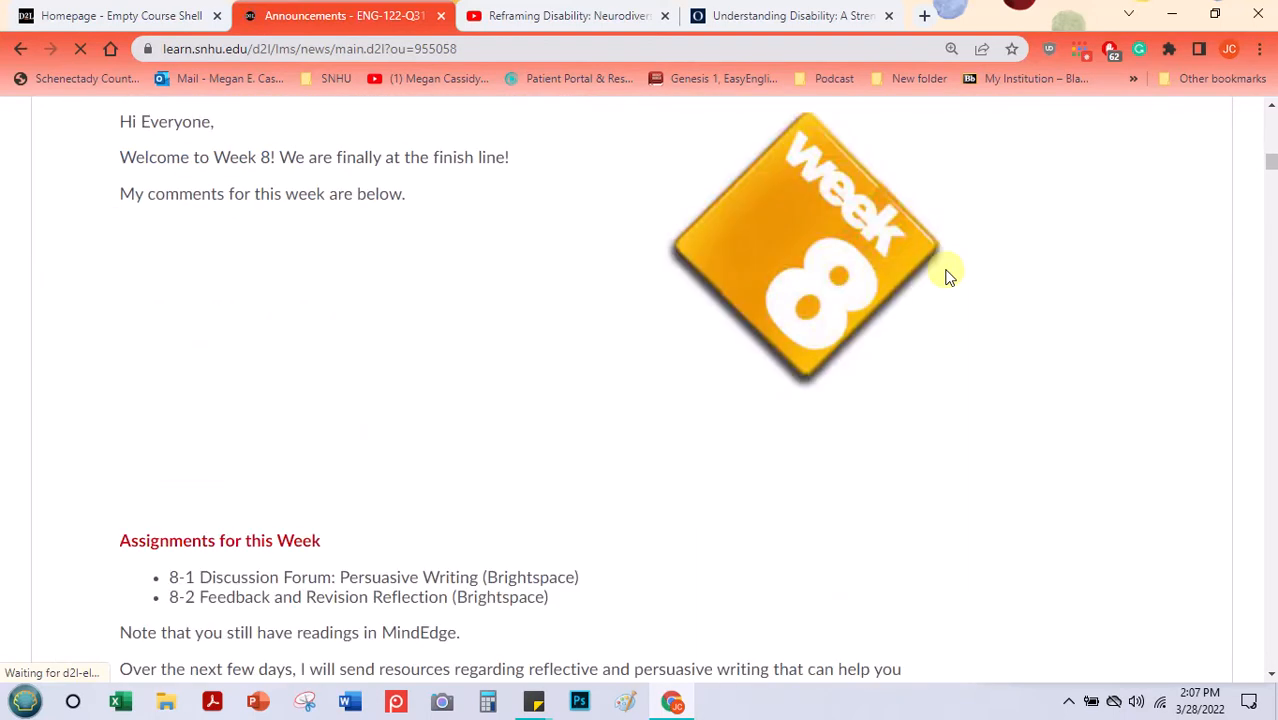
scroll(949, 276, "down", 1)
scroll(949, 276, "up", 3)
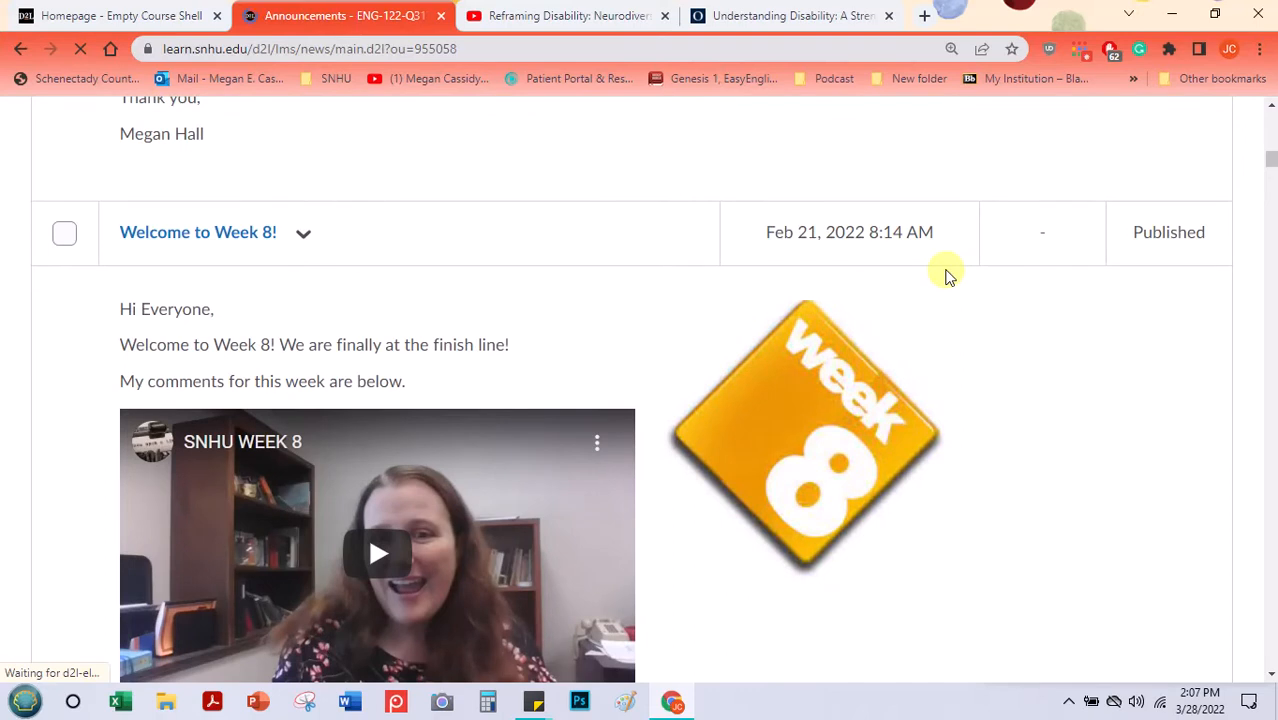
scroll(949, 276, "down", 1)
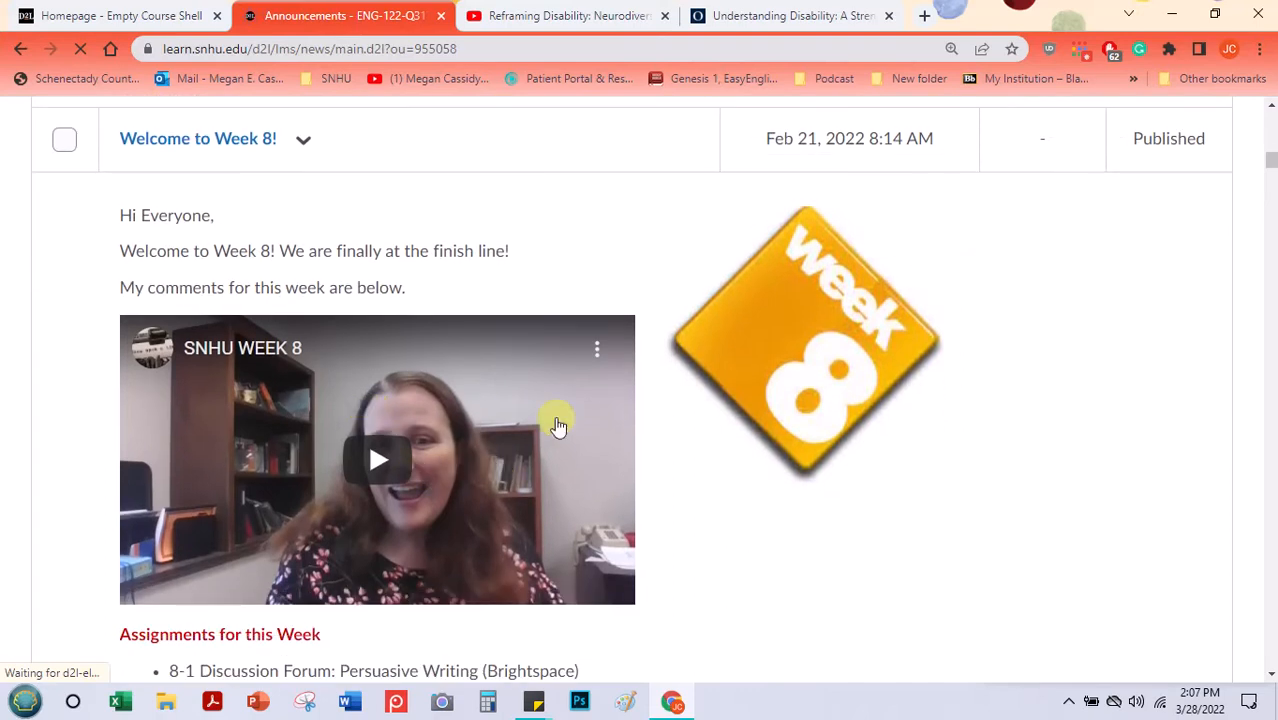
scroll(1012, 226, "down", 3)
scroll(1012, 226, "down", 14)
scroll(1010, 226, "down", 10)
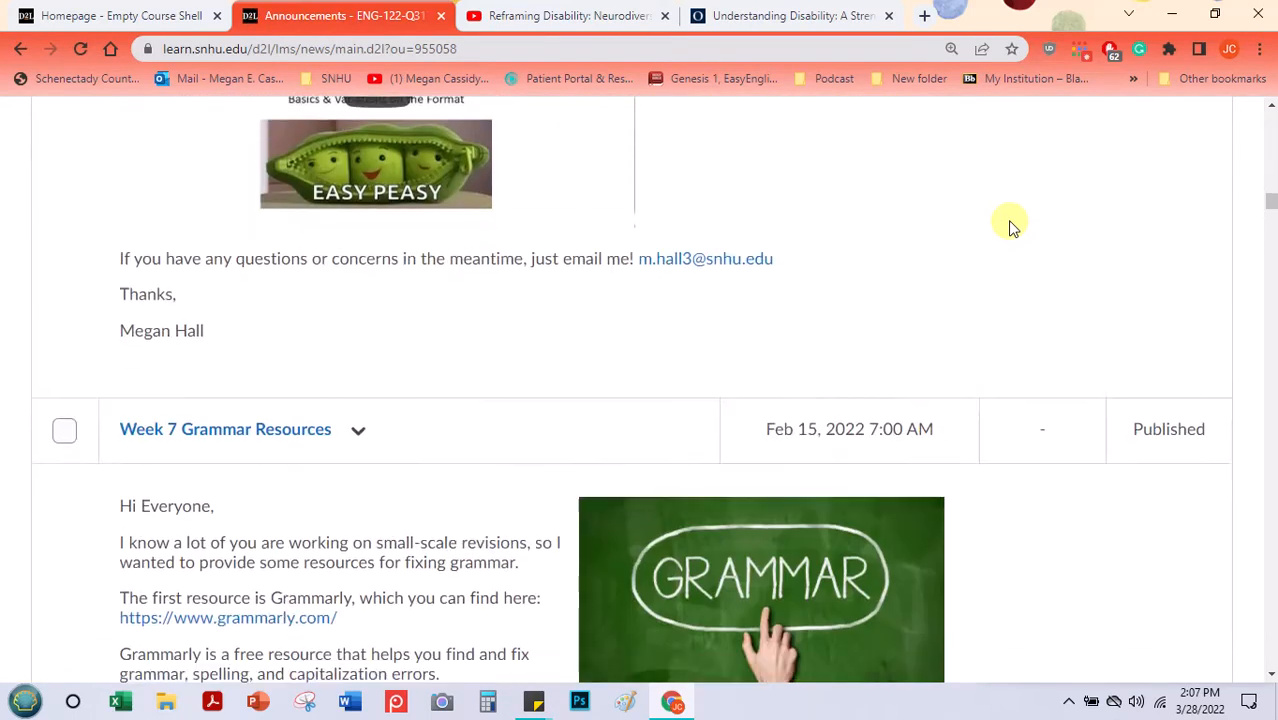
scroll(1010, 226, "down", 5)
scroll(1008, 222, "down", 5)
scroll(1008, 222, "up", 8)
left_click_drag(1270, 203, 1270, 118)
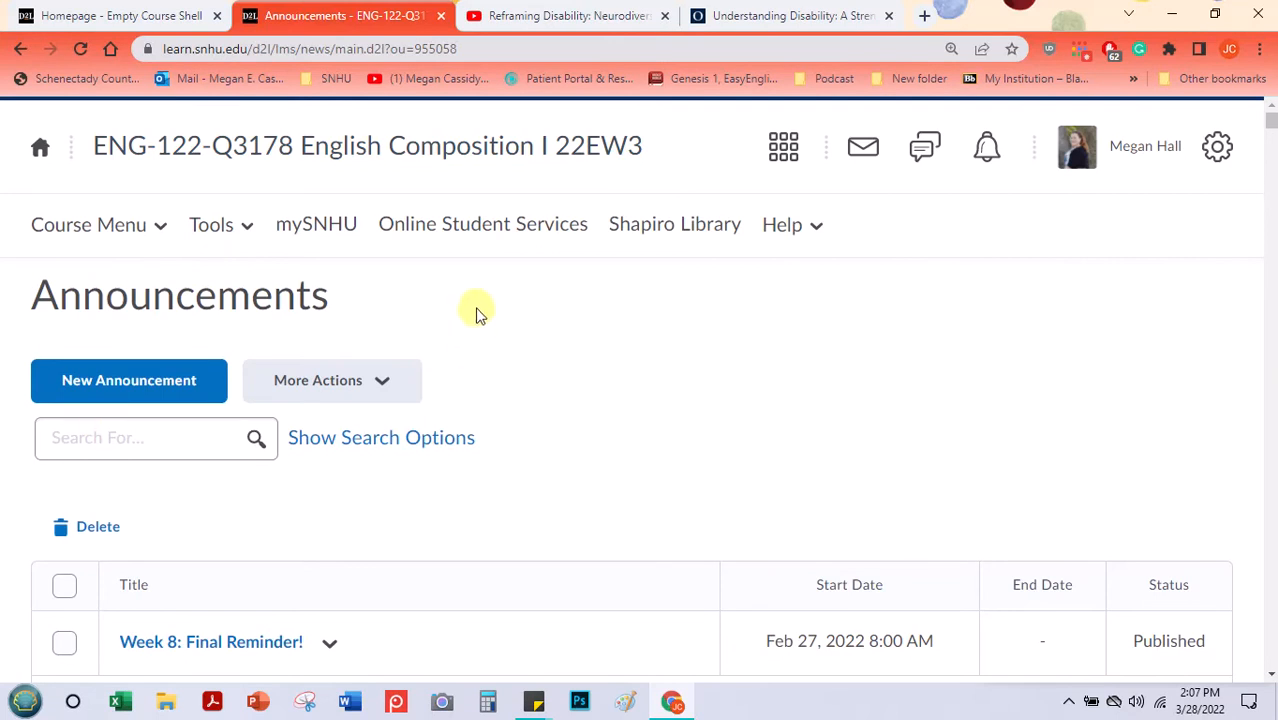
scroll(585, 300, "down", 9)
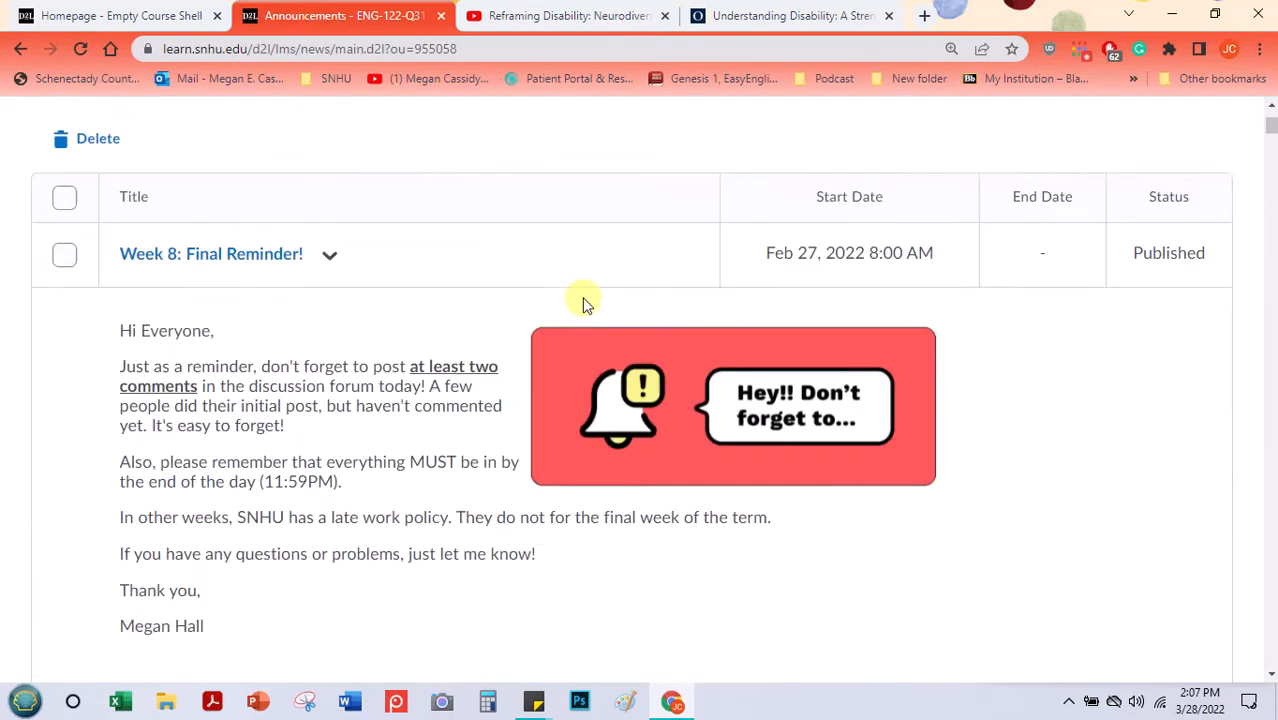
scroll(582, 297, "up", 5)
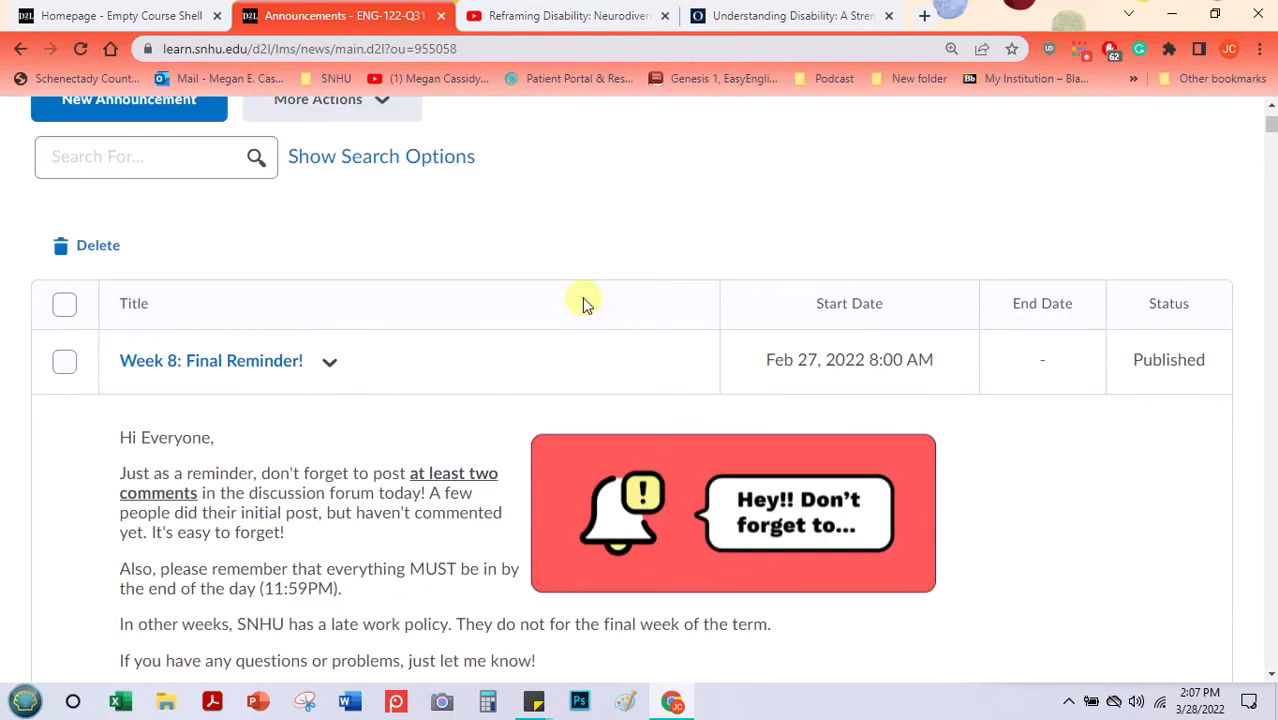
scroll(582, 297, "up", 3)
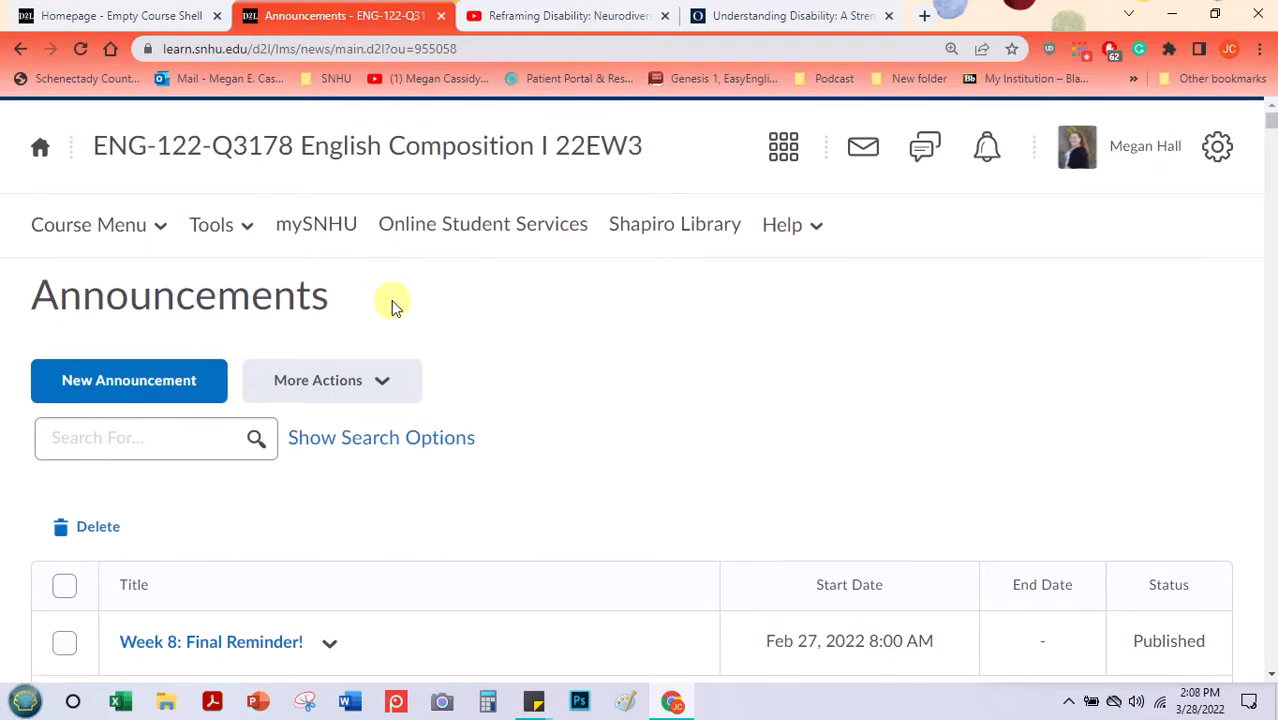
- Return to the Empty Course Shell course and open its Announcements tool
left_click(121, 10)
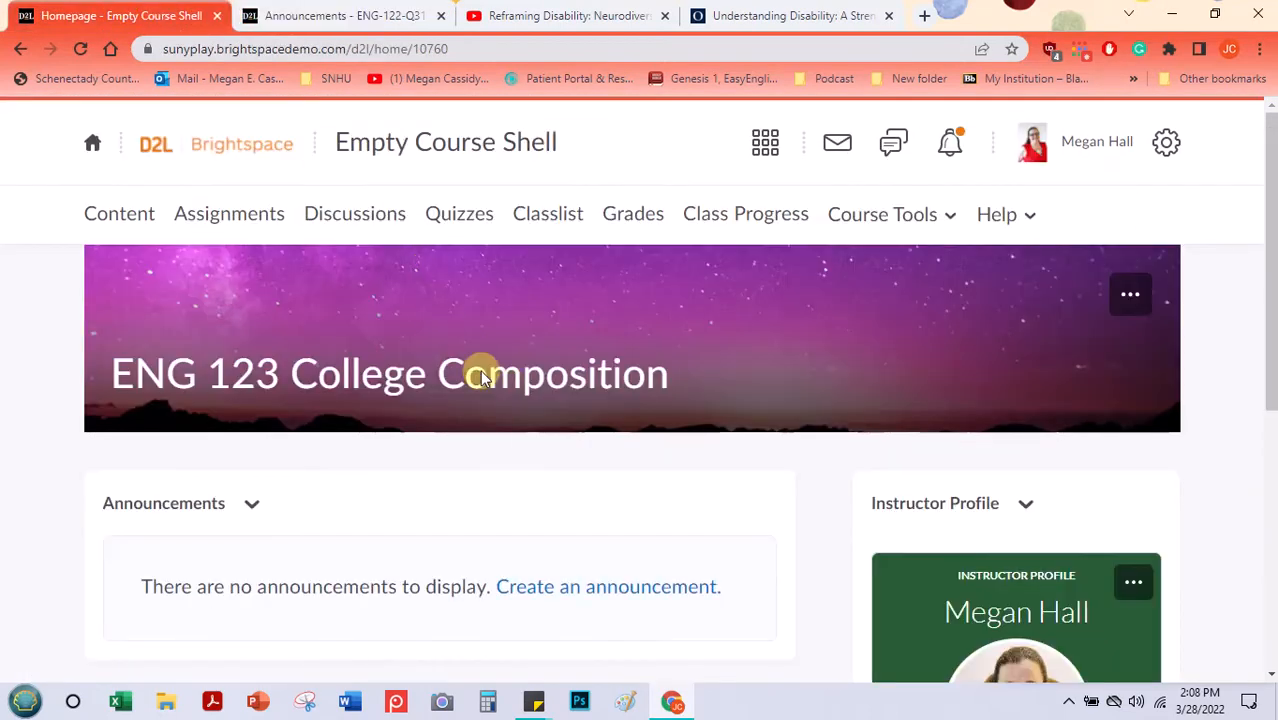
scroll(727, 440, "down", 2)
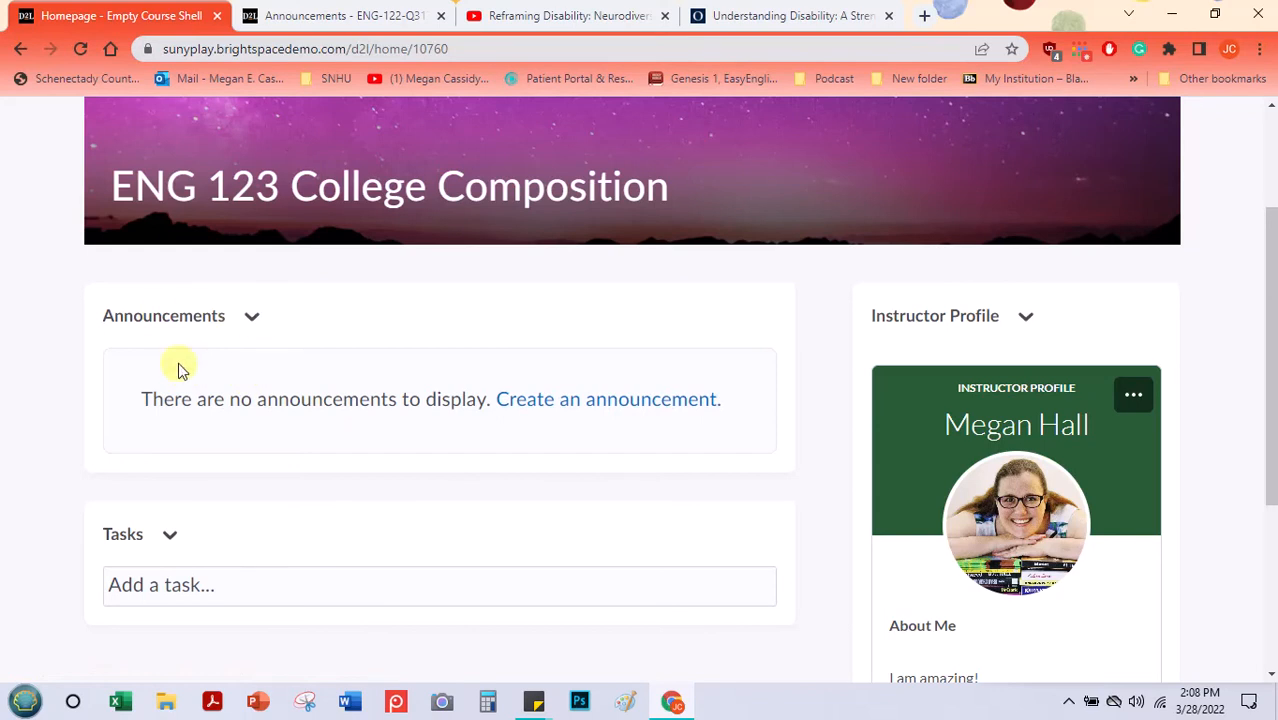
scroll(163, 320, "up", 2)
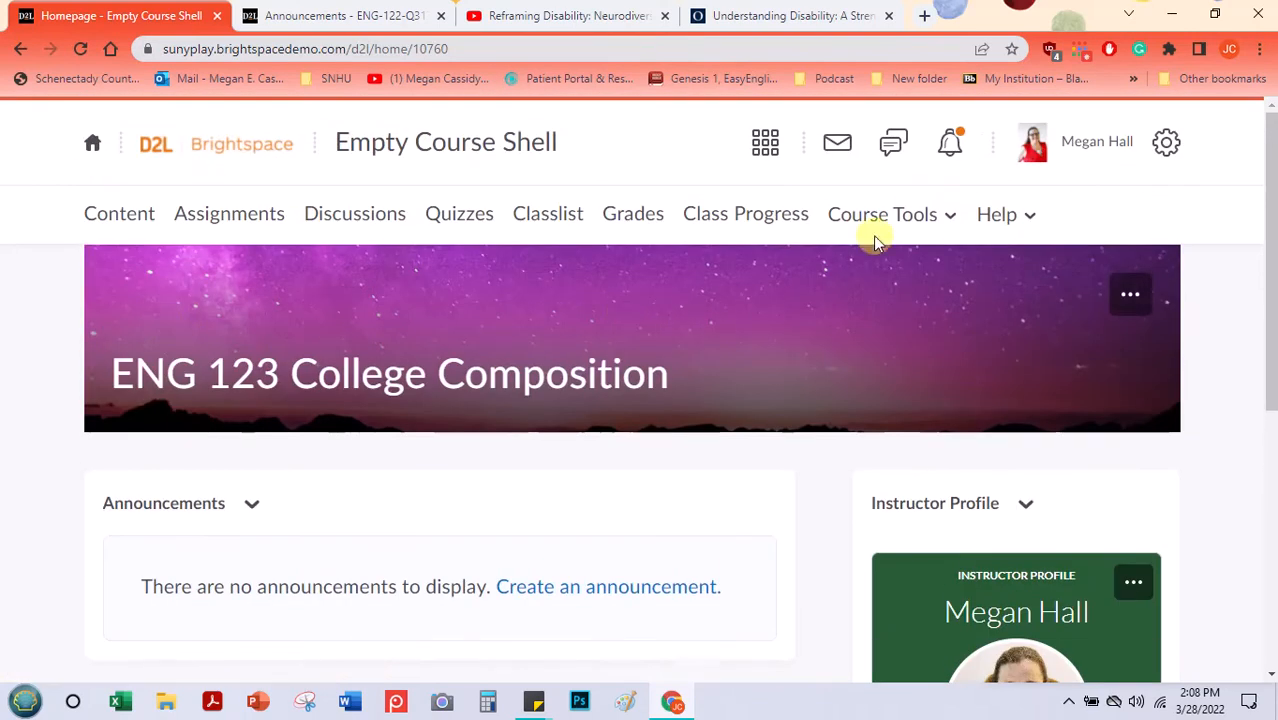
left_click(892, 218)
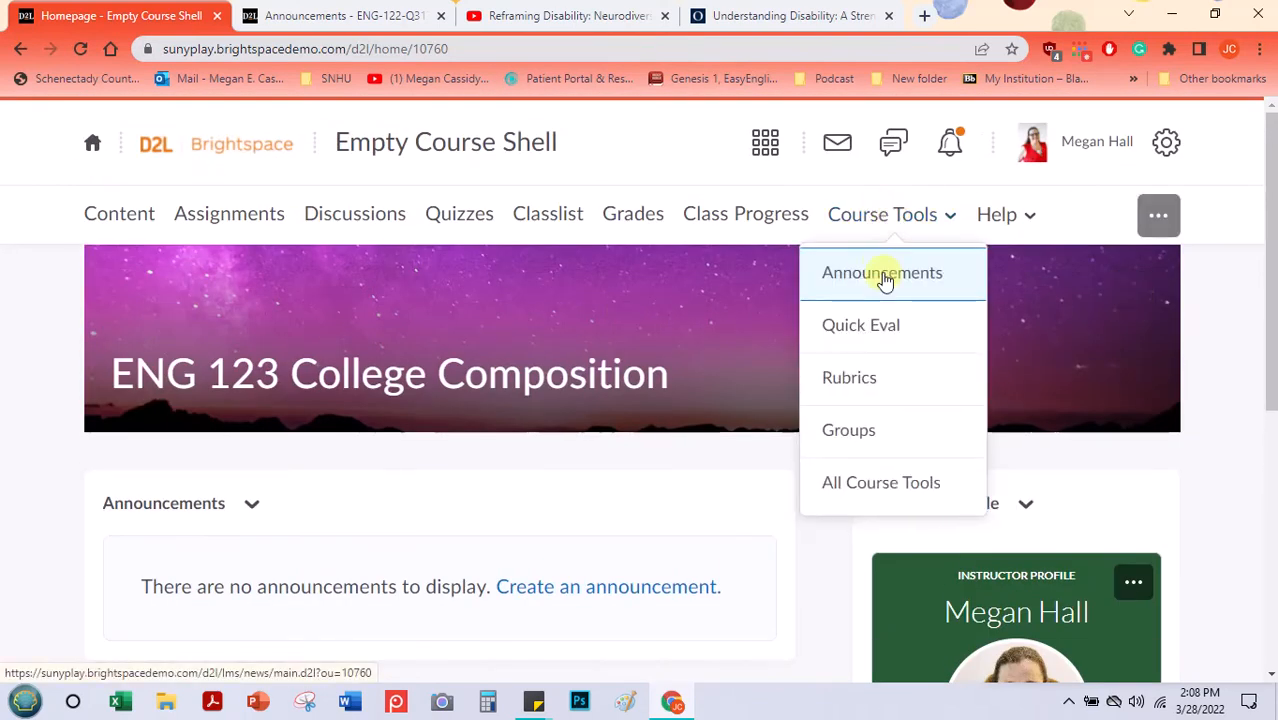
left_click(884, 275)
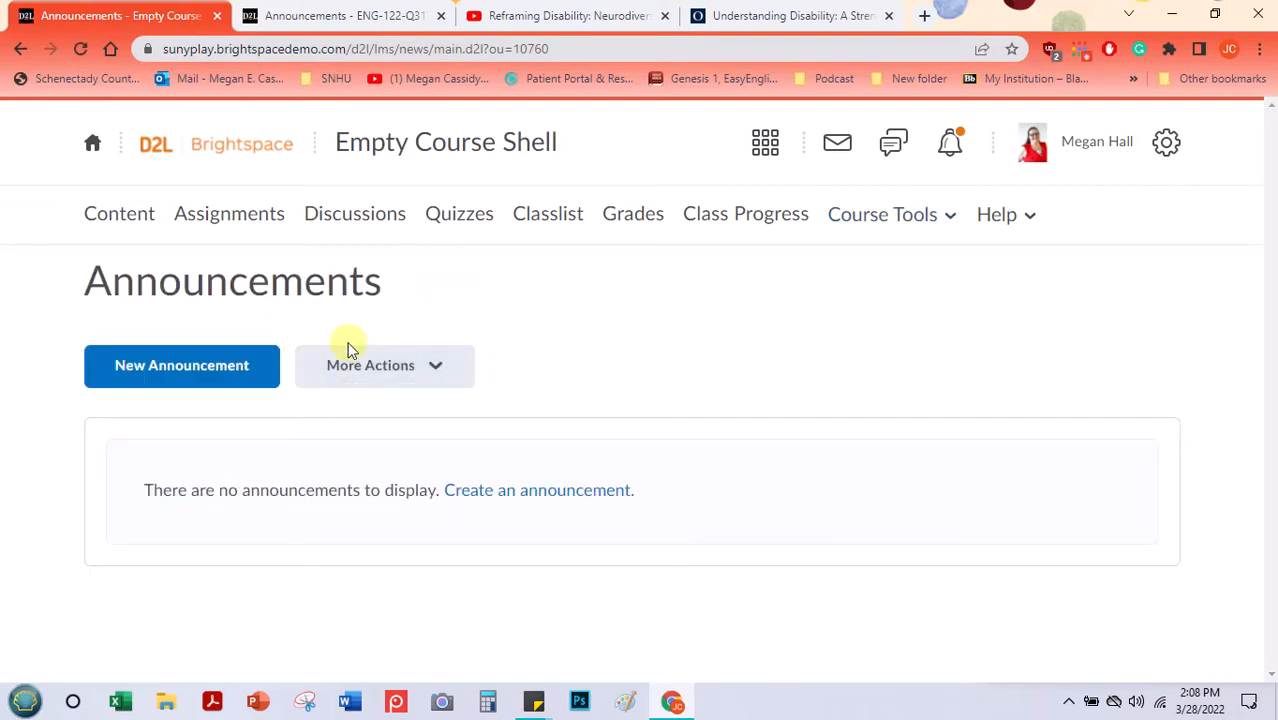
- Start a new announcement with the headline "Additional Resources for Week 2"
left_click(178, 378)
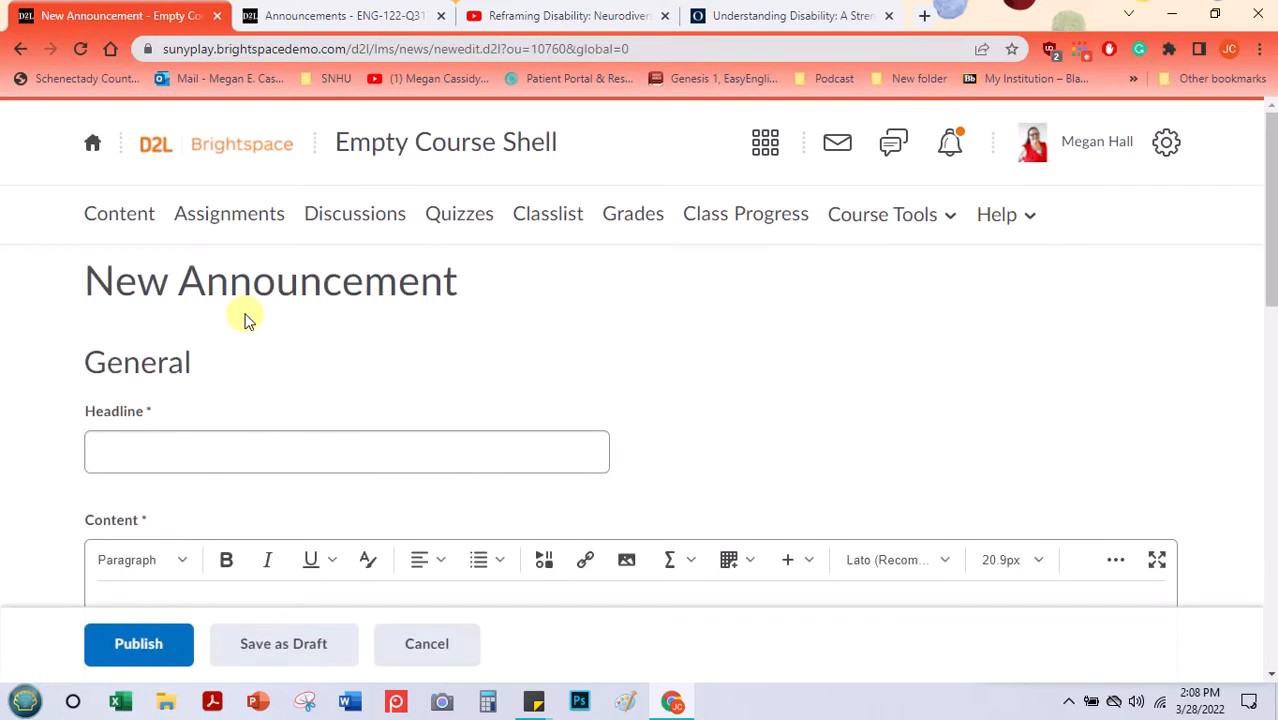
scroll(243, 312, "down", 2)
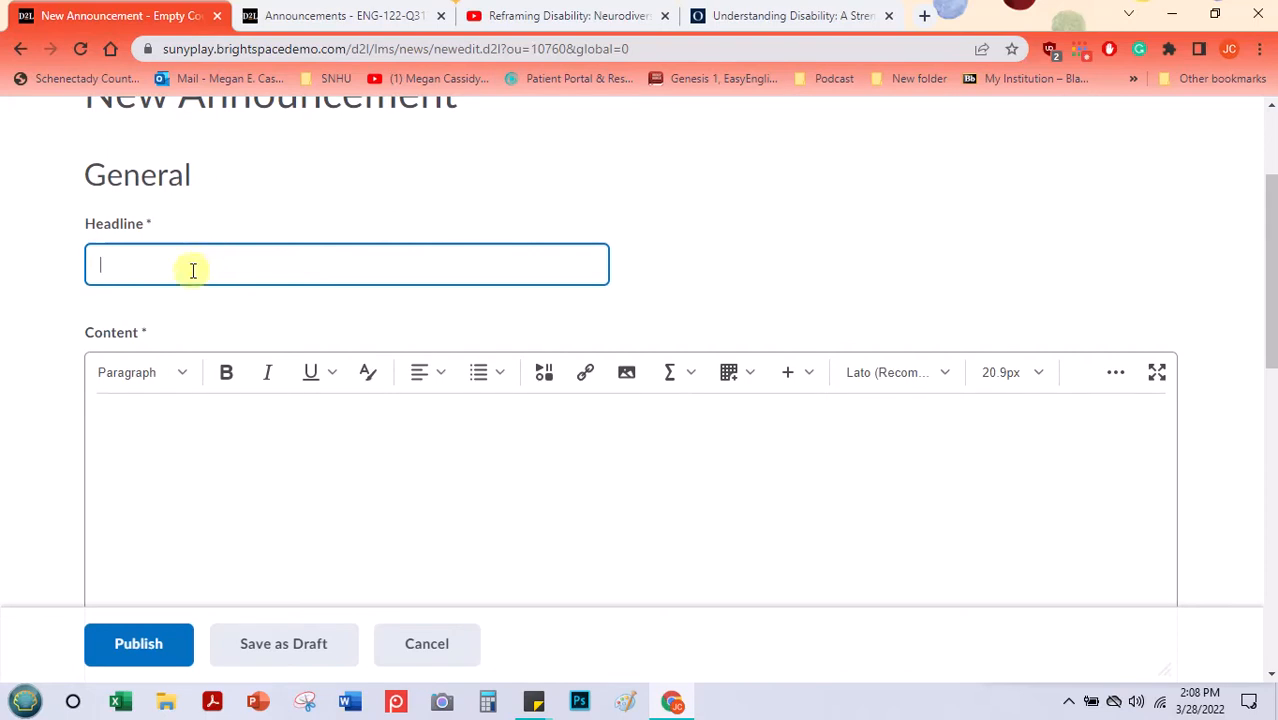
left_click(191, 270)
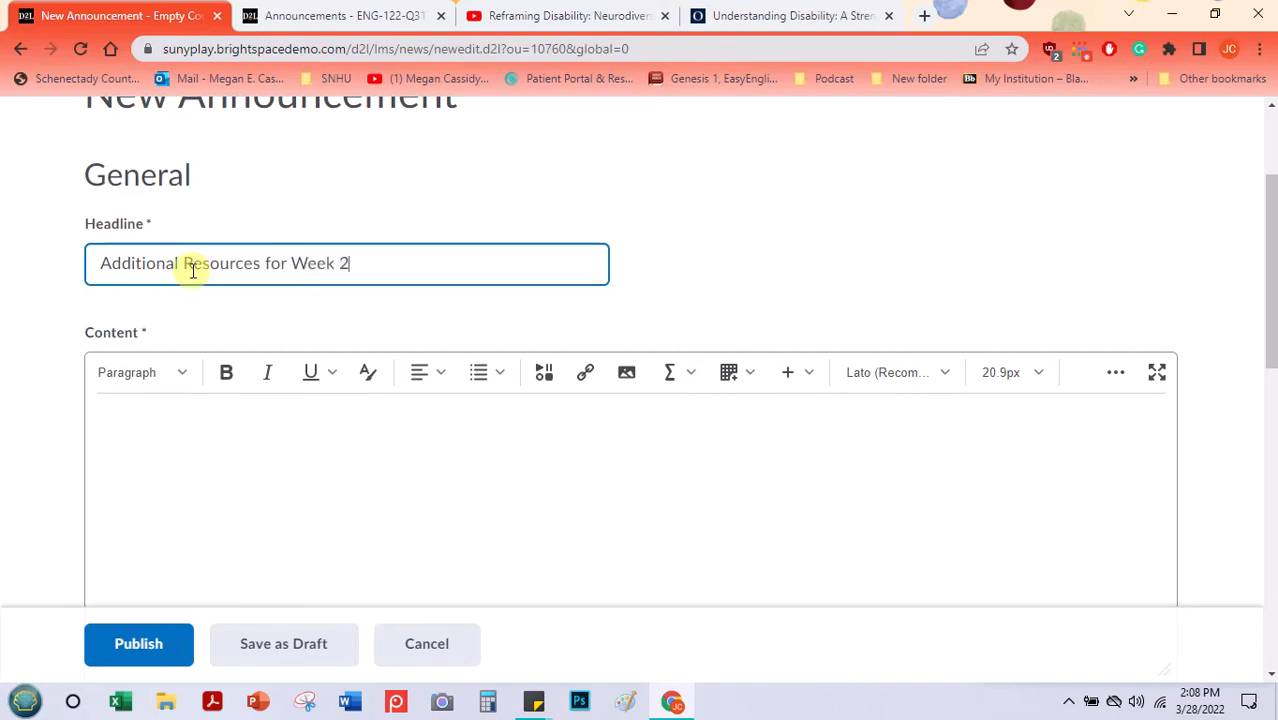
- Write the announcement's content: "Hi Everyone,", the line "I wanted to send some information about citation." and paragraphs explaining APA and MLA citation formats
left_click(224, 419)
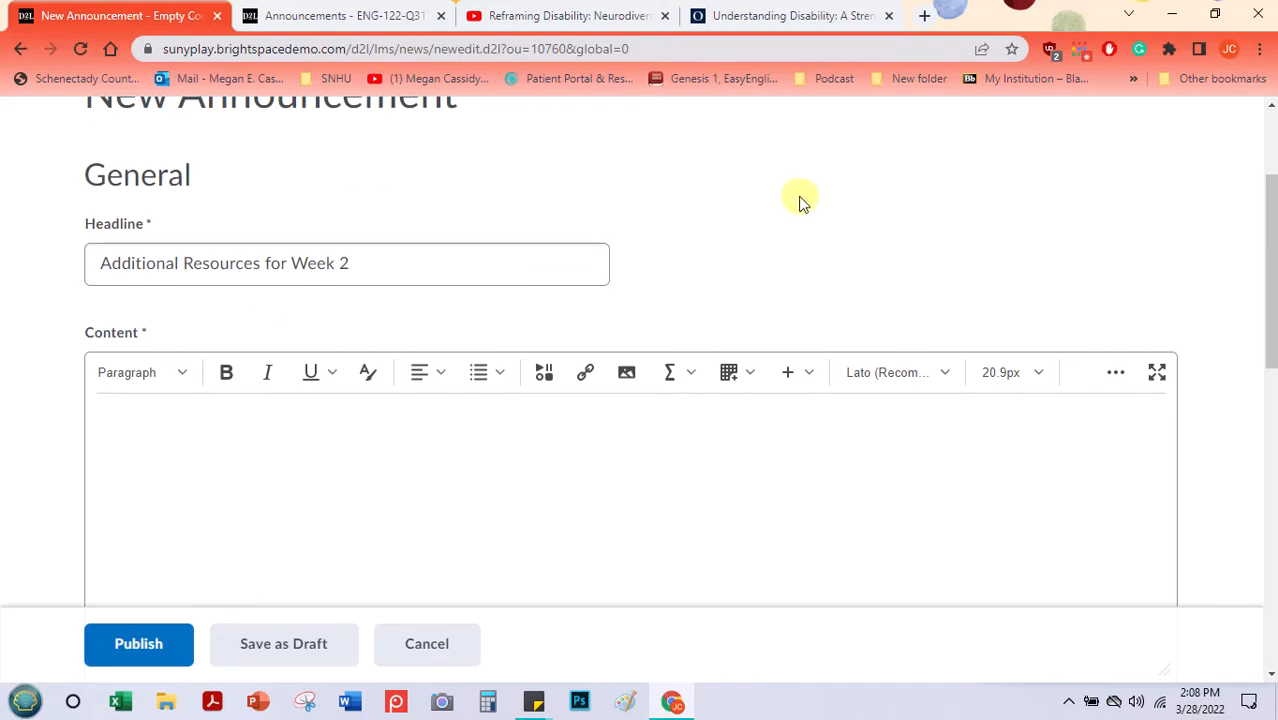
scroll(804, 208, "down", 2)
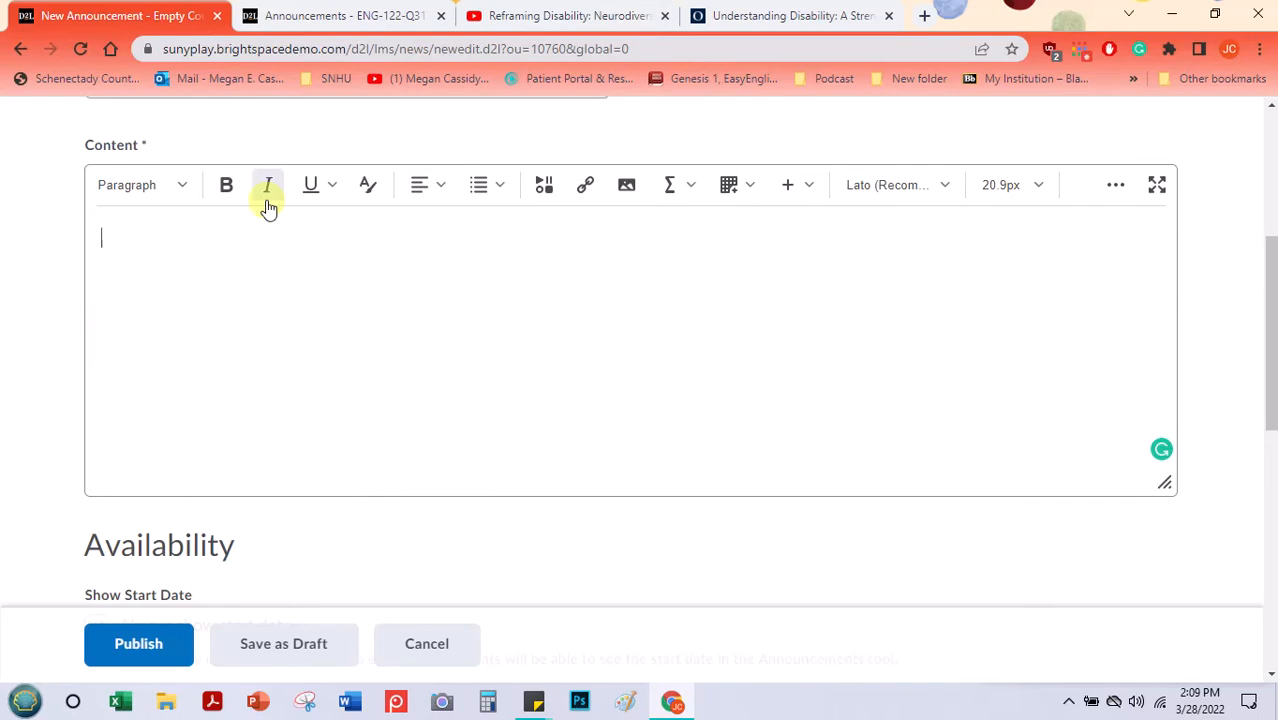
left_click_drag(1271, 245, 1270, 200)
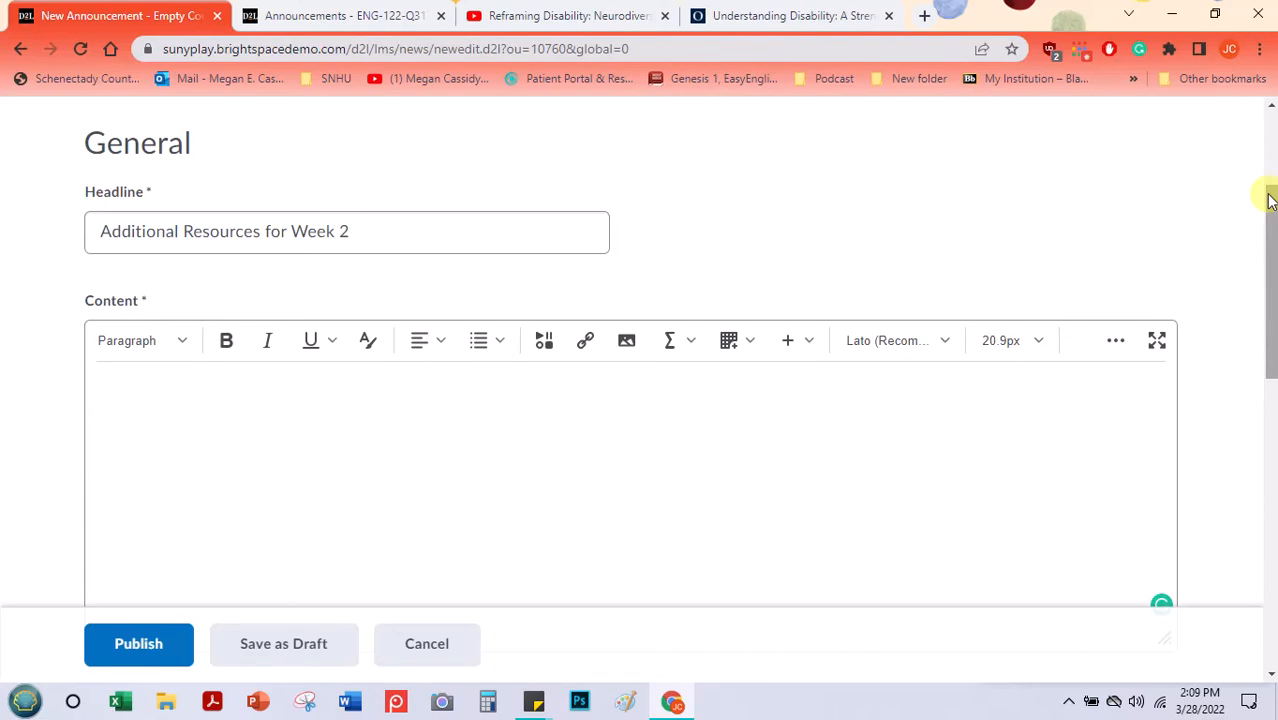
type("Everyone,")
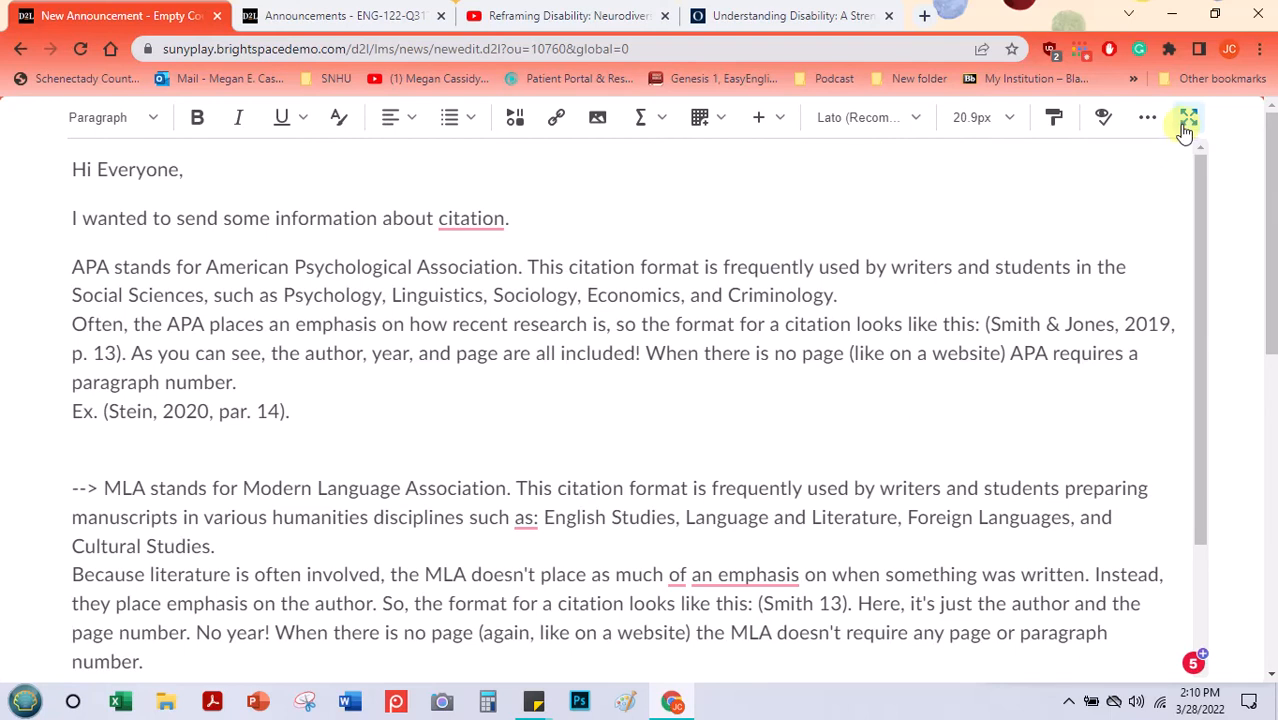
- Toggle the content editor out of full screen and back, and dismiss the grammar suggestion for the word "citation"
left_click(1189, 115)
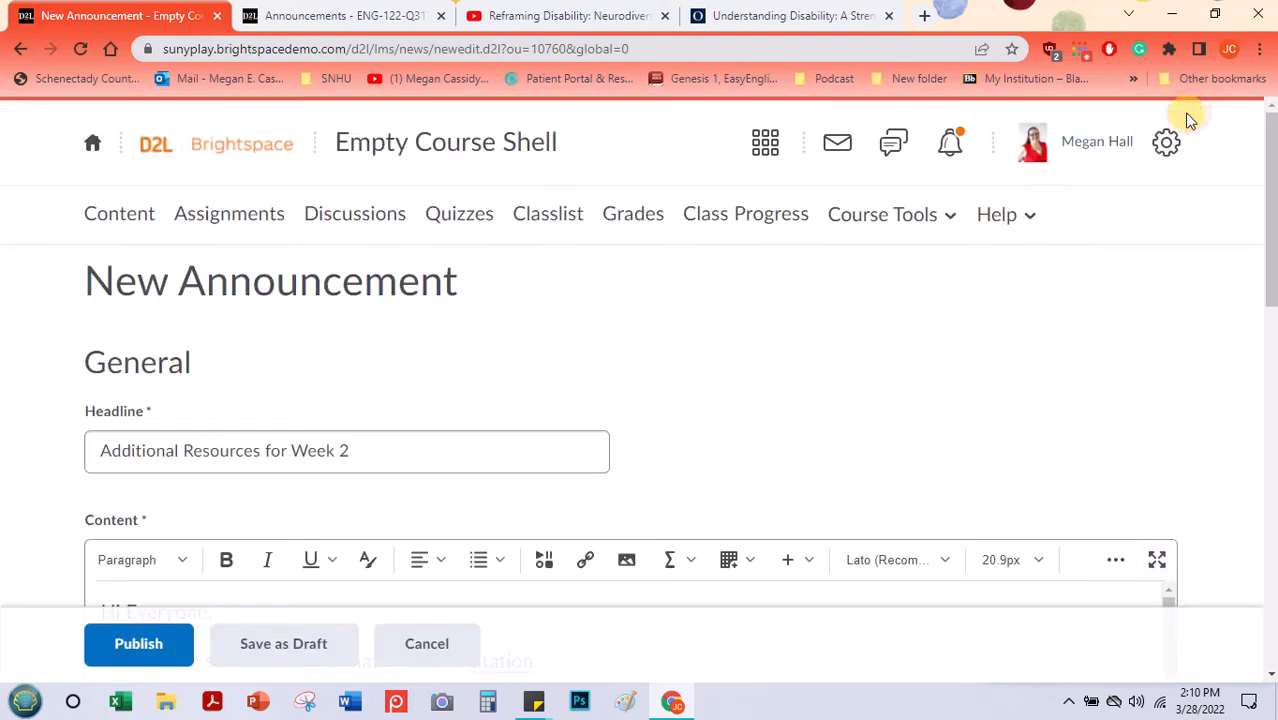
left_click(1157, 565)
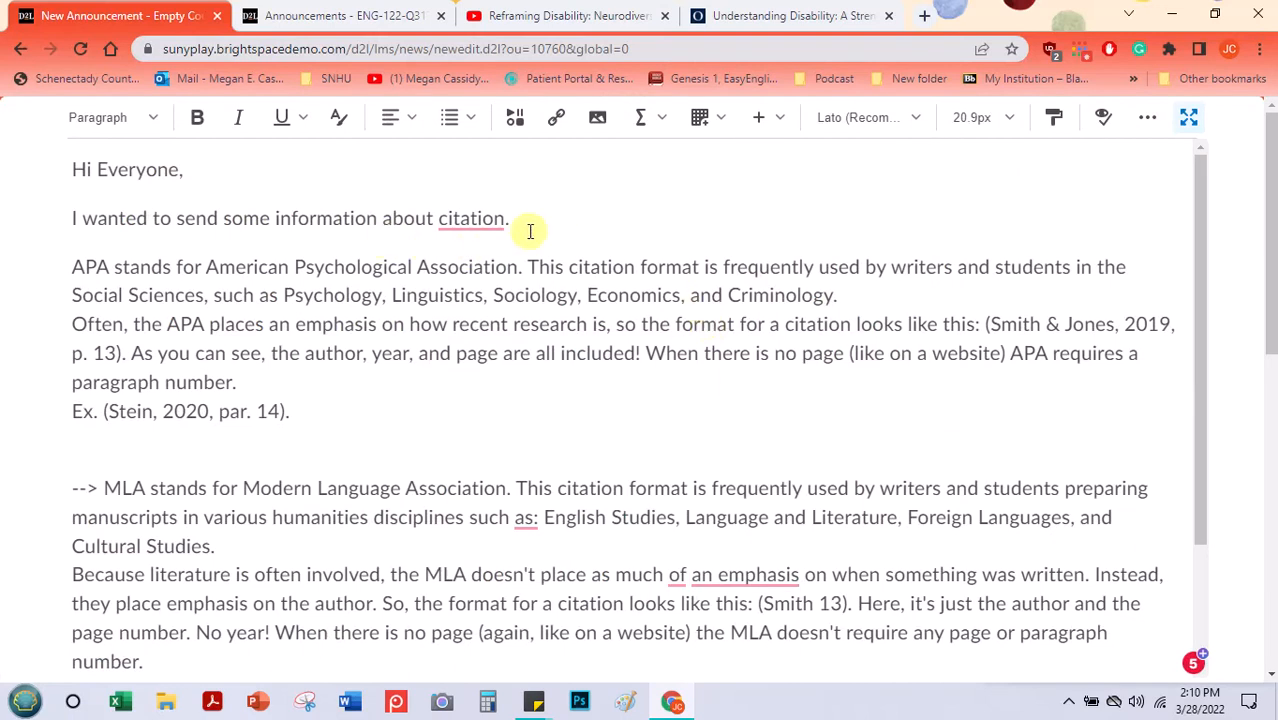
mouse_move(463, 218)
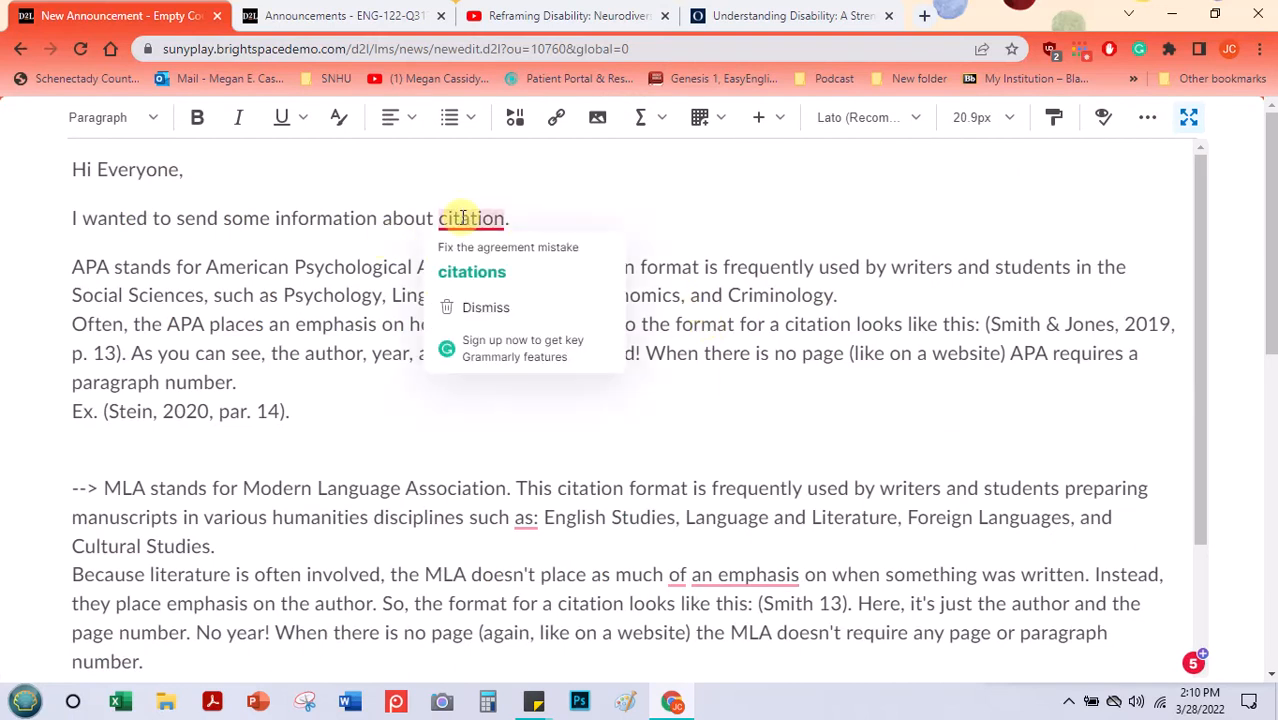
left_click(486, 307)
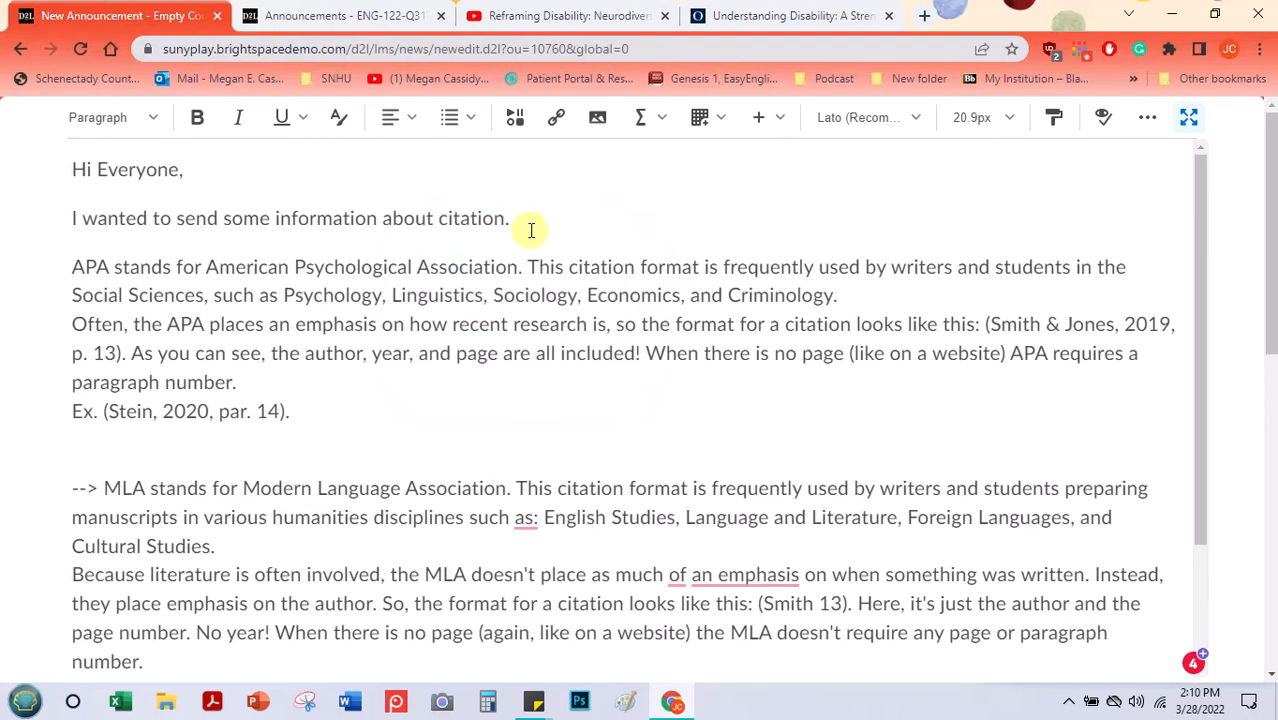
- Add a Heading 1 line reading "APA Citation" above the APA paragraph, with a blank line separating it from the introduction
left_click(75, 266)
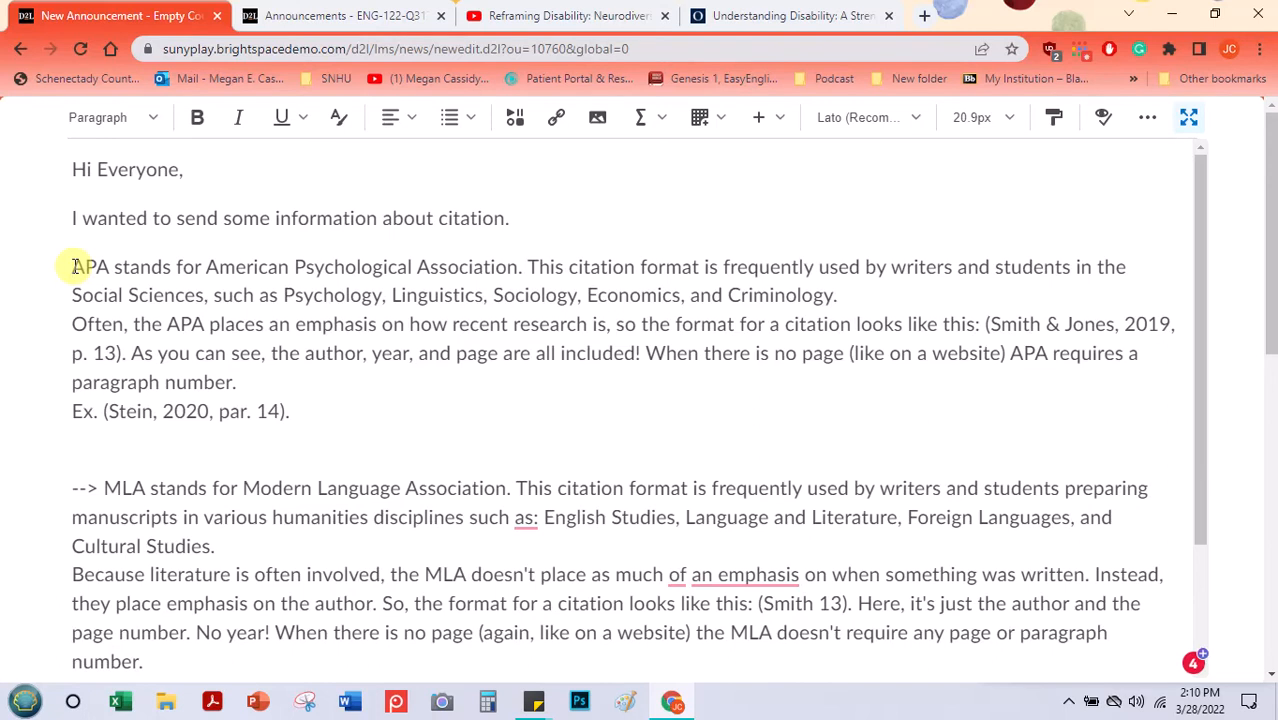
key("Return")
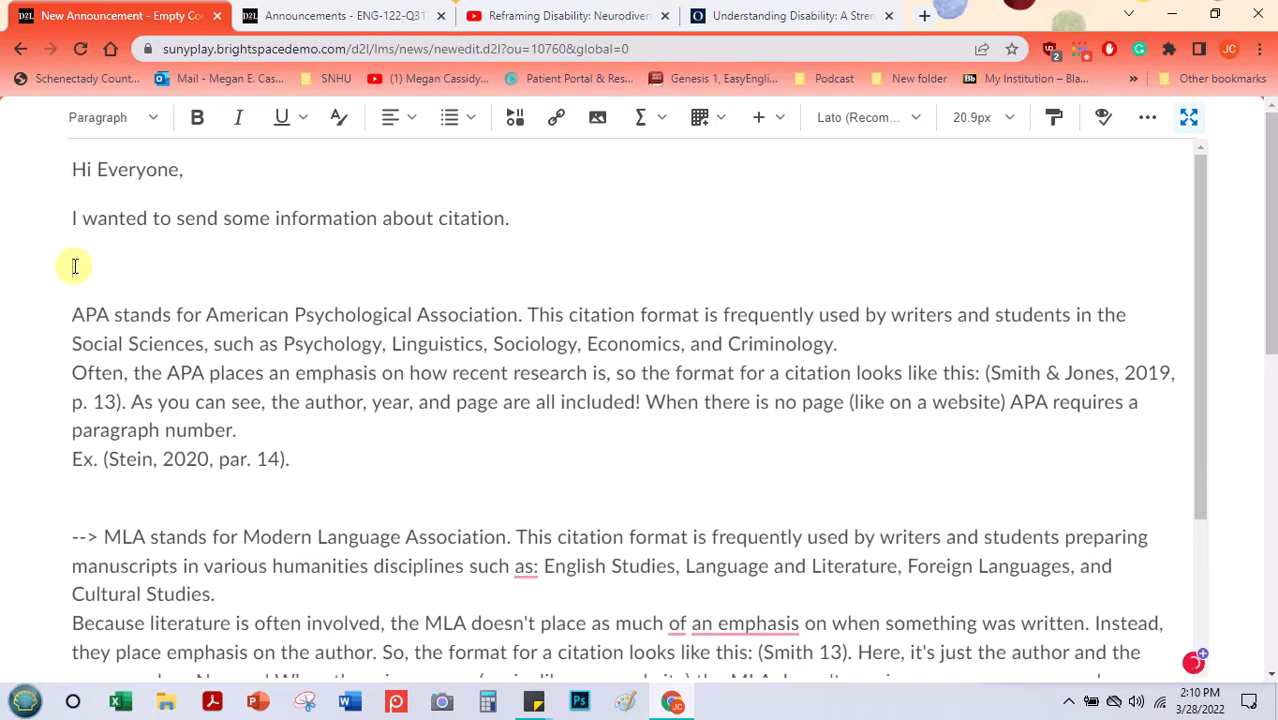
left_click(137, 120)
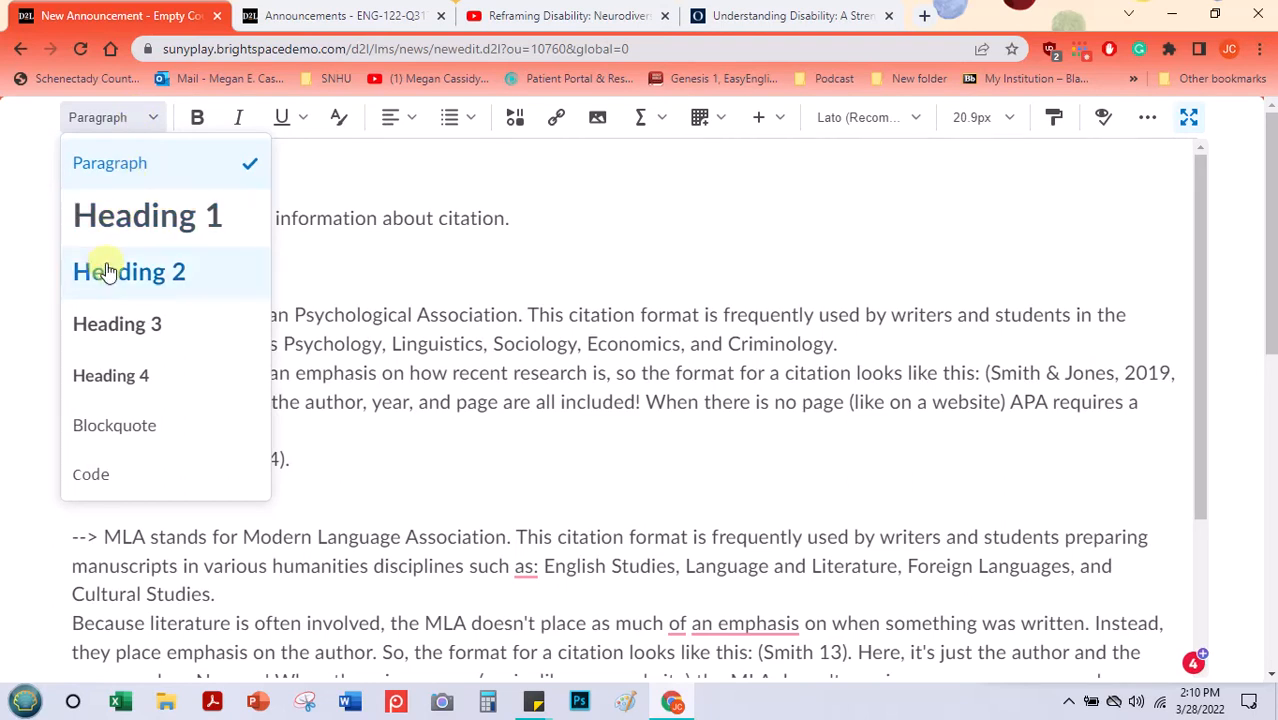
left_click(120, 220)
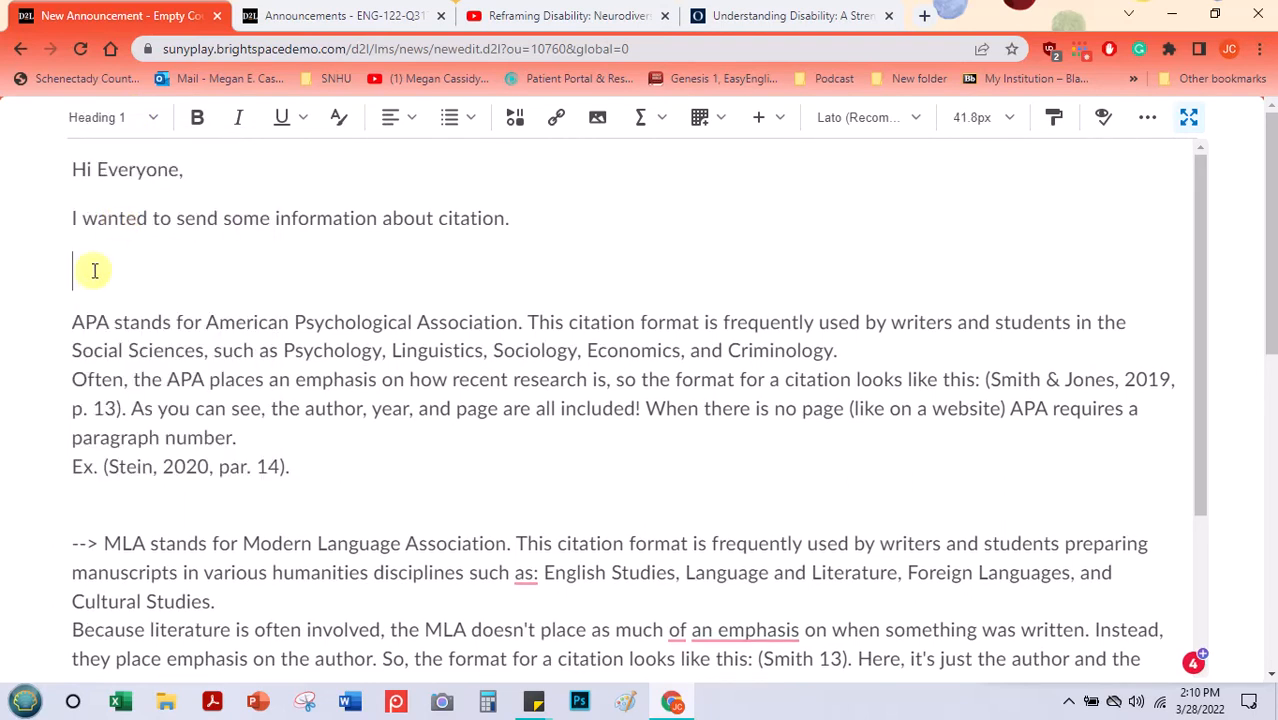
type("AP")
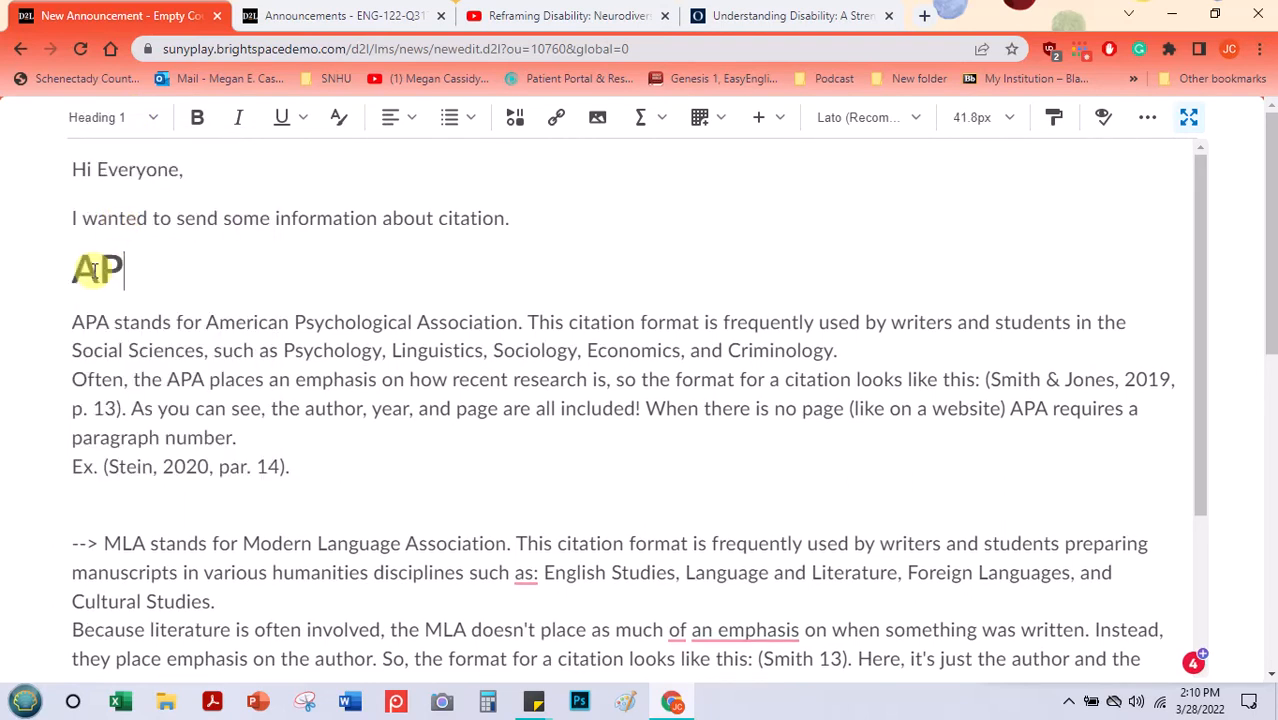
type("A Citation")
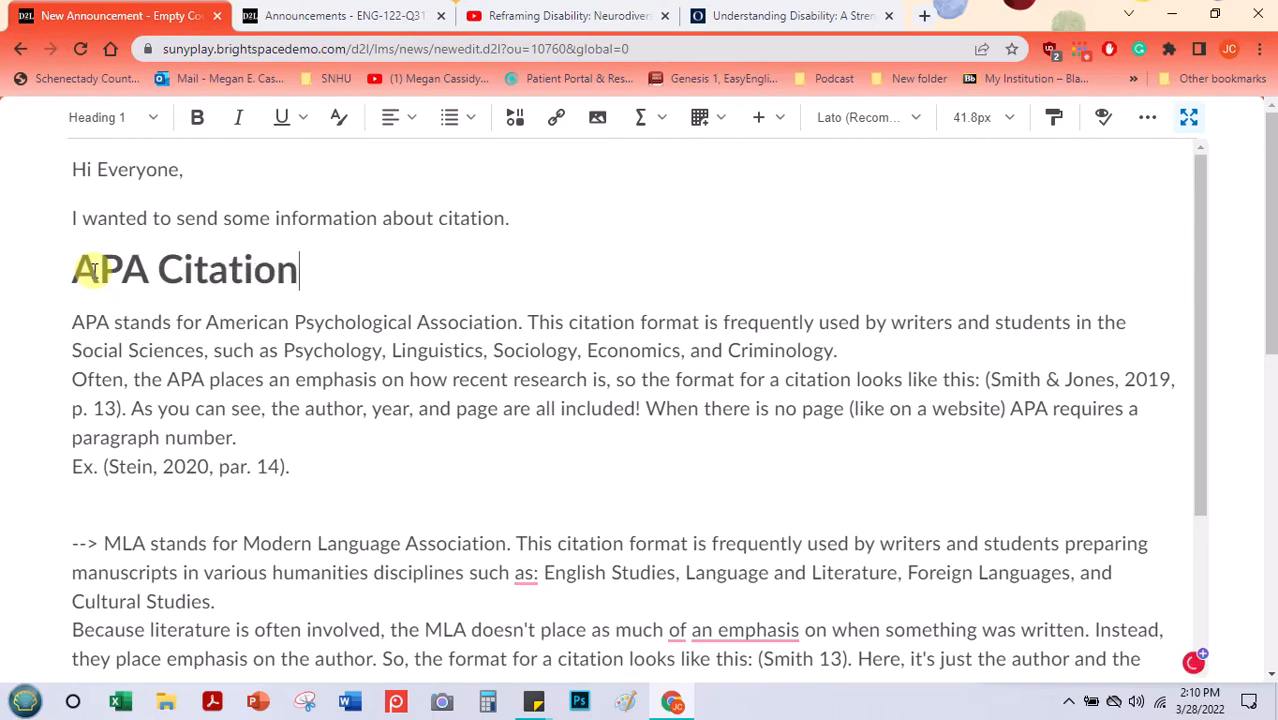
left_click(502, 218)
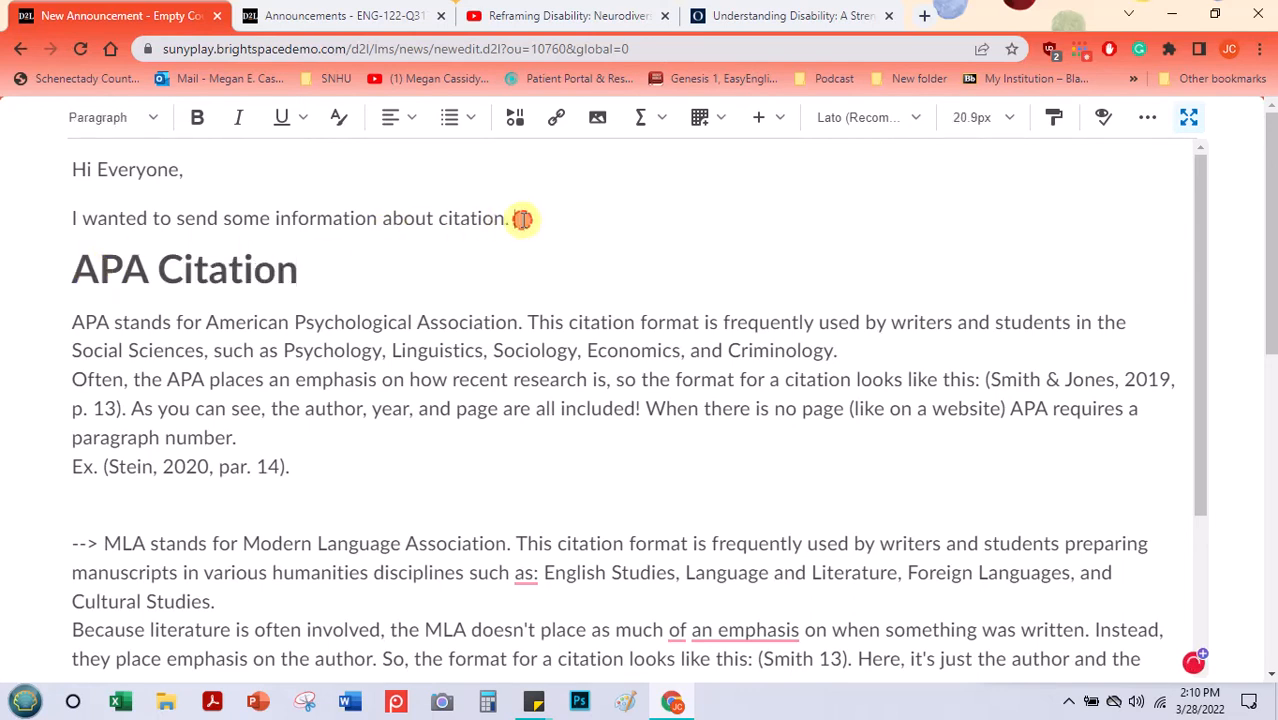
key("Return")
- Open the text color settings for the "APA Citation" heading and choose dark red #990006, bringing its contrast check into view
triple_click(262, 322)
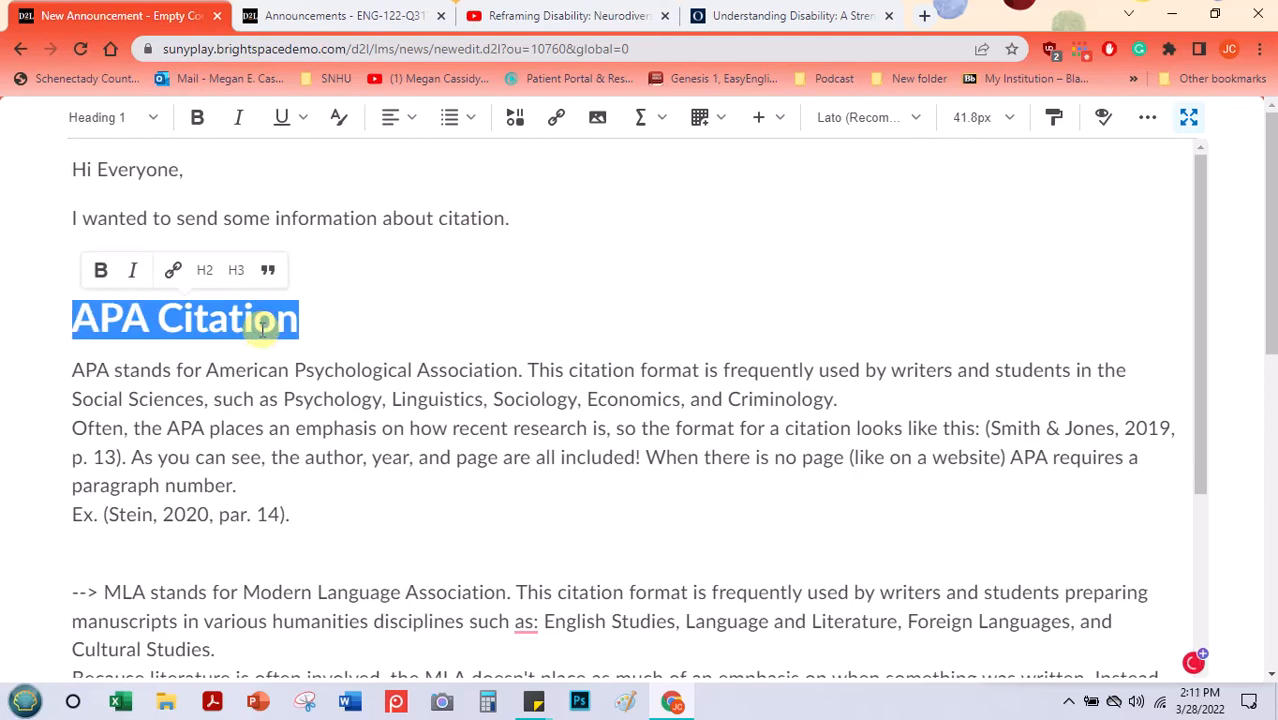
left_click(338, 122)
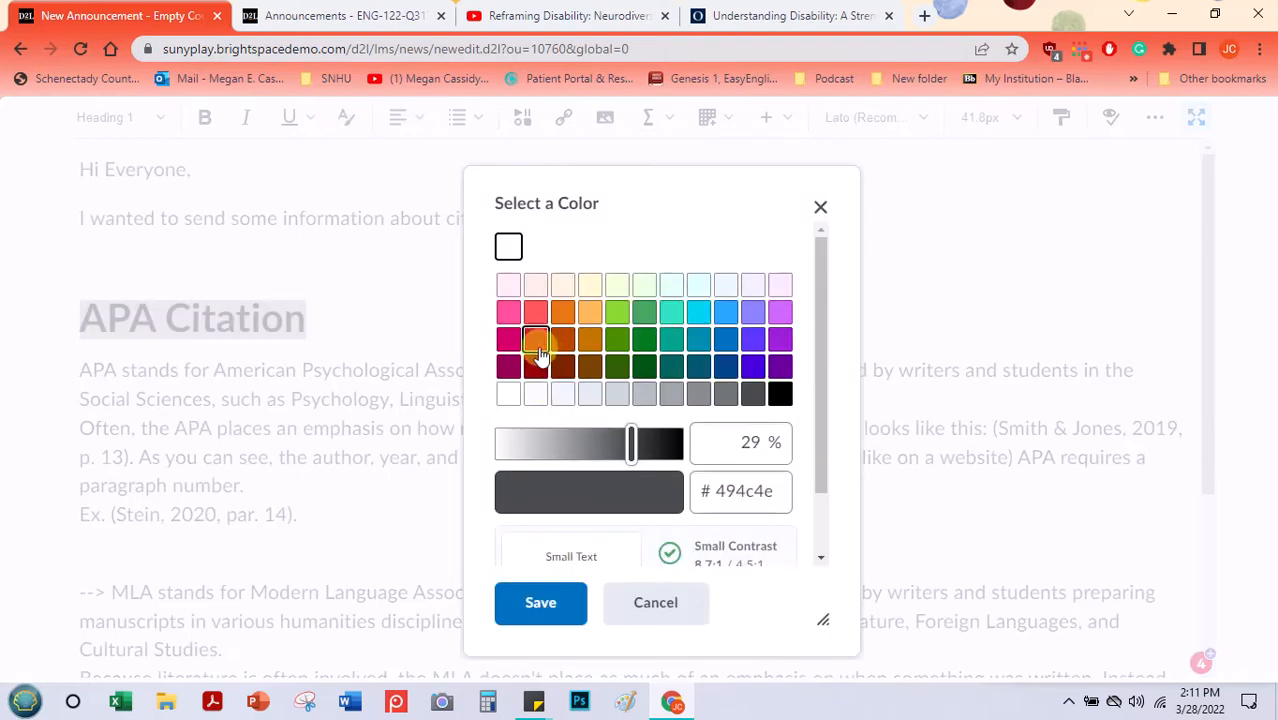
left_click(535, 366)
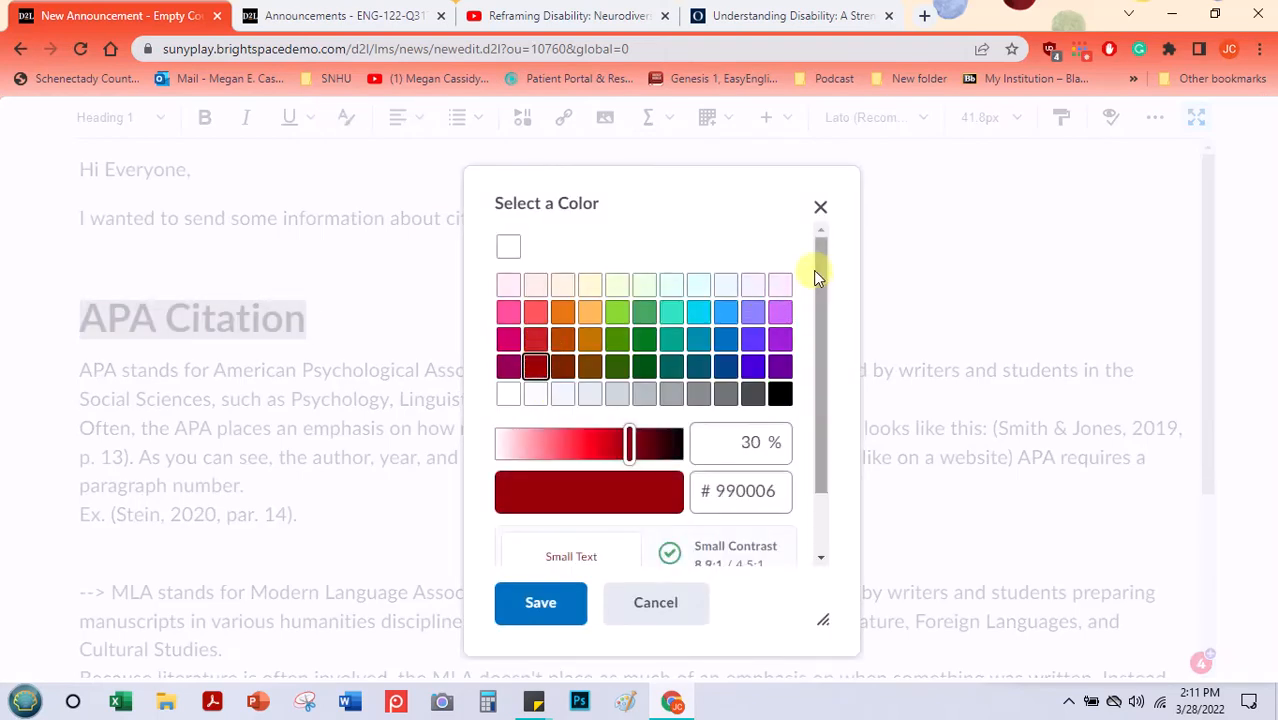
left_click_drag(822, 265, 810, 345)
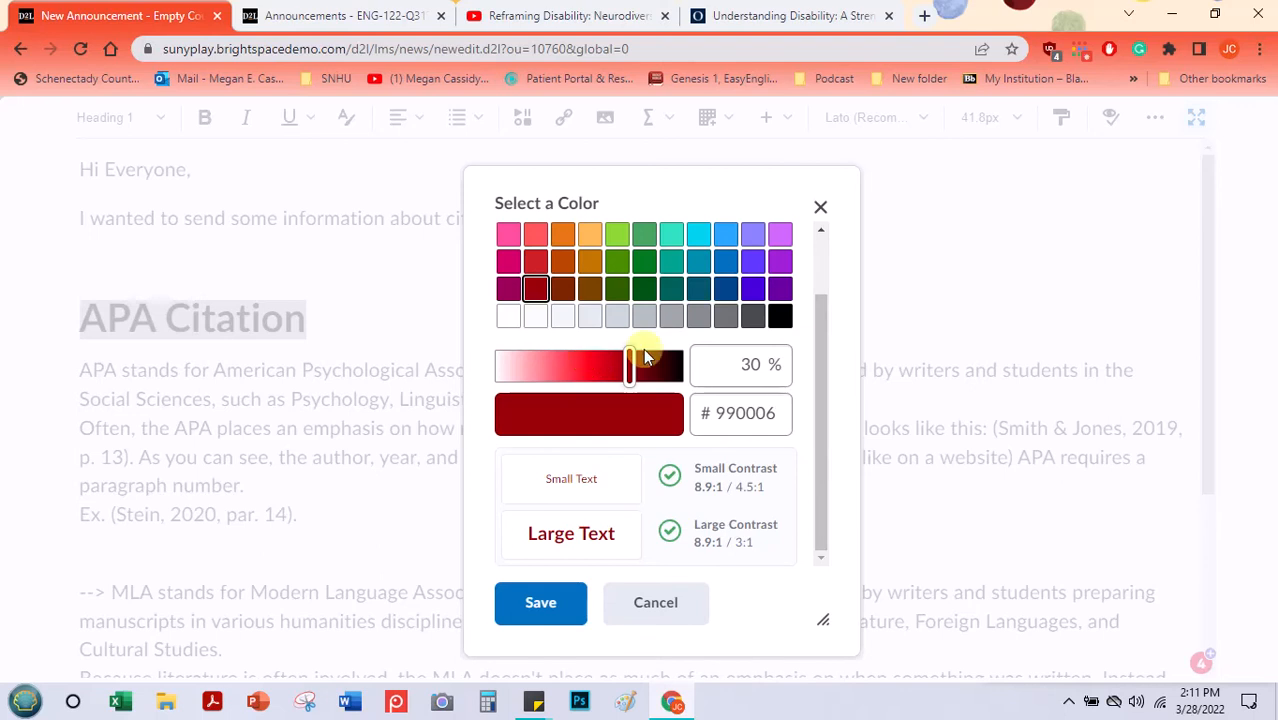
- Try dark grey #494c4e for the heading, lighten it to 88% (#dfe1e1), and check its WCAG contrast rating
left_click(752, 317)
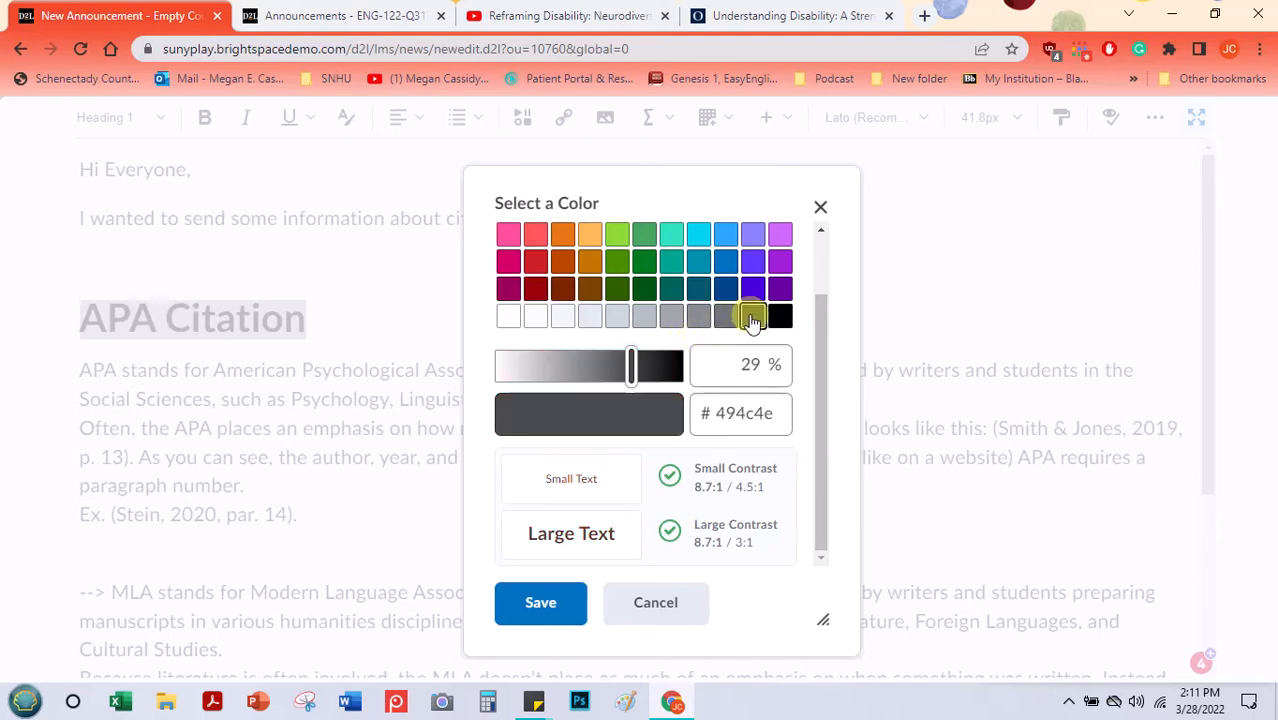
left_click_drag(631, 366, 521, 375)
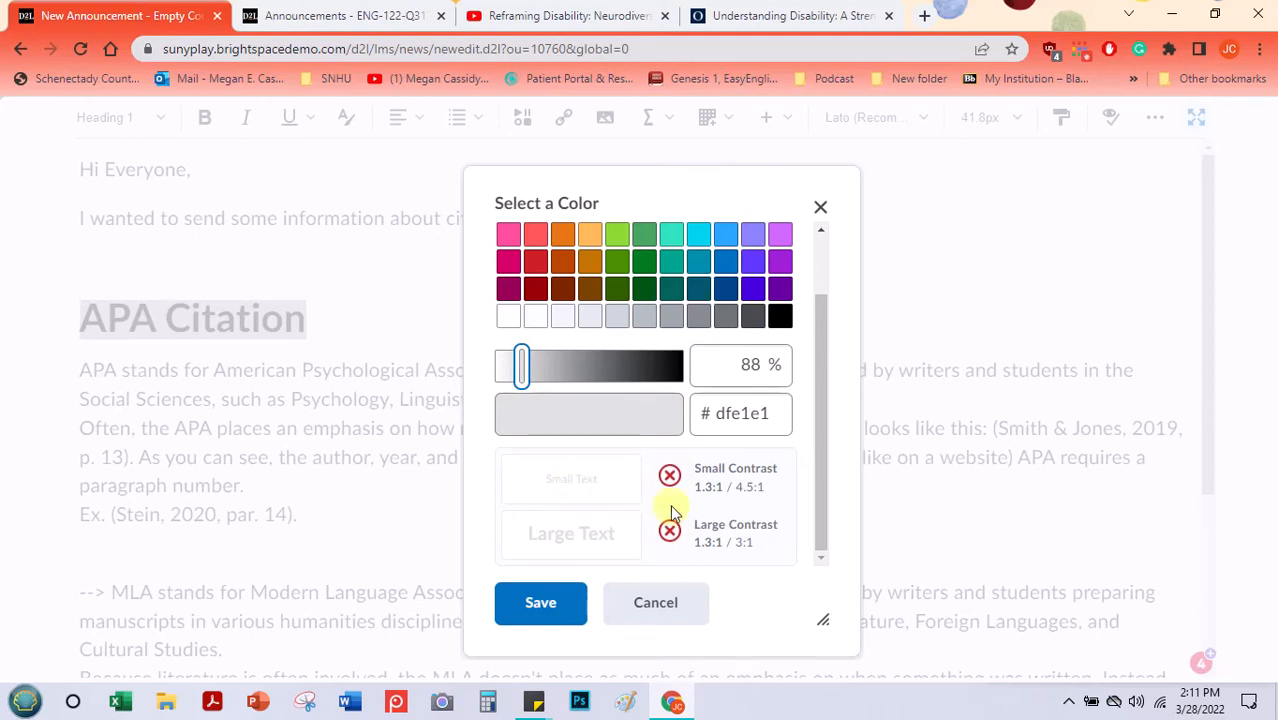
mouse_move(668, 478)
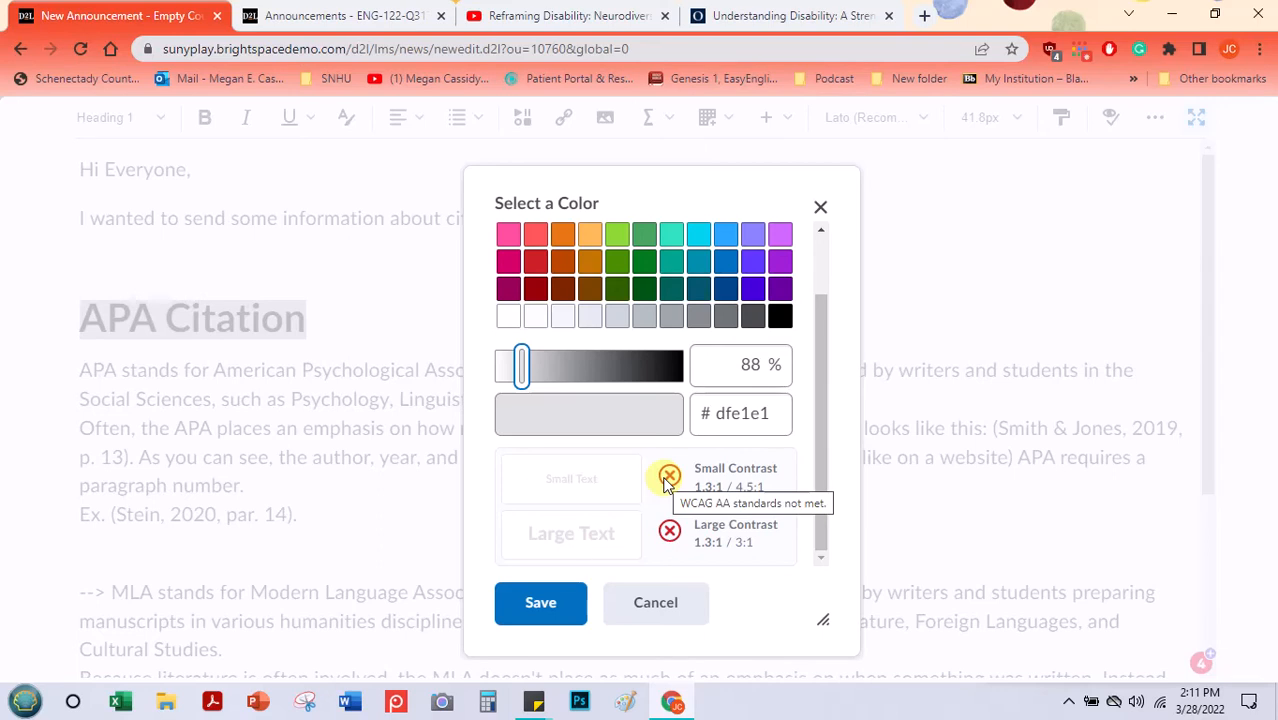
- Compare the contrast checks of the pale #f1f5fb, teal #2de2c0 and cyan #00d2ed swatches with dark red #990006
left_click(561, 318)
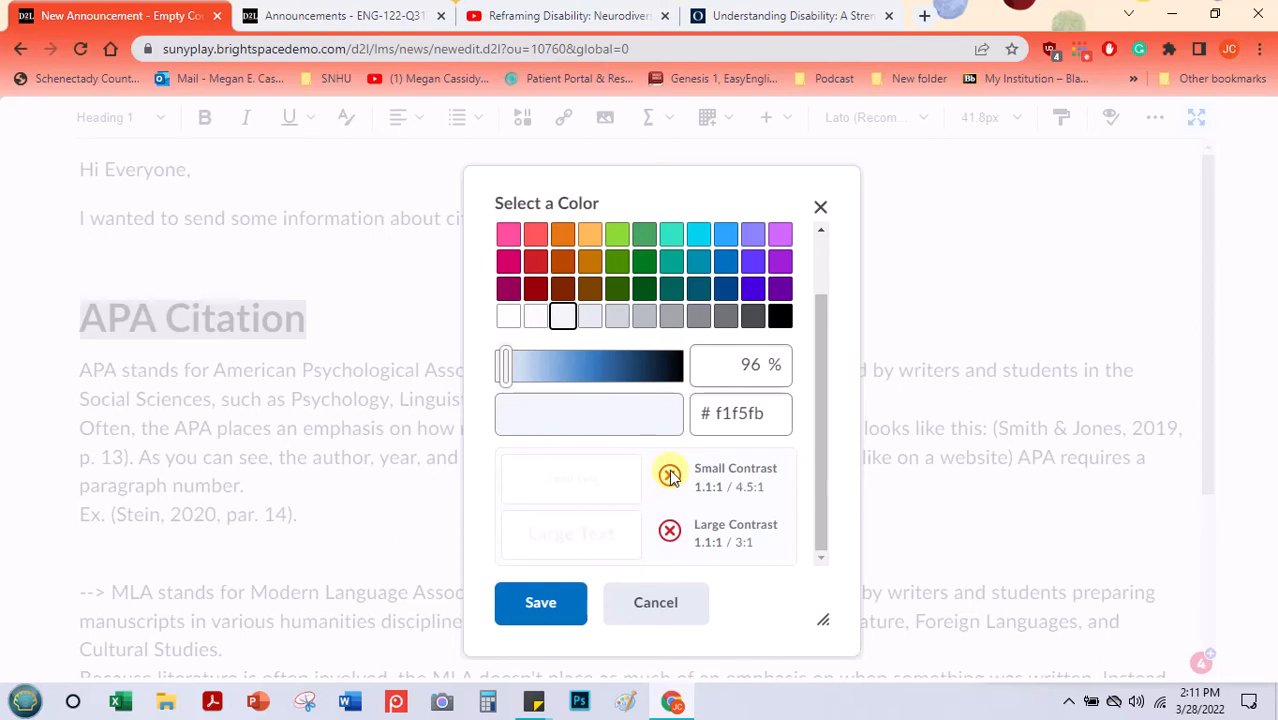
left_click(671, 238)
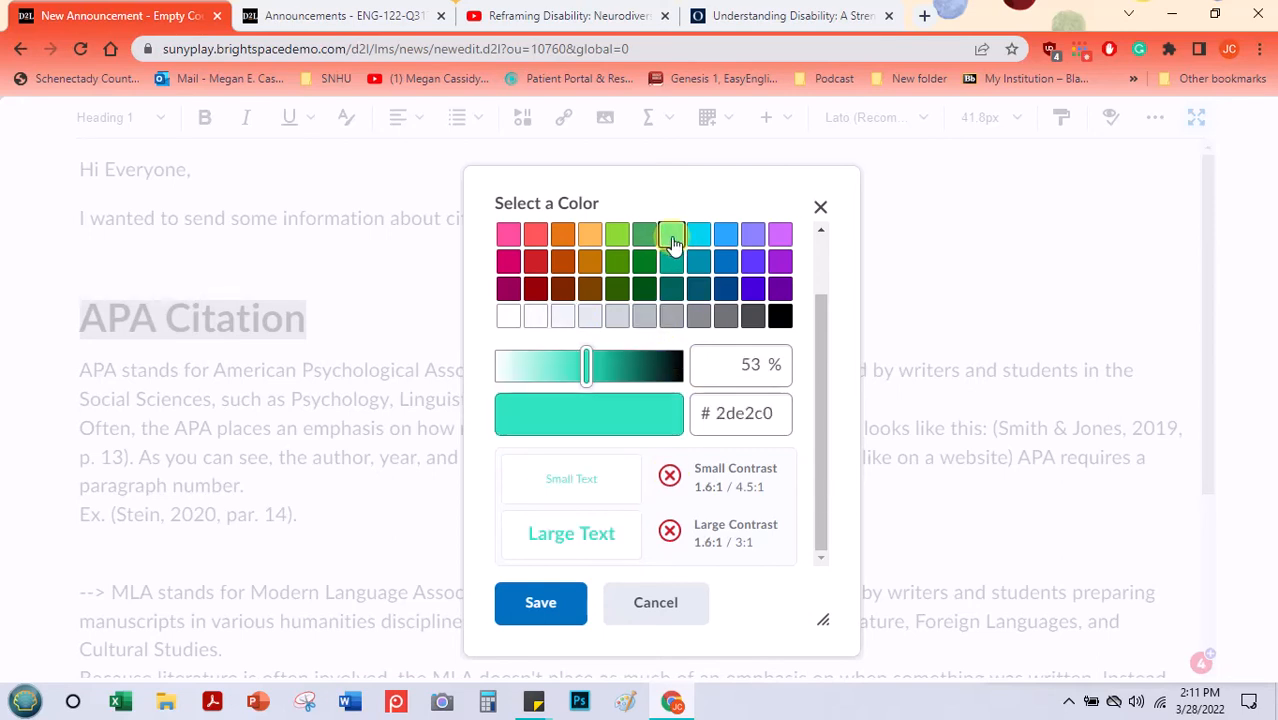
left_click(698, 235)
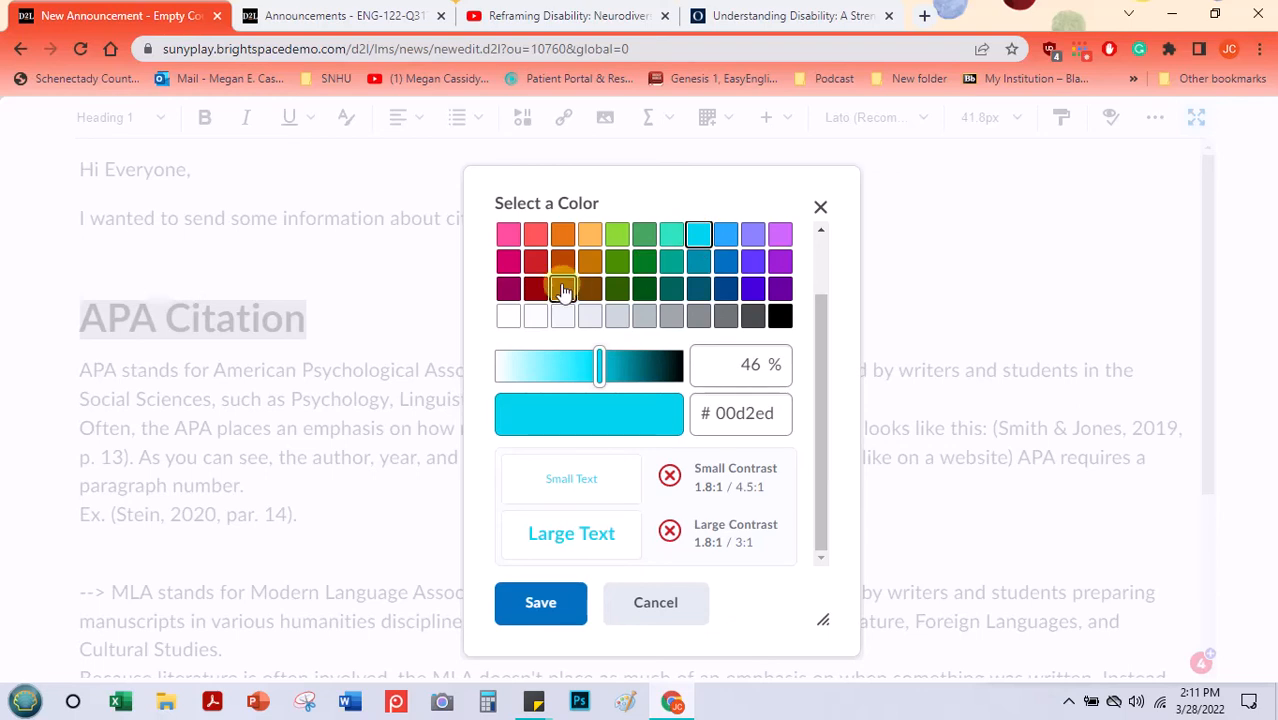
left_click(537, 290)
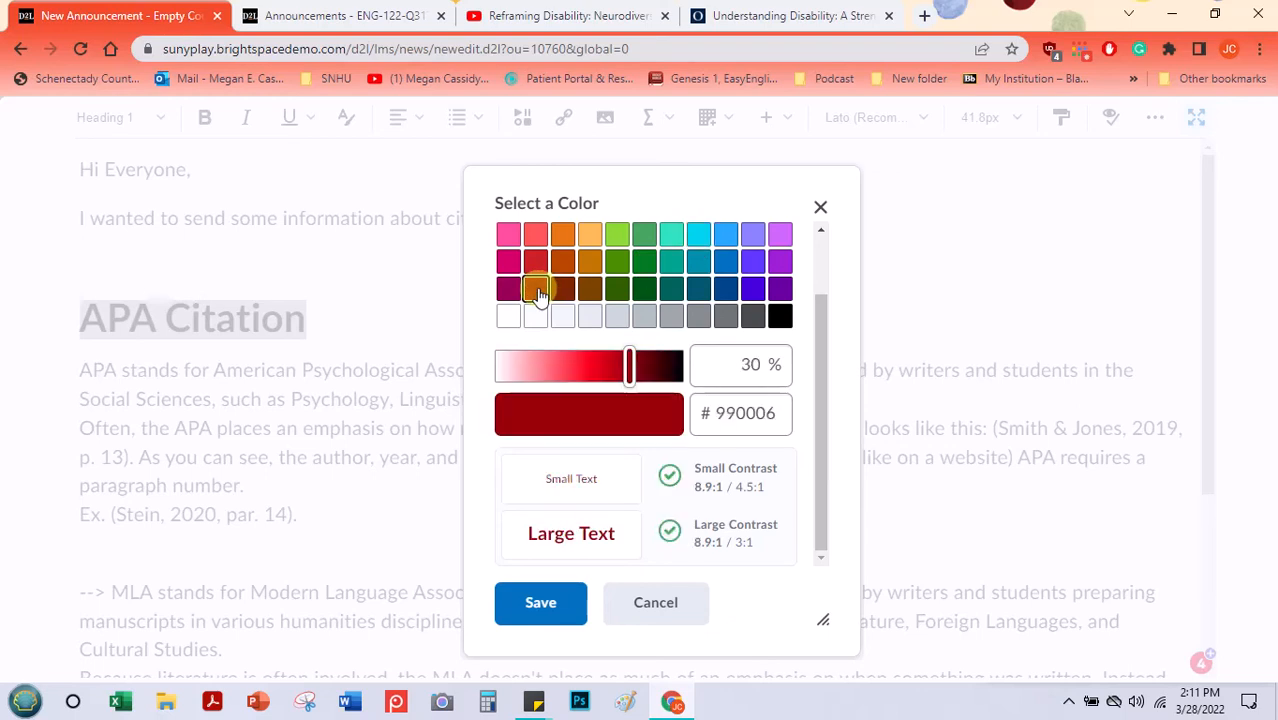
left_click(722, 242)
left_click(697, 240)
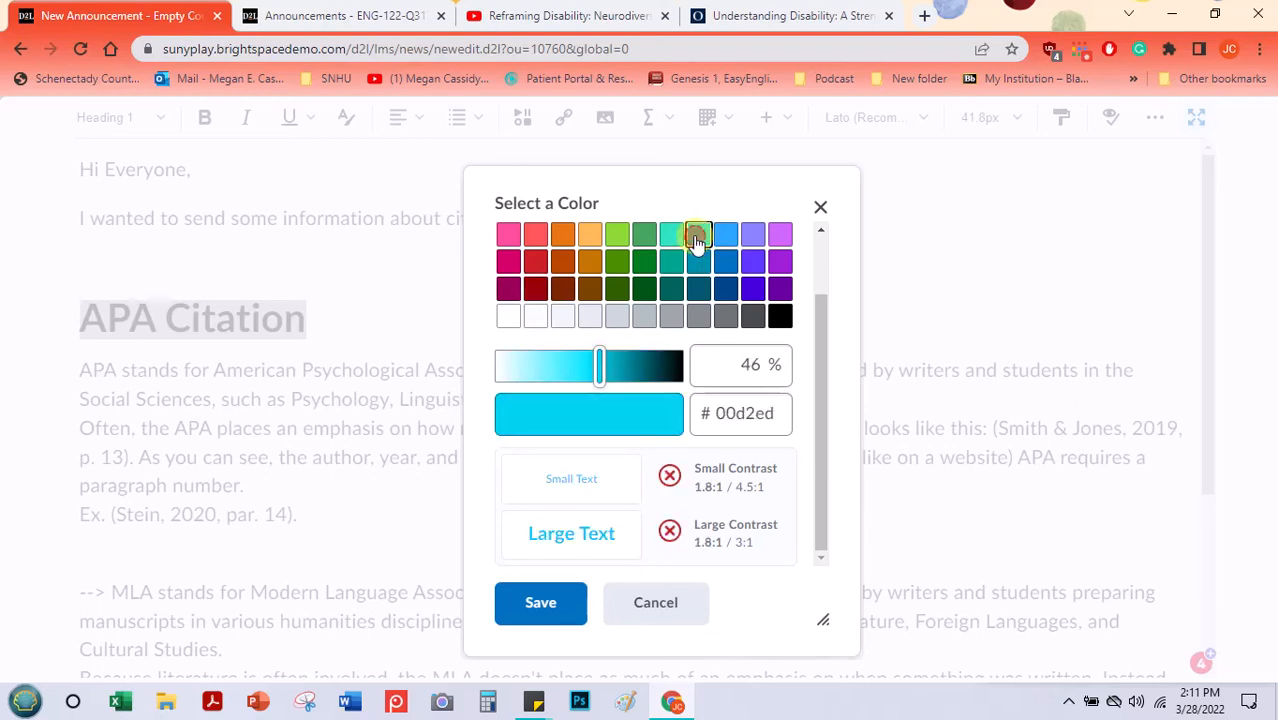
- Apply dark red #990006 to the "APA Citation" heading and save the color choice
left_click(540, 292)
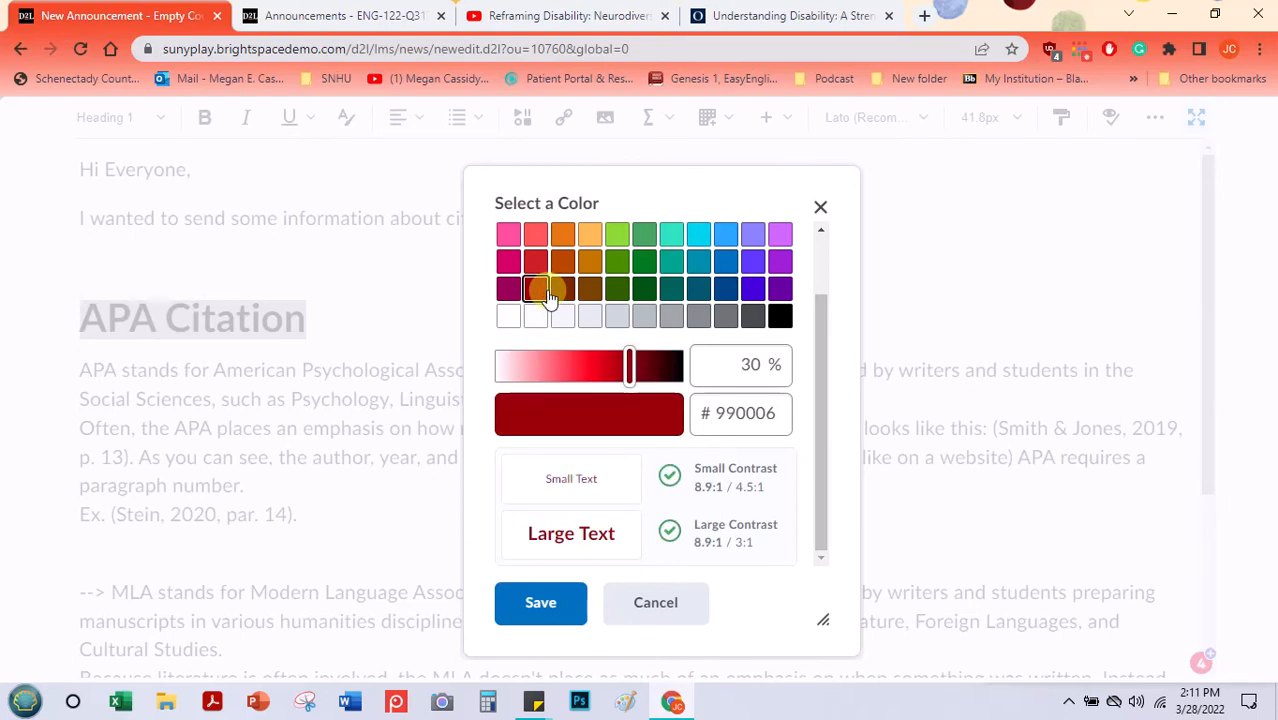
left_click(541, 606)
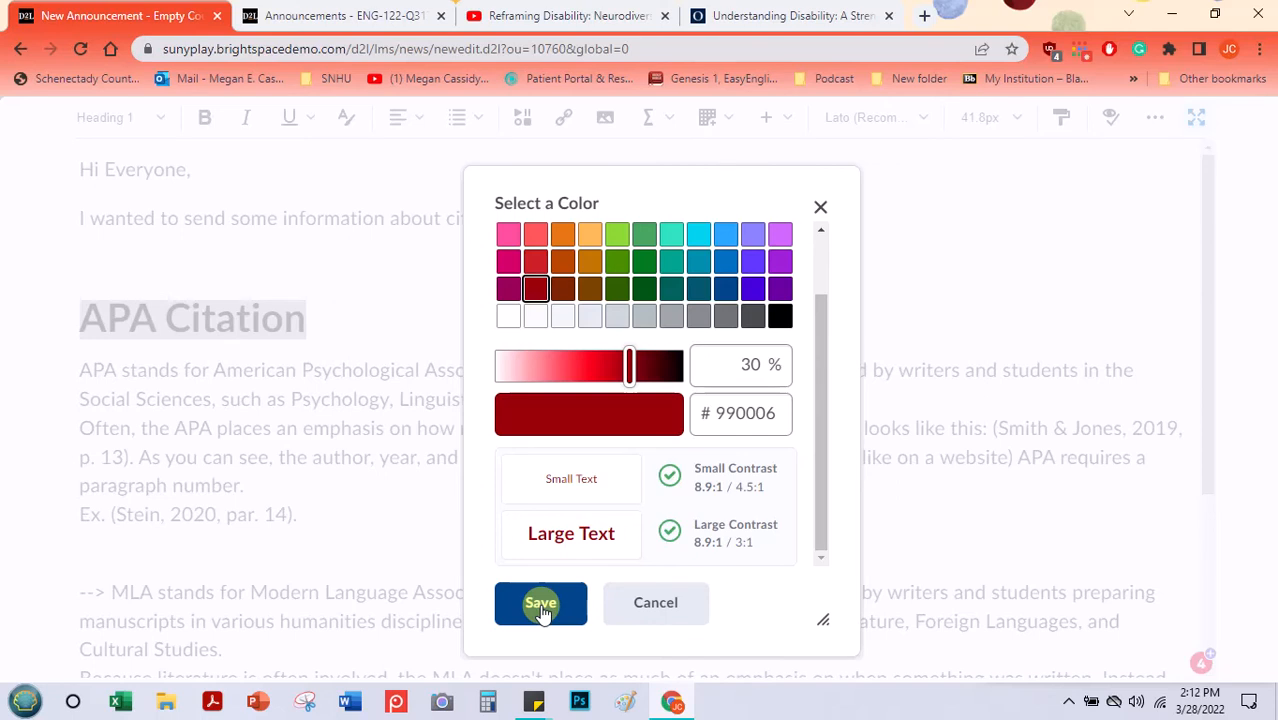
left_click(541, 606)
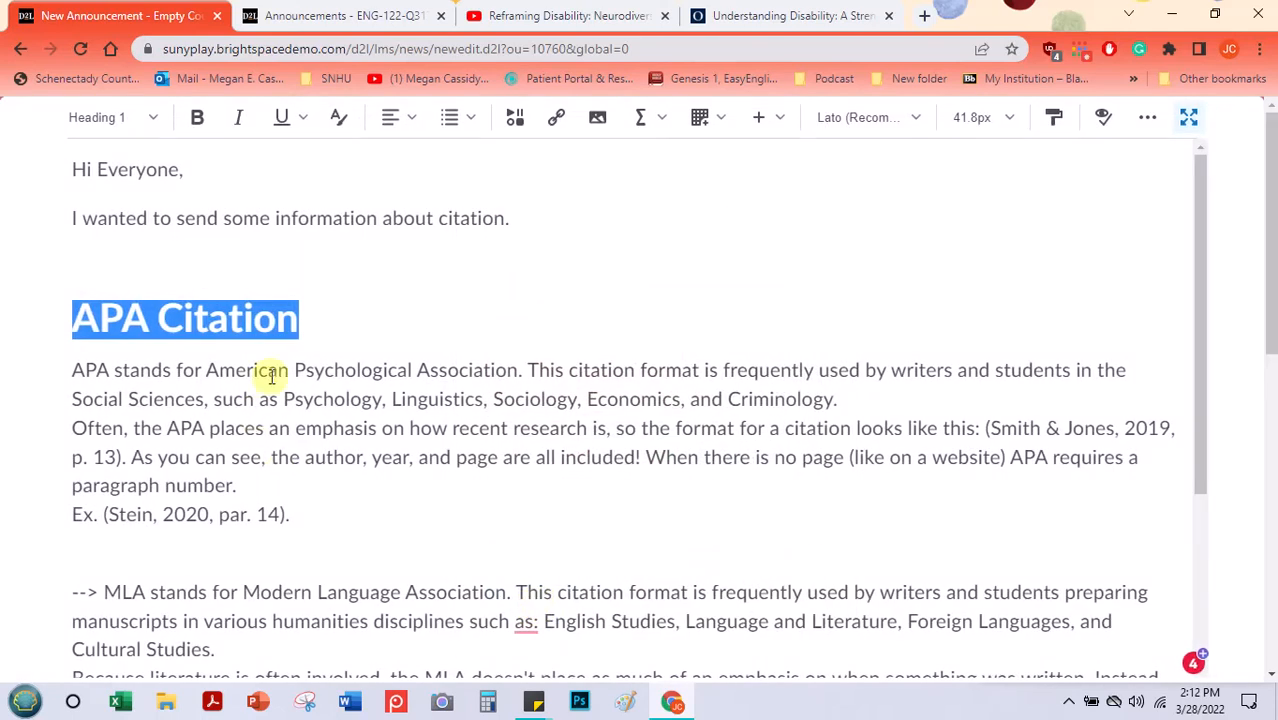
left_click(307, 349)
- Copy the "APA Citation" heading and paste it in front of the MLA paragraph, keeping a blank line after the APA example
left_click_drag(320, 314, 14, 331)
key("ctrl+c")
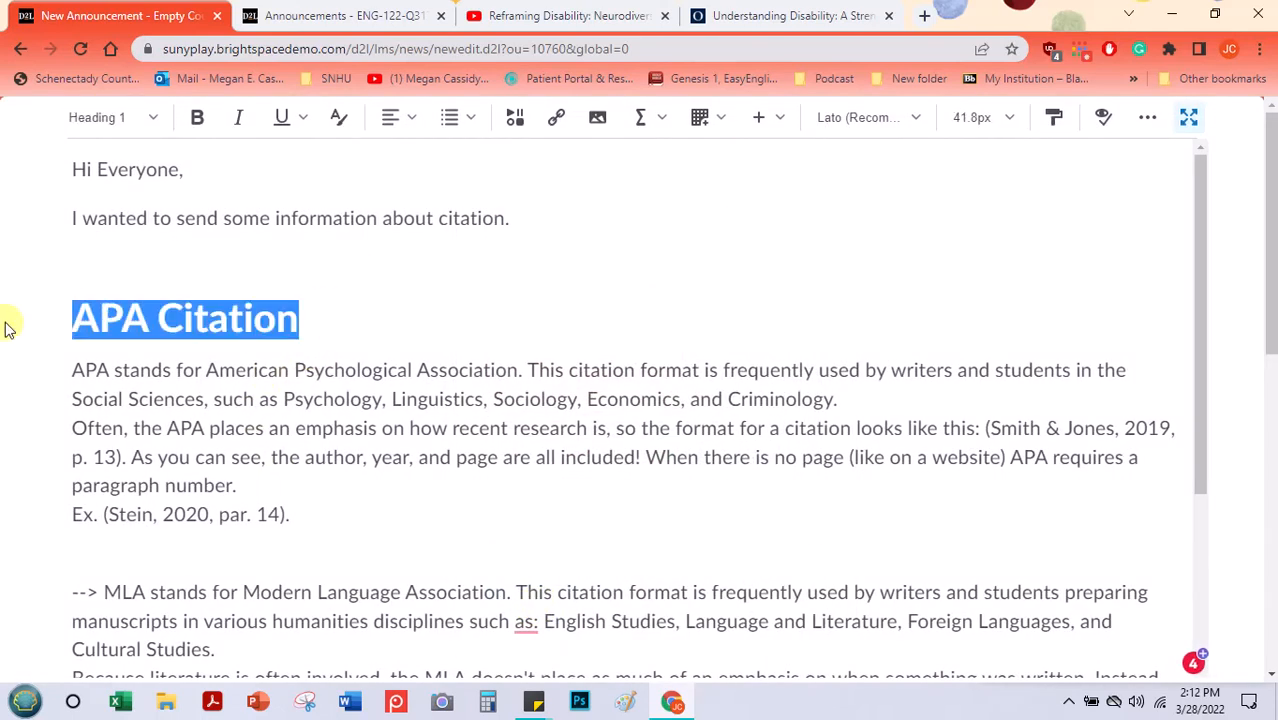
left_click(248, 568)
key("ctrl+v")
left_click(295, 509)
key("Return")
left_click(205, 645)
key("BackSpace")
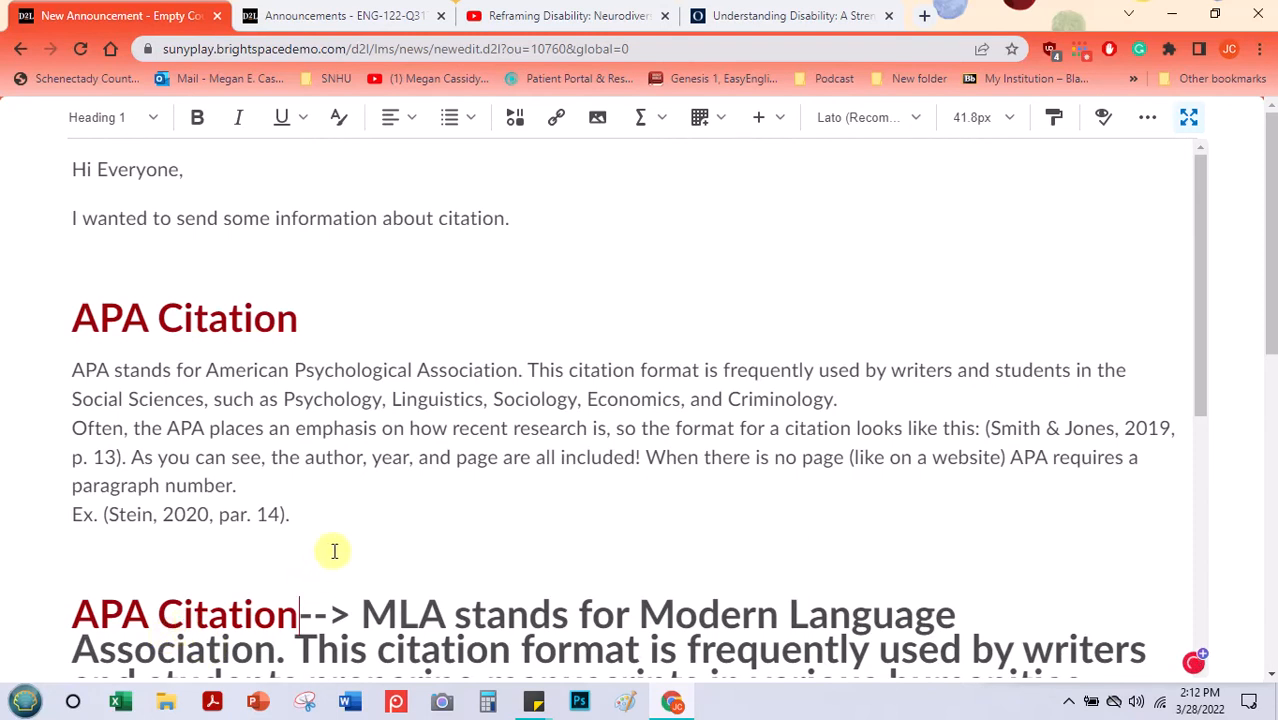
- Put the pasted heading on its own line directly above the MLA paragraph and change it to "MLA Citation"
key("Return")
scroll(407, 459, "down", 2)
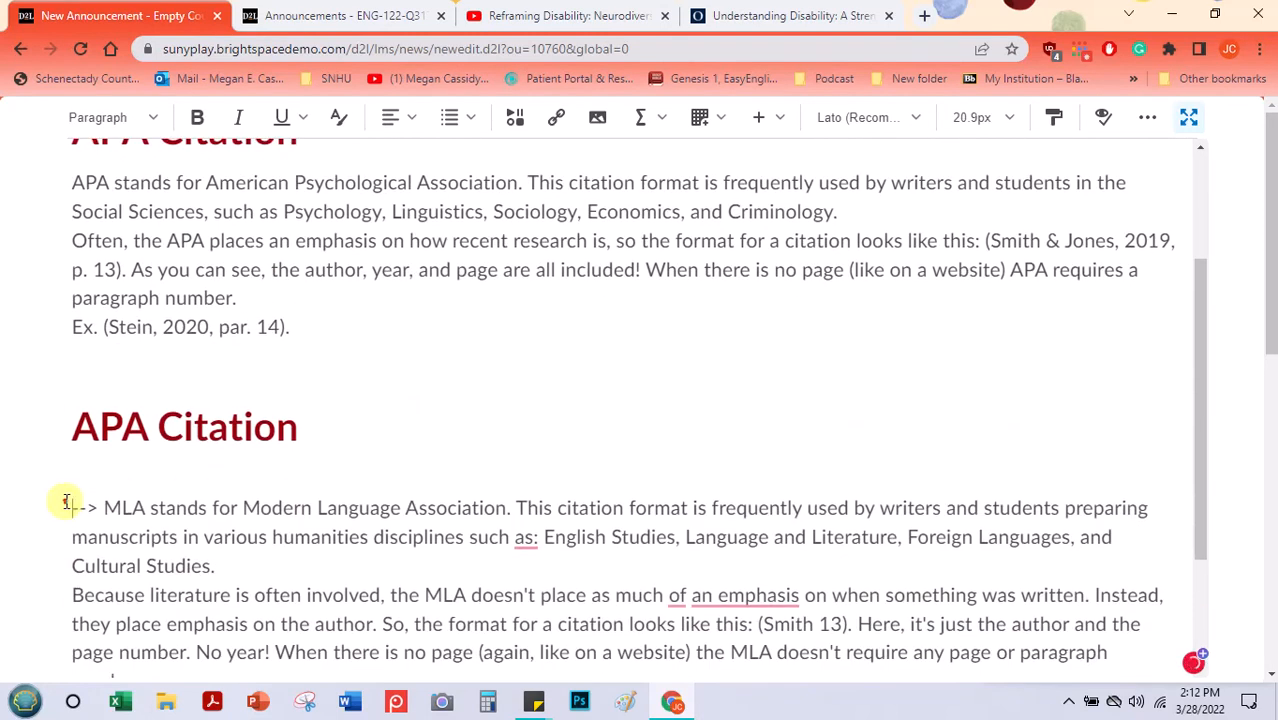
key("BackSpace")
double_click(88, 430)
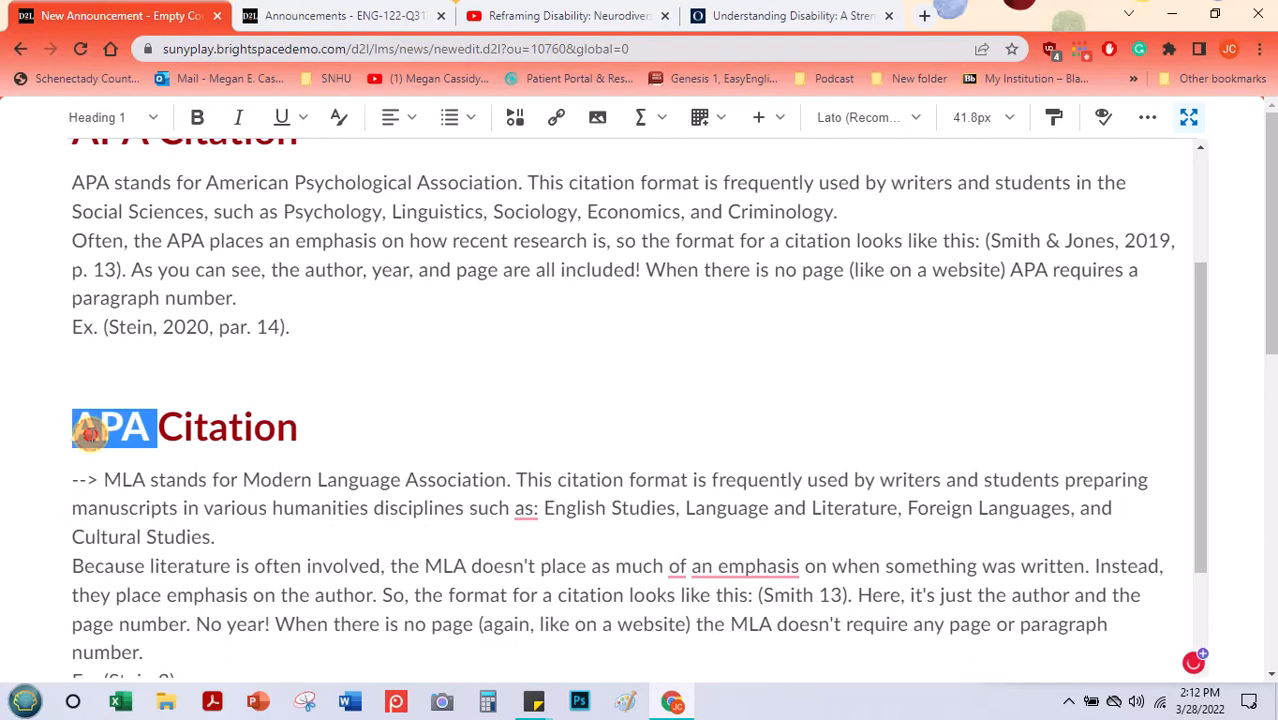
type("MLA")
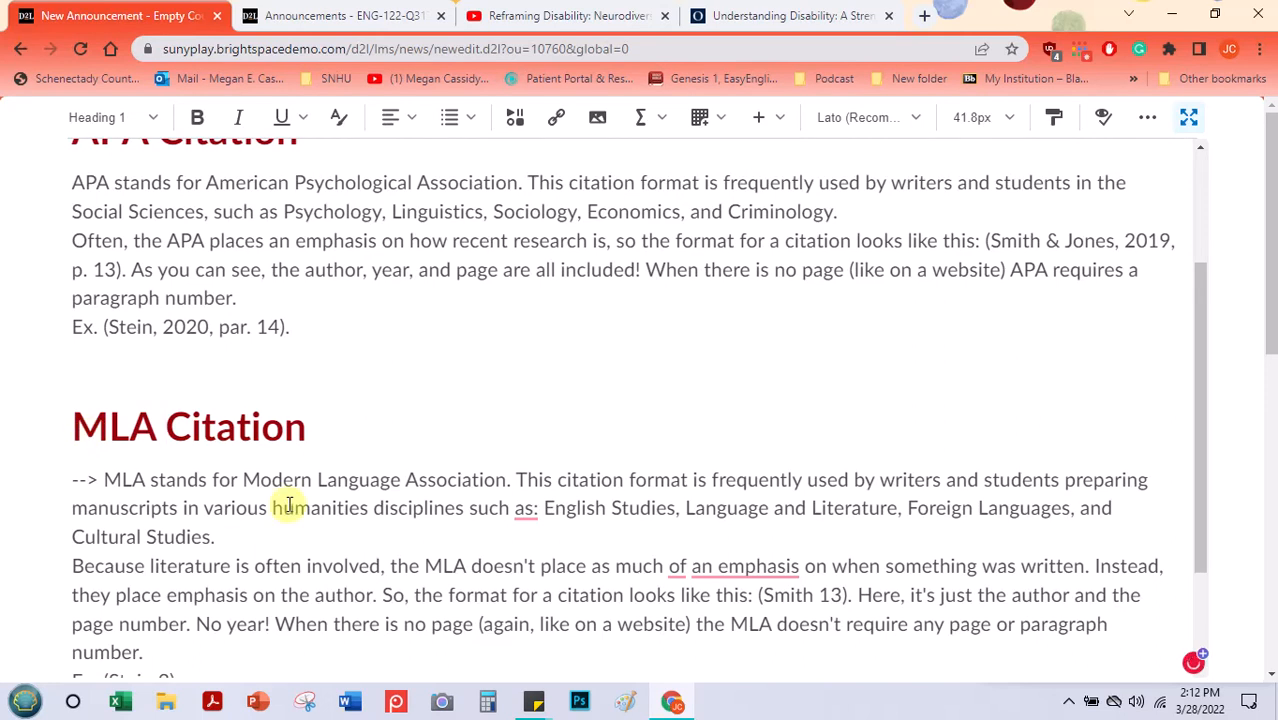
- Turn the text under "APA Citation" into a bulleted list, with separate bullets for the "Often" sentence and the "Ex." line
scroll(285, 480, "up", 2)
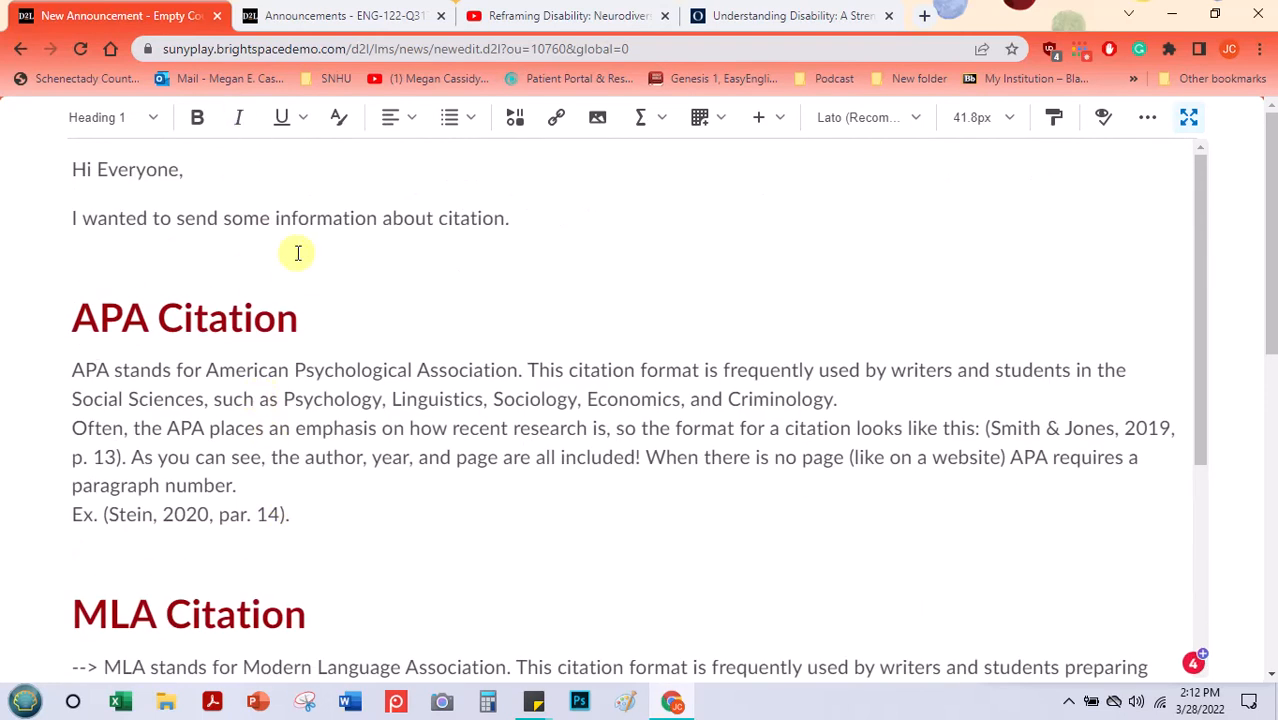
scroll(298, 253, "down", 3)
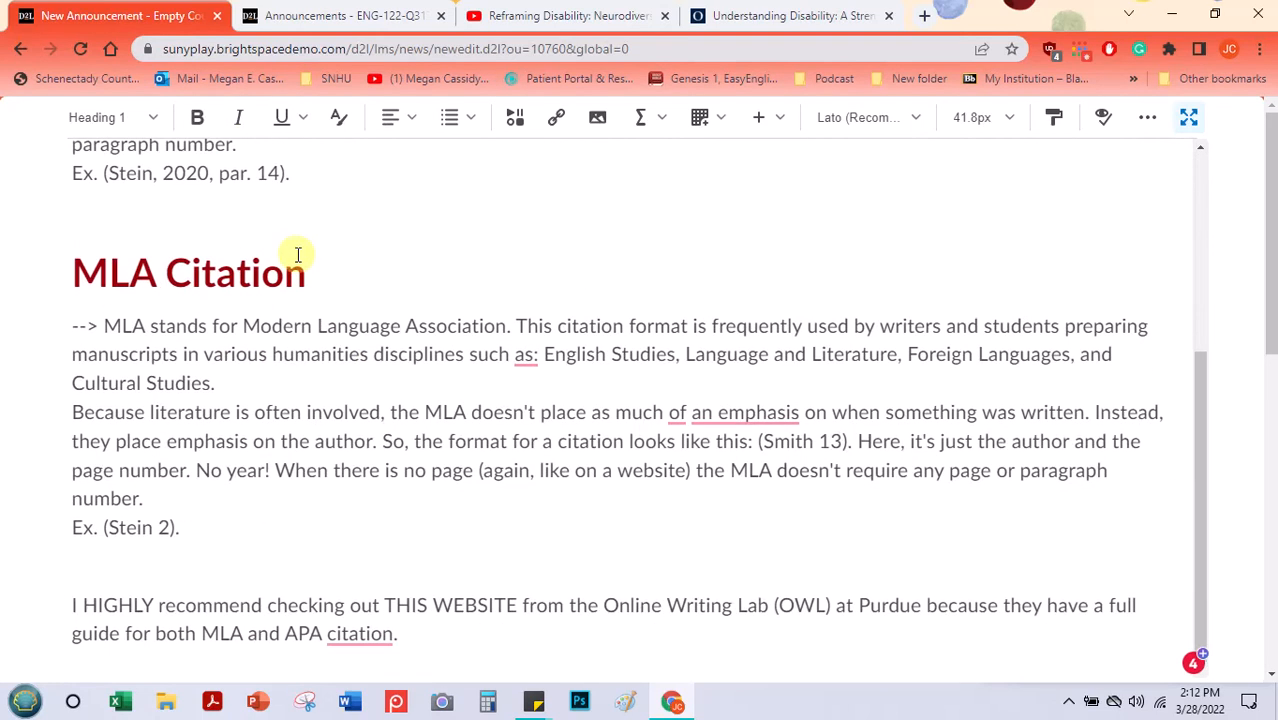
scroll(298, 253, "up", 2)
scroll(298, 253, "up", 2)
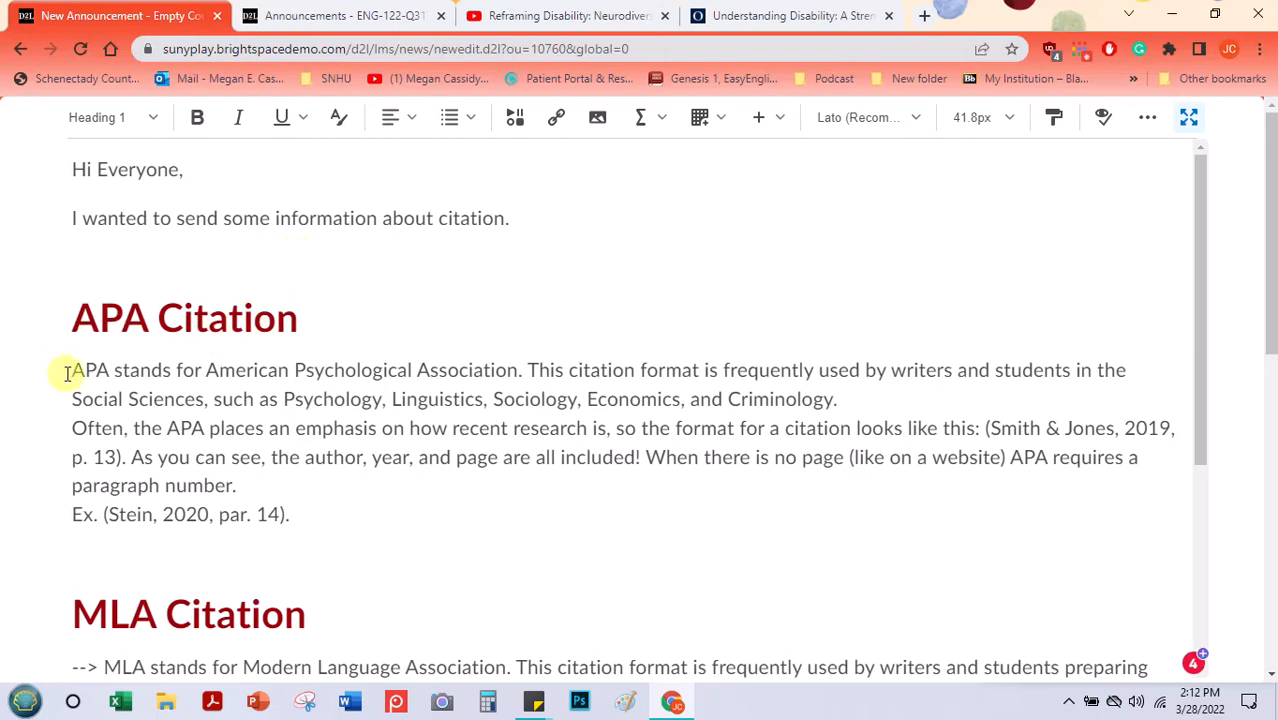
mouse_move(79, 371)
left_mouse_down()
mouse_move(265, 448)
mouse_move(360, 529)
mouse_move(354, 509)
mouse_move(71, 374)
left_mouse_up()
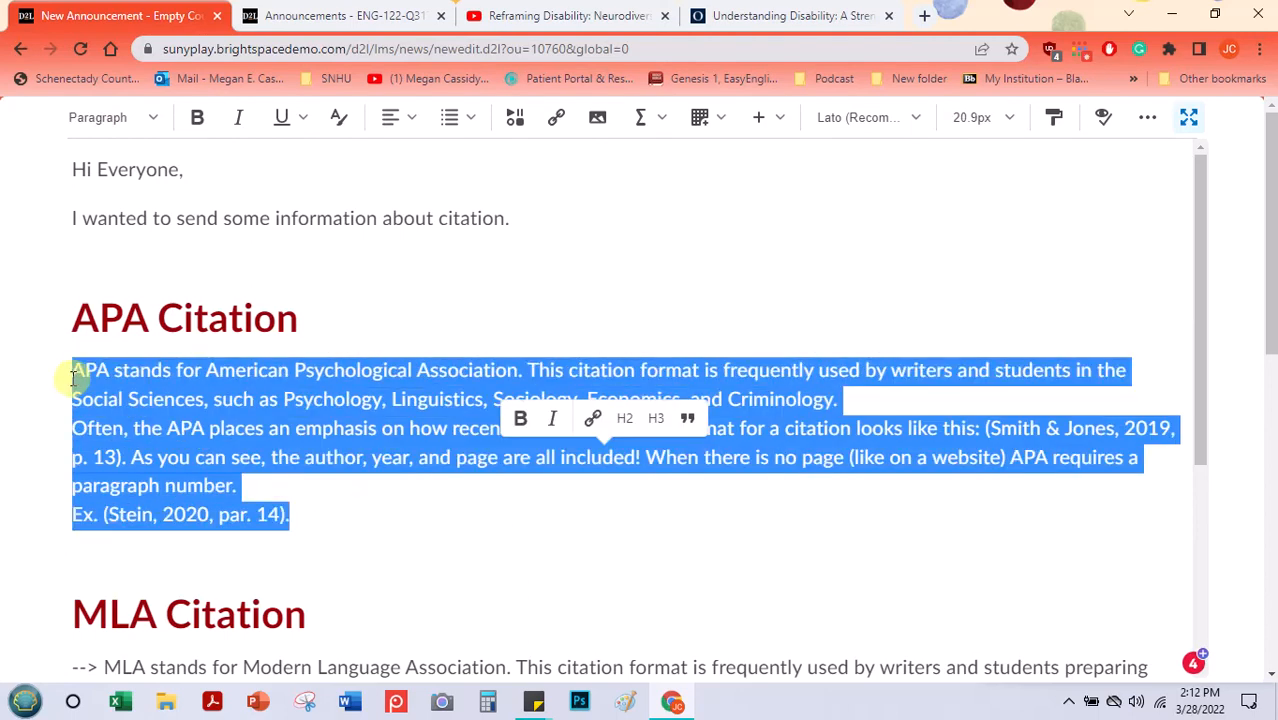
left_click(474, 118)
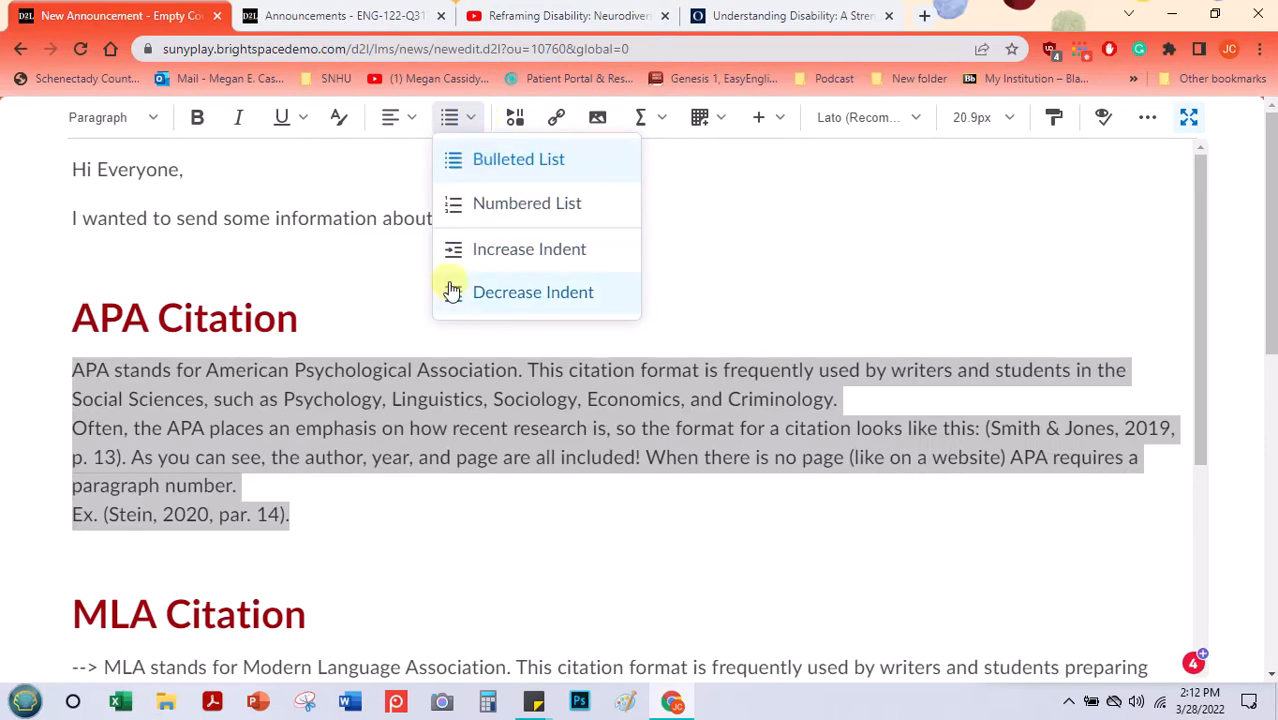
left_click(466, 164)
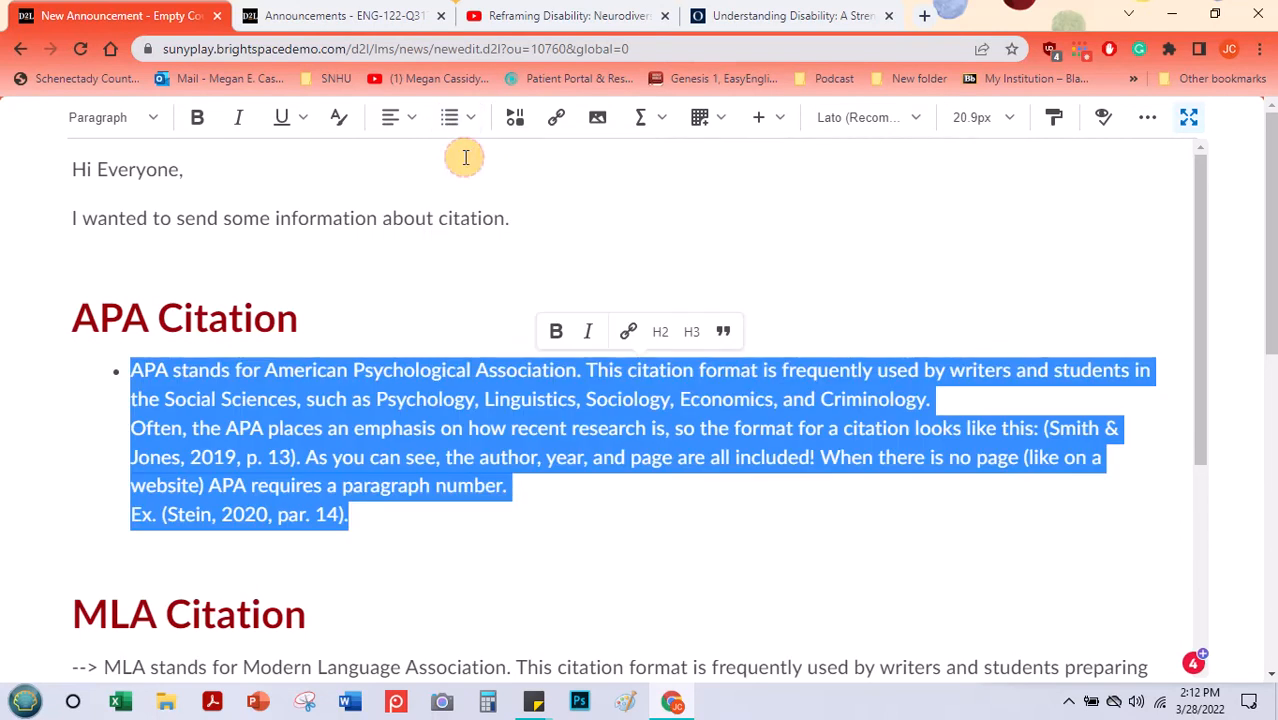
left_click(220, 428)
left_click(125, 423)
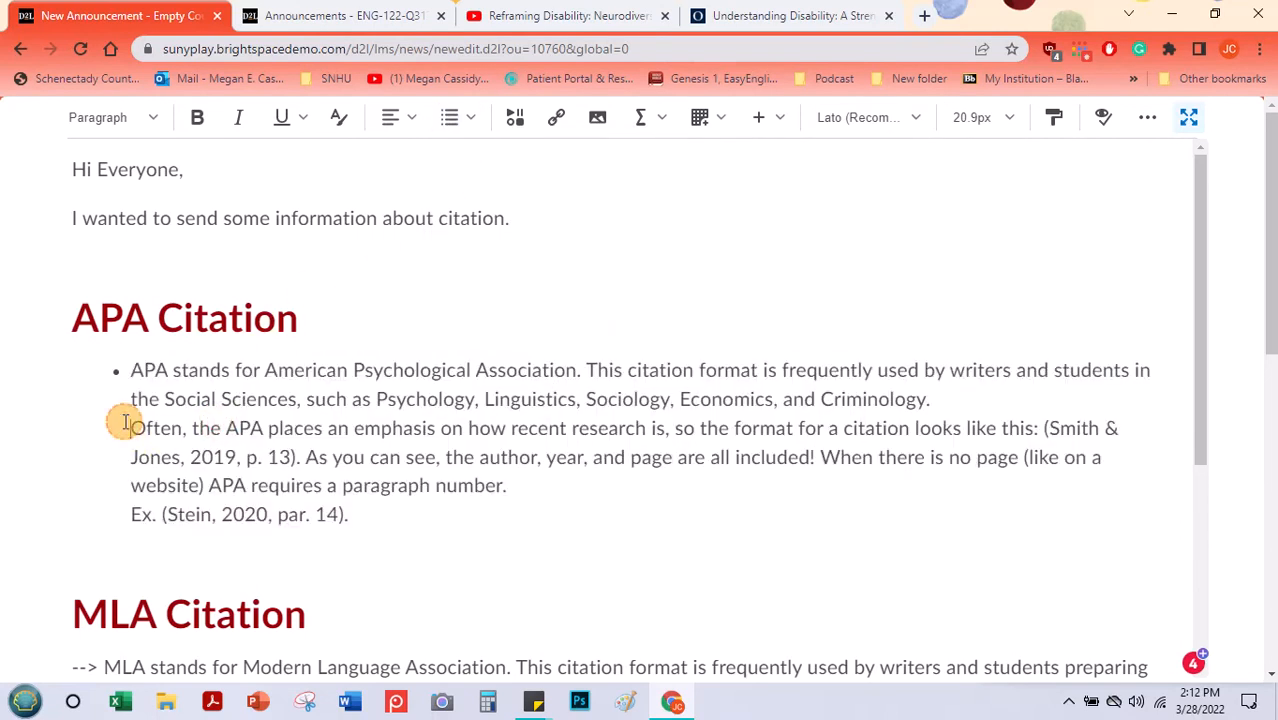
key("Return")
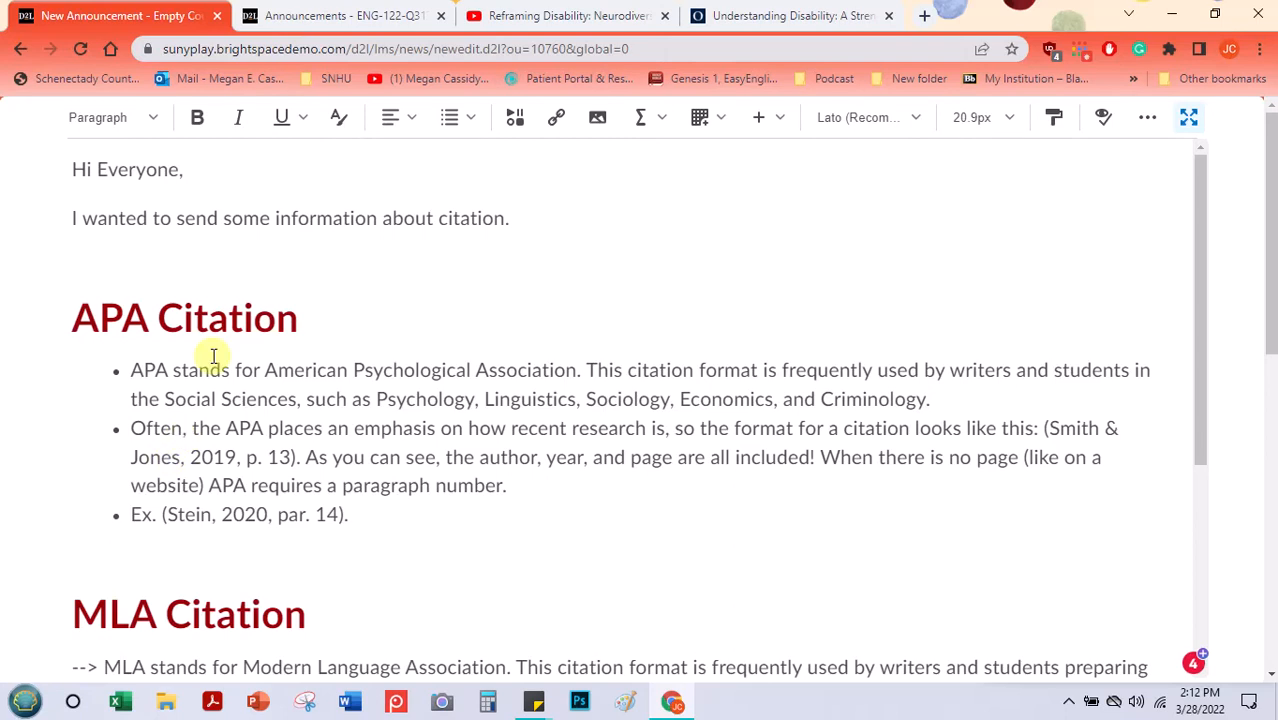
- Delete the "-->" arrow in front of "MLA stands for Modern Language Association"
scroll(213, 356, "down", 1)
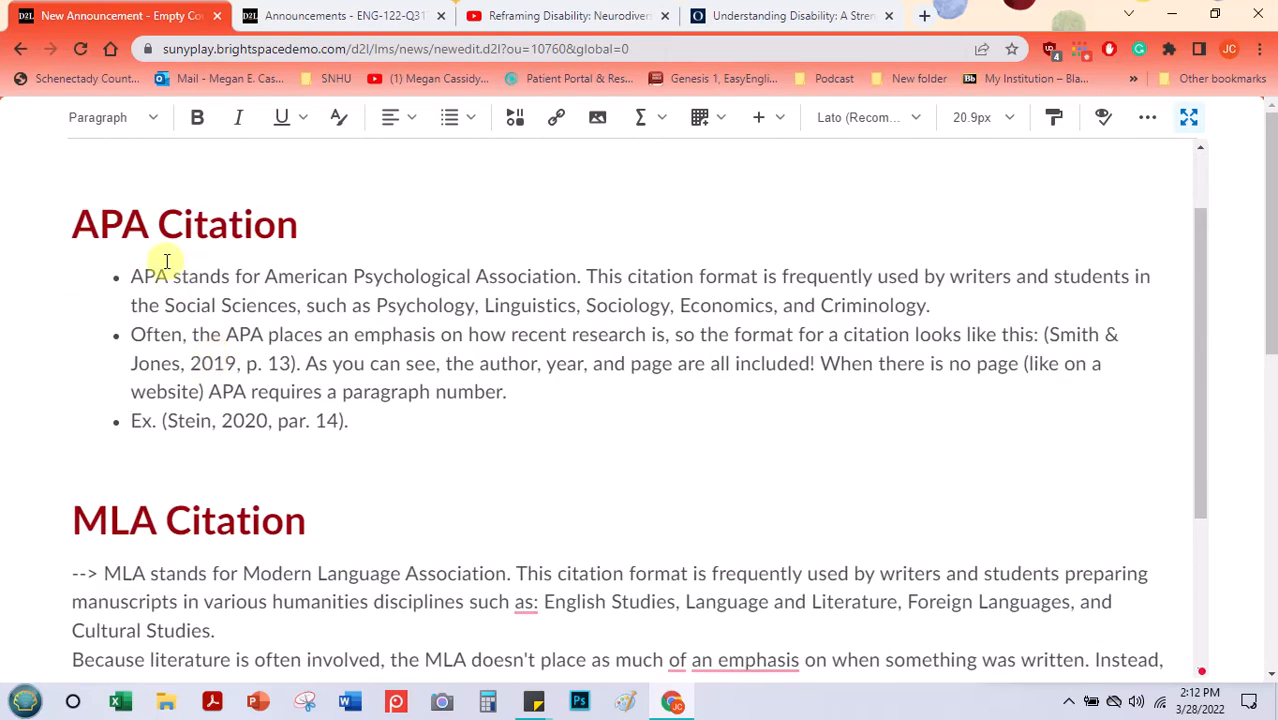
scroll(94, 270, "down", 3)
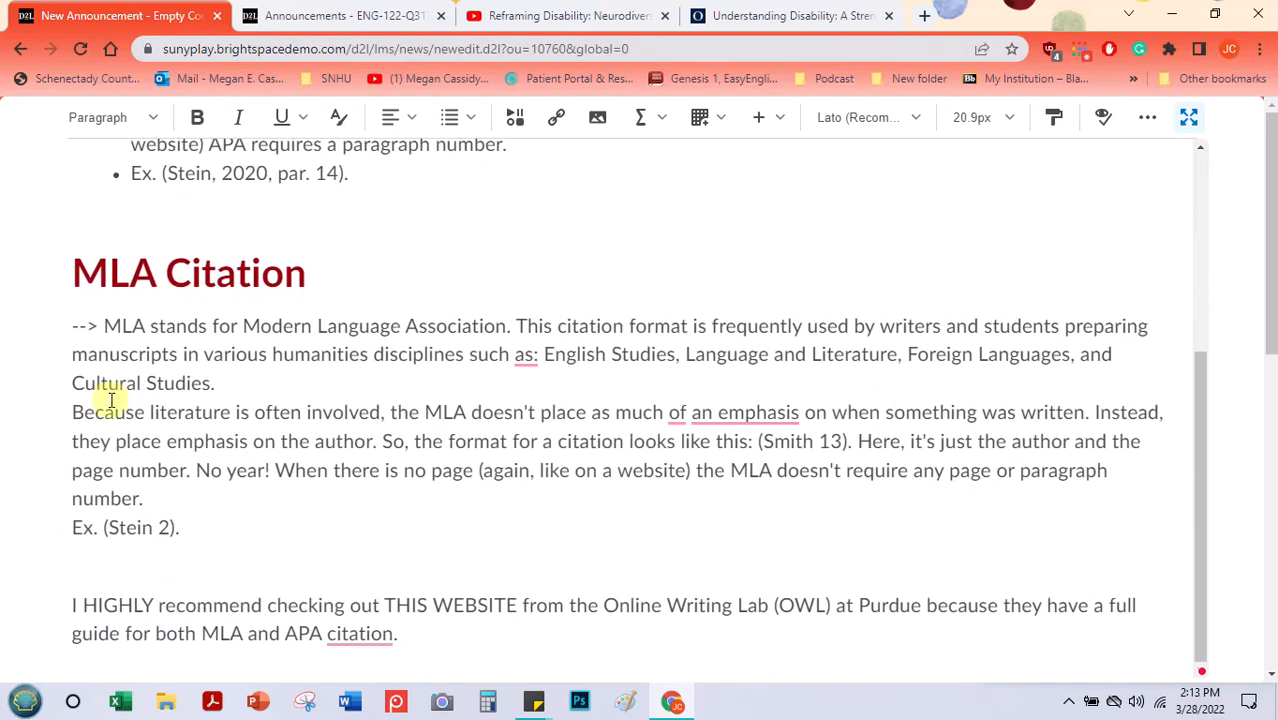
left_click(103, 326)
left_click_drag(103, 326, 70, 326)
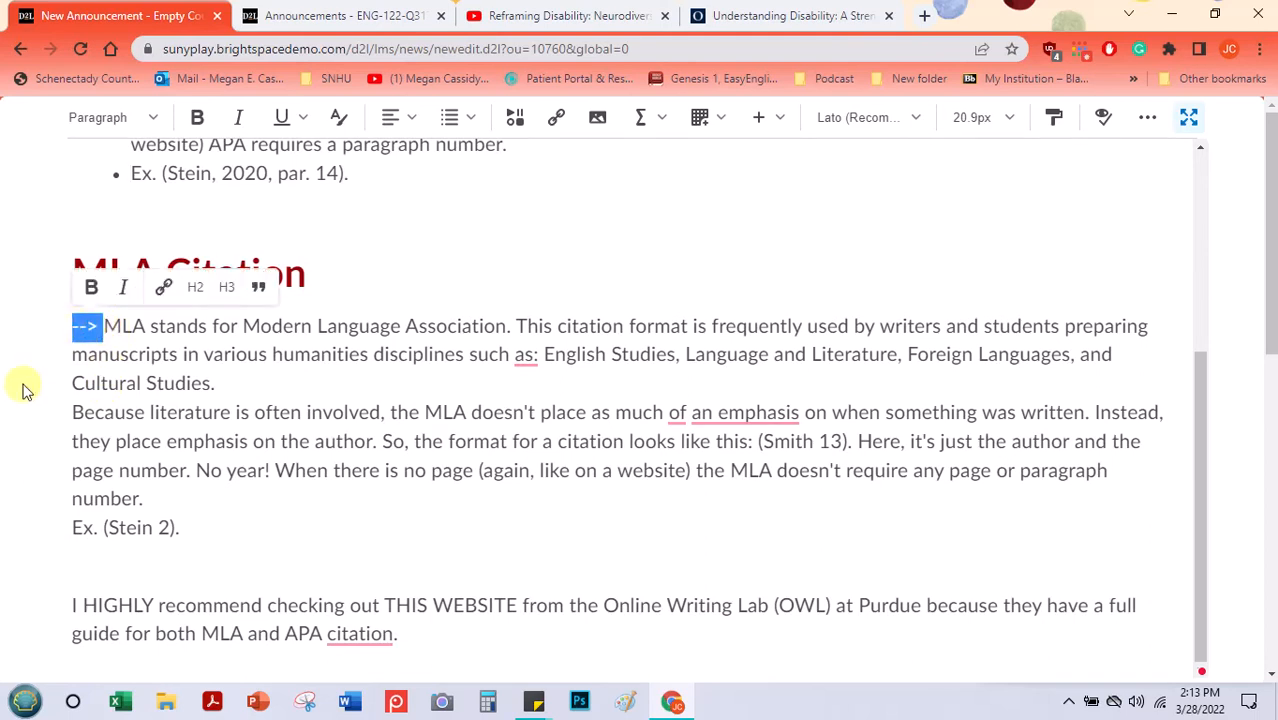
key("BackSpace")
- Turn the text under "MLA Citation" into a bulleted list, with separate bullets for the "Because" sentence and the "Ex." line
left_click(72, 326)
left_click_drag(72, 326, 195, 532)
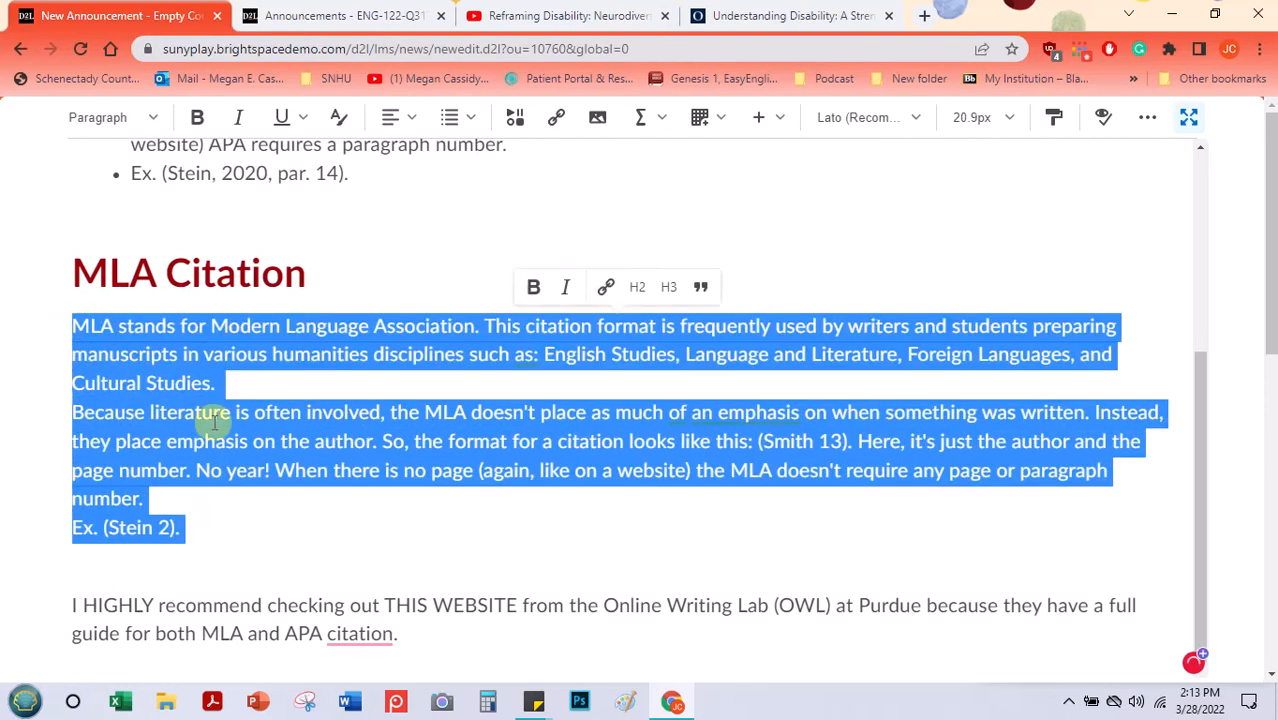
scroll(391, 310, "up", 3)
left_click(449, 120)
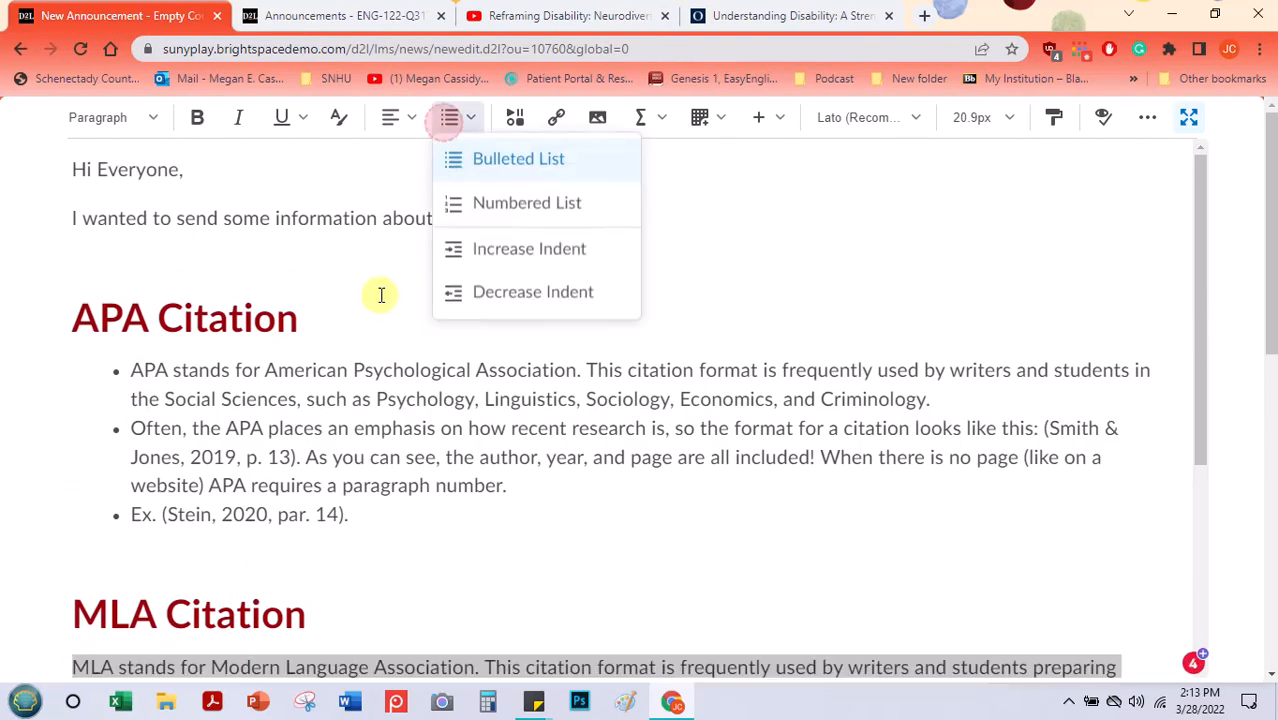
left_click(459, 160)
scroll(335, 330, "down", 3)
left_click(125, 413)
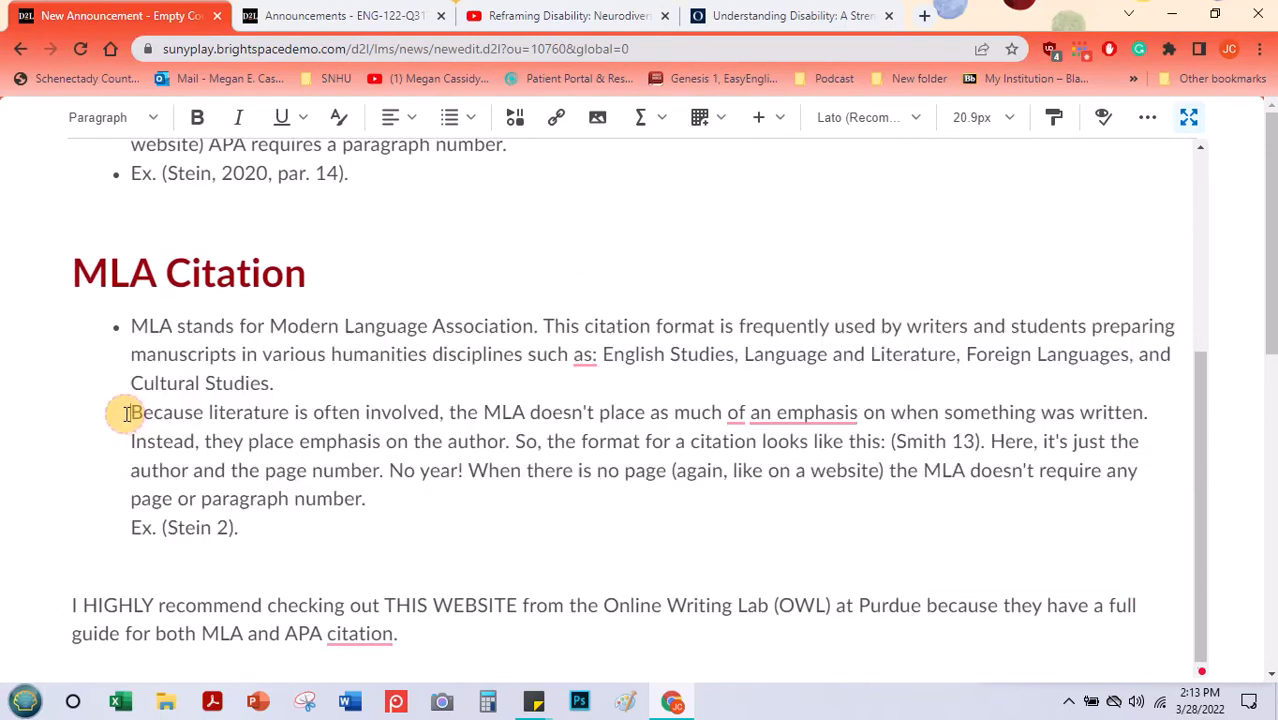
key("Return")
left_click(129, 521)
key("Return")
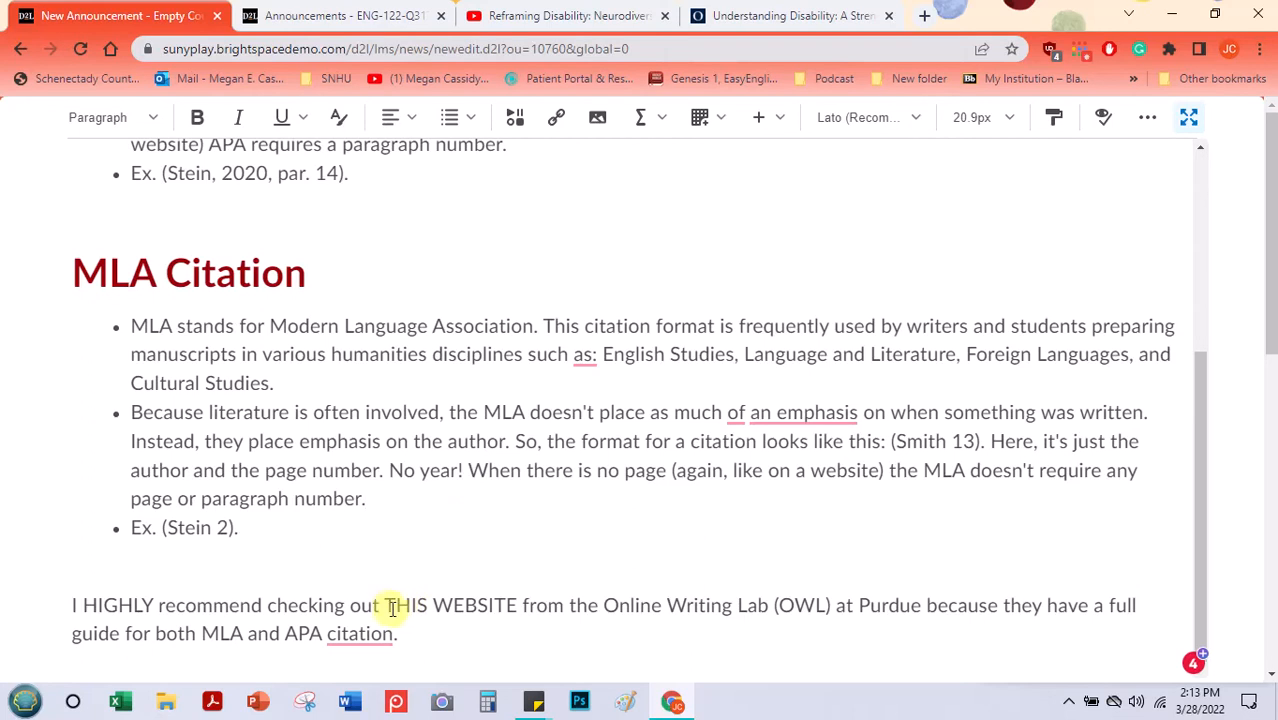
left_click_drag(389, 606, 517, 606)
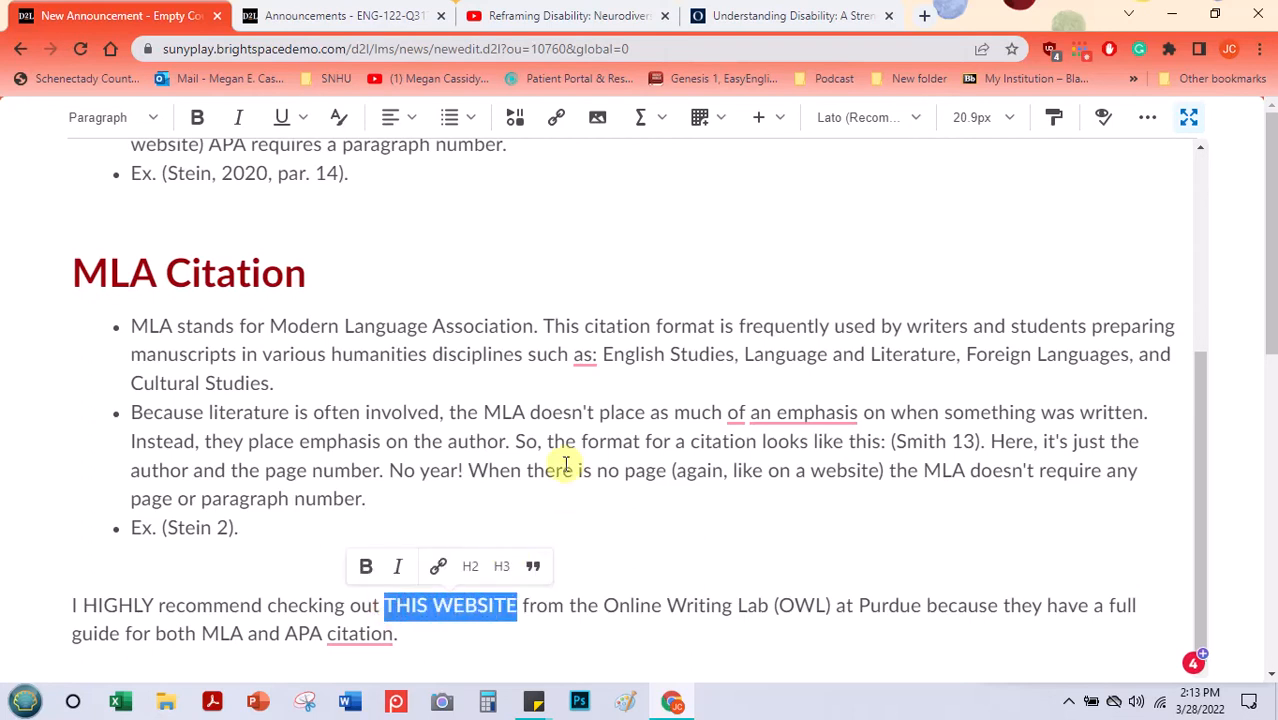
scroll(566, 464, "up", 1)
scroll(566, 464, "up", 3)
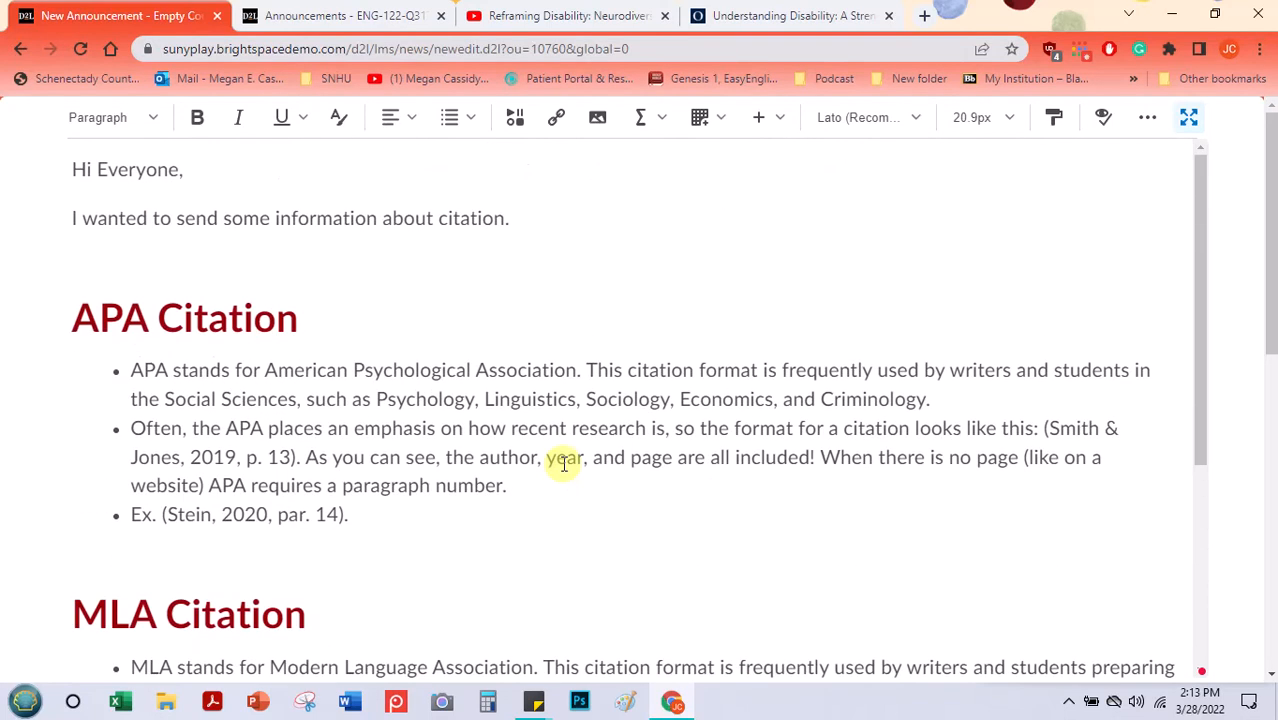
scroll(564, 464, "down", 4)
- Copy the "MLA Citation" heading and paste it above the "I HIGHLY recommend" paragraph, leaving a blank line after the MLA list
left_click(222, 556)
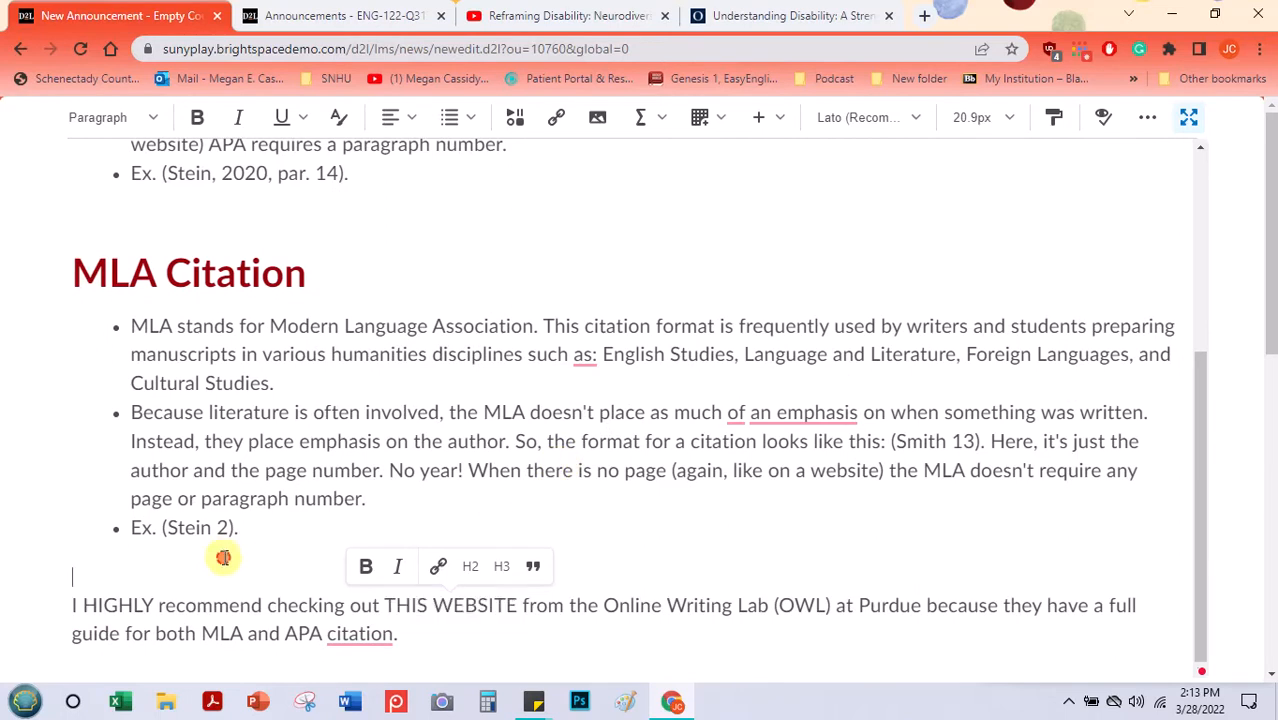
triple_click(220, 272)
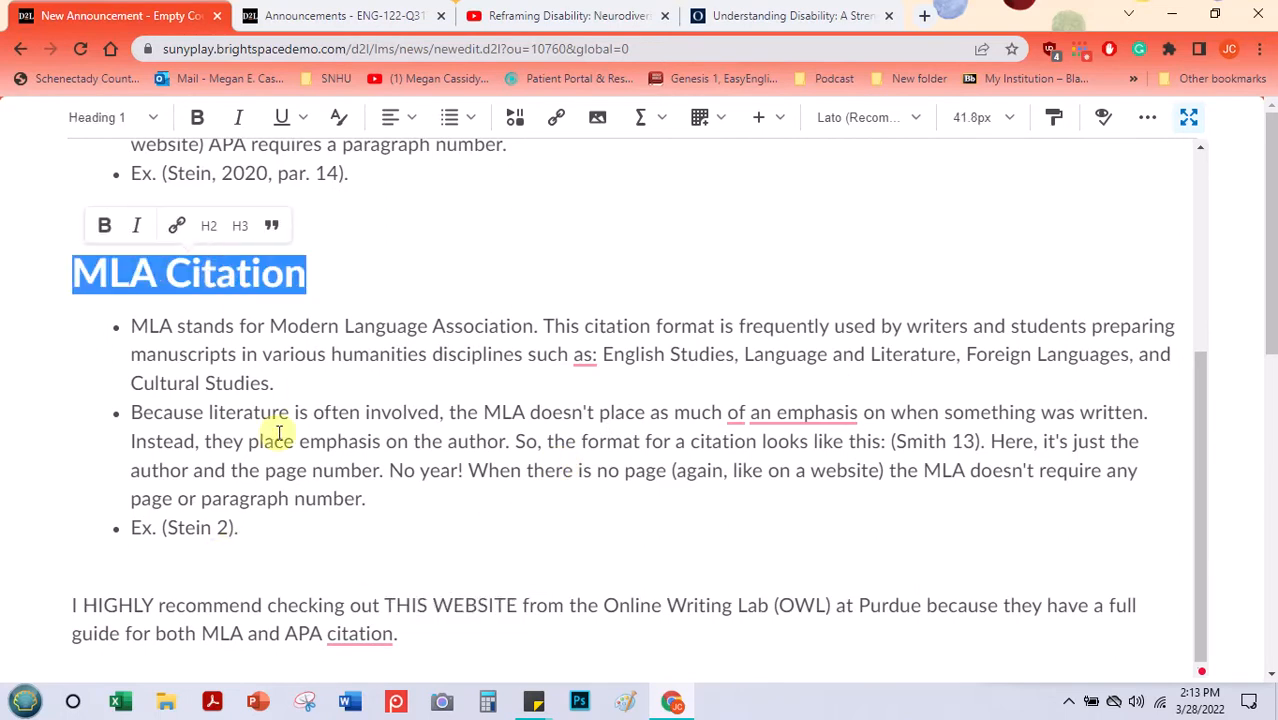
key("ctrl+c")
left_click(220, 575)
key("ctrl+v")
left_click(73, 580)
key("Return")
left_click_drag(76, 648, 124, 657)
type("Addi")
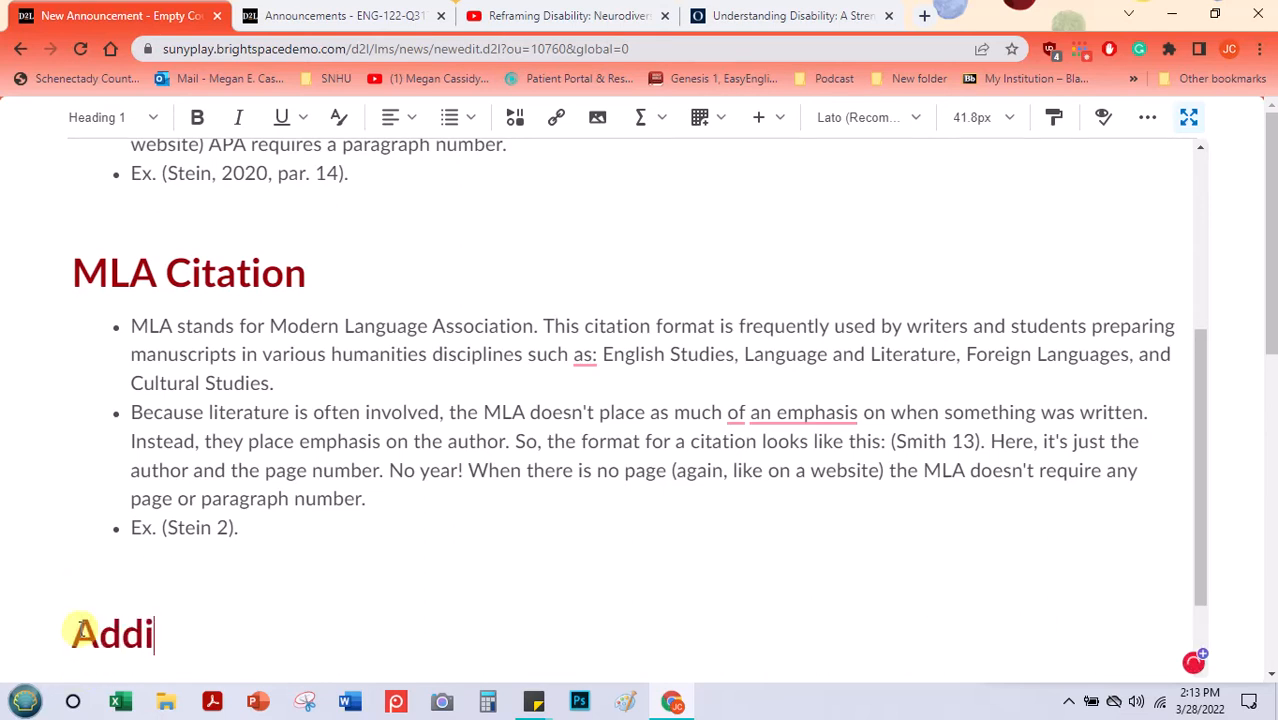
type("tional Resource")
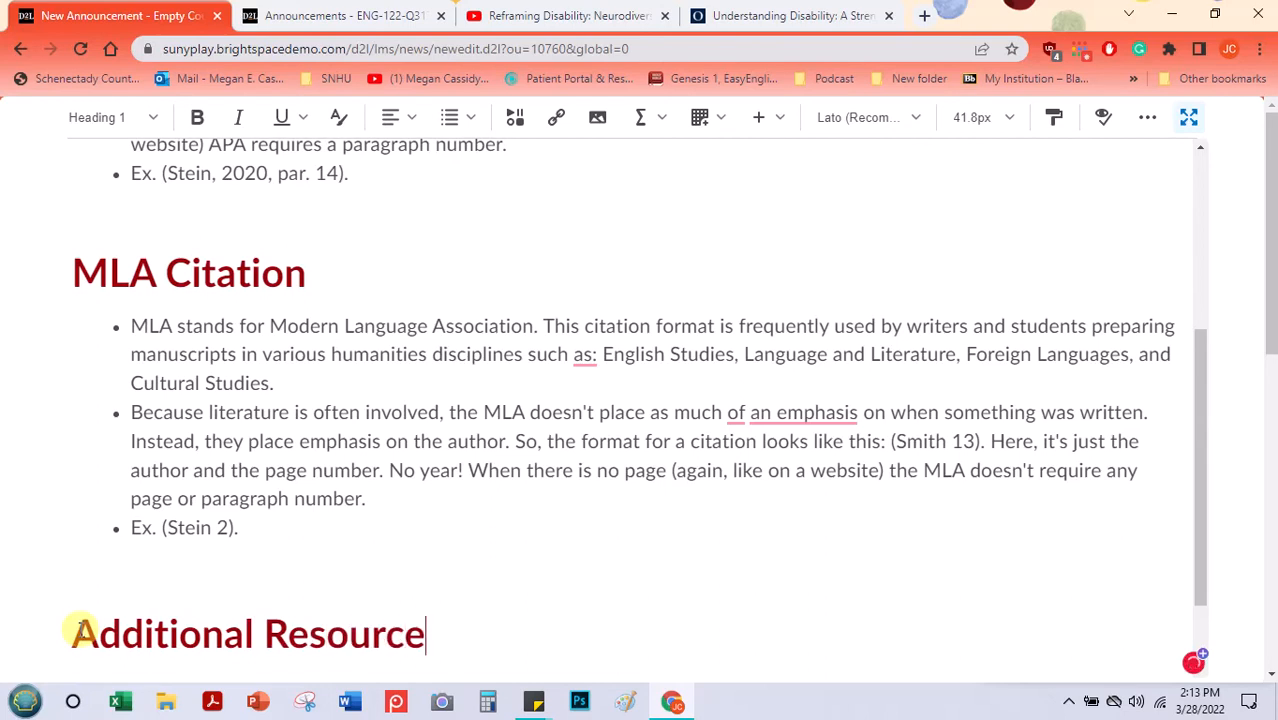
- Change the pasted heading above the "I HIGHLY recommend" paragraph to "Websites for More Information and Help!"
left_click_drag(80, 632, 300, 632)
type("Webs")
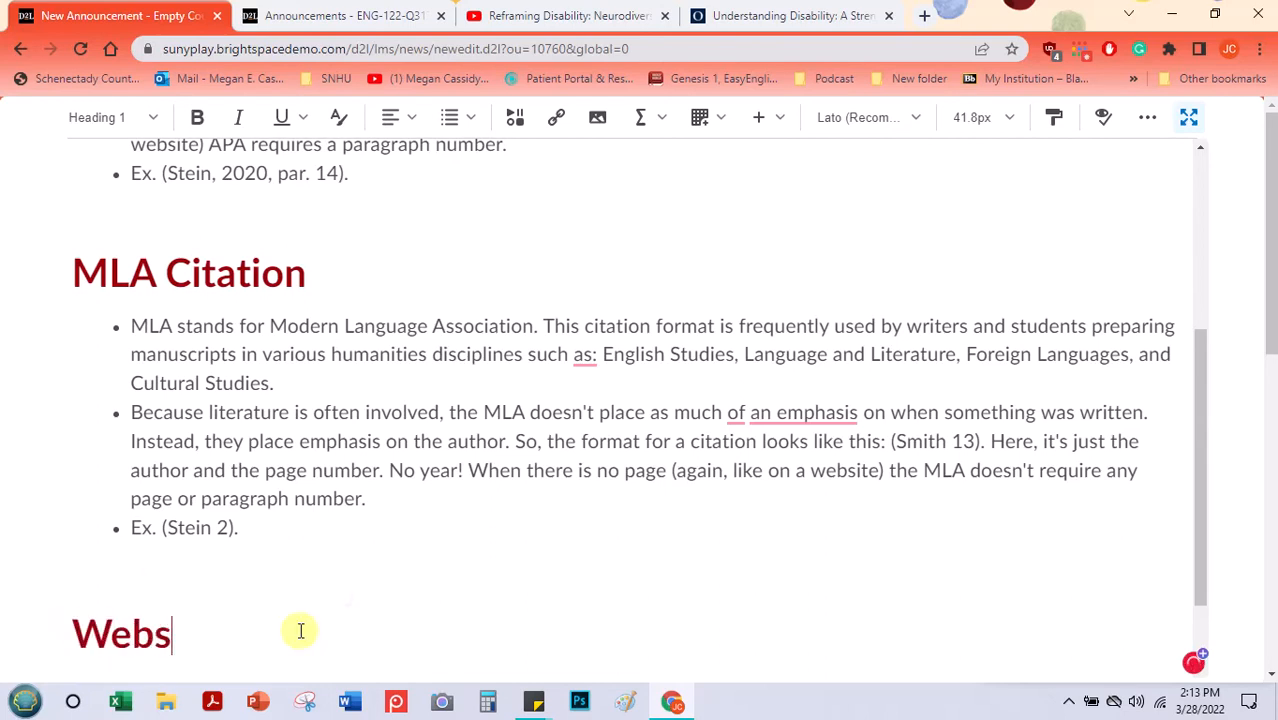
type("ites for Mo")
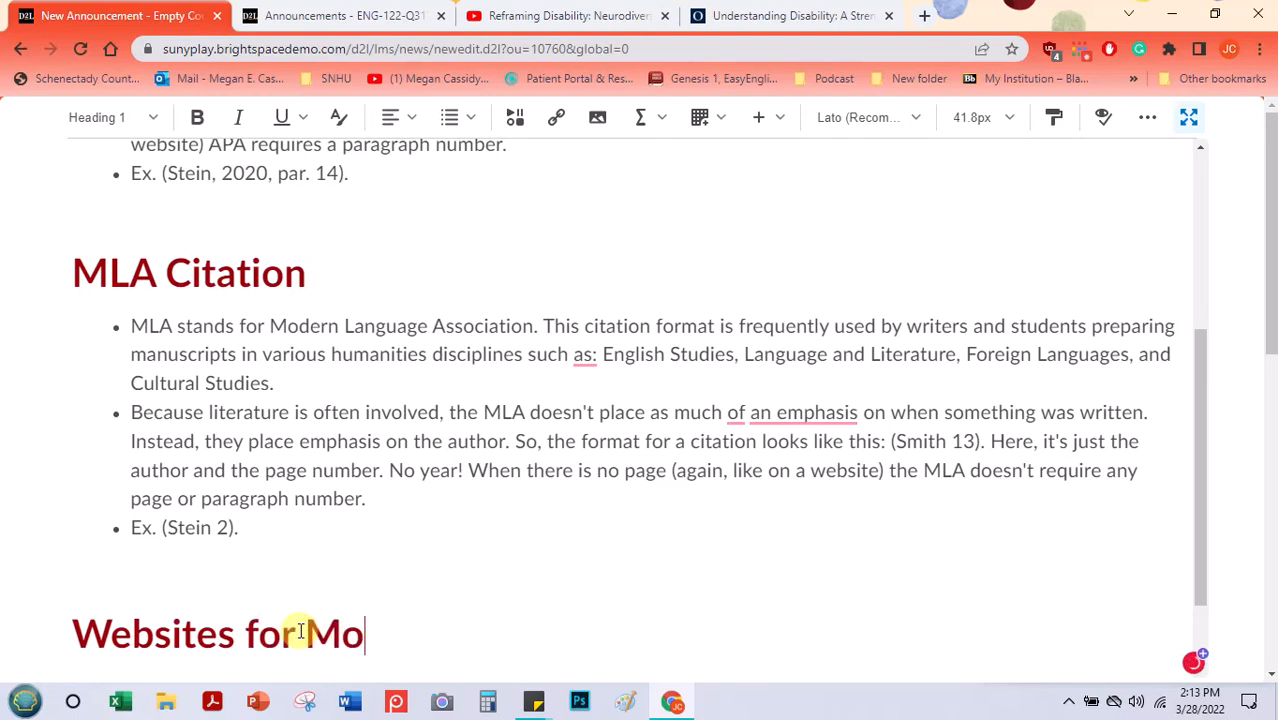
type("re Information a")
key("BackSpace")
key("BackSpace")
type("ation and Help")
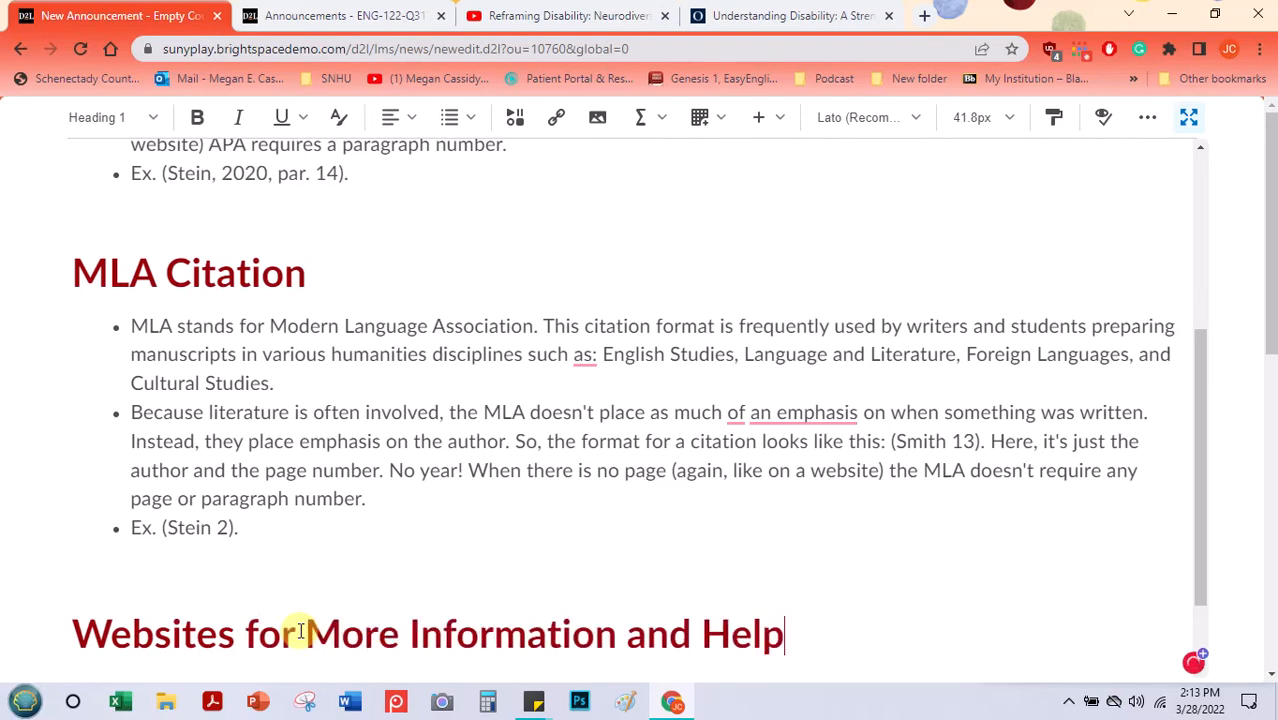
scroll(417, 494, "down", 1)
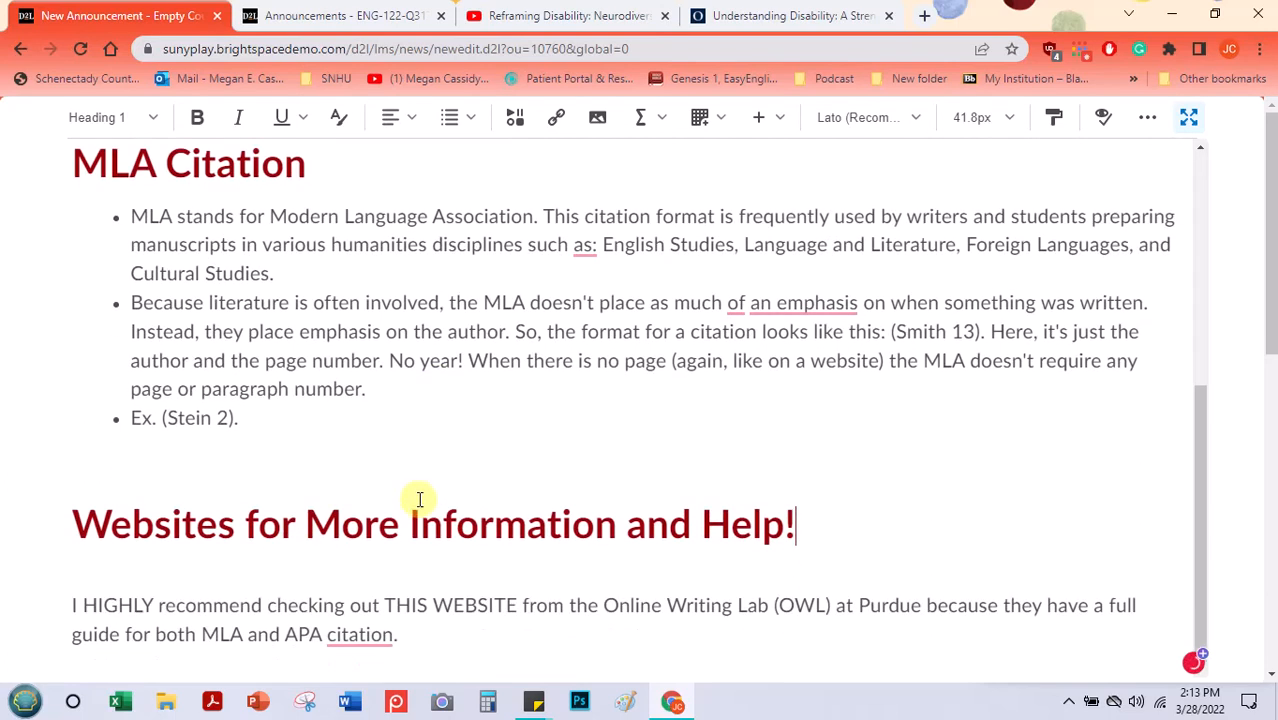
- Copy the web address of the open Purdue OWL "MLA Formatting and Style Guide" page and return to the announcement
left_click_drag(388, 605, 496, 605)
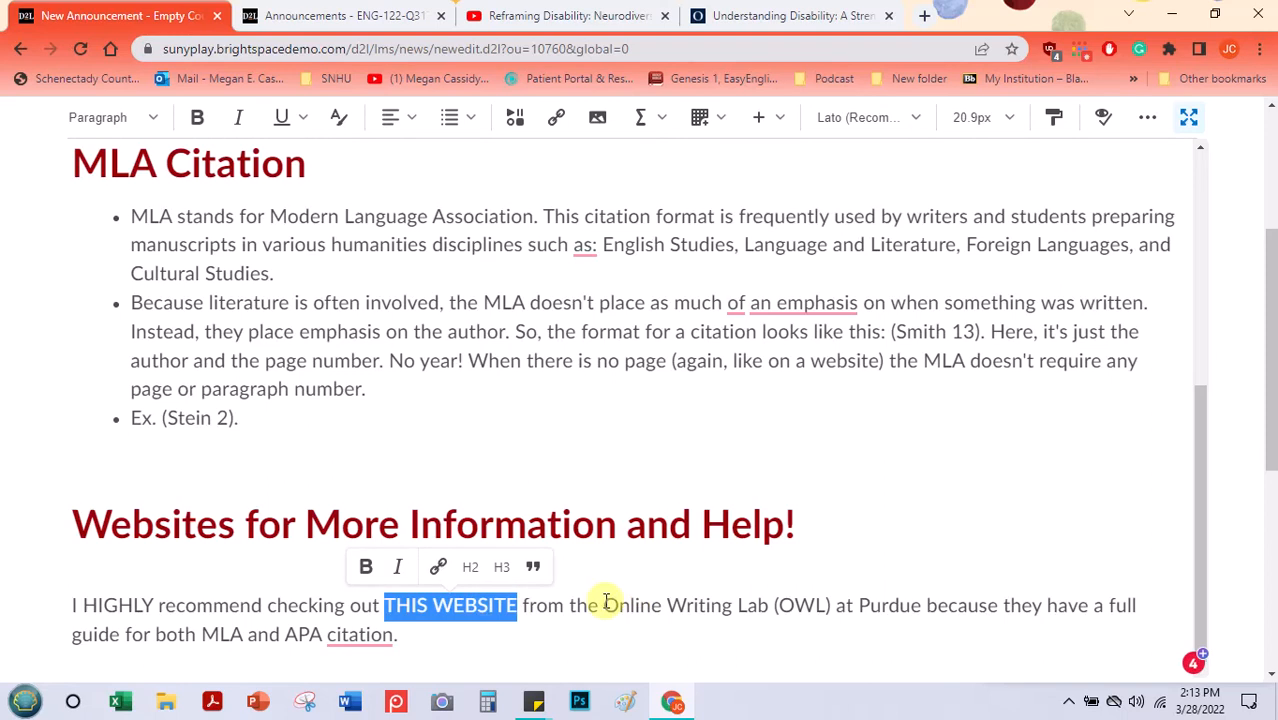
left_click_drag(606, 605, 921, 605)
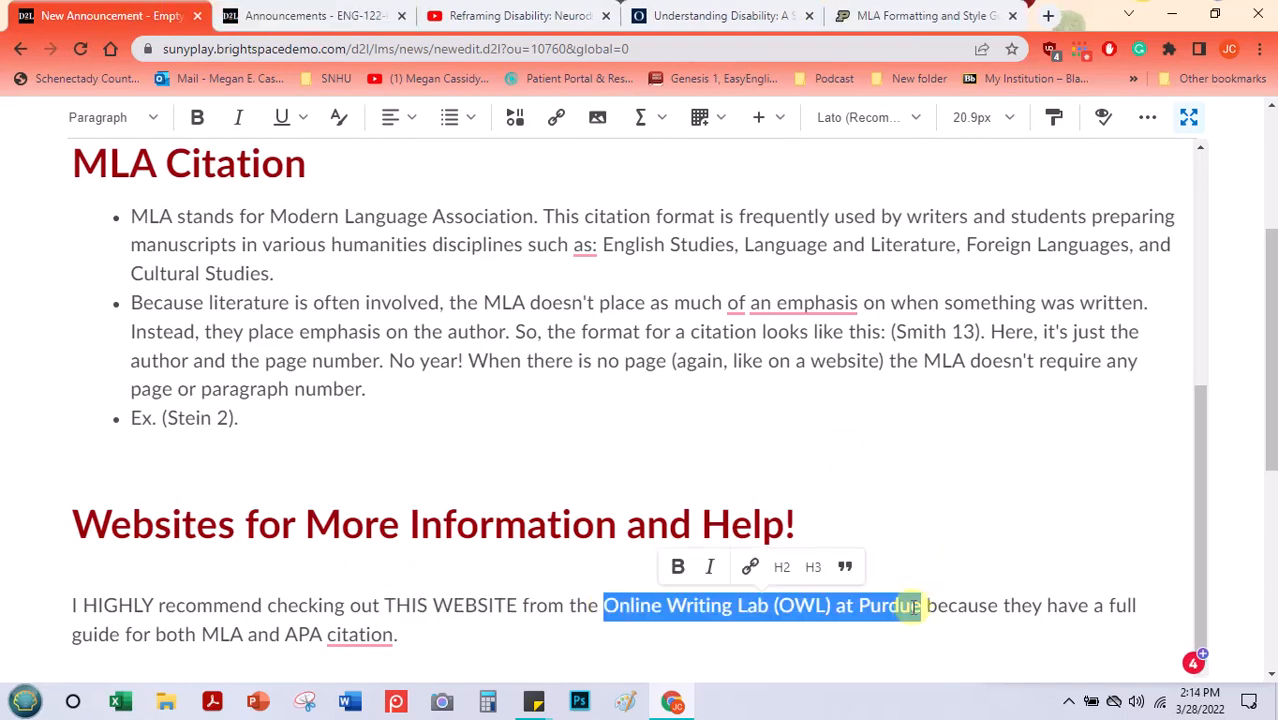
left_click(922, 12)
left_click(660, 50)
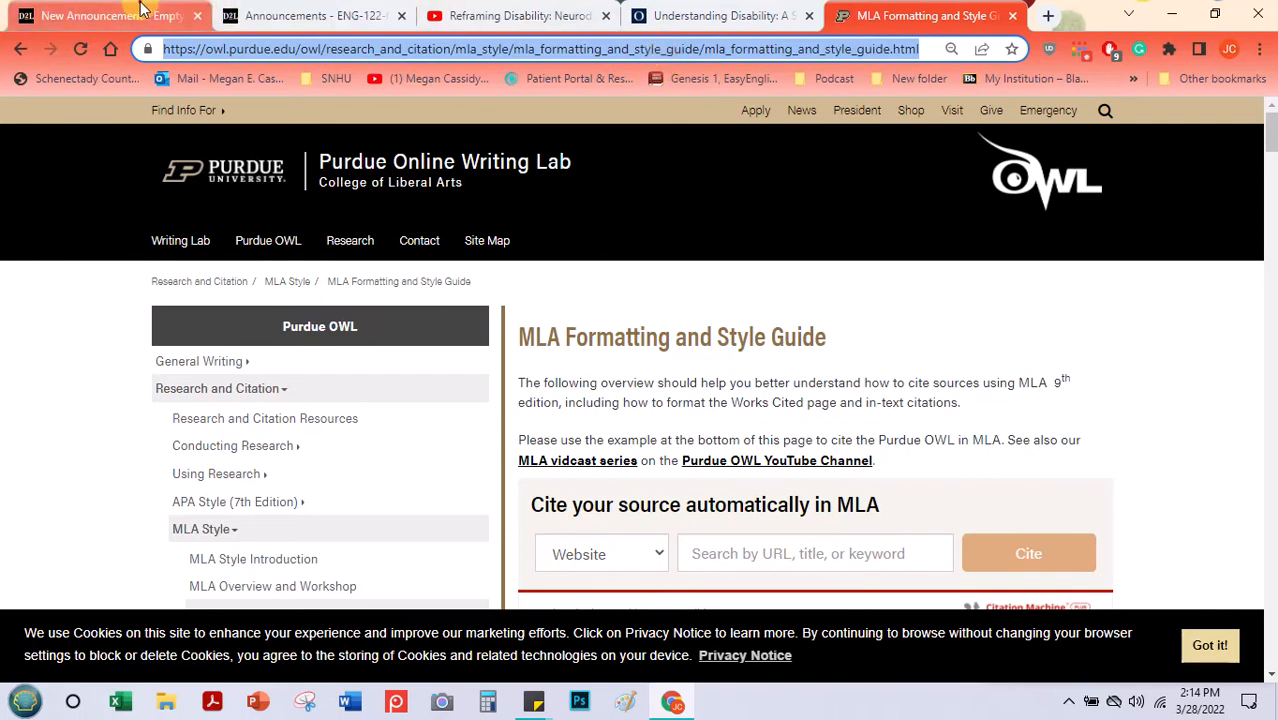
left_click(100, 15)
- Try to turn the words "THIS WEBSITE" into a link using the copied Purdue OWL address
left_click_drag(390, 605, 517, 605)
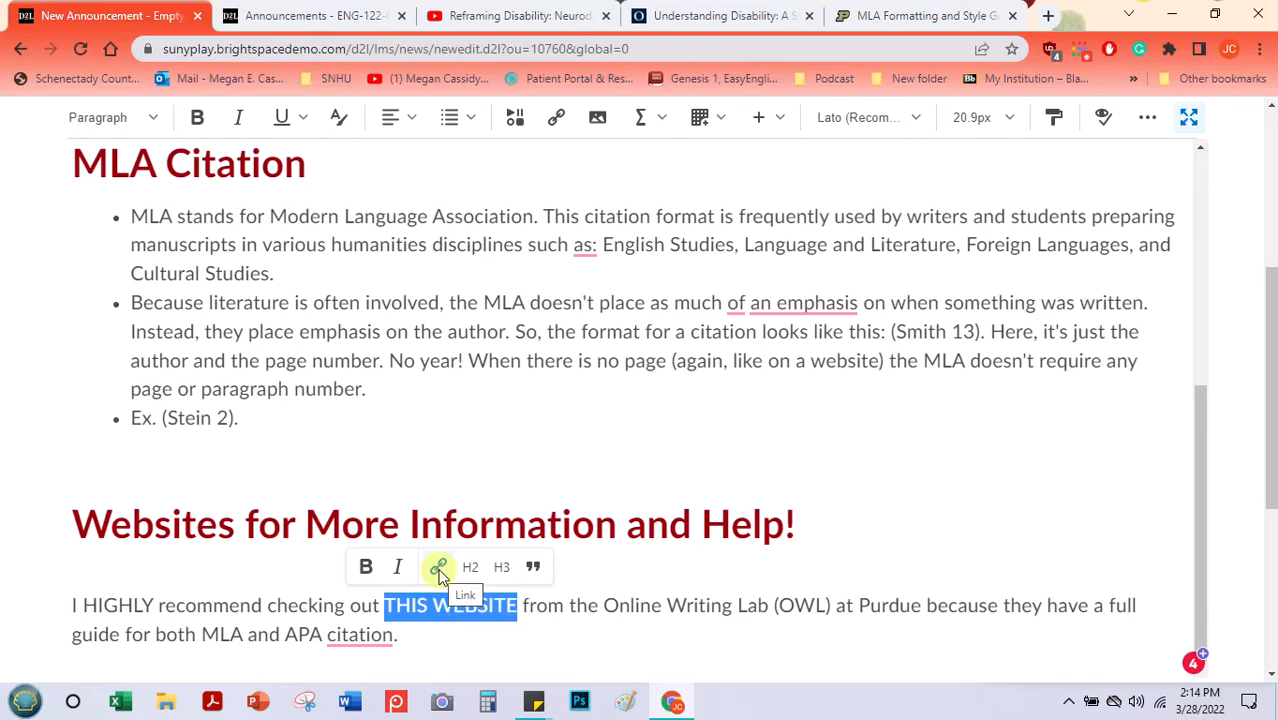
left_click(438, 572)
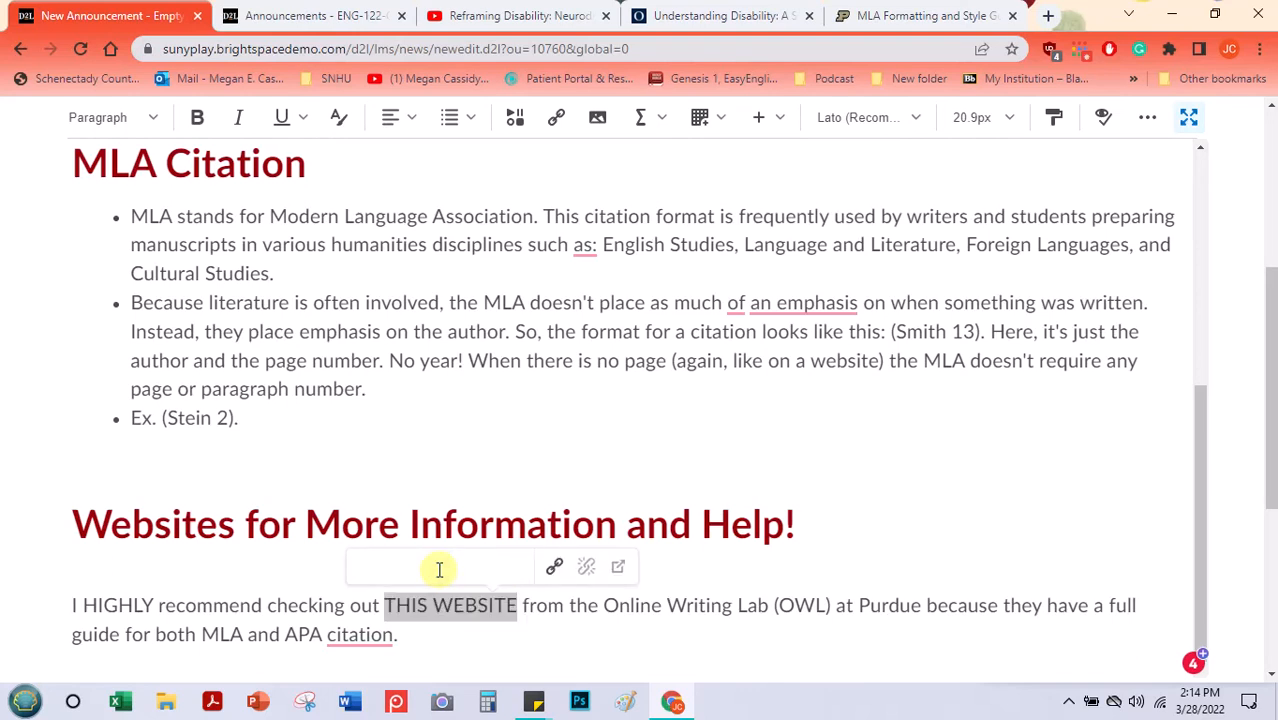
key("ctrl+v")
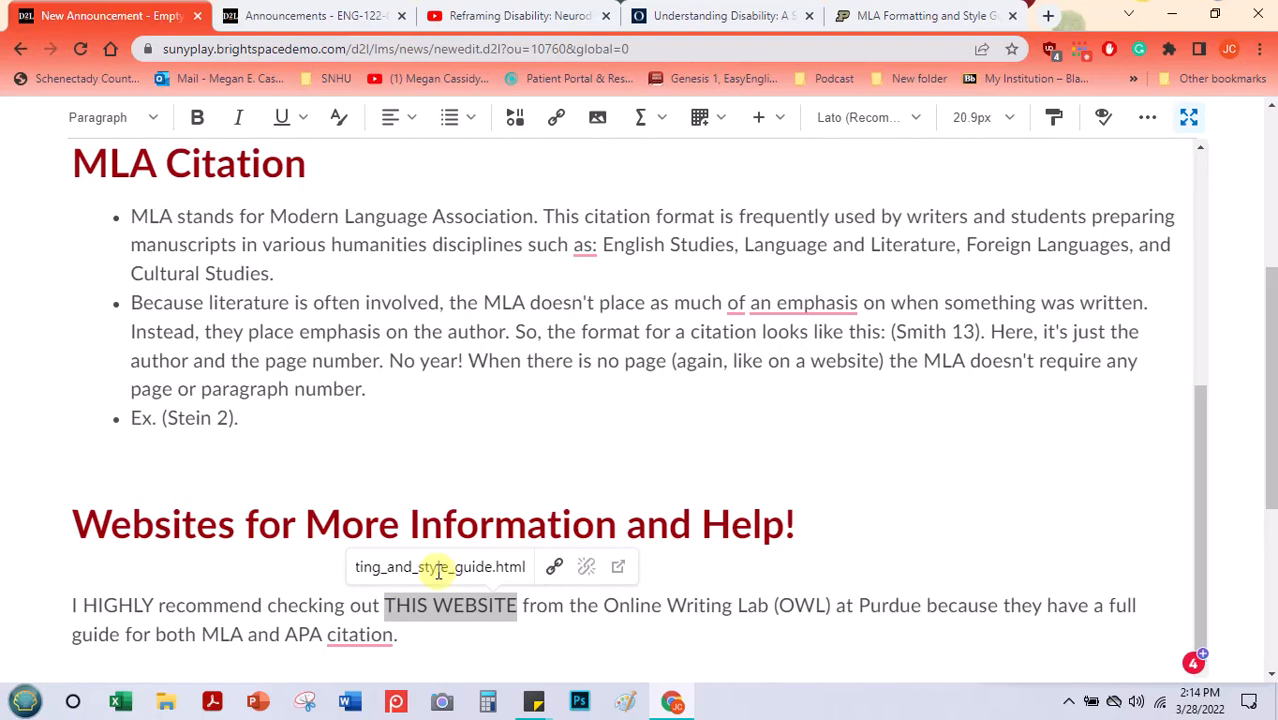
key("Return")
left_click(527, 632)
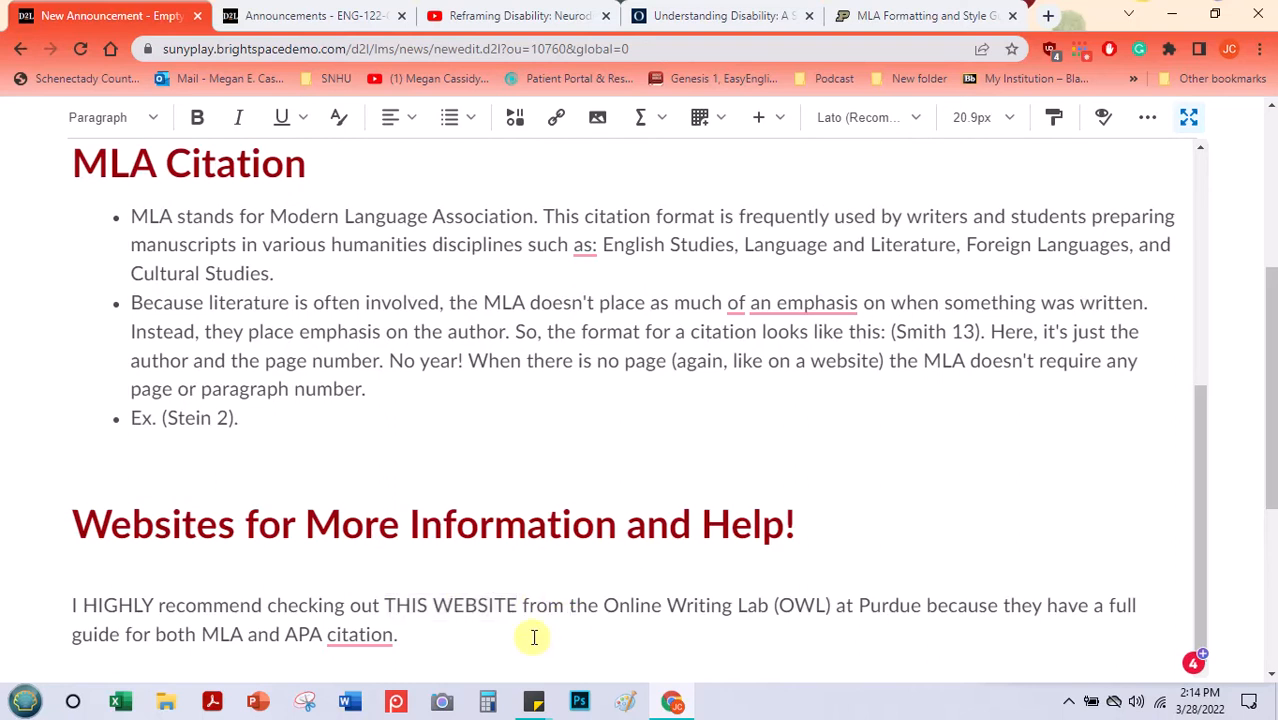
- Link the words "THIS WEBSITE" in the recommendation paragraph to the copied Purdue OWL MLA style guide address
left_click_drag(385, 606, 515, 606)
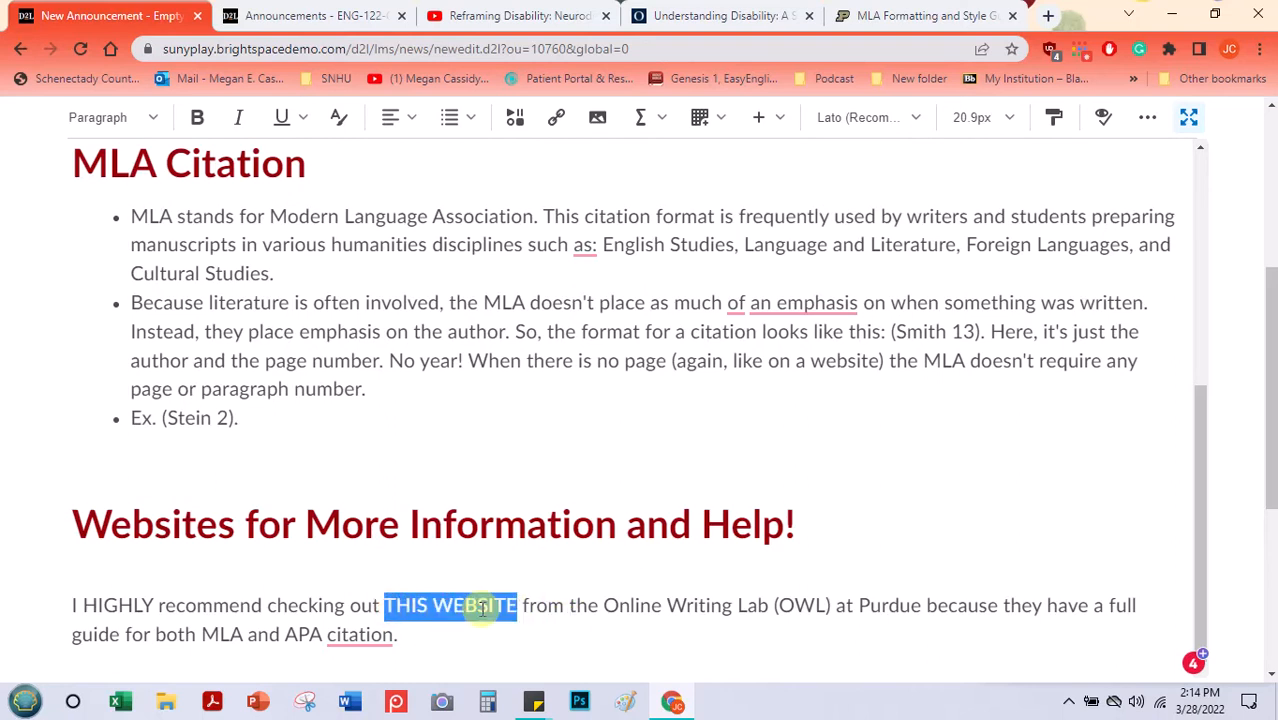
left_click(439, 567)
key("ctrl+v")
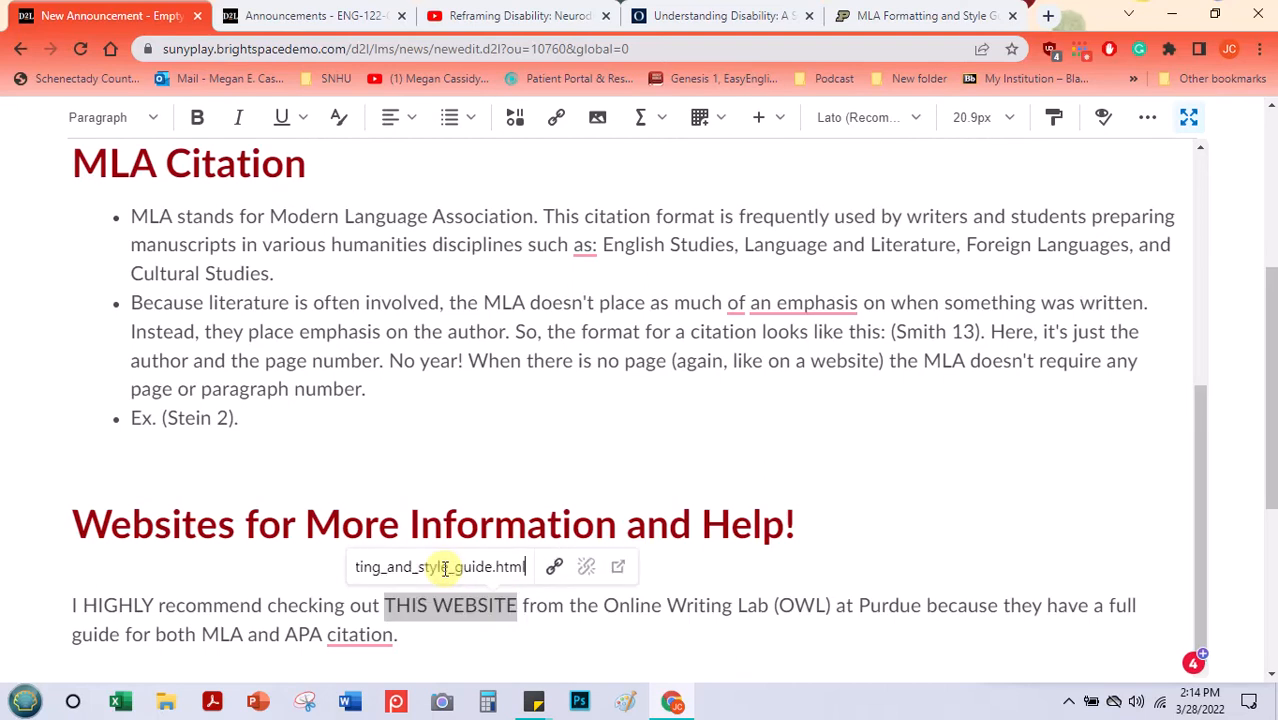
left_click(555, 566)
left_click(505, 625)
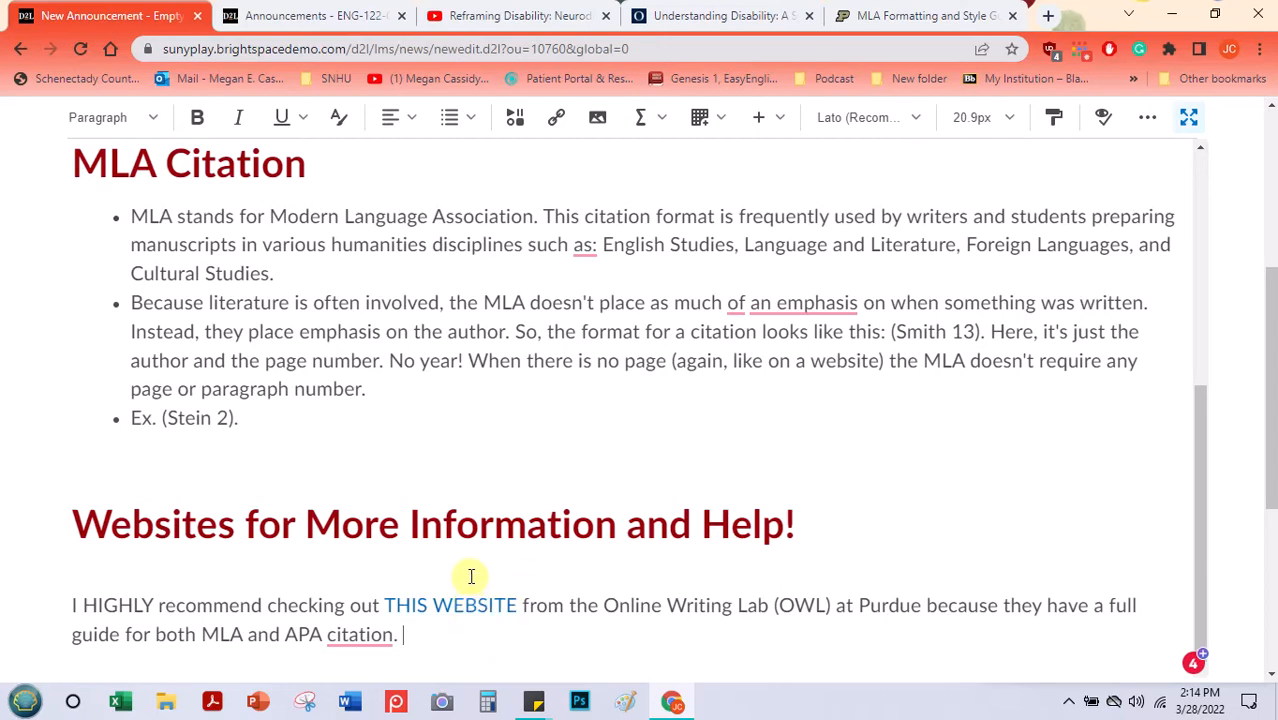
- Try to remove the blank line between the "Websites for More Information and Help!" heading and the recommendation paragraph
key("BackSpace")
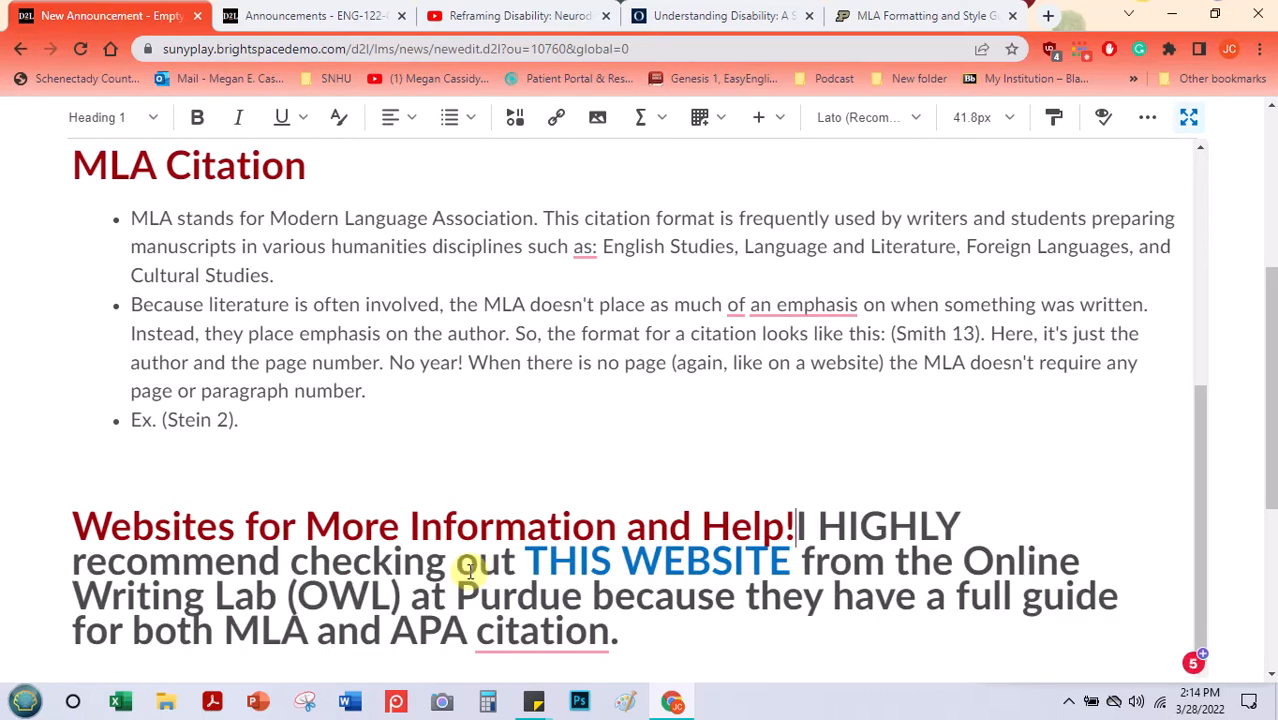
key("ctrl+z")
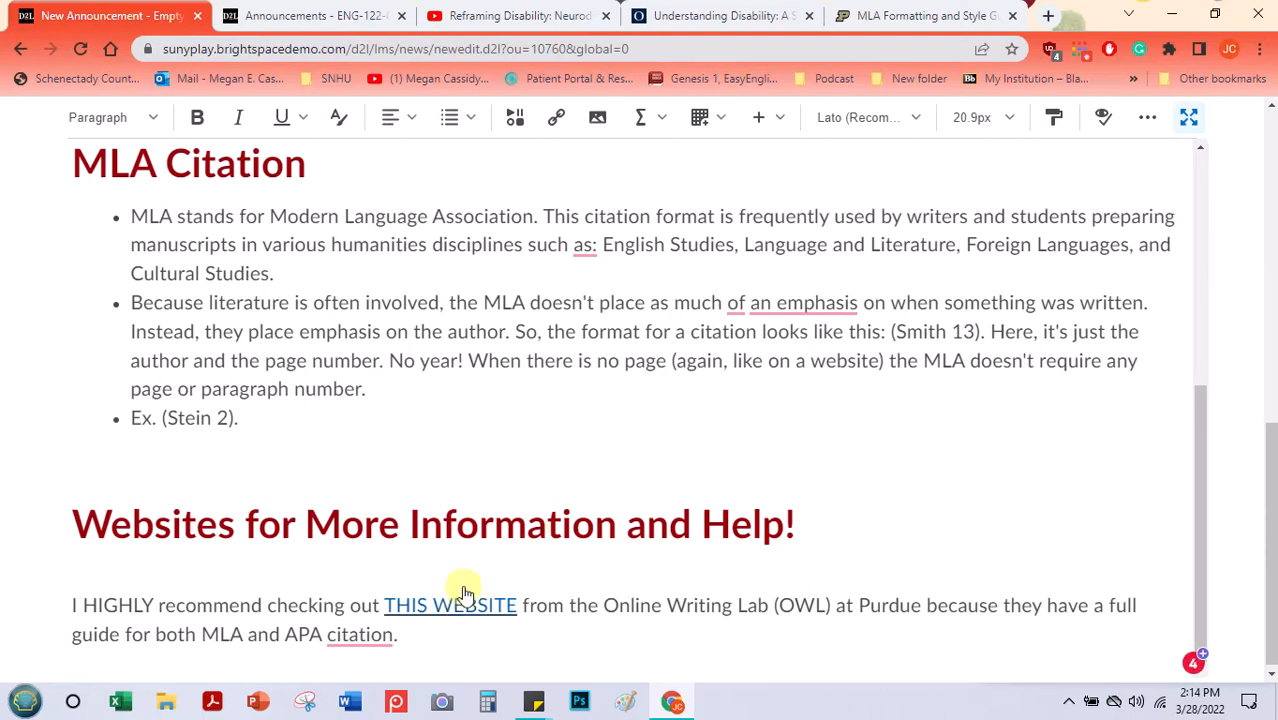
scroll(658, 387, "up", 5)
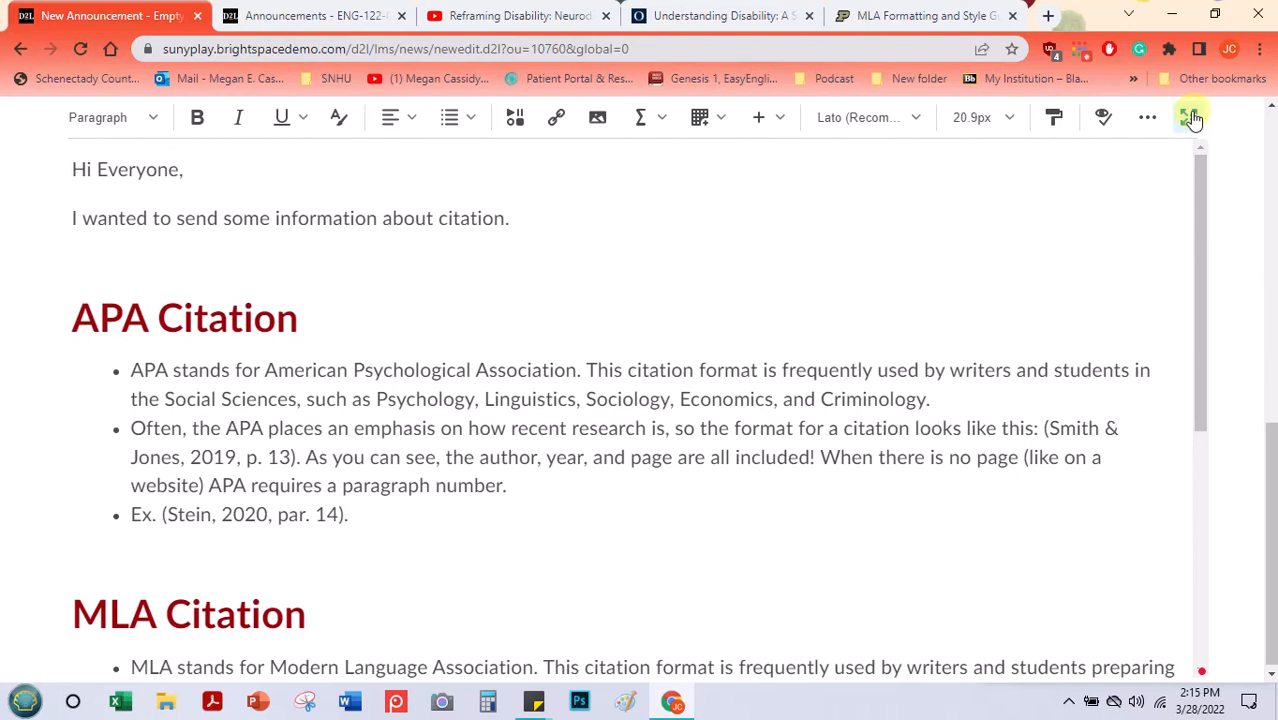
- Open the YouTube option for inserting content into the announcement
left_click(512, 120)
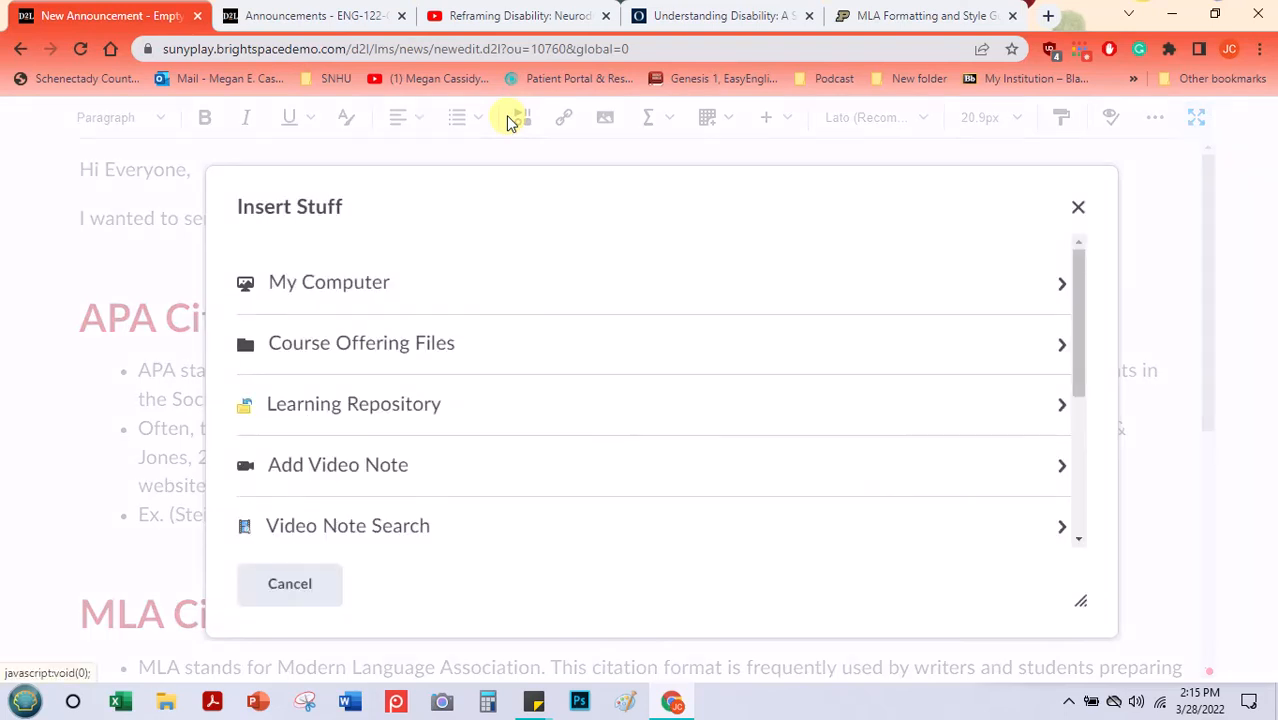
scroll(610, 297, "down", 2)
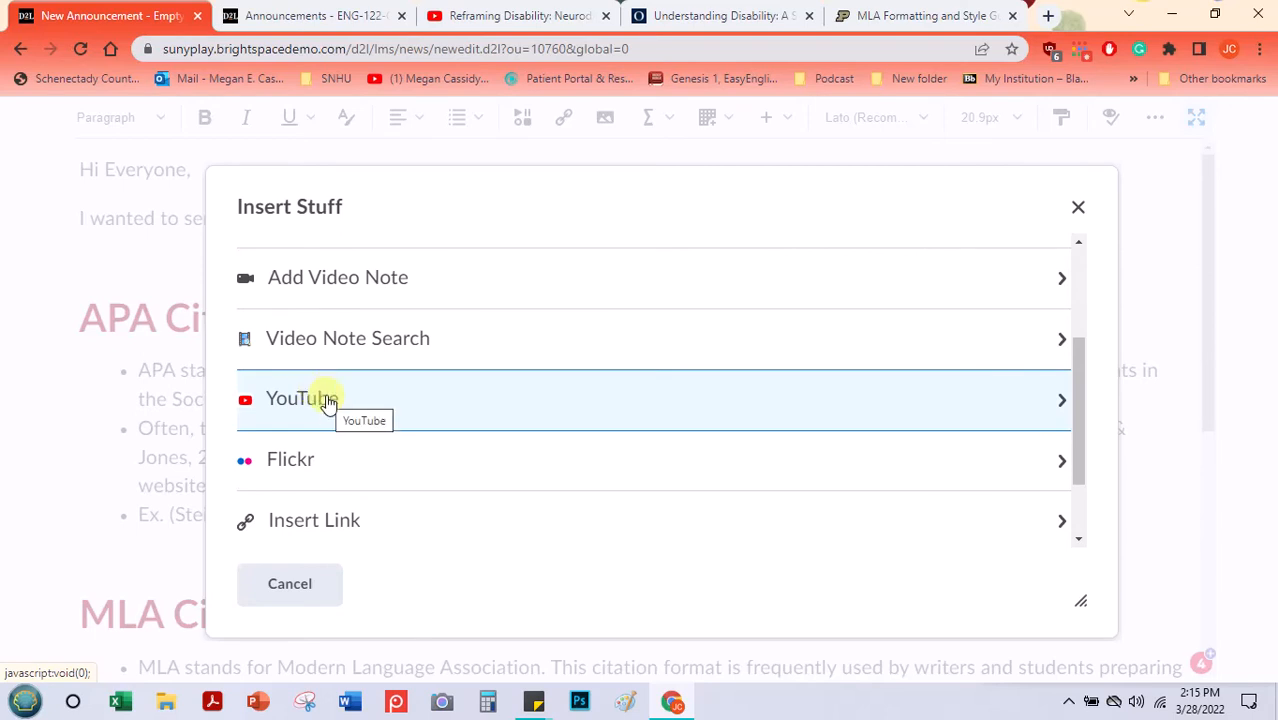
left_click(328, 400)
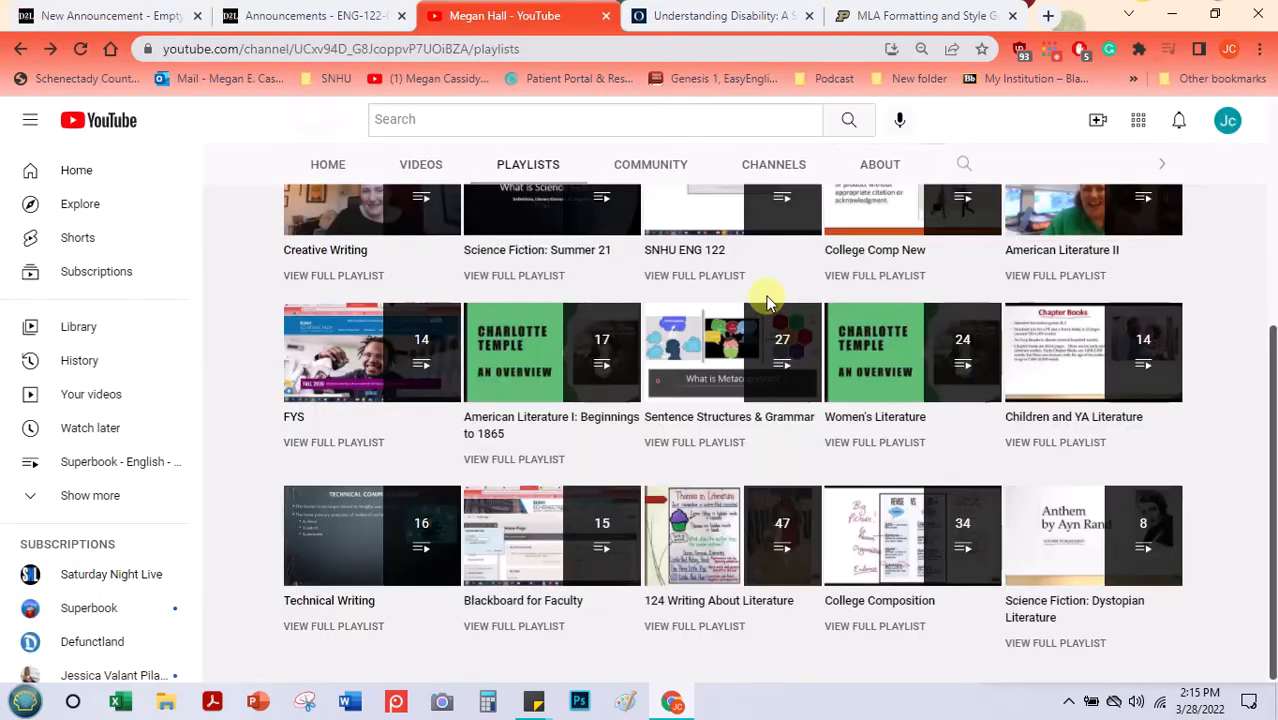
- Switch to YouTube, open the "MLA Citation Variations" video from the "College Comp New" playlist and pause it
scroll(766, 300, "up", 2)
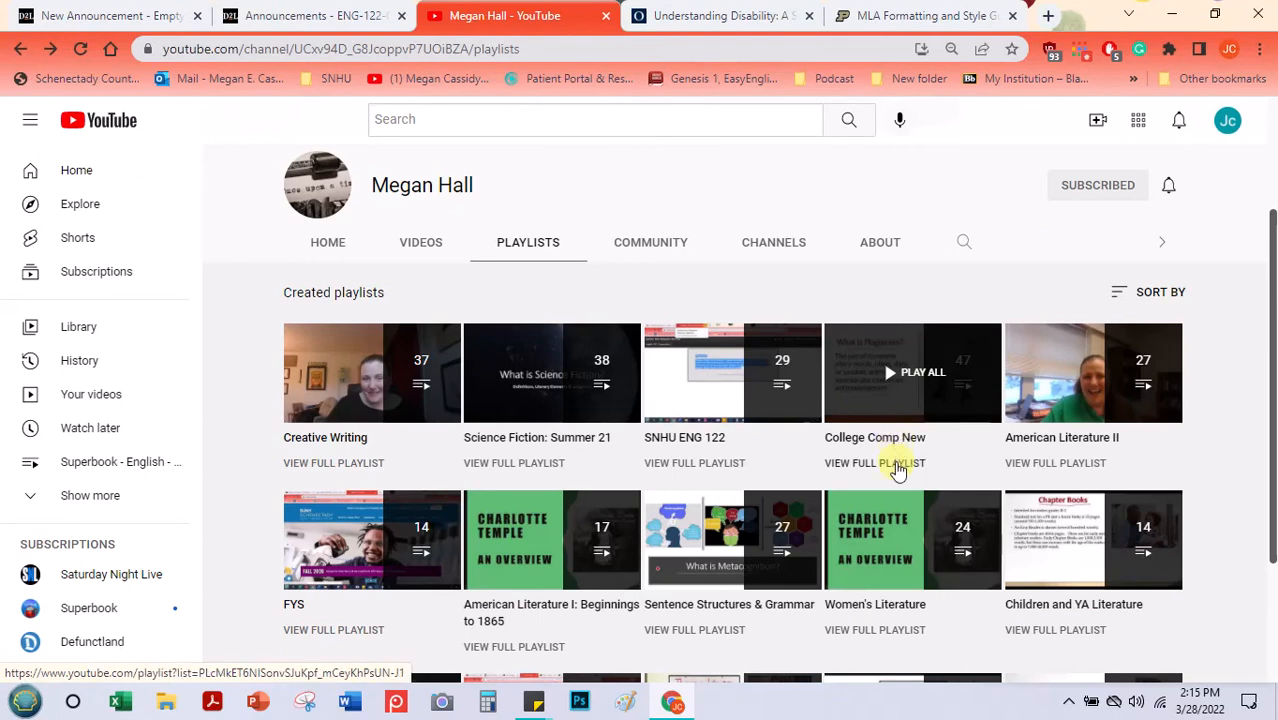
left_click(897, 466)
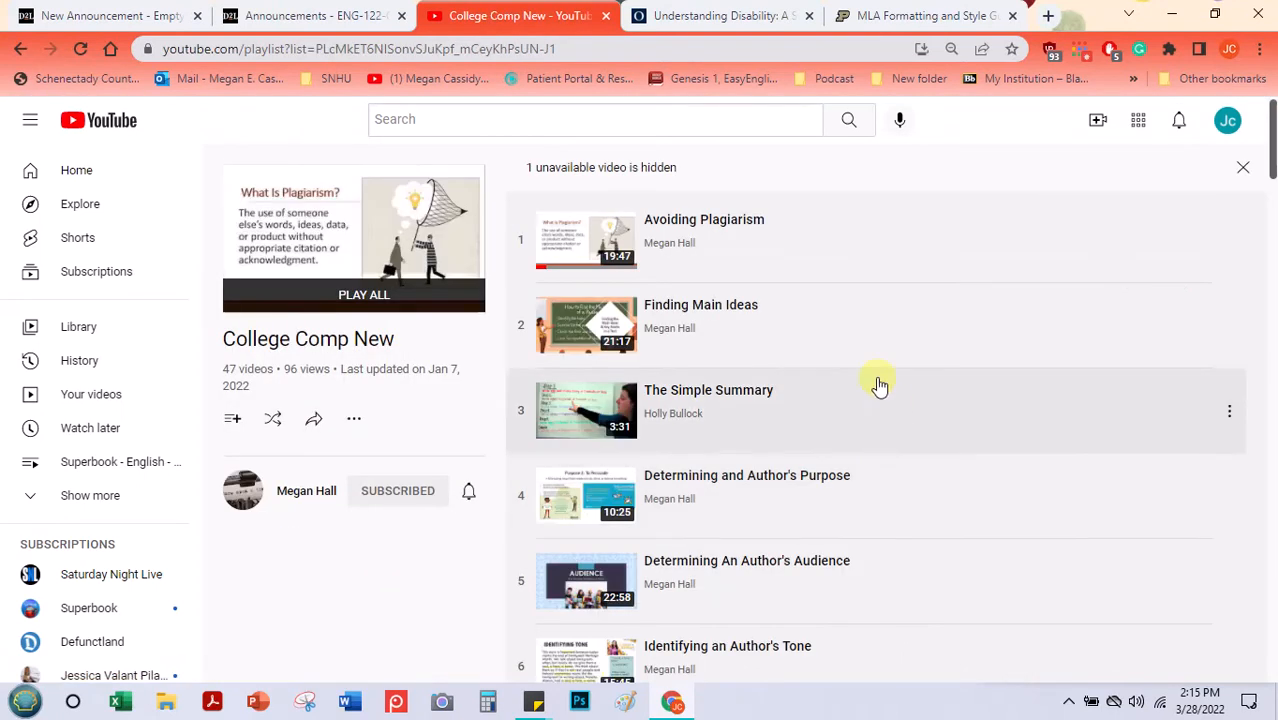
scroll(865, 245, "down", 10)
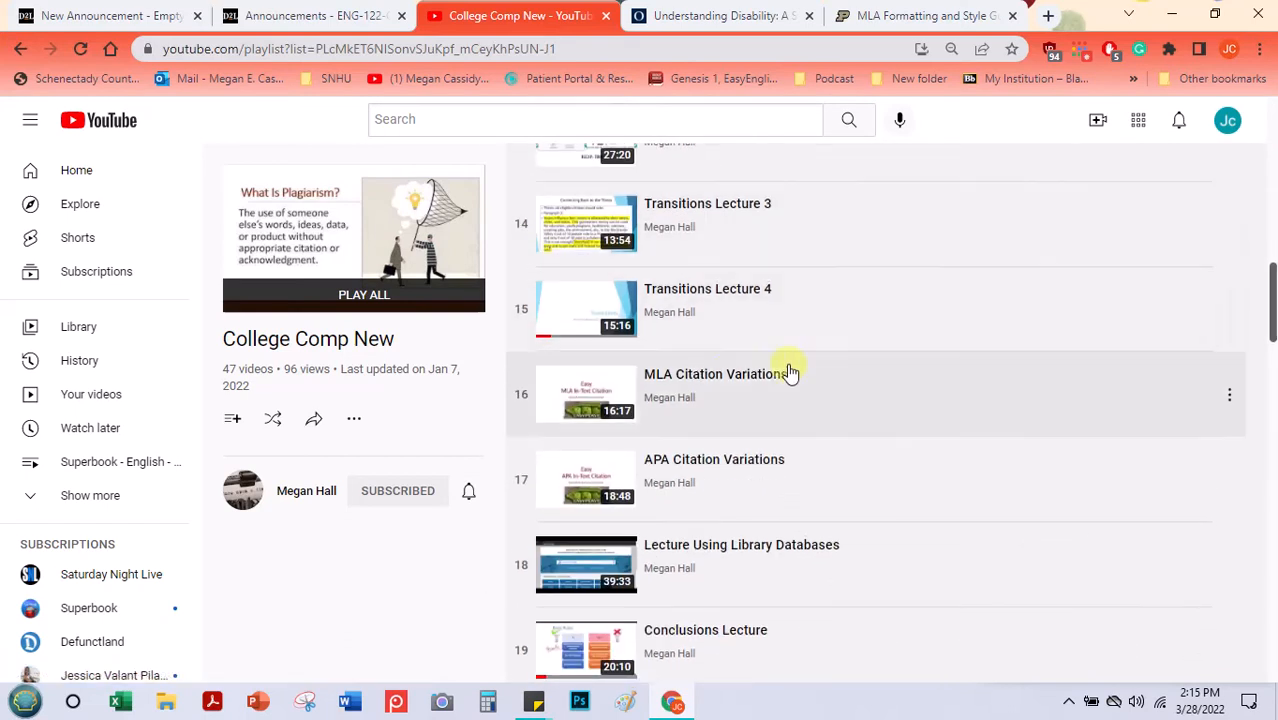
left_click(720, 375)
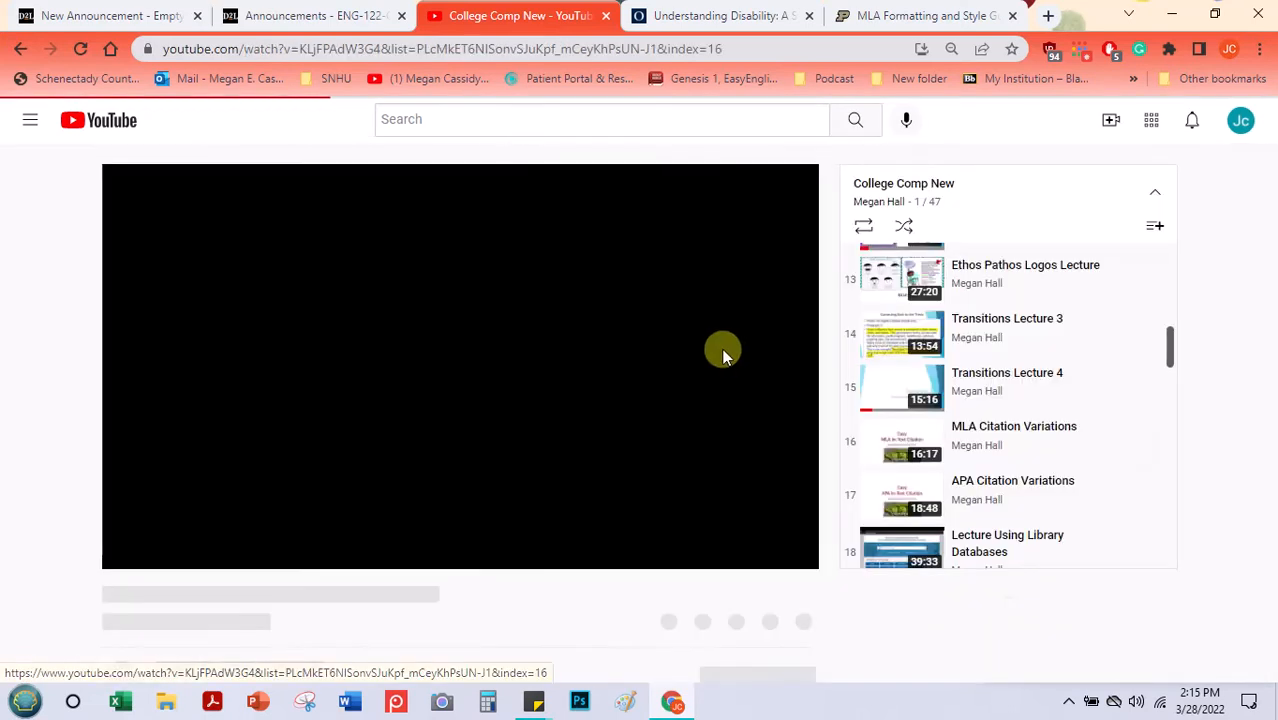
left_click(170, 546)
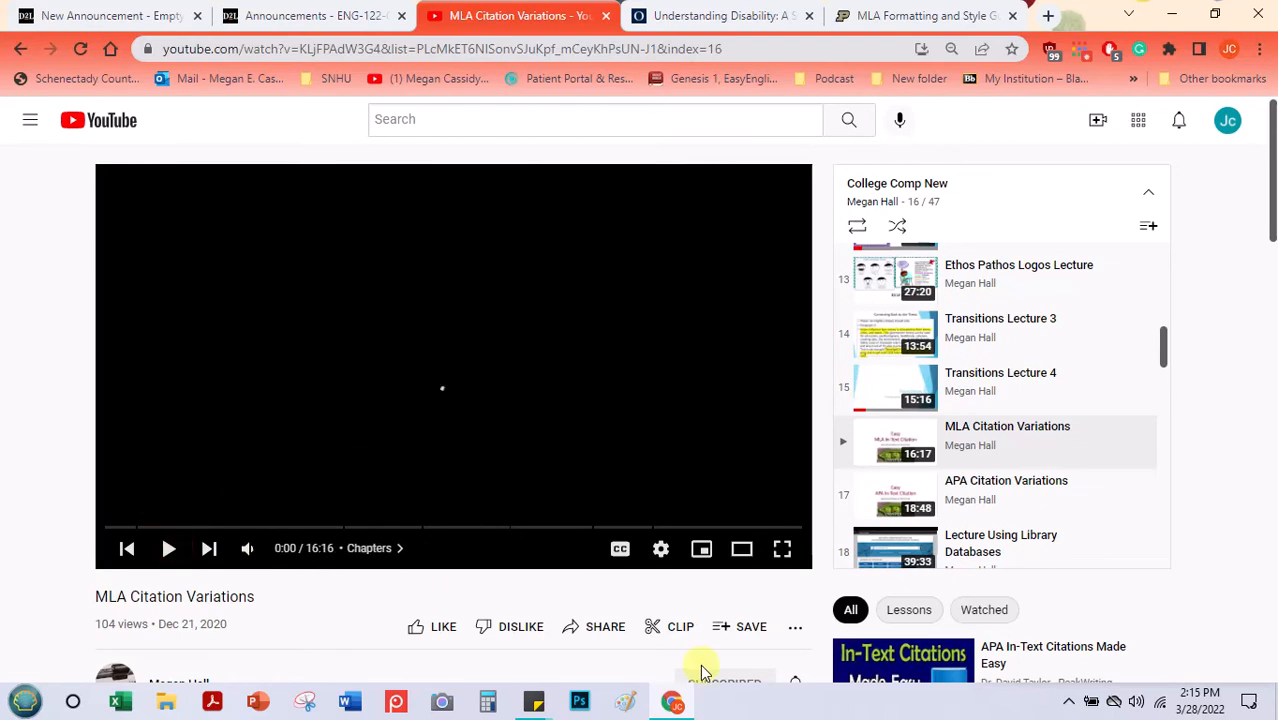
- Copy the short share link of the "MLA Citation Variations" video
double_click(455, 49)
left_click_drag(455, 49, 870, 51)
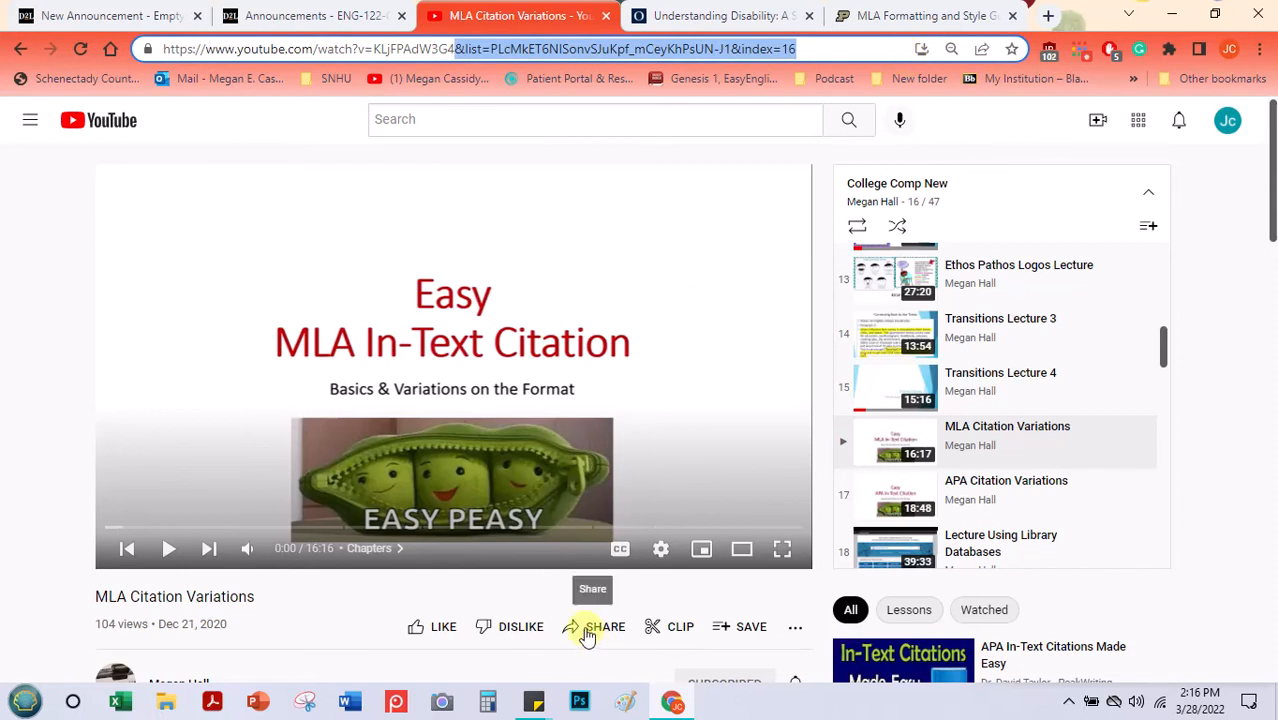
left_click(587, 630)
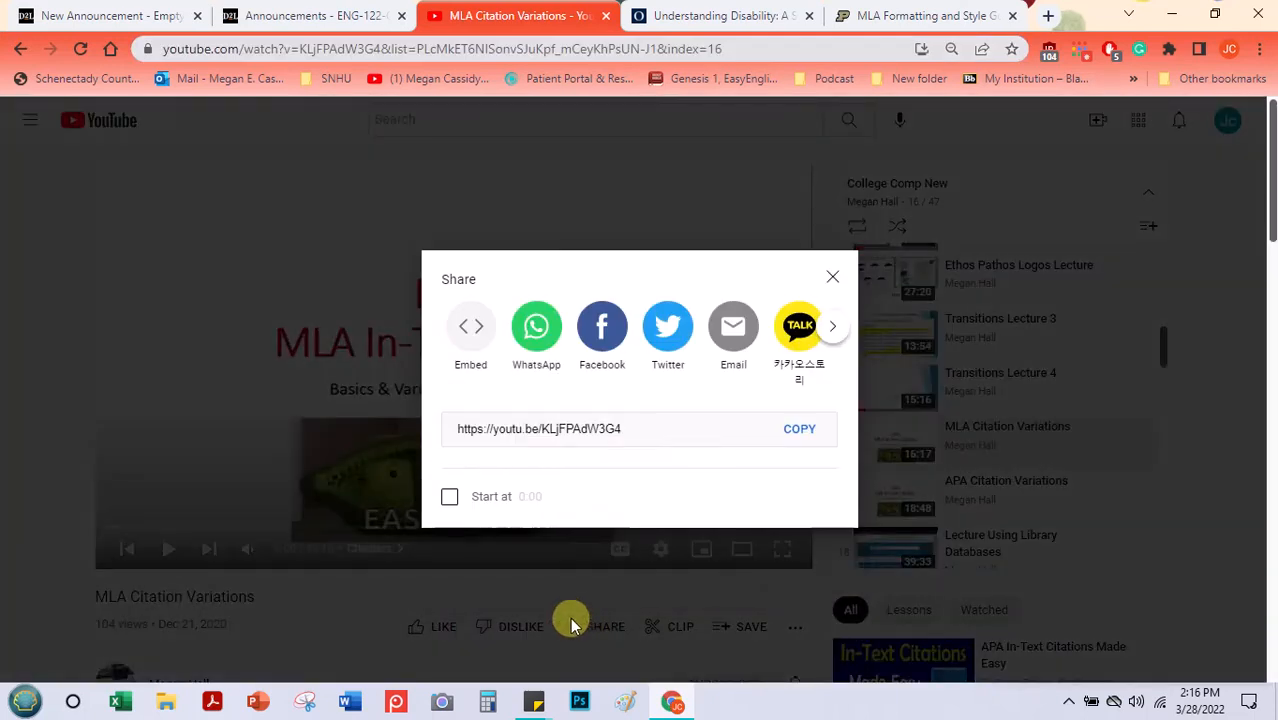
triple_click(625, 428)
key("ctrl+c")
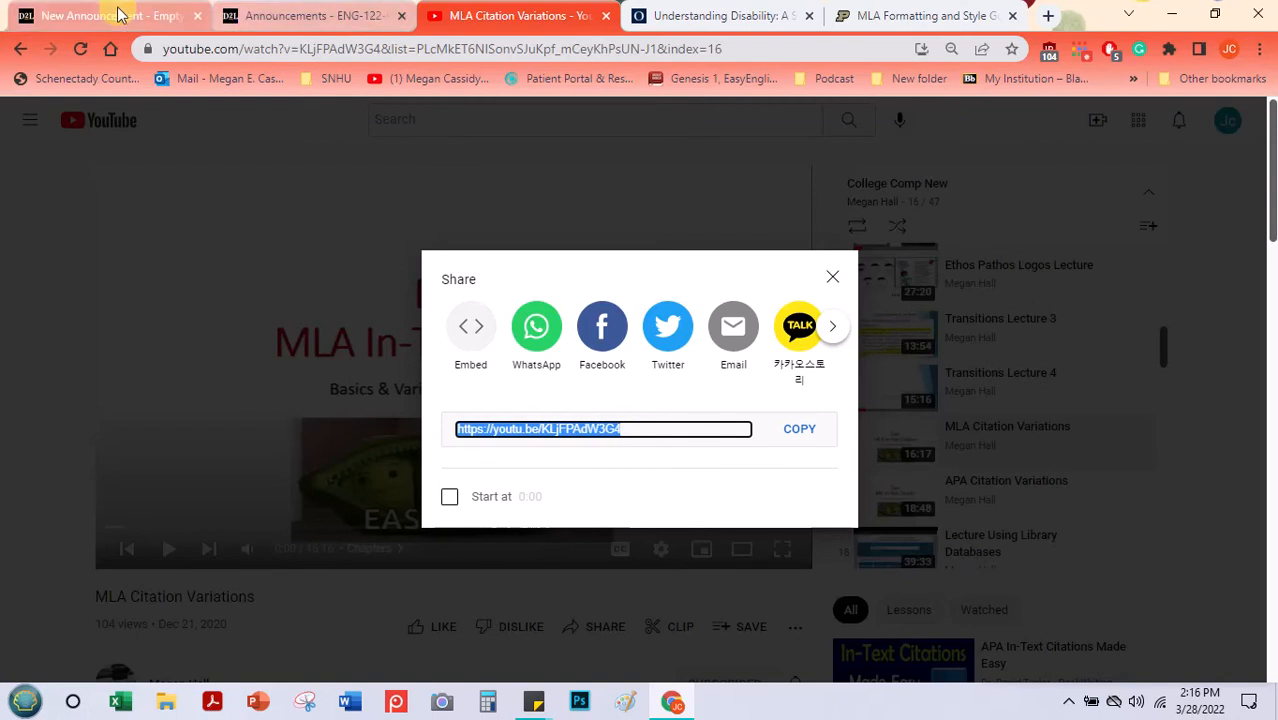
- Return to the announcement, embed the "MLA Citation Variations" video using its copied link, and place the cursor right after it
left_click(60, 15)
key("ctrl+v")
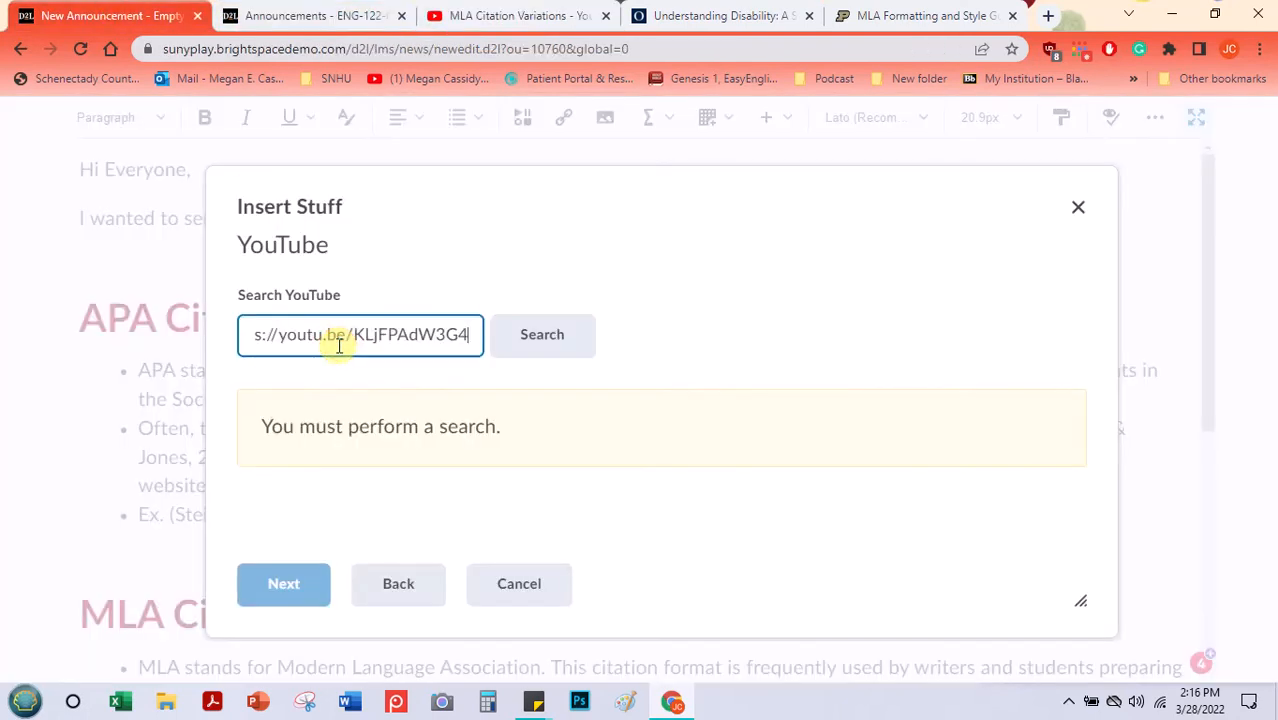
left_click(509, 339)
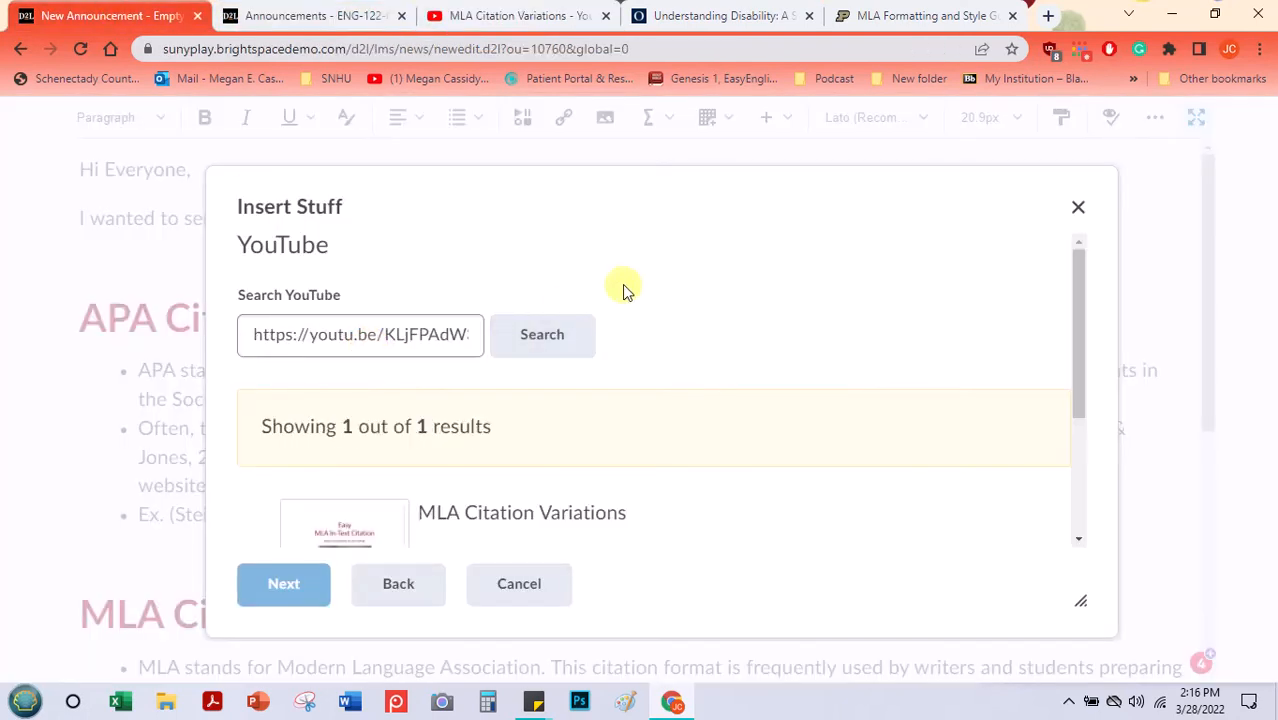
scroll(622, 284, "down", 3)
left_click(470, 335)
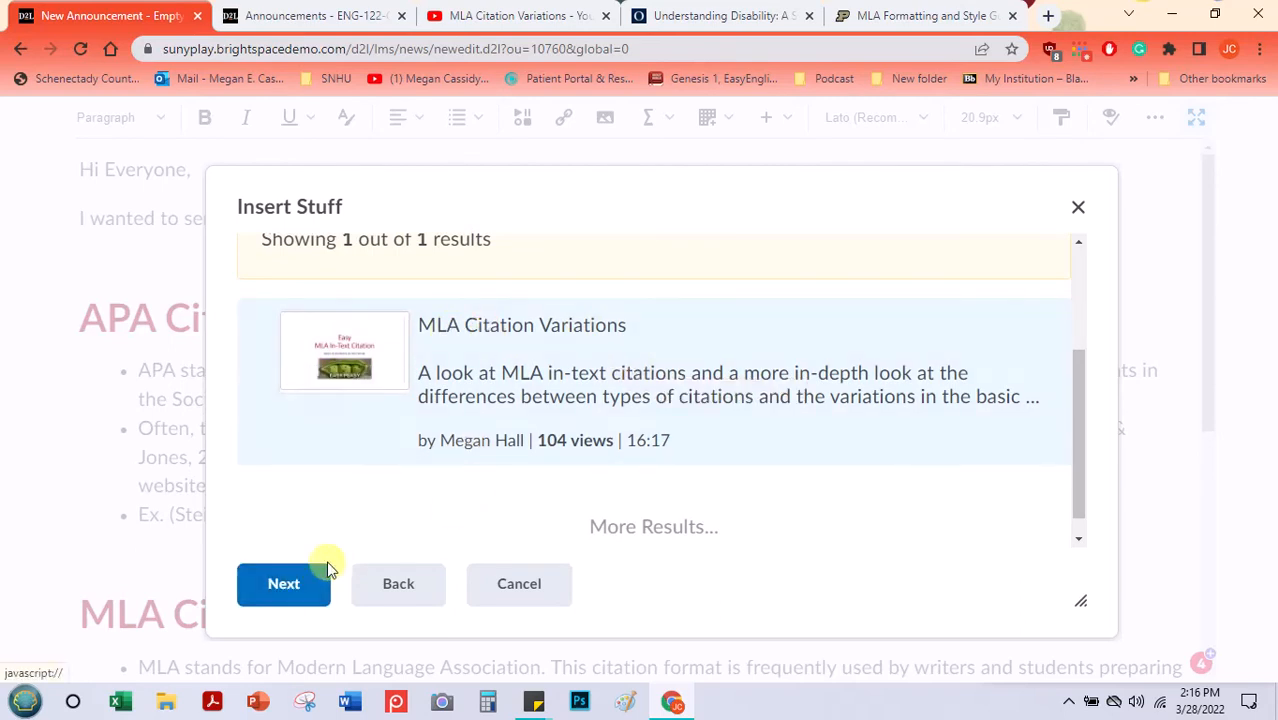
left_click(314, 589)
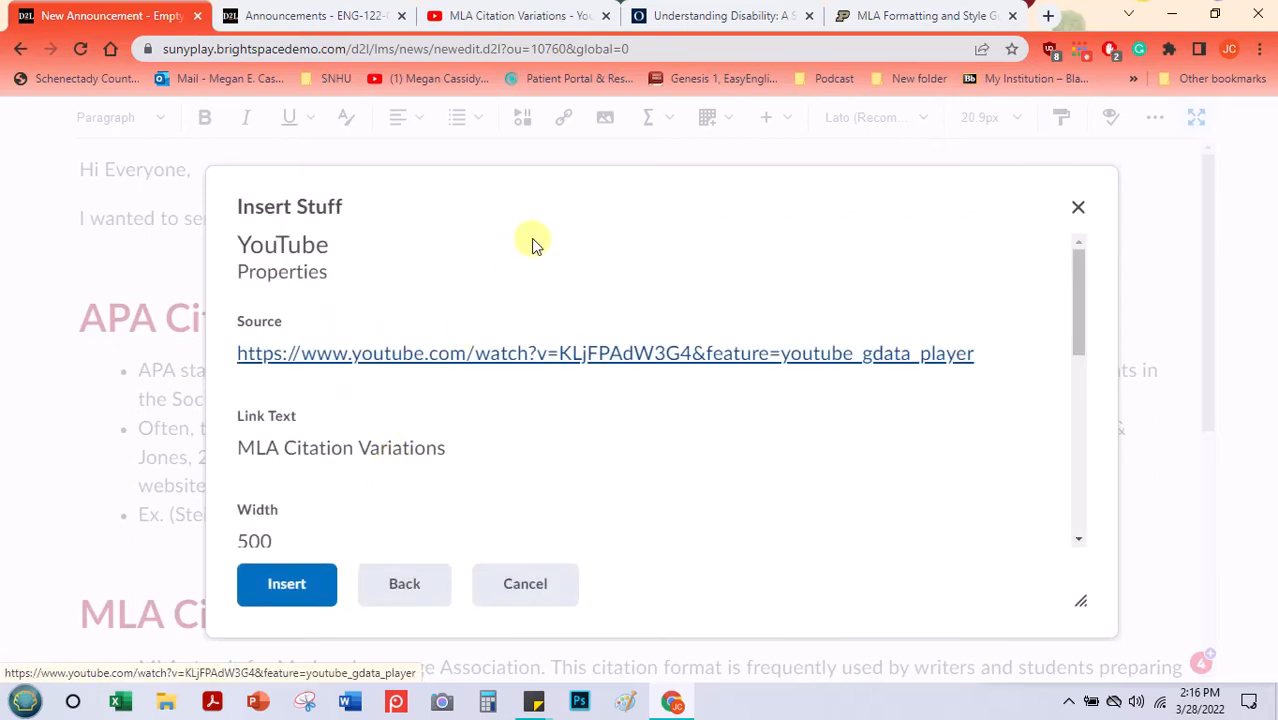
scroll(530, 246, "down", 8)
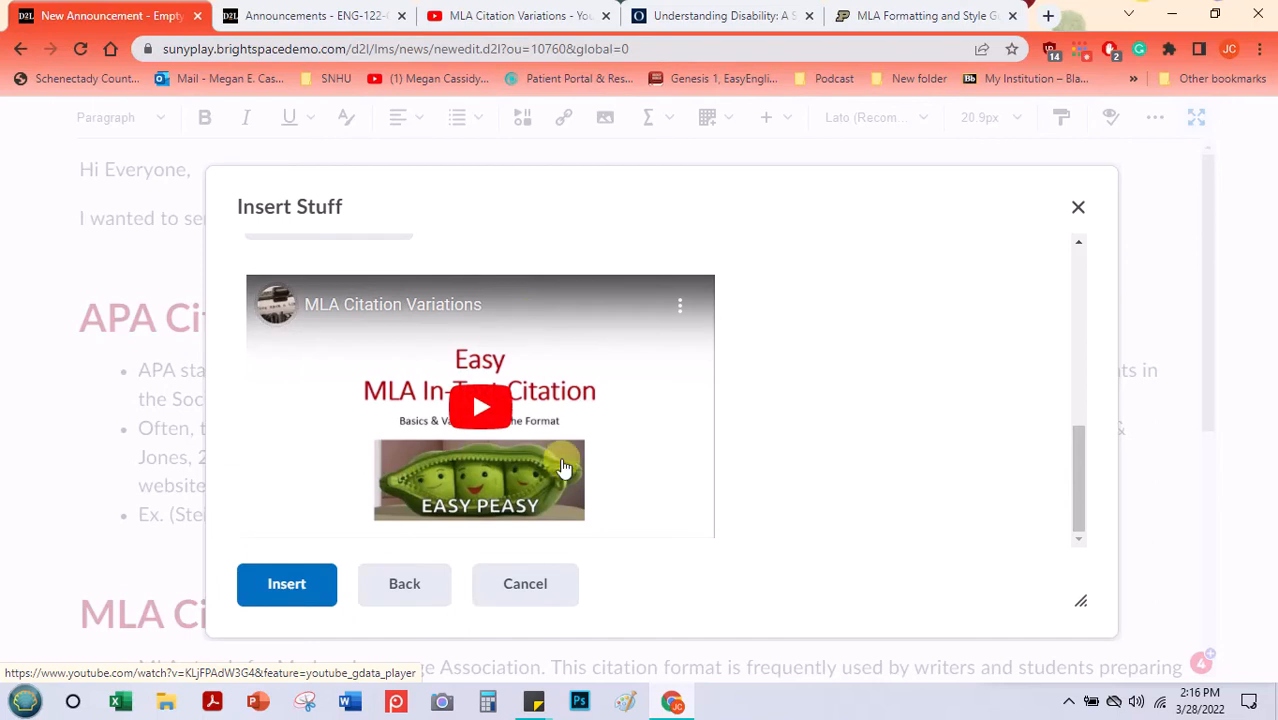
left_click(300, 583)
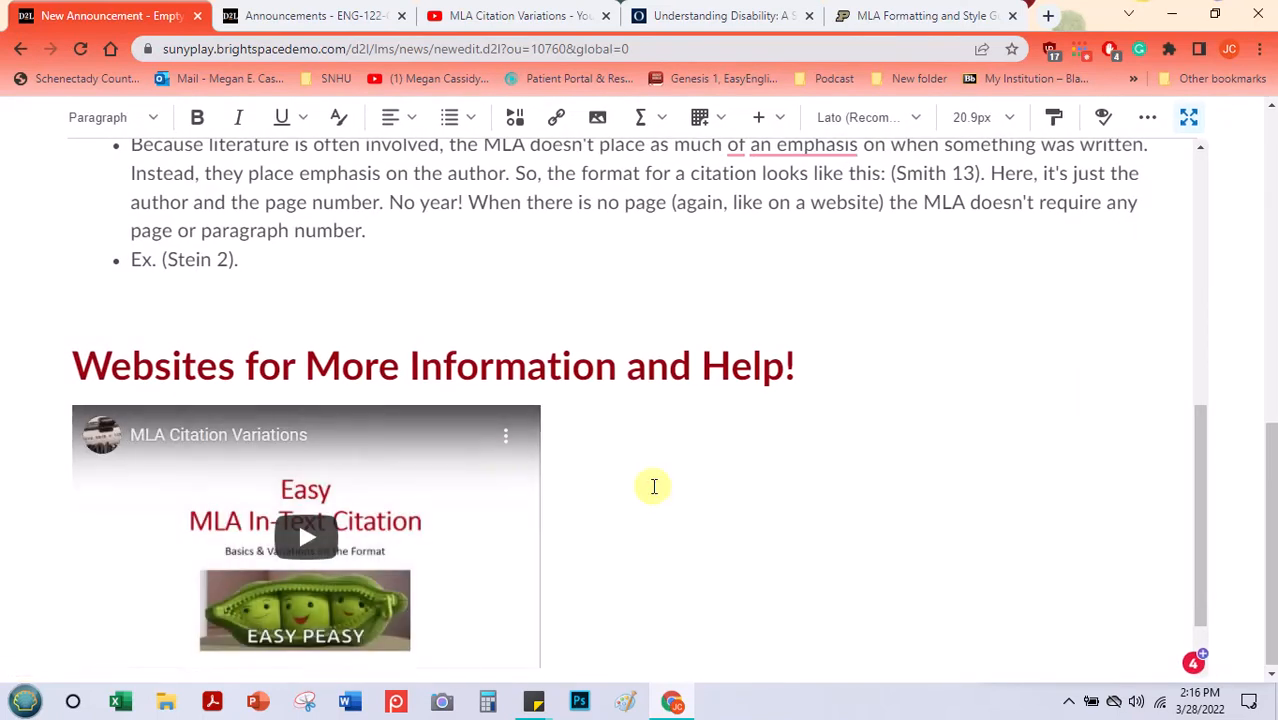
scroll(645, 470, "down", 1)
left_click(75, 607)
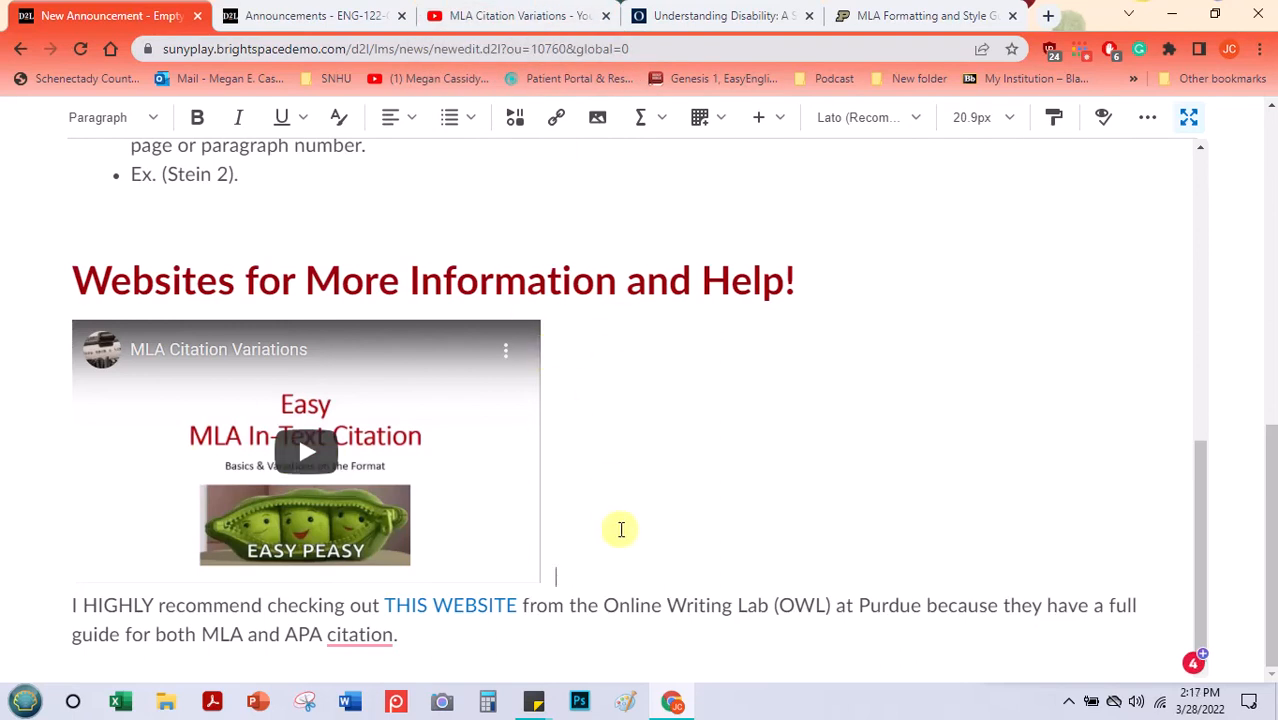
- Open the "APA Citation Variations" video in the YouTube playlist, copy its share link and return to the announcement
left_click(514, 12)
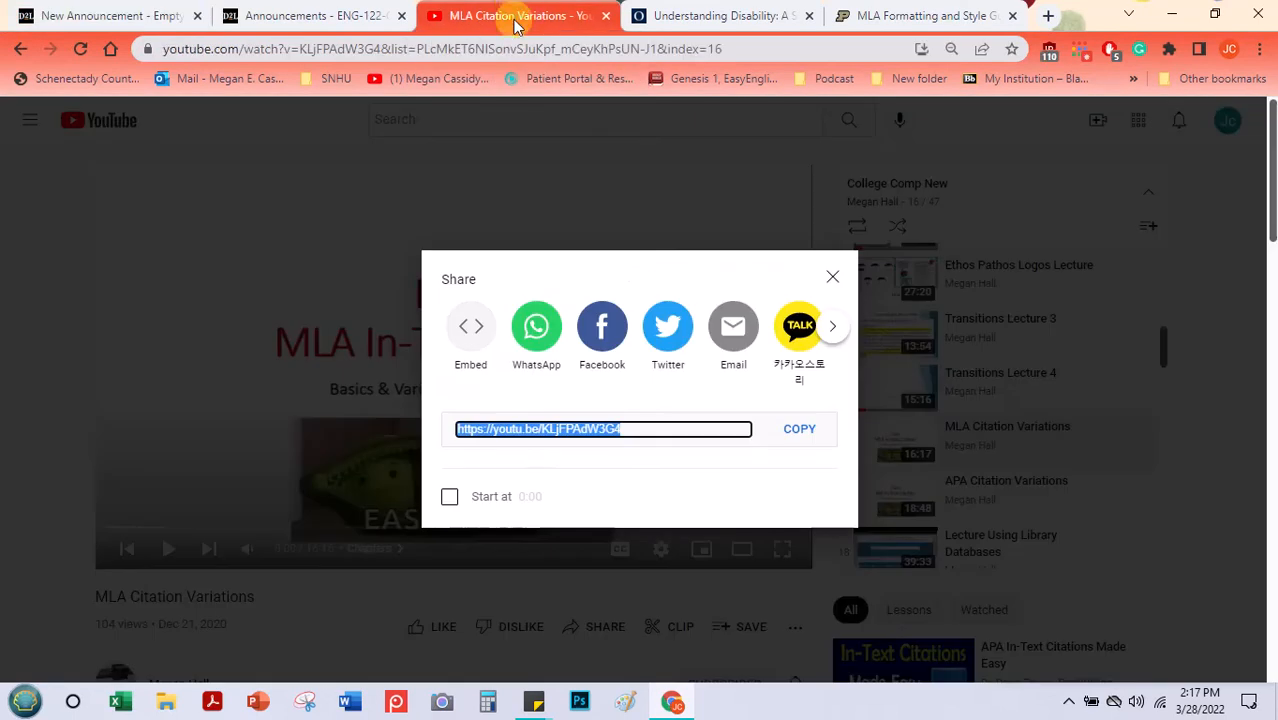
left_click(834, 277)
left_click(1047, 485)
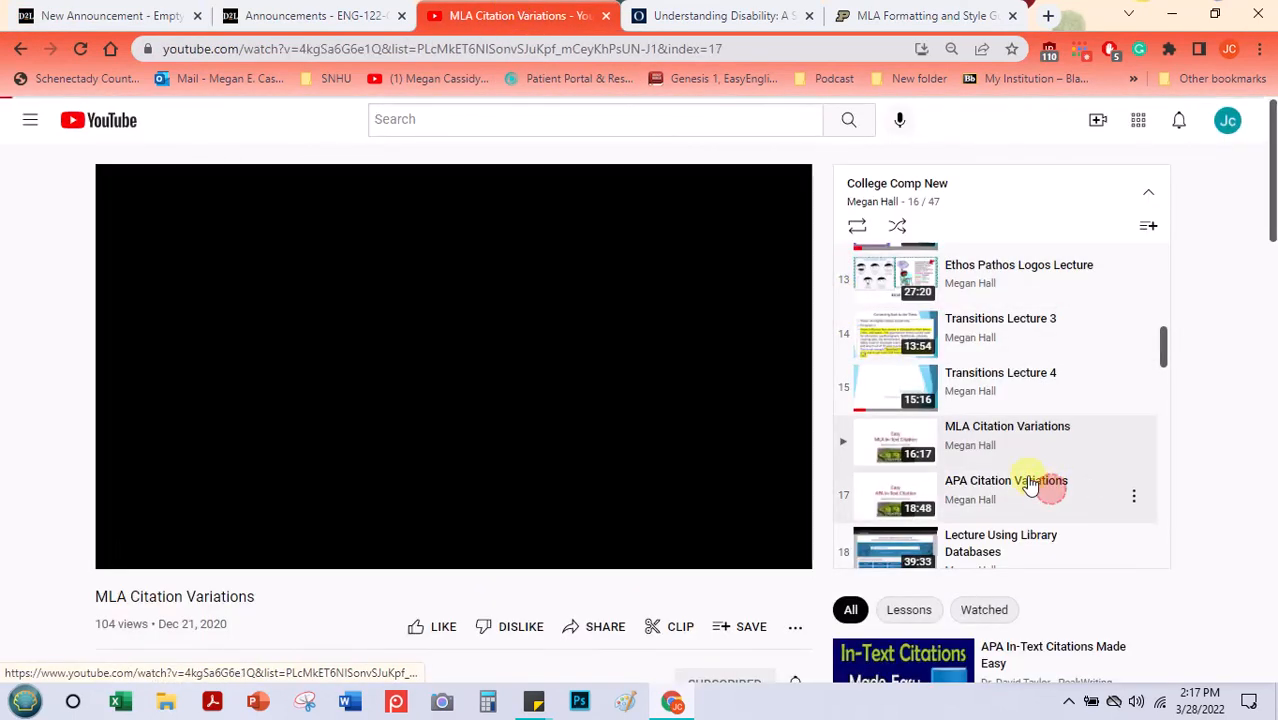
left_click(168, 548)
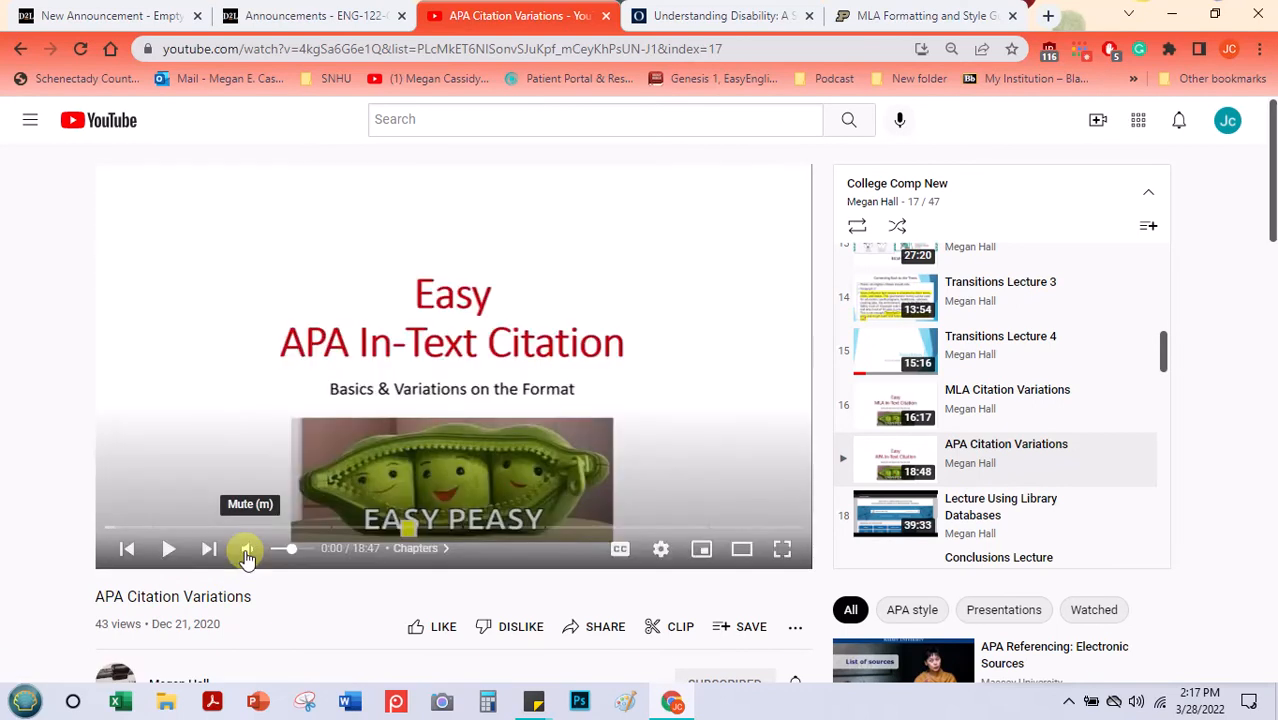
left_click(590, 632)
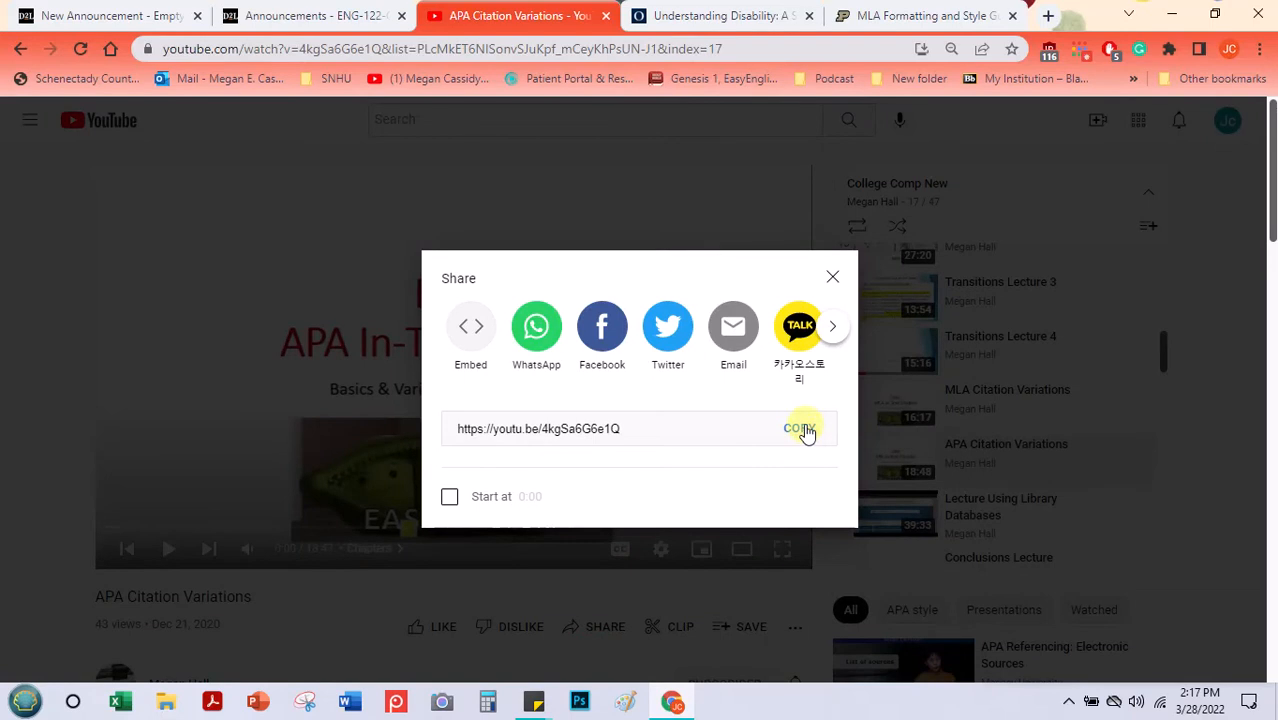
left_click(801, 430)
left_click(180, 12)
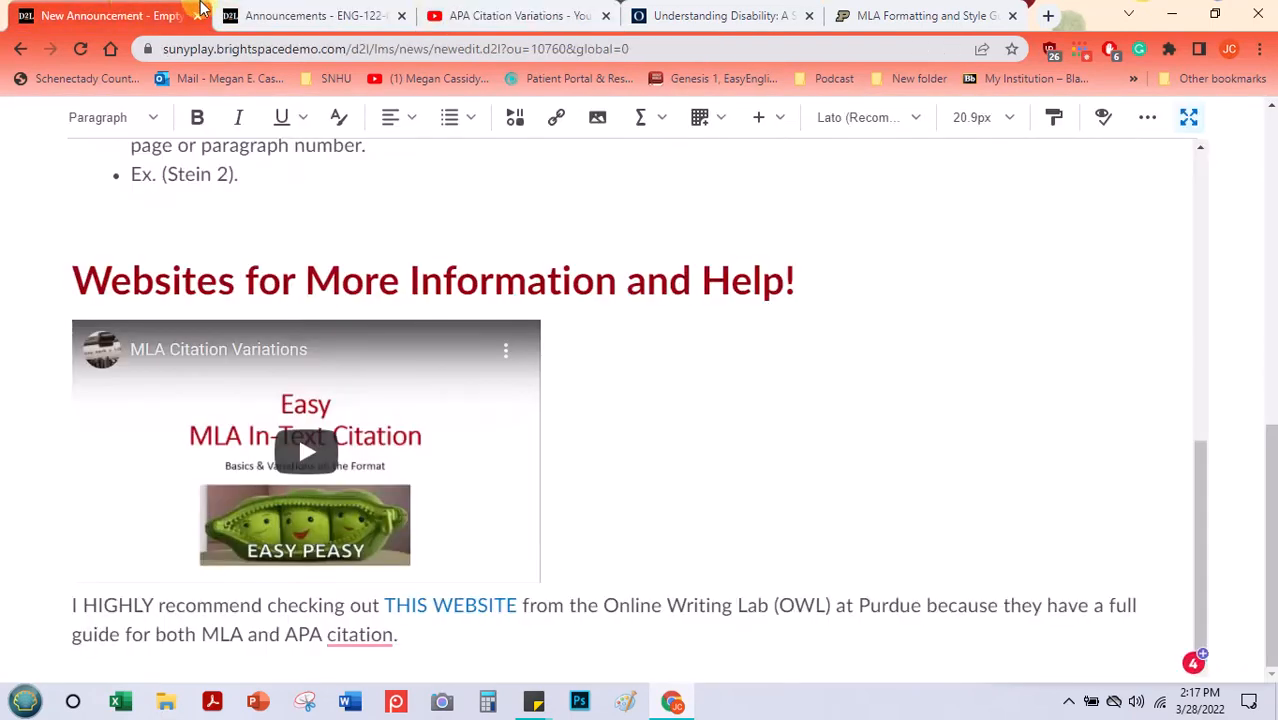
- Embed the "APA Citation Variations" YouTube video beside the MLA video using the copied share link
left_click(516, 119)
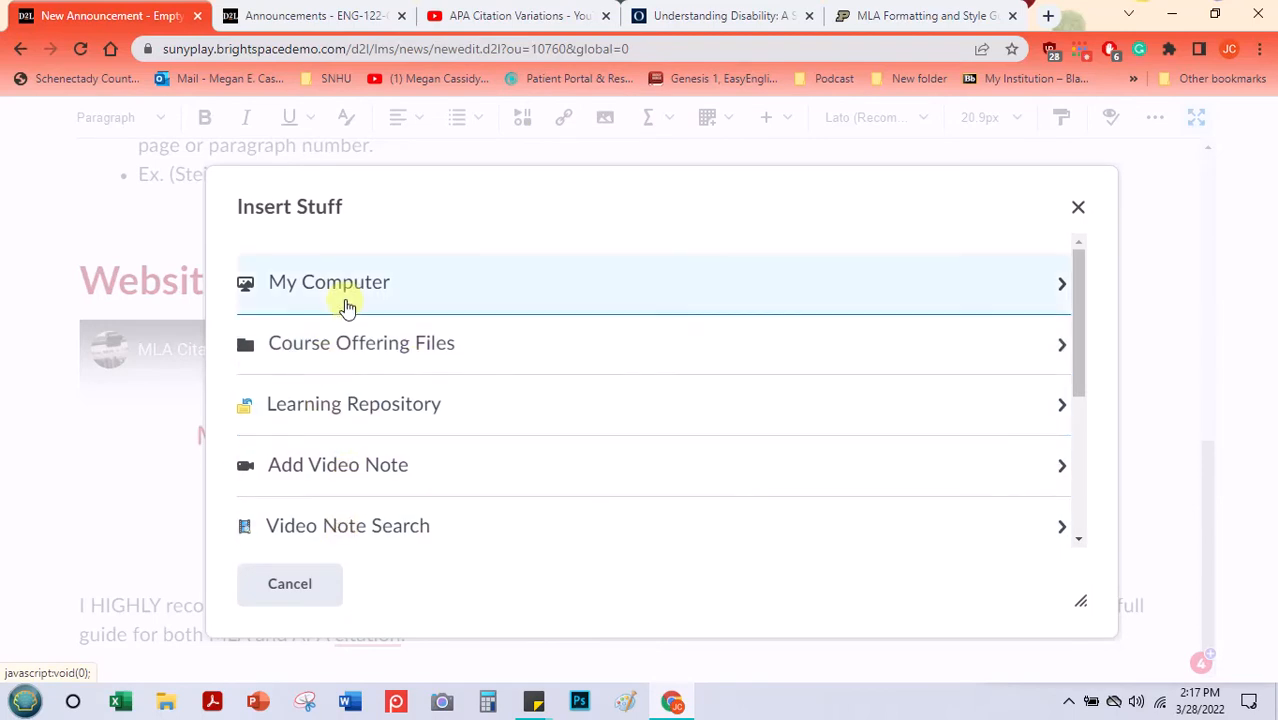
scroll(345, 306, "down", 1)
left_click(320, 491)
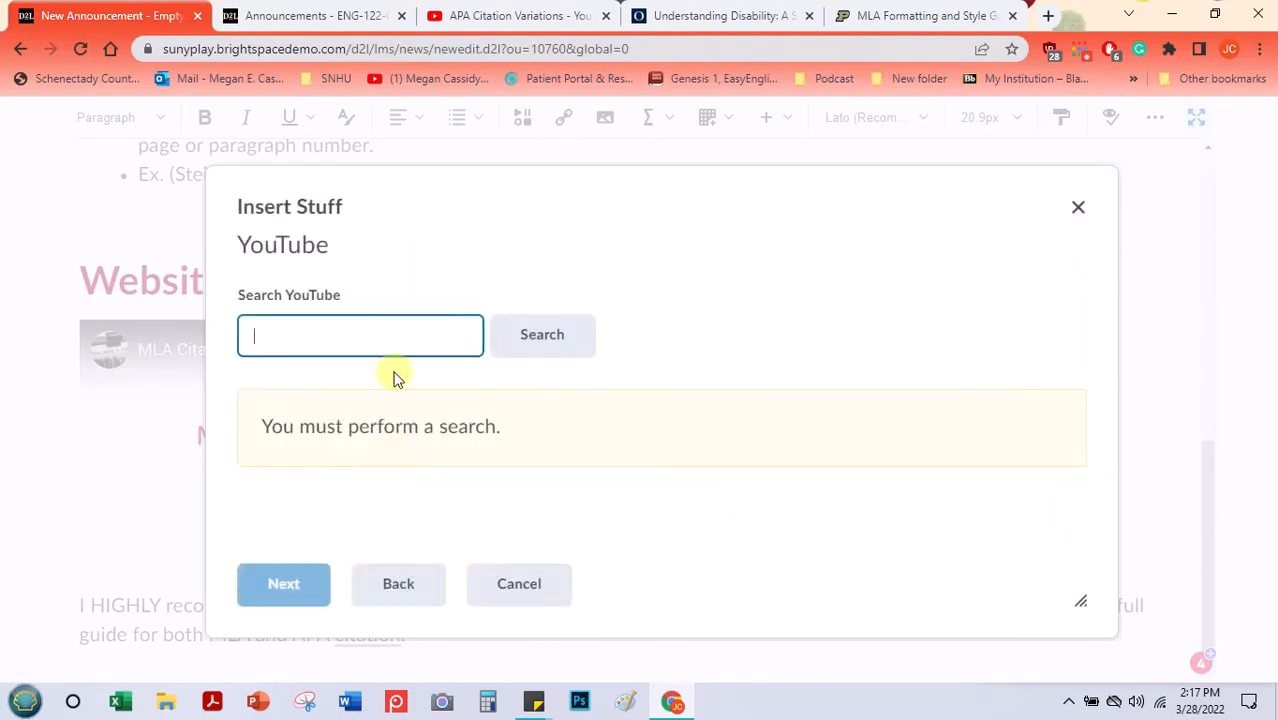
key("ctrl+v")
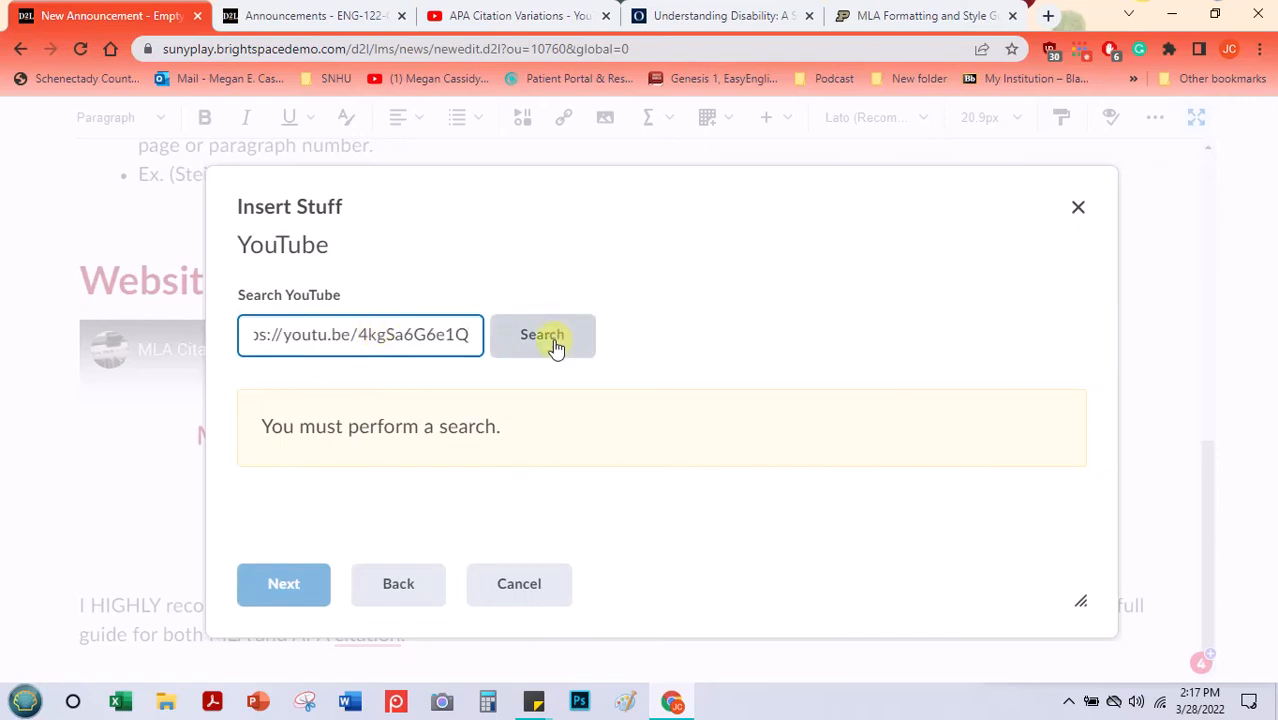
left_click(556, 345)
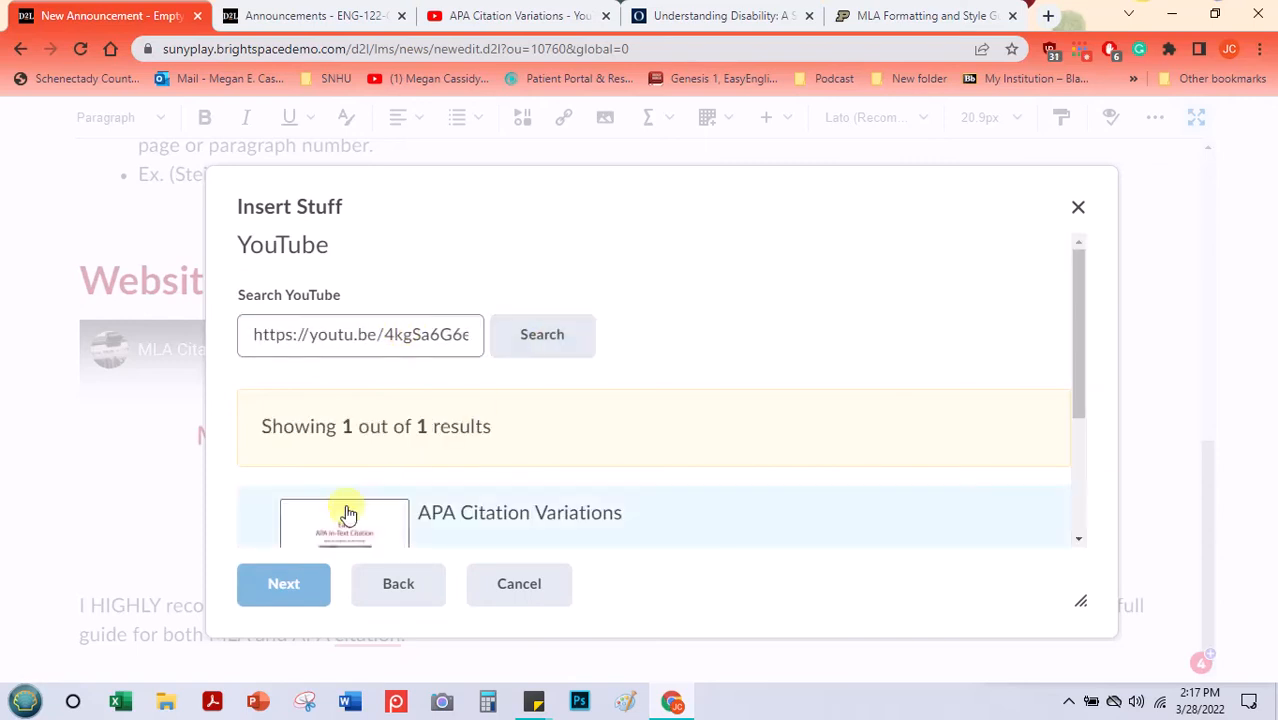
left_click(340, 523)
left_click(283, 583)
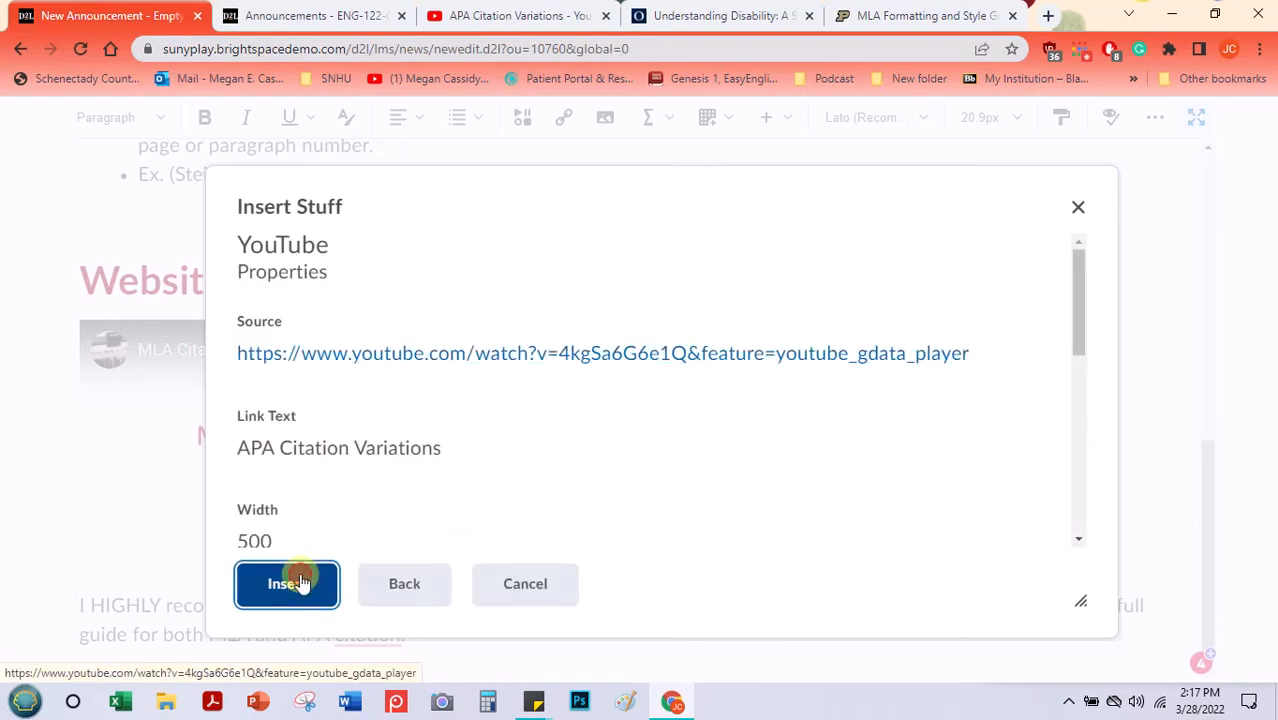
left_click(288, 581)
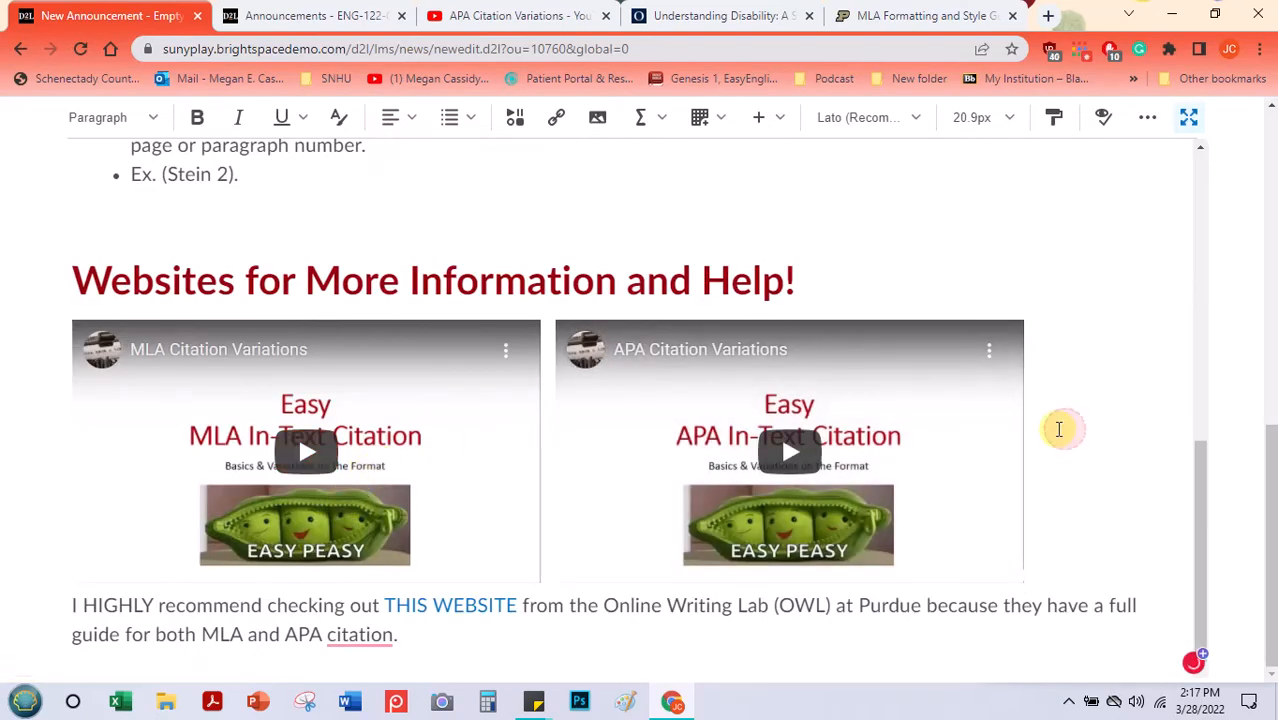
- Change the heading above the embedded videos to "Videos & Websites for More Information and Help!"
left_click(73, 278)
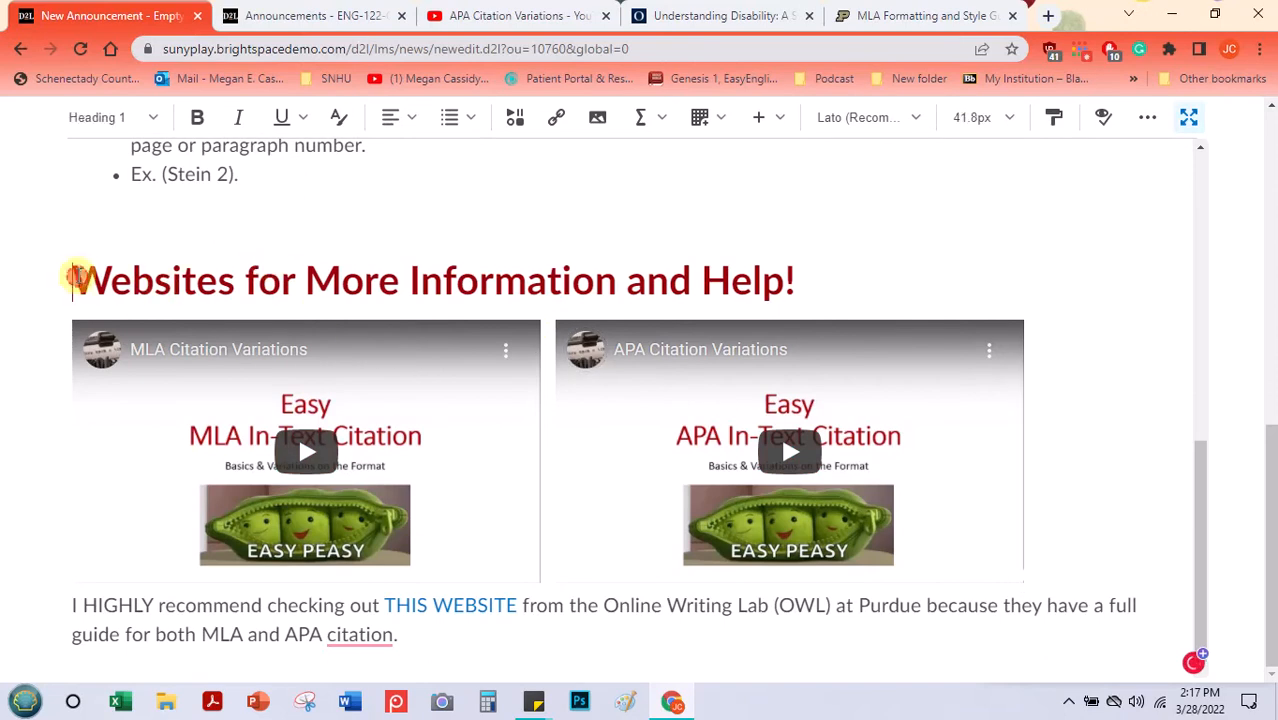
type("Vides")
key("BackSpace")
type("os &")
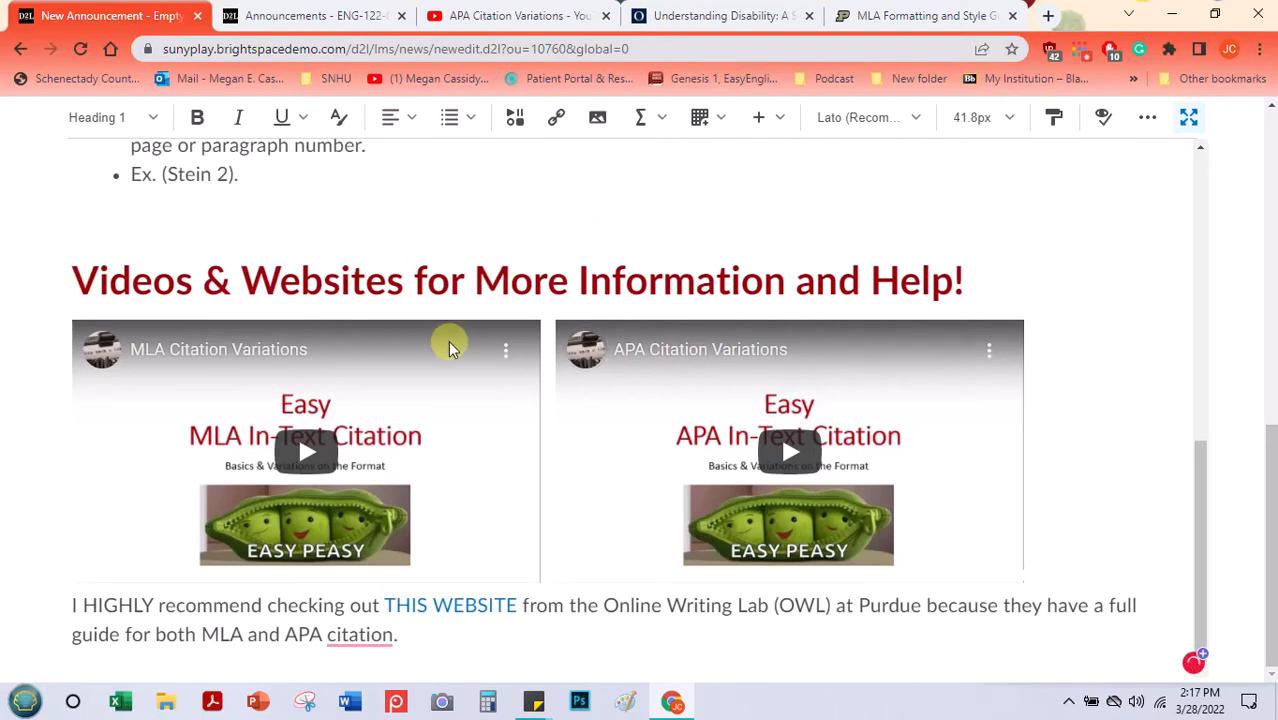
- Center the two embedded videos with the text below them, and the heading "Videos & Websites for More Information and Help!"
left_click_drag(405, 312, 981, 393)
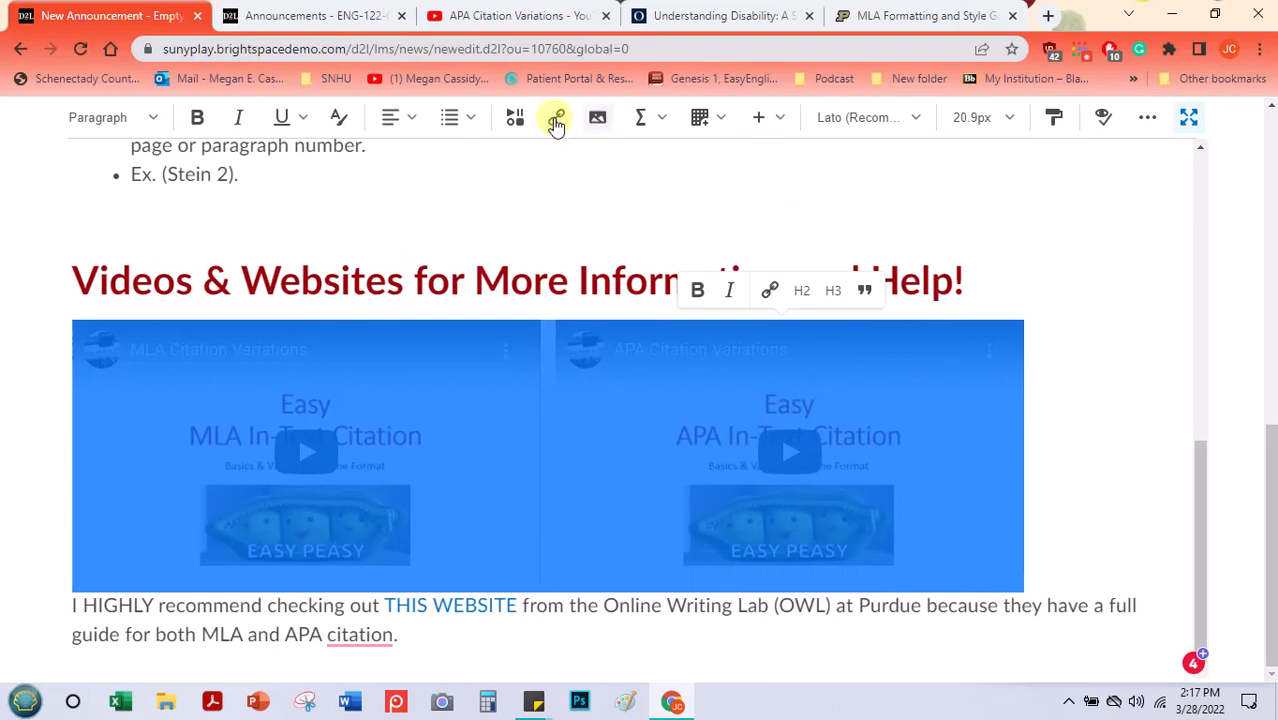
left_click(412, 118)
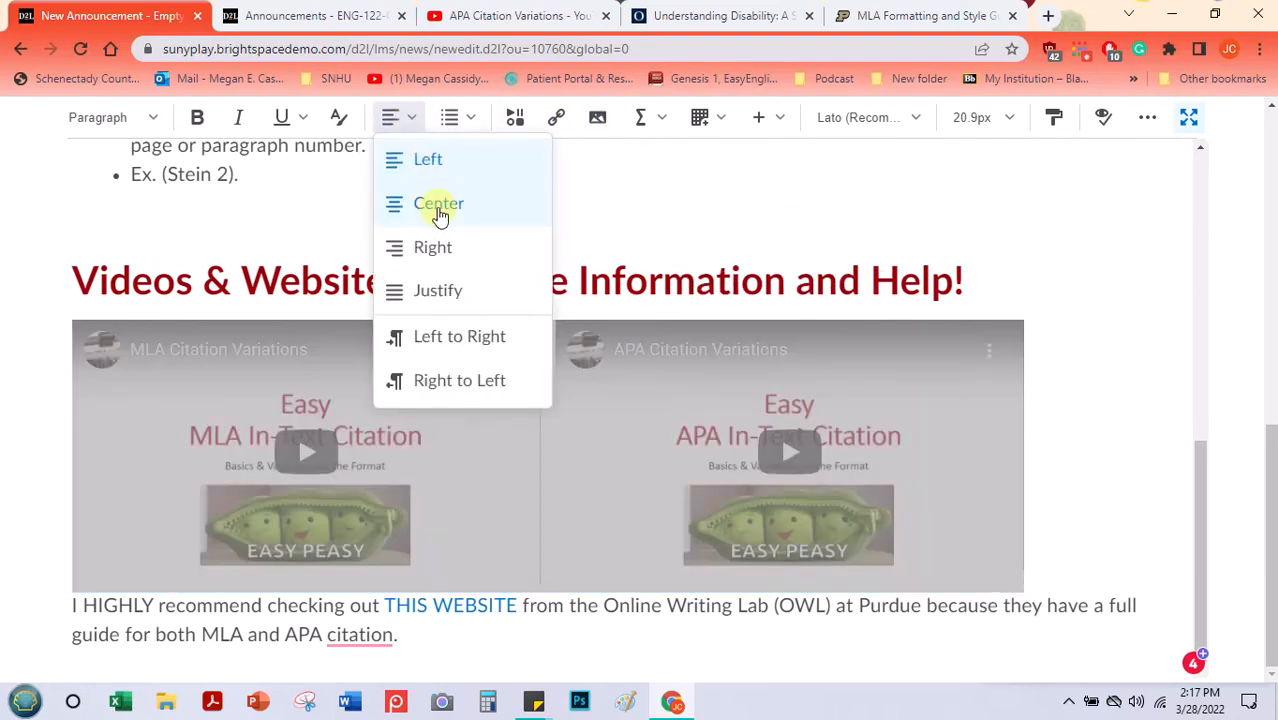
left_click(438, 204)
left_click(531, 281)
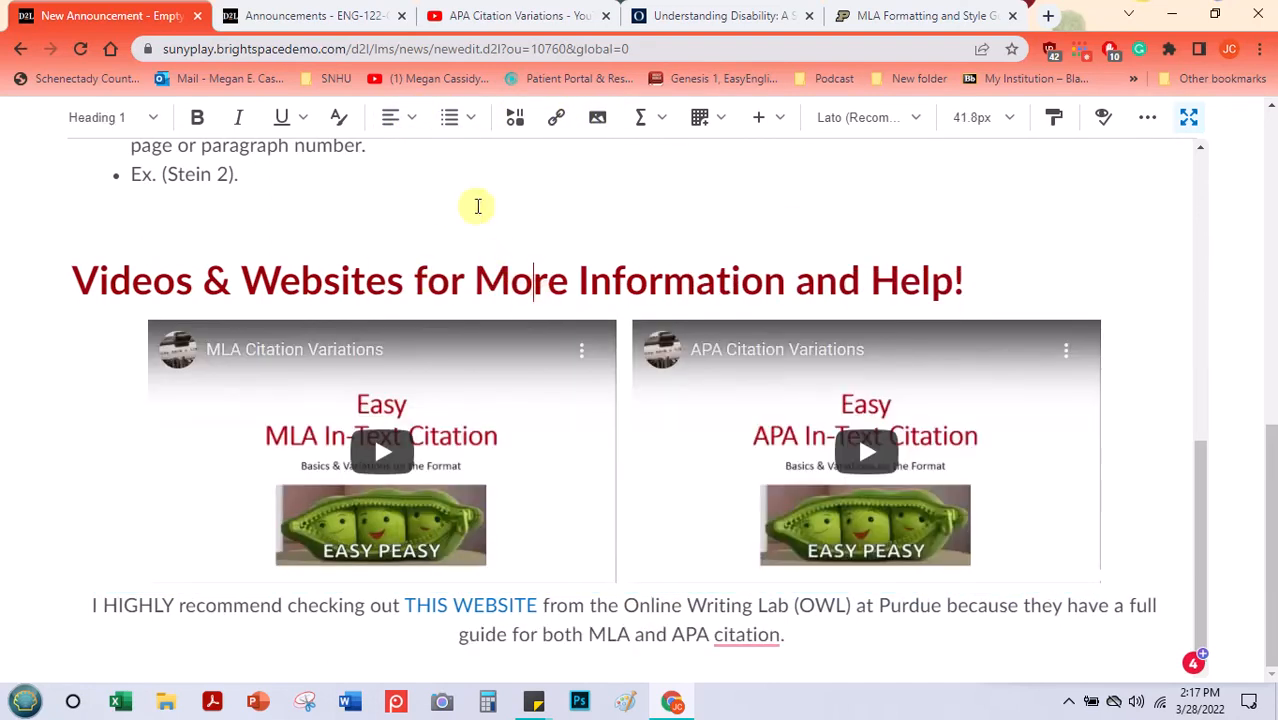
left_click(408, 118)
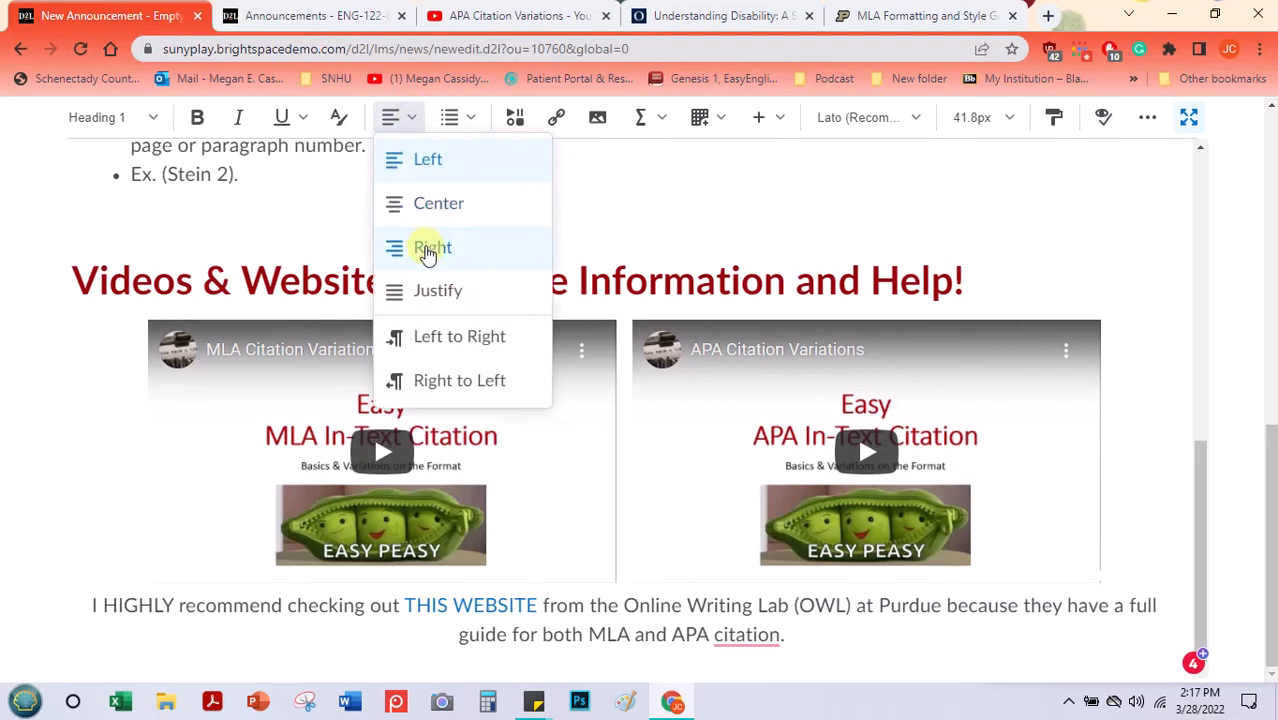
left_click(424, 203)
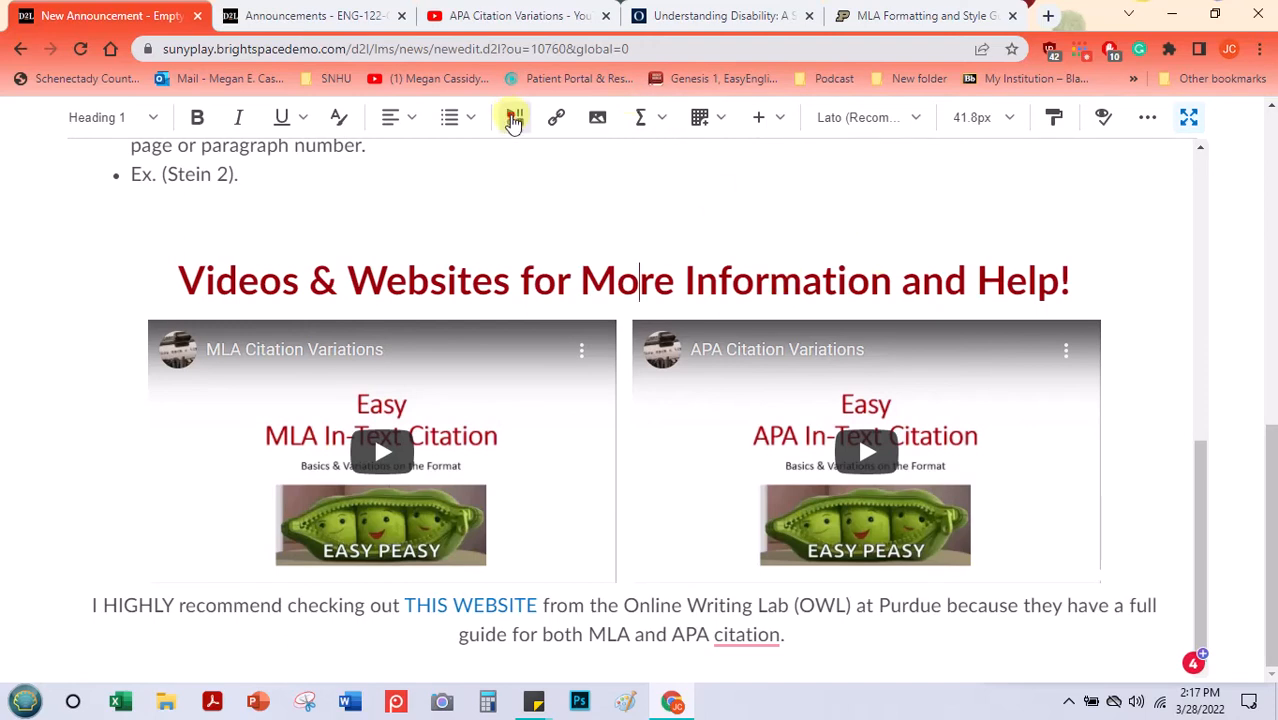
left_click(514, 117)
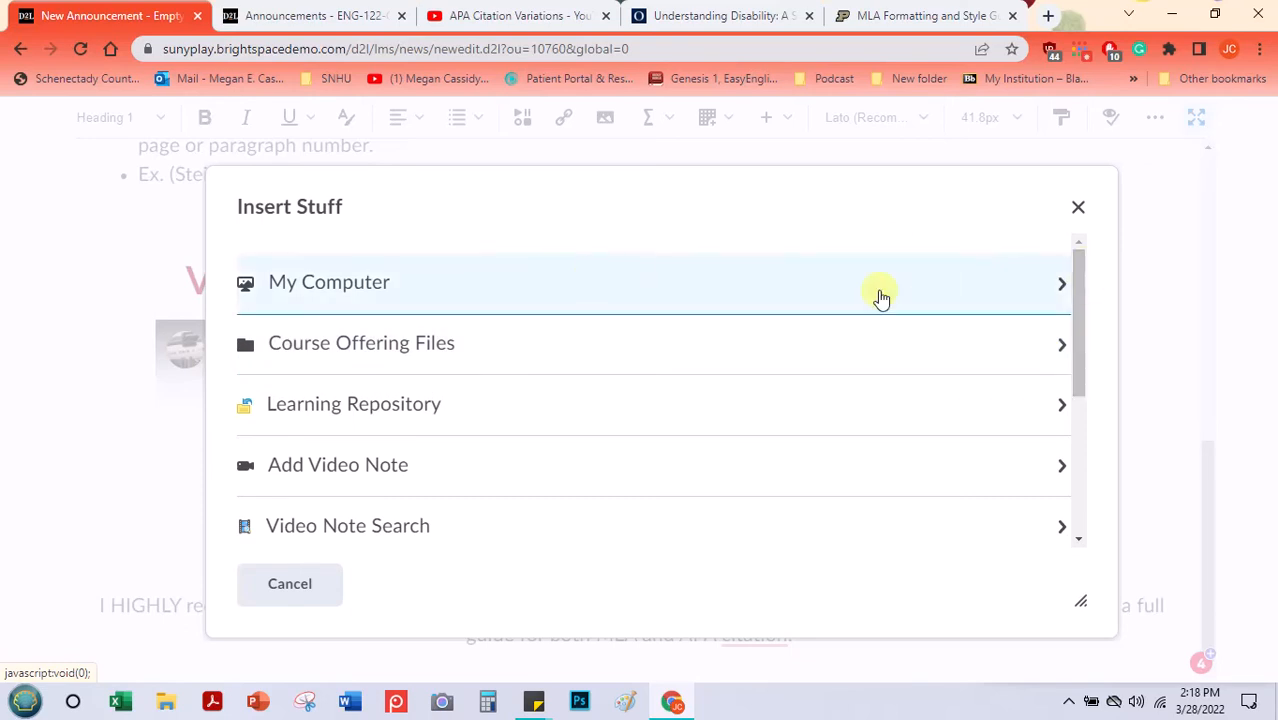
left_click_drag(1083, 345, 1079, 382)
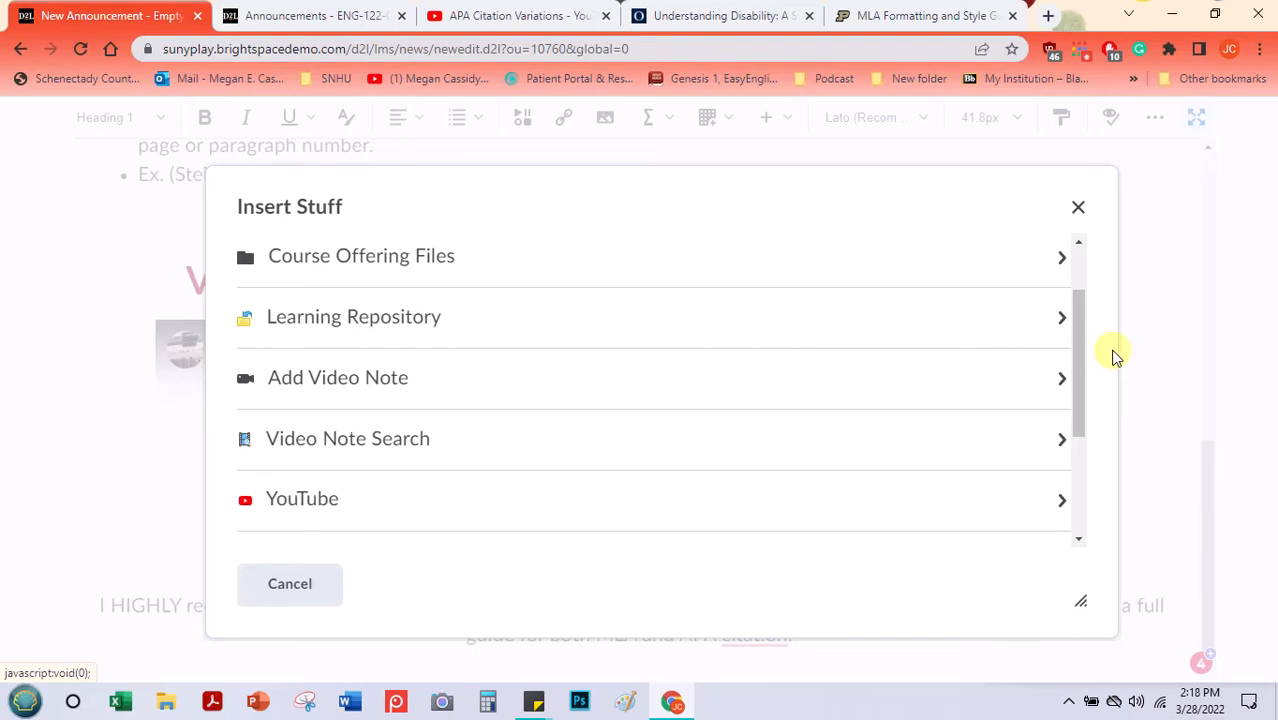
left_click(1083, 318)
left_click_drag(1083, 318, 1082, 452)
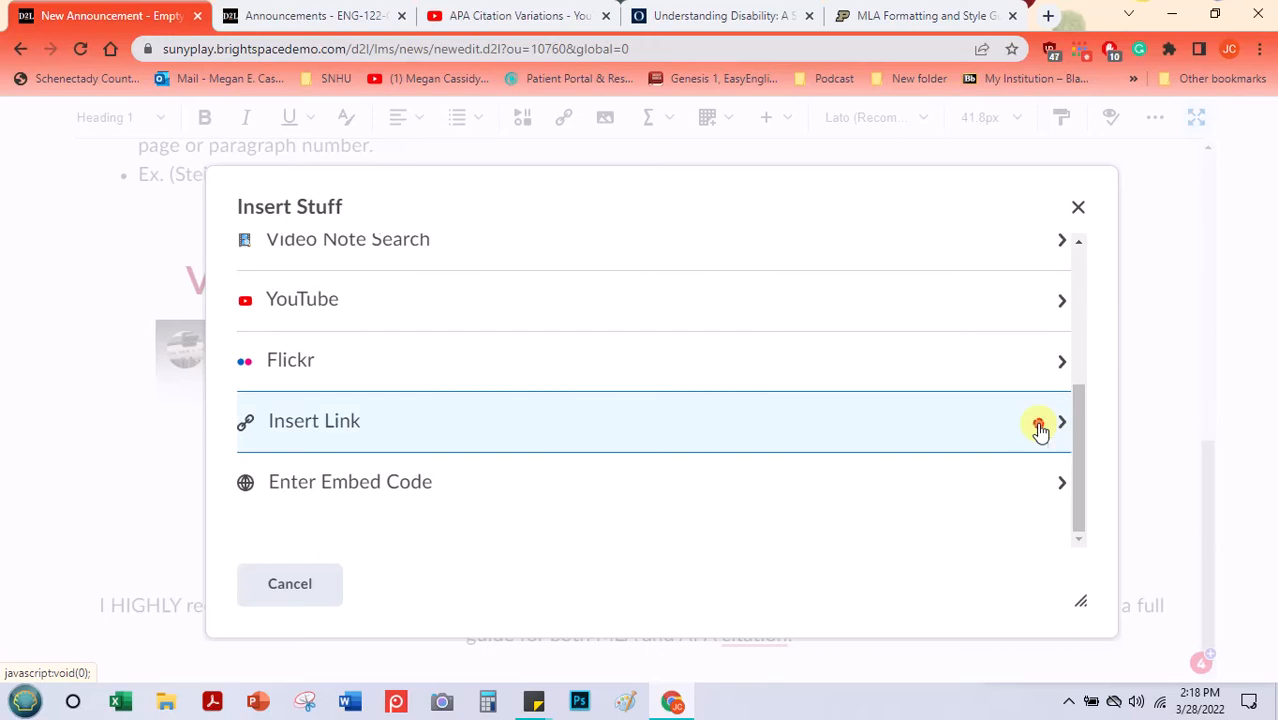
left_click(1040, 430)
left_click(530, 369)
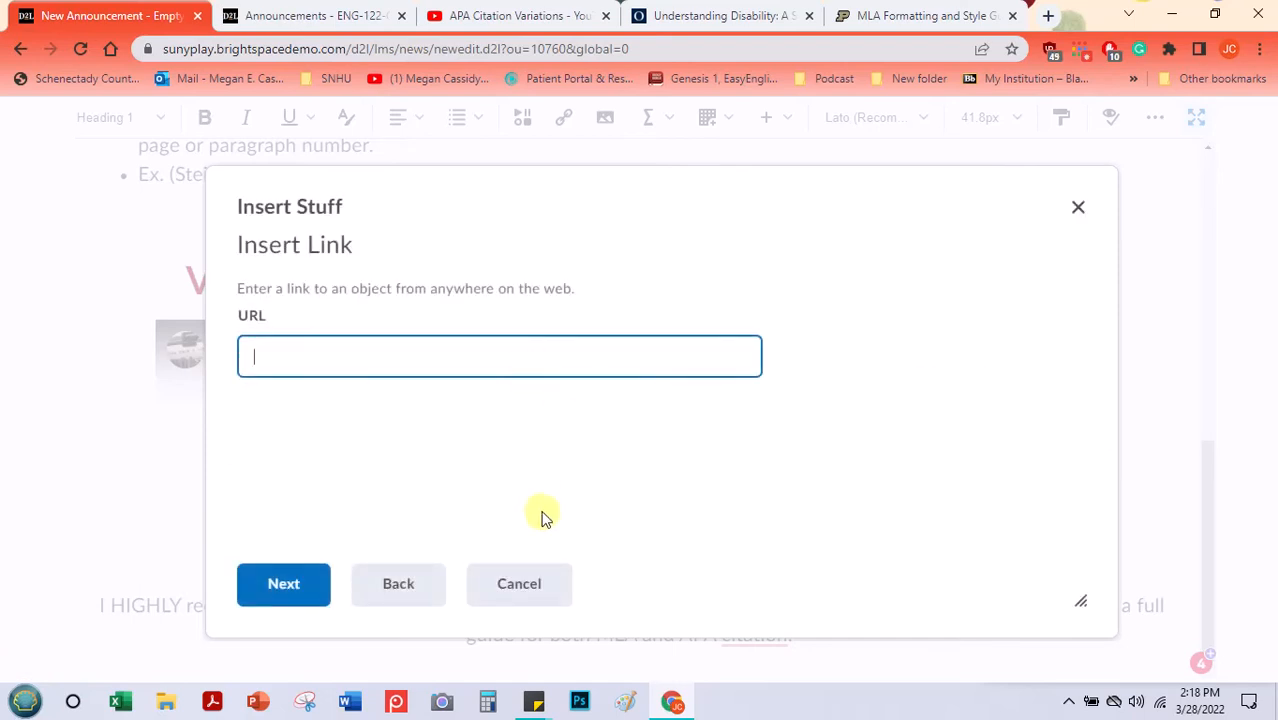
left_click(550, 585)
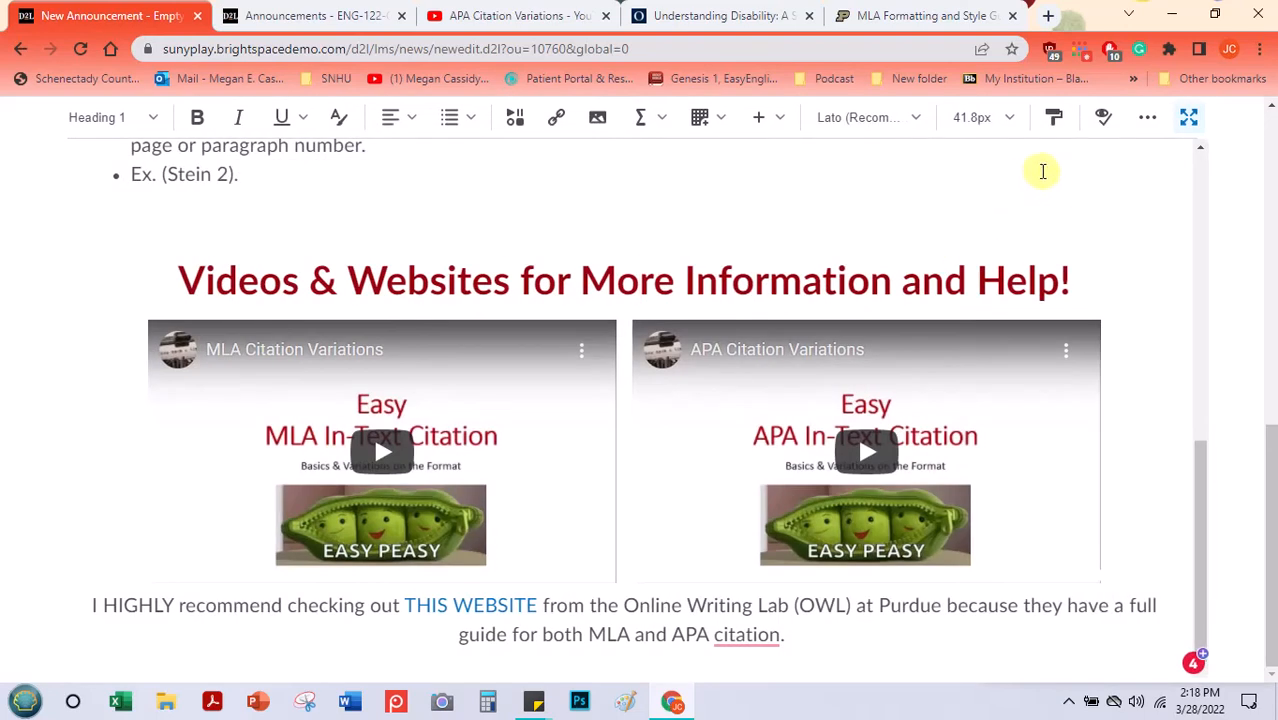
- Left-align the videos and the website recommendation text, and place the cursor on the empty line below them
left_click(816, 650)
scroll(810, 643, "down", 1)
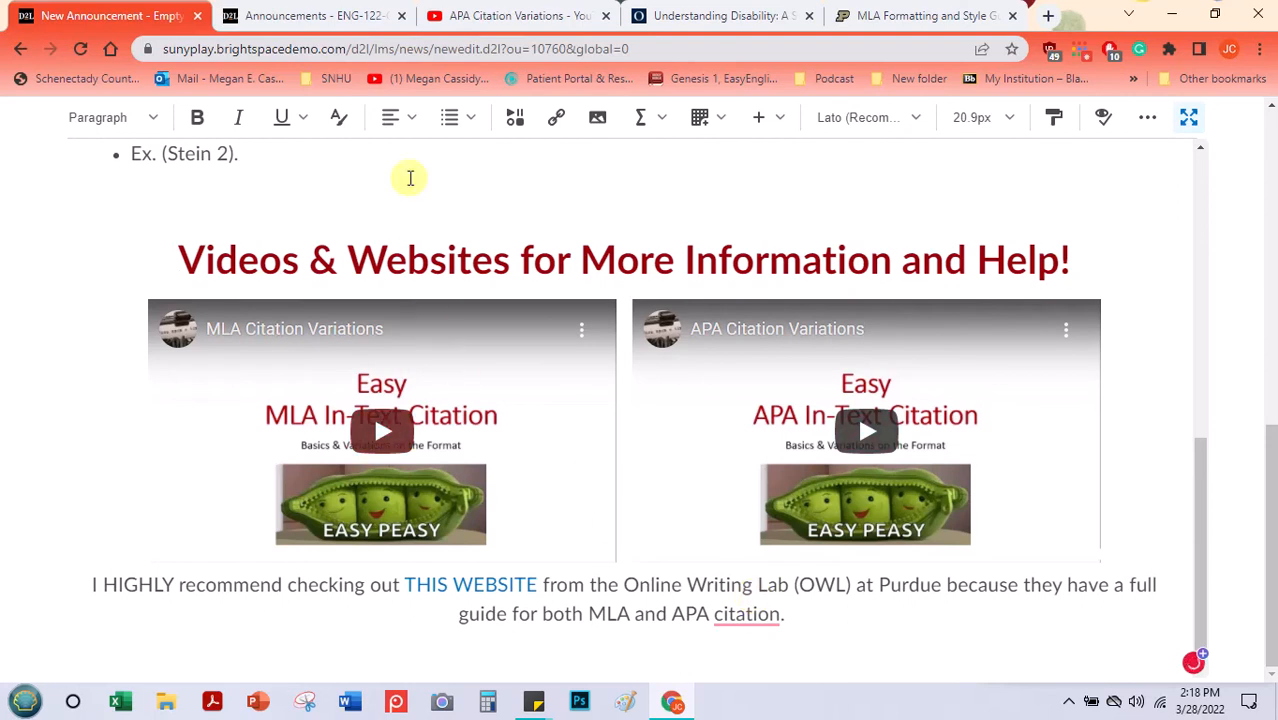
left_click(410, 120)
left_click(405, 172)
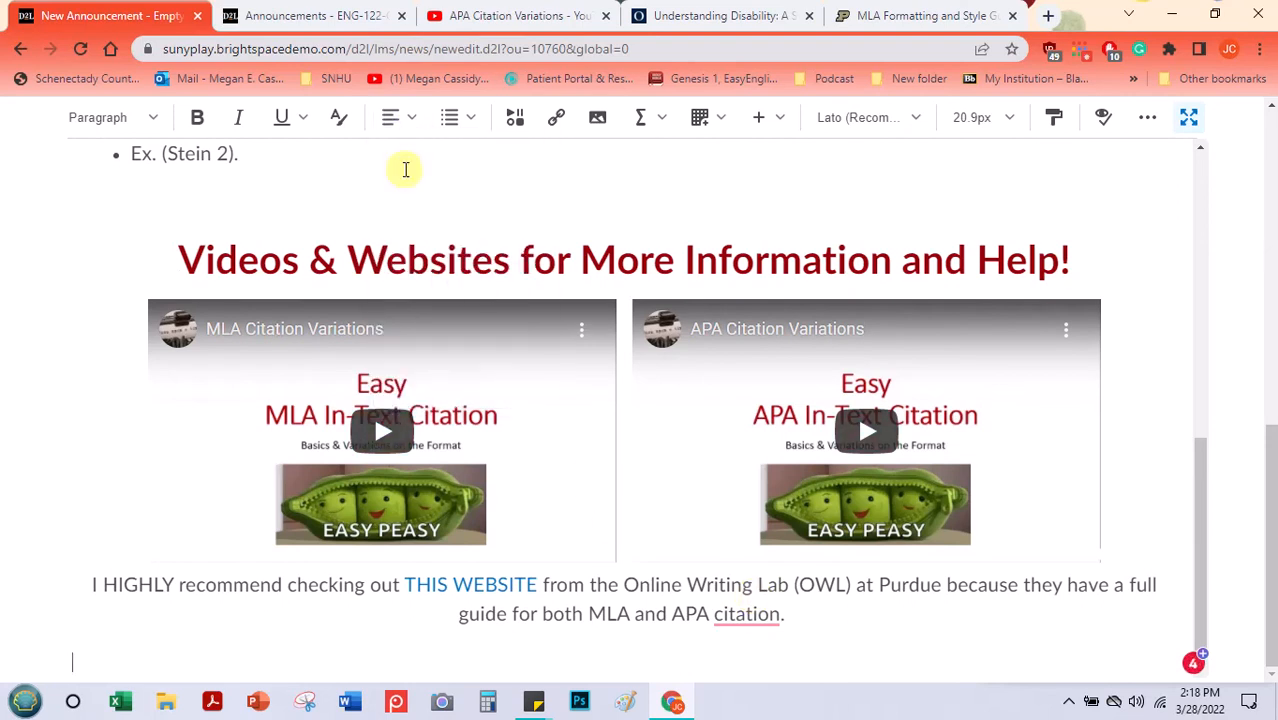
left_click(97, 584)
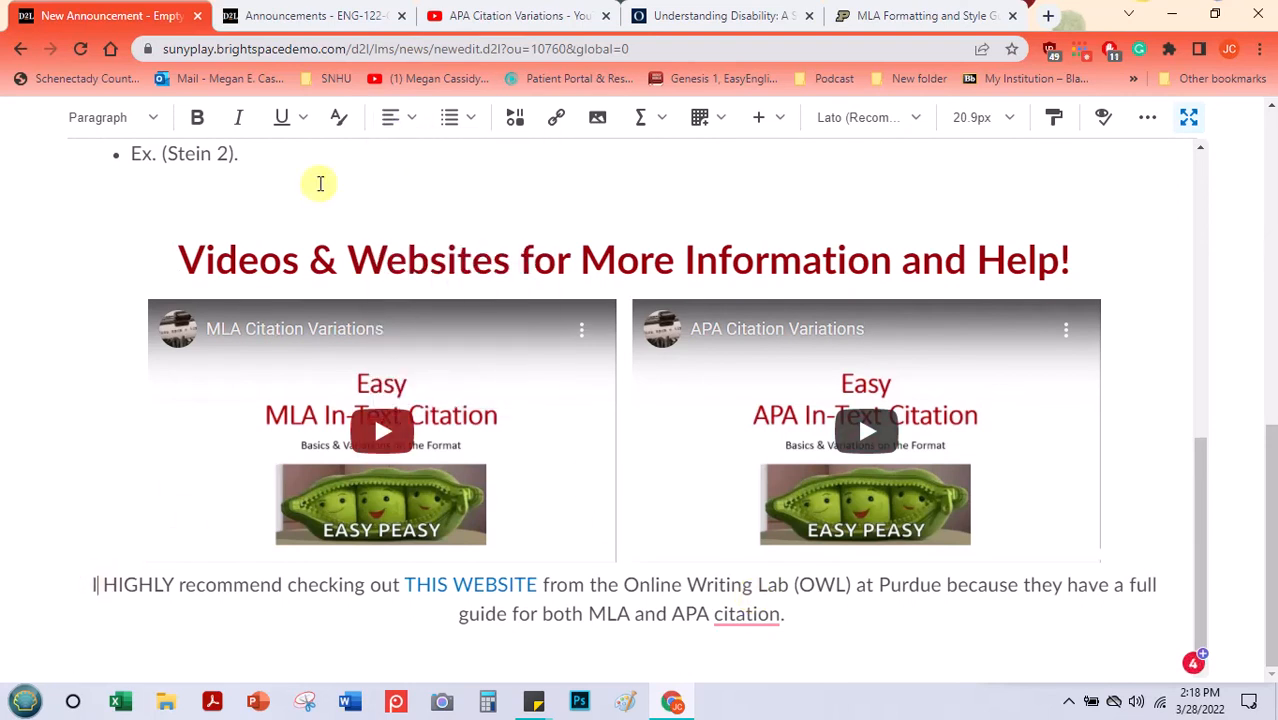
left_click(392, 117)
left_click(405, 164)
left_click(438, 635)
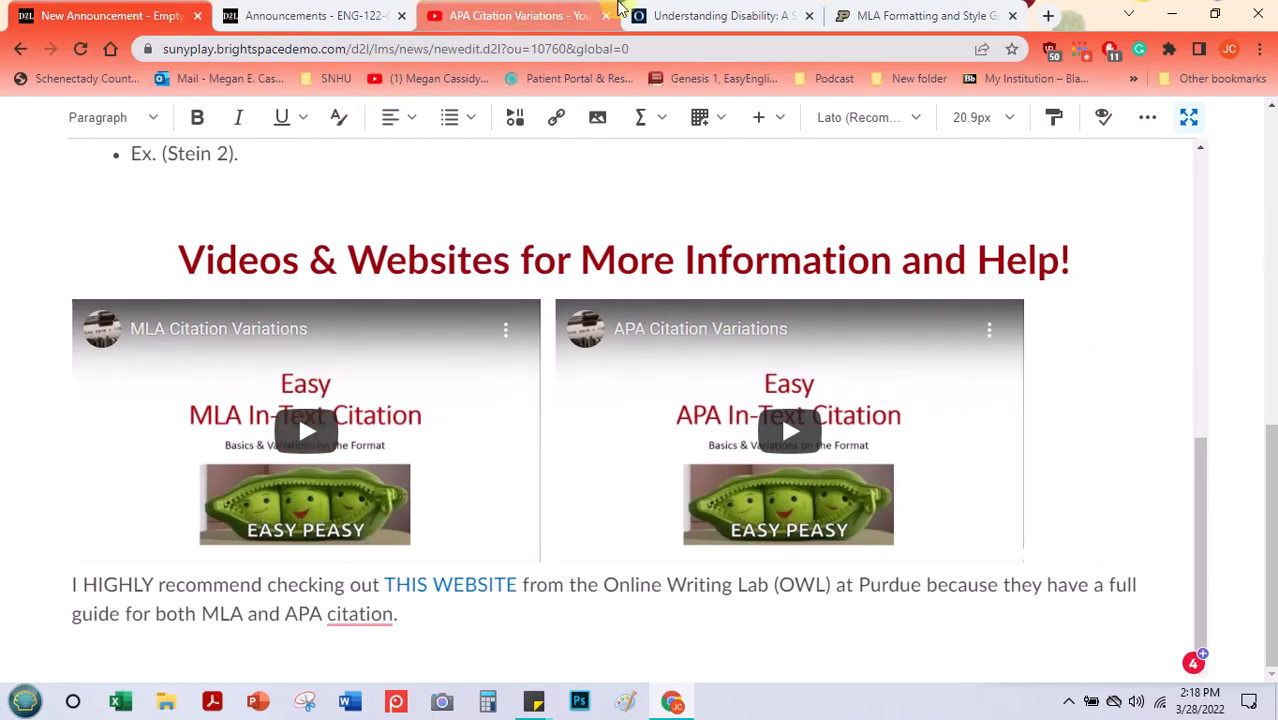
- Copy the web address of the Purdue OWL "MLA Formatting and Style Guide" page and return to the announcement
left_click(855, 15)
left_click(810, 48)
key("ctrl+c")
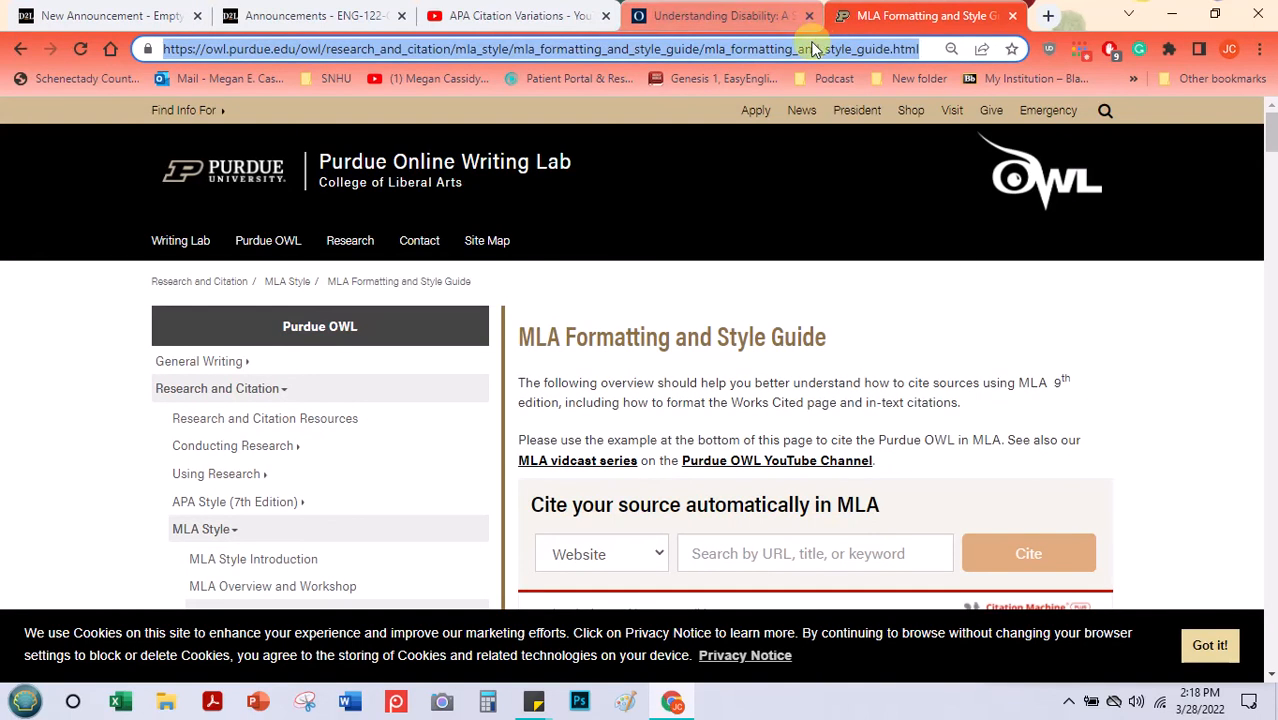
left_click(110, 15)
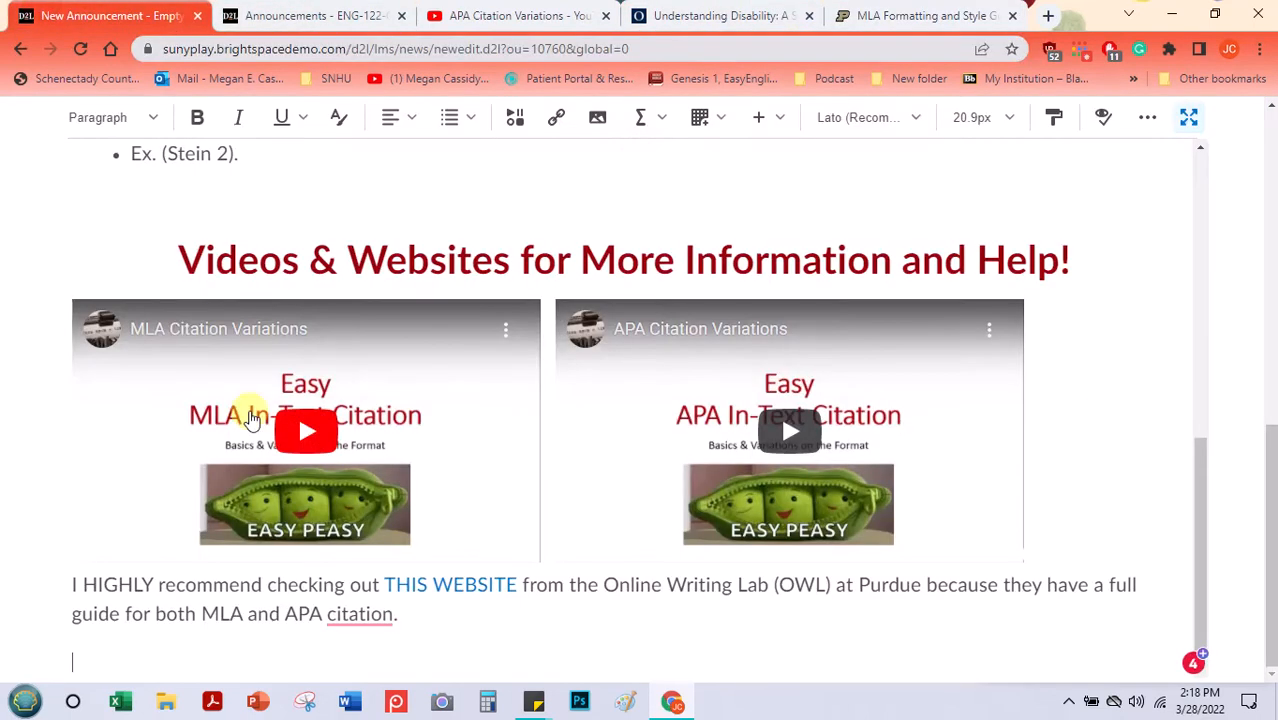
- Paste the copied Purdue OWL address on the empty line below the recommendation text, and undo the paste
scroll(250, 414, "down", 1)
key("ctrl+v")
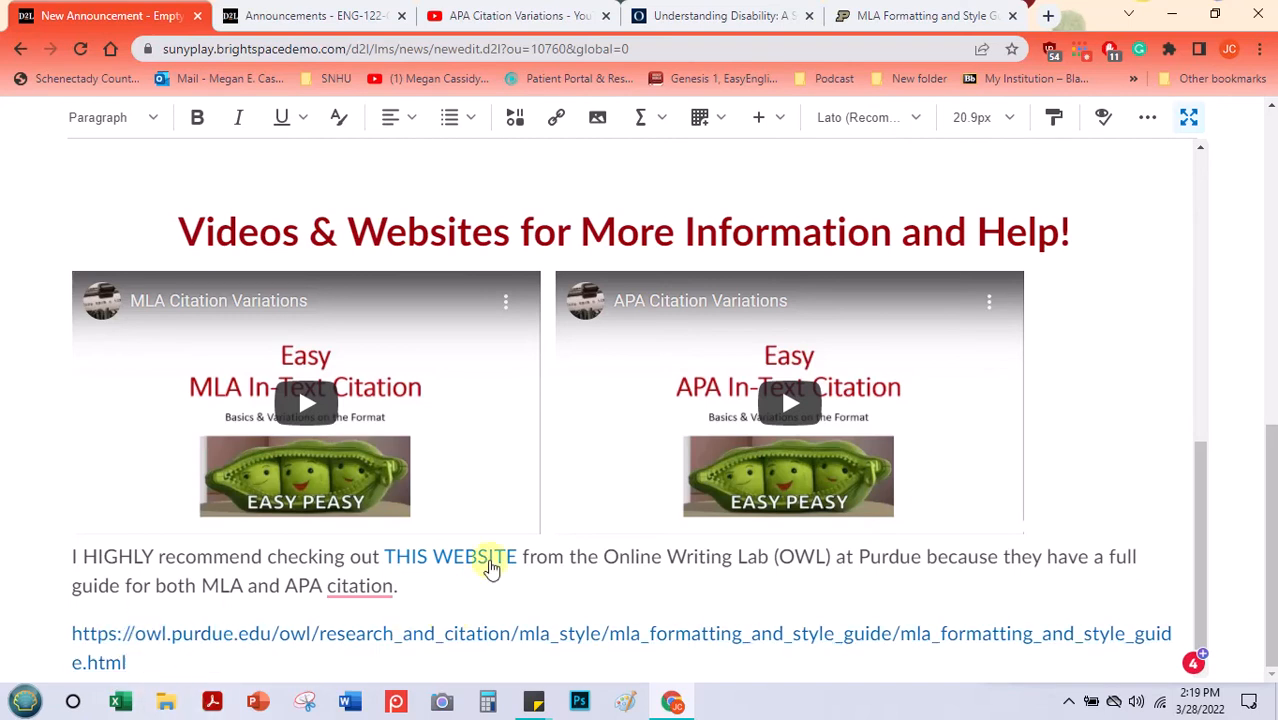
key("ctrl+z")
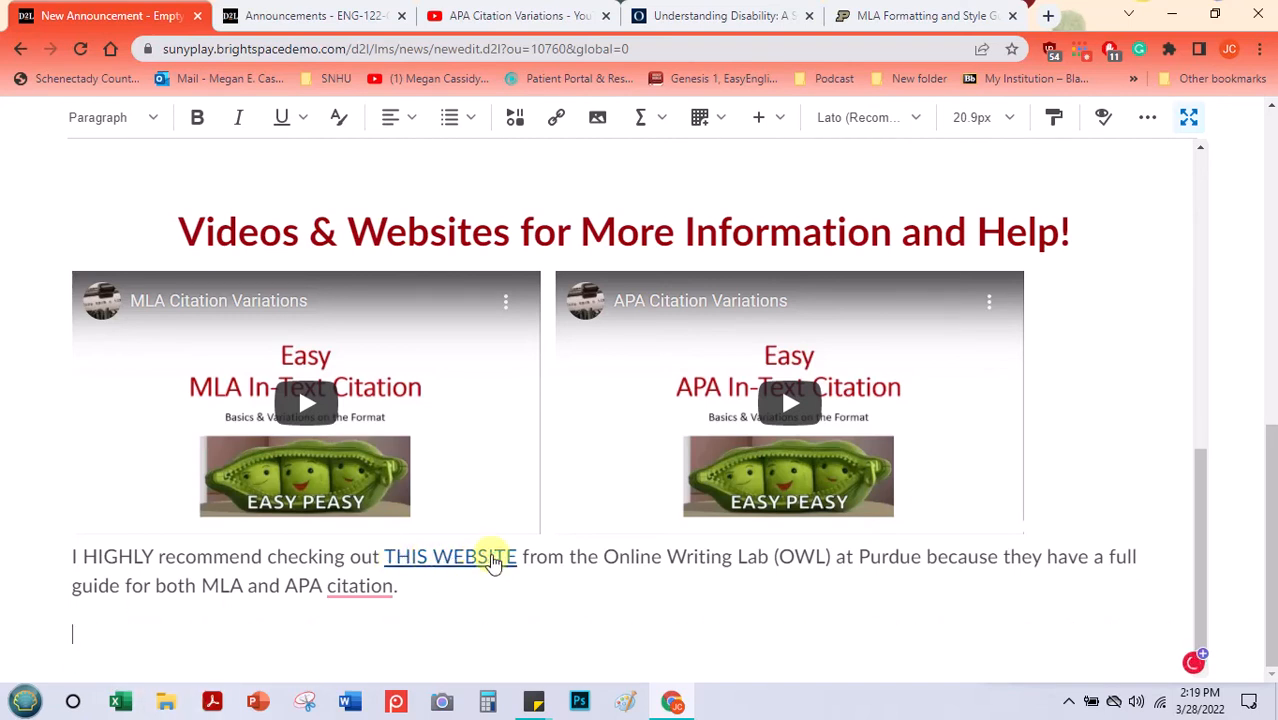
left_click(556, 117)
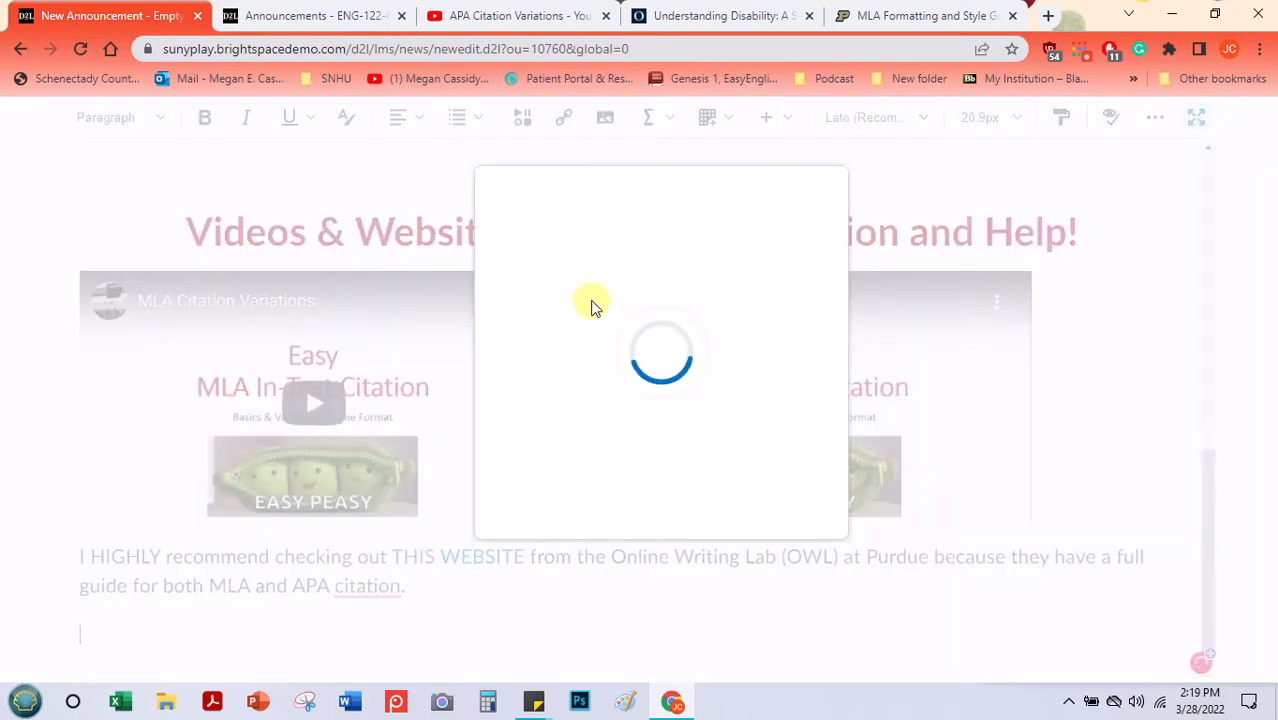
scroll(537, 441, "down", 2)
scroll(537, 441, "down", 1)
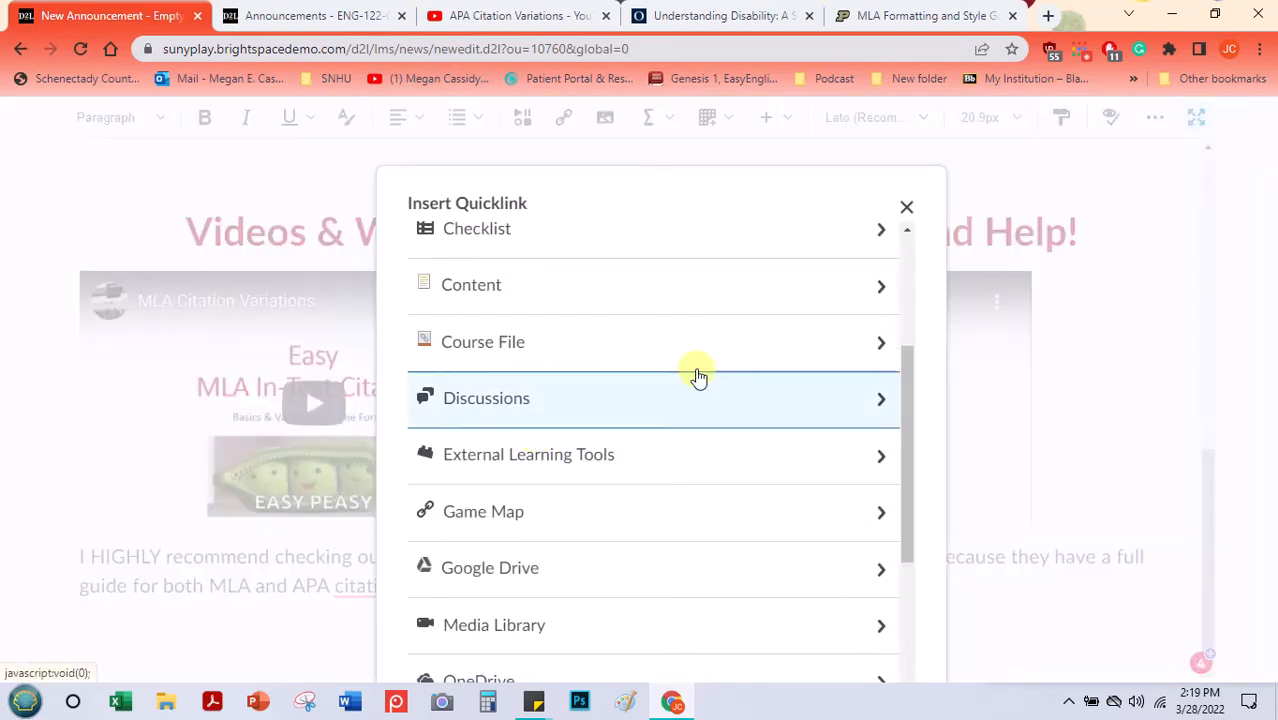
left_click(906, 207)
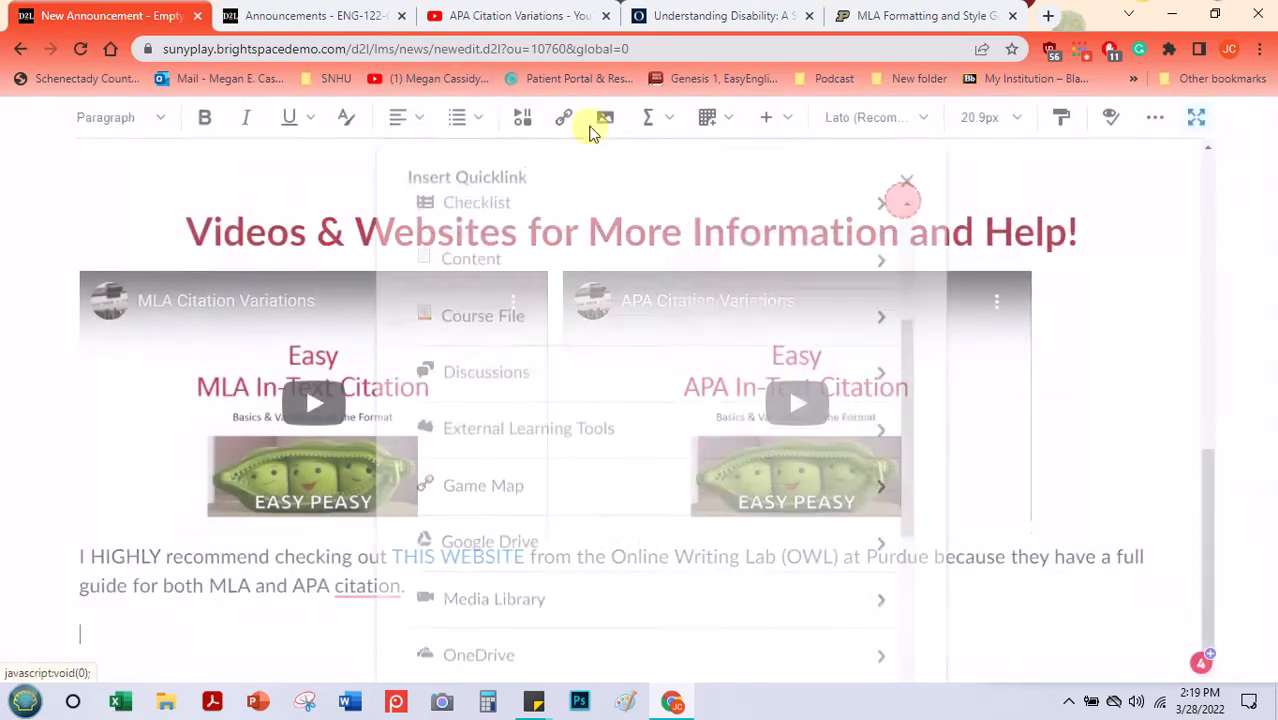
- Insert the copied Purdue OWL address as a link with the text "OWL Purdue's MLA Citation Explanation"
left_click(522, 118)
scroll(471, 391, "down", 3)
left_click(387, 421)
left_click(354, 348)
key("ctrl+v")
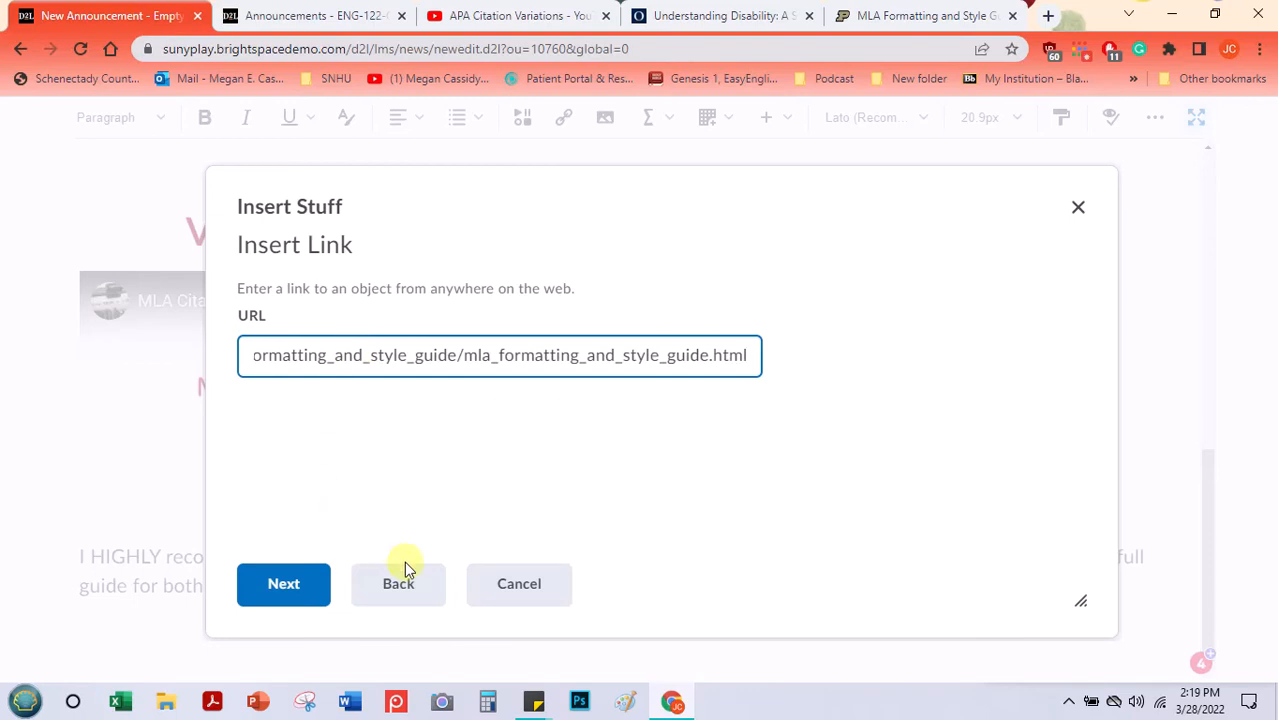
left_click(285, 583)
left_click(306, 452)
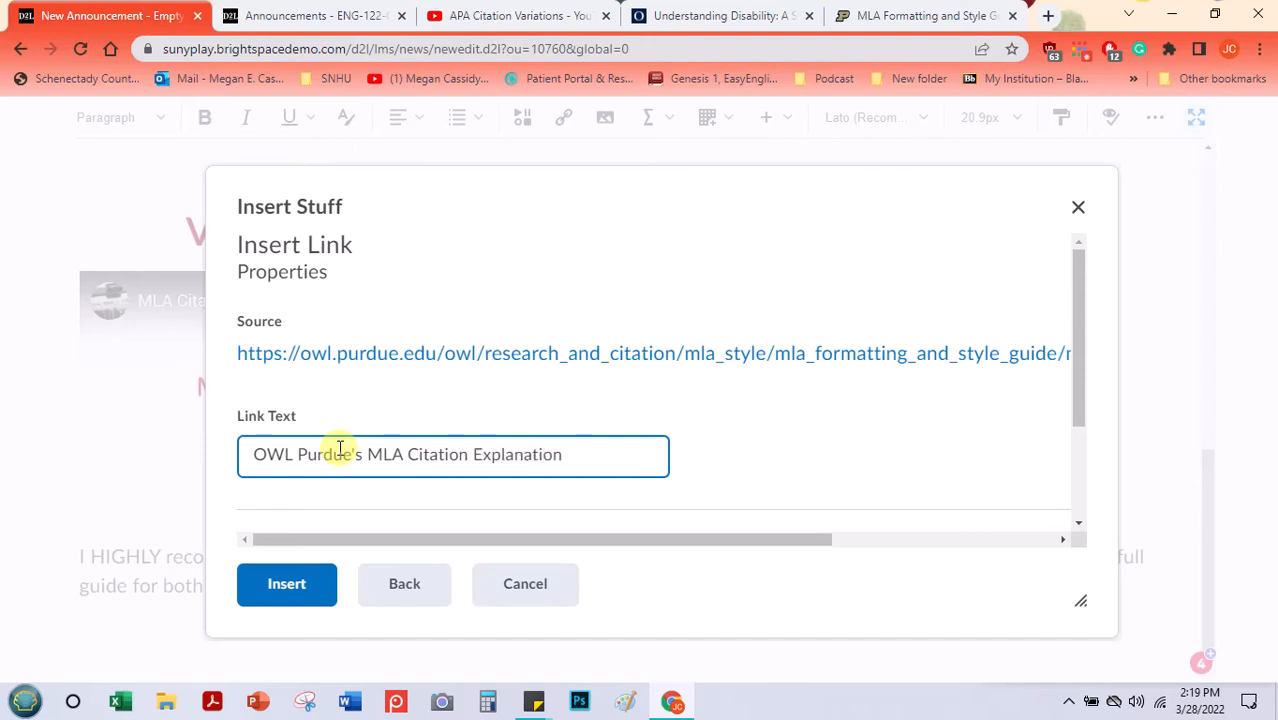
left_click(312, 587)
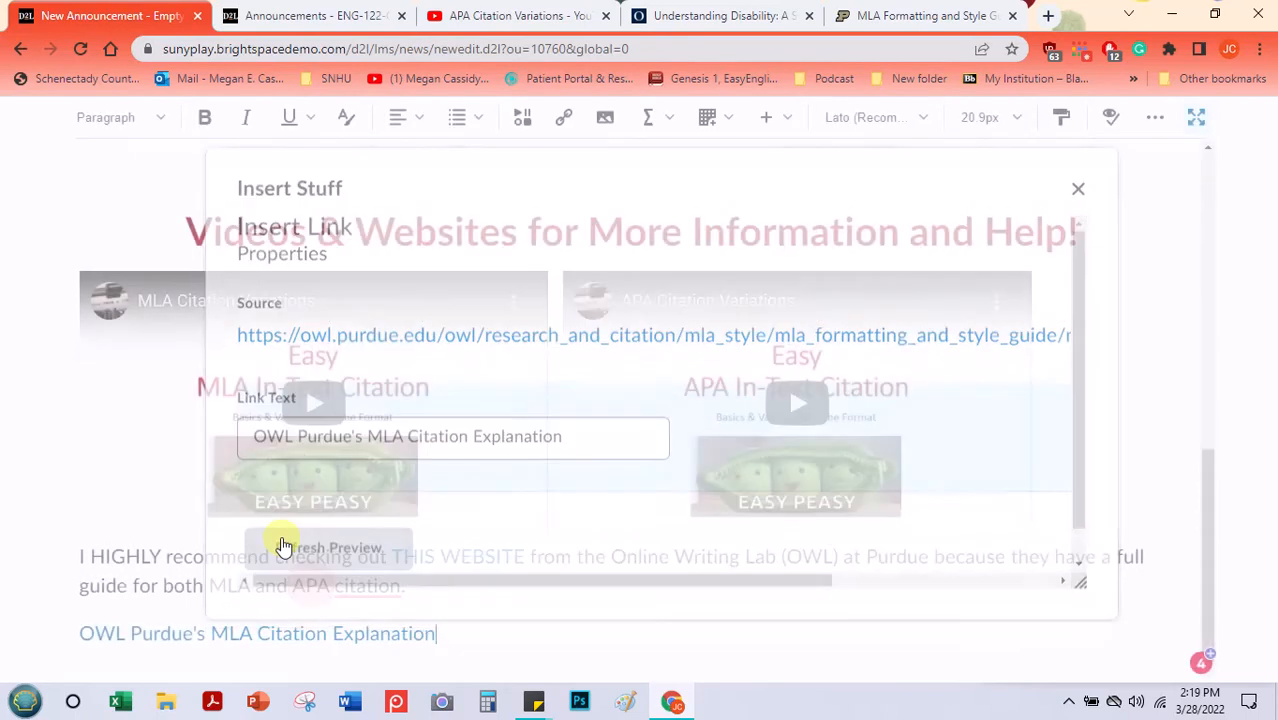
- Delete the "OWL Purdue's MLA Citation Explanation" link from the announcement
left_click(99, 625)
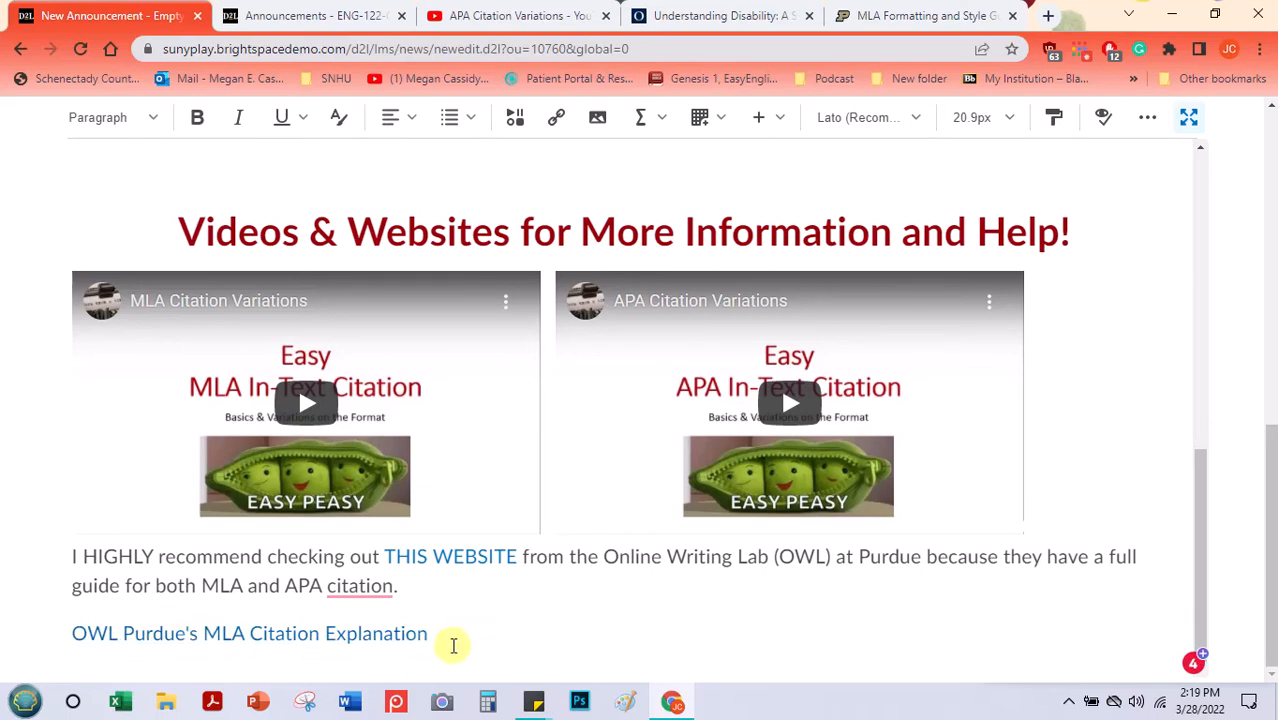
left_click_drag(446, 631, 60, 626)
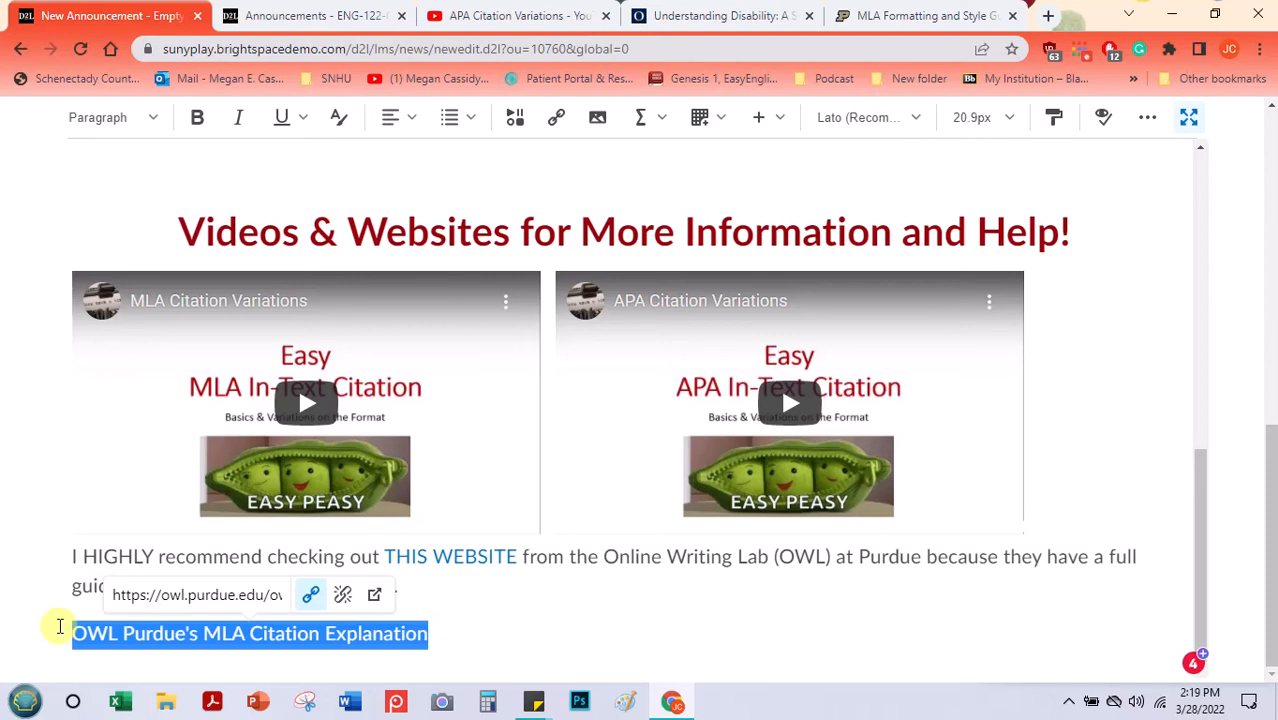
key("BackSpace")
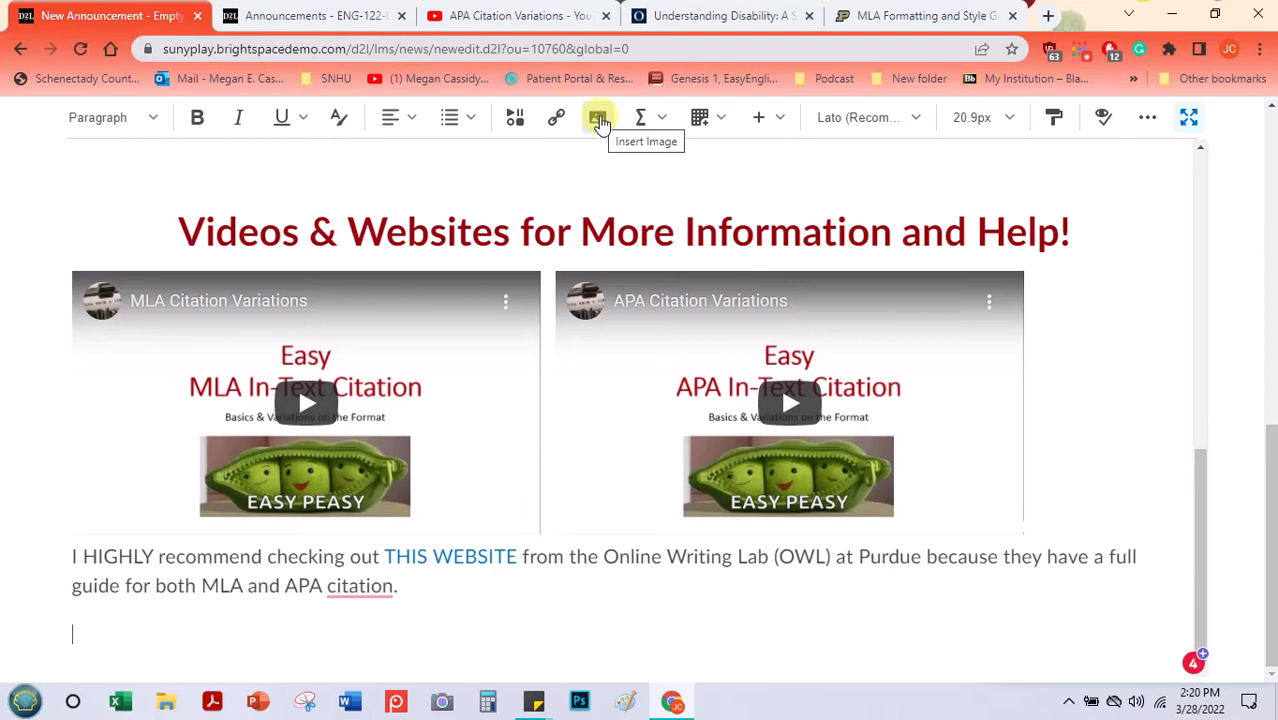
- Copy the "MLA vs APA: In-text Citations" image from the Google image results for "Citation"
scroll(561, 375, "up", 8)
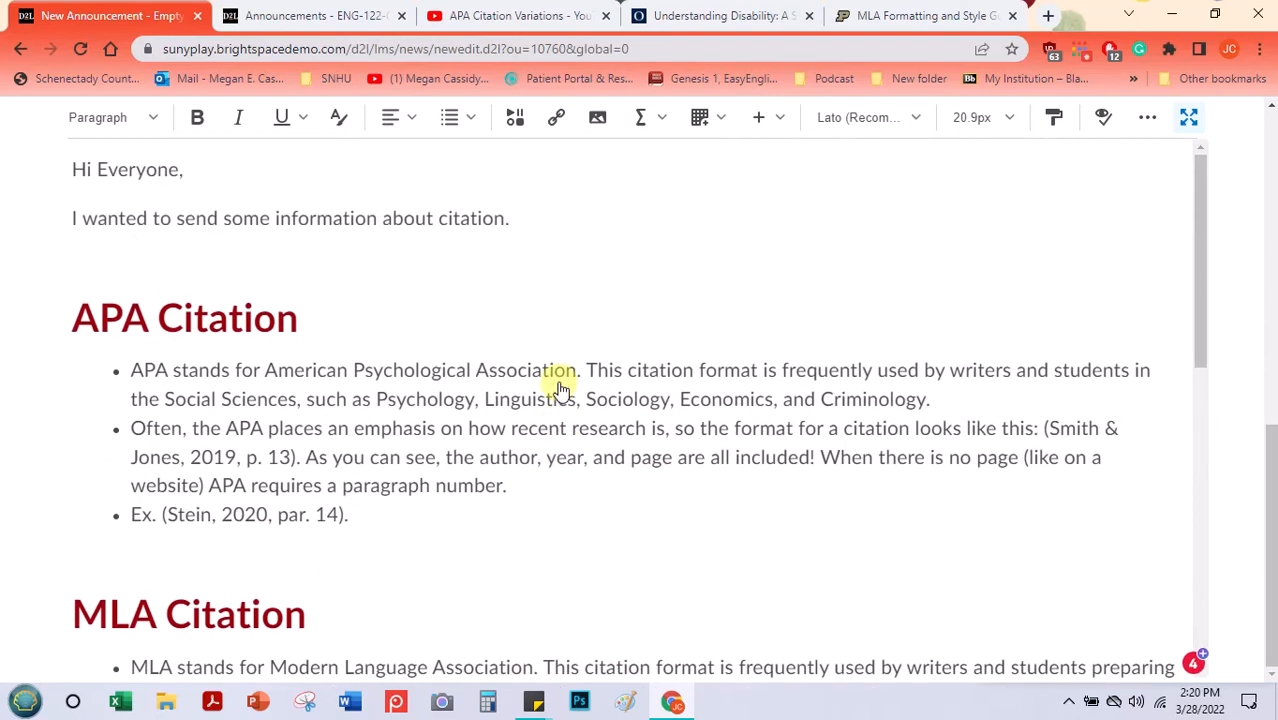
left_click(559, 209)
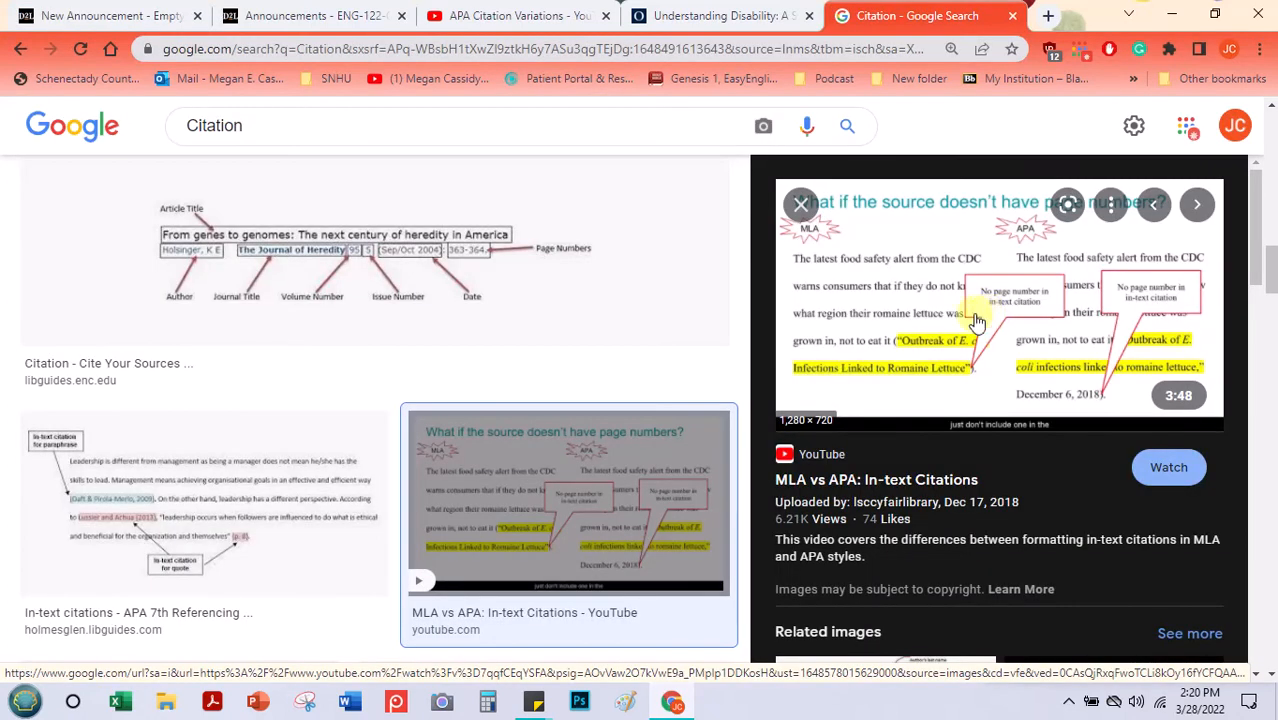
right_click(932, 322)
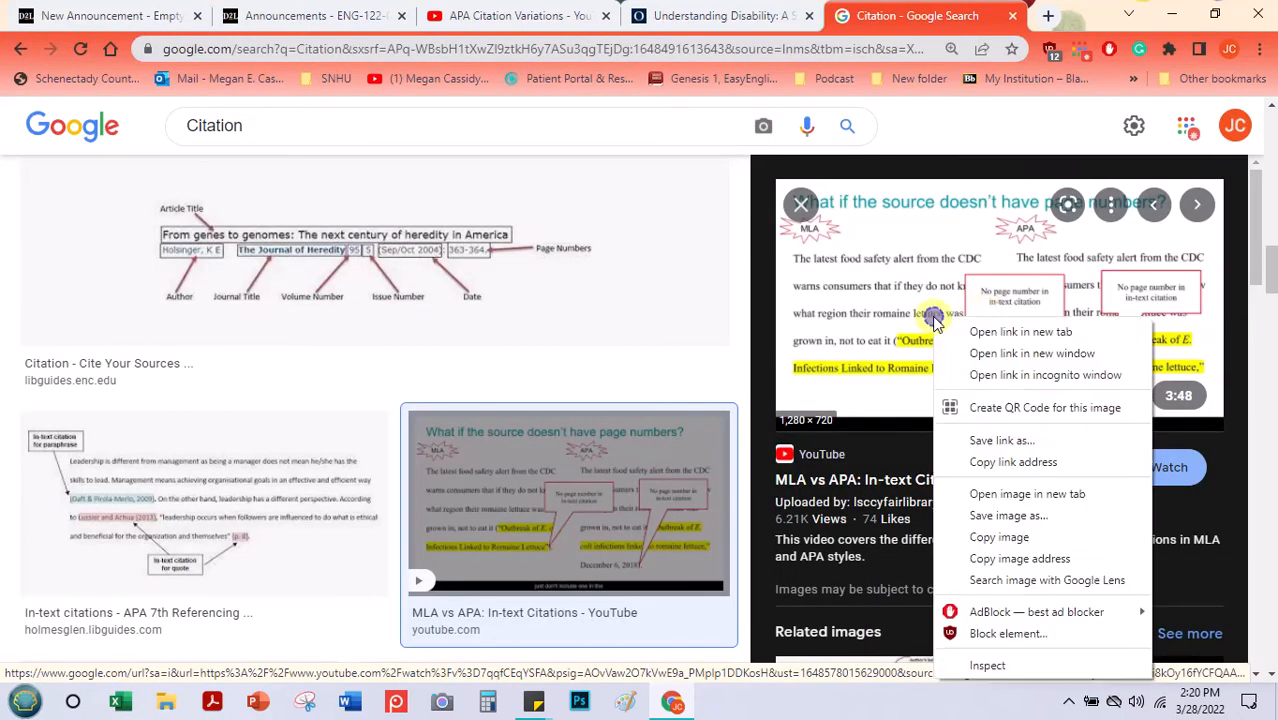
left_click(1000, 537)
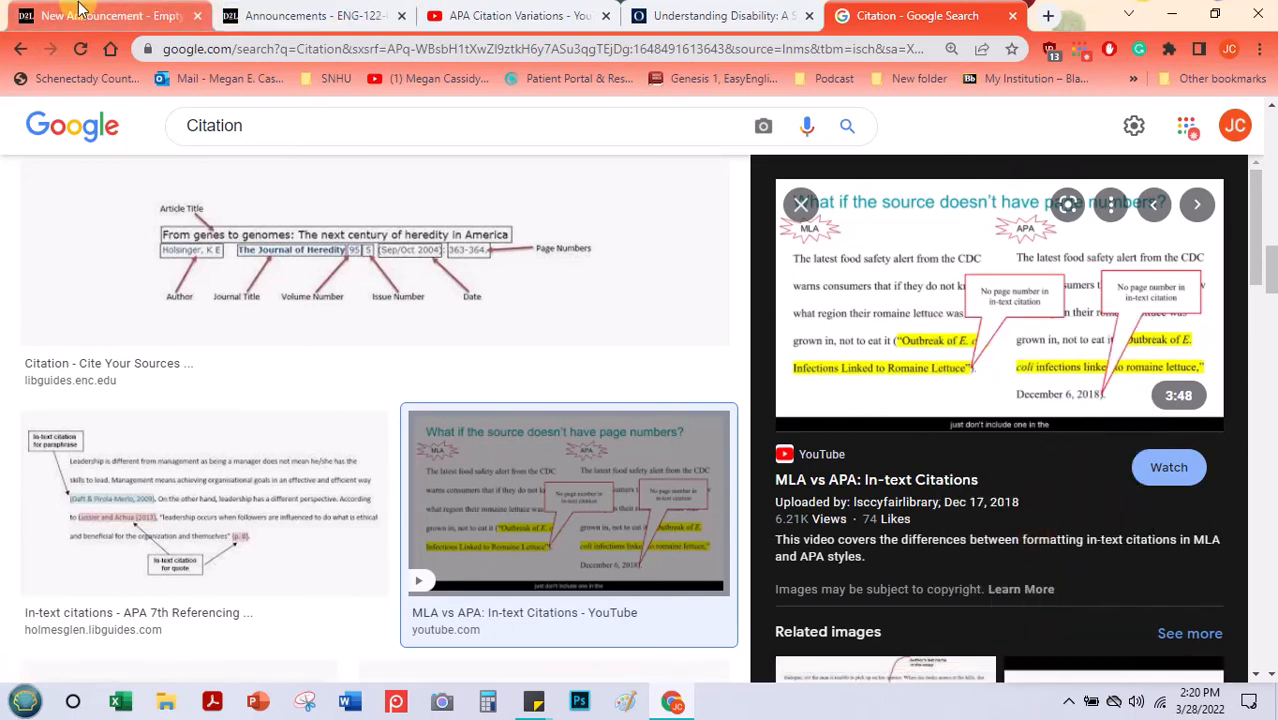
- Return to the announcement and paste the copied image after "I wanted to send some information about citation."
left_click(110, 15)
left_click(592, 225)
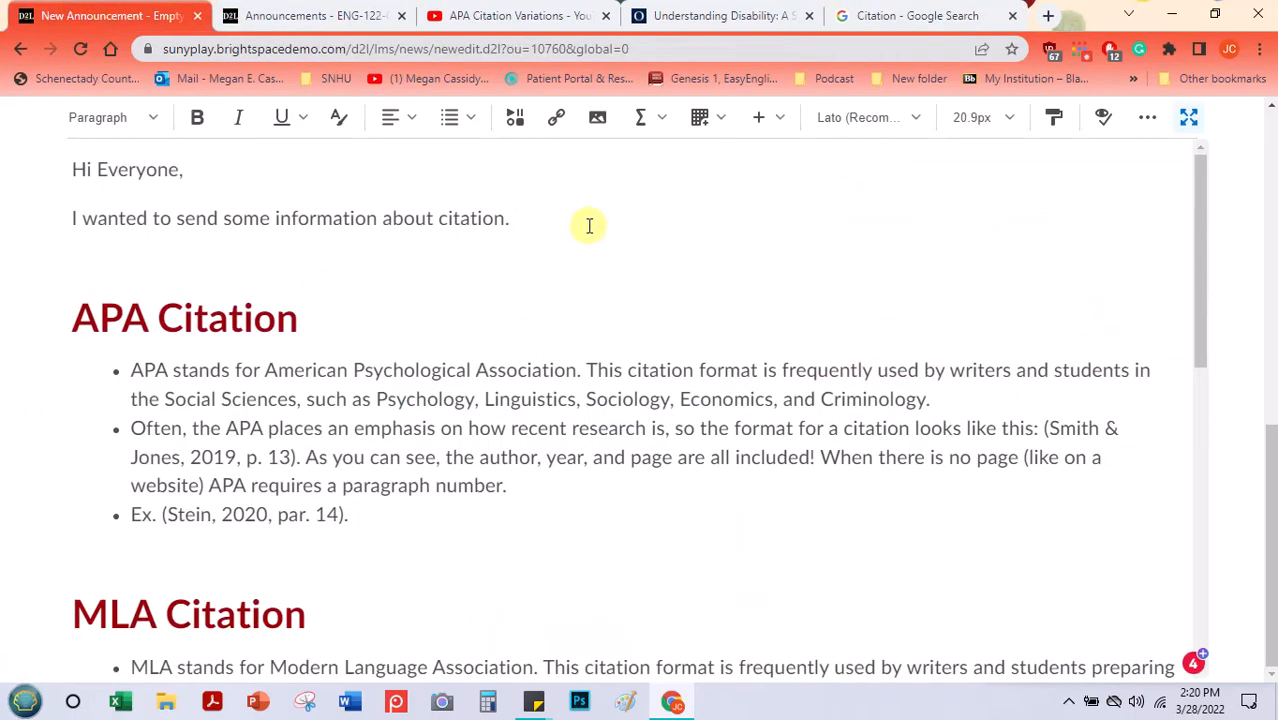
key("ctrl+v")
- Shrink the pasted citation image and align it to the right so the text wraps beside it
left_click(302, 351)
left_click_drag(68, 231, 740, 560)
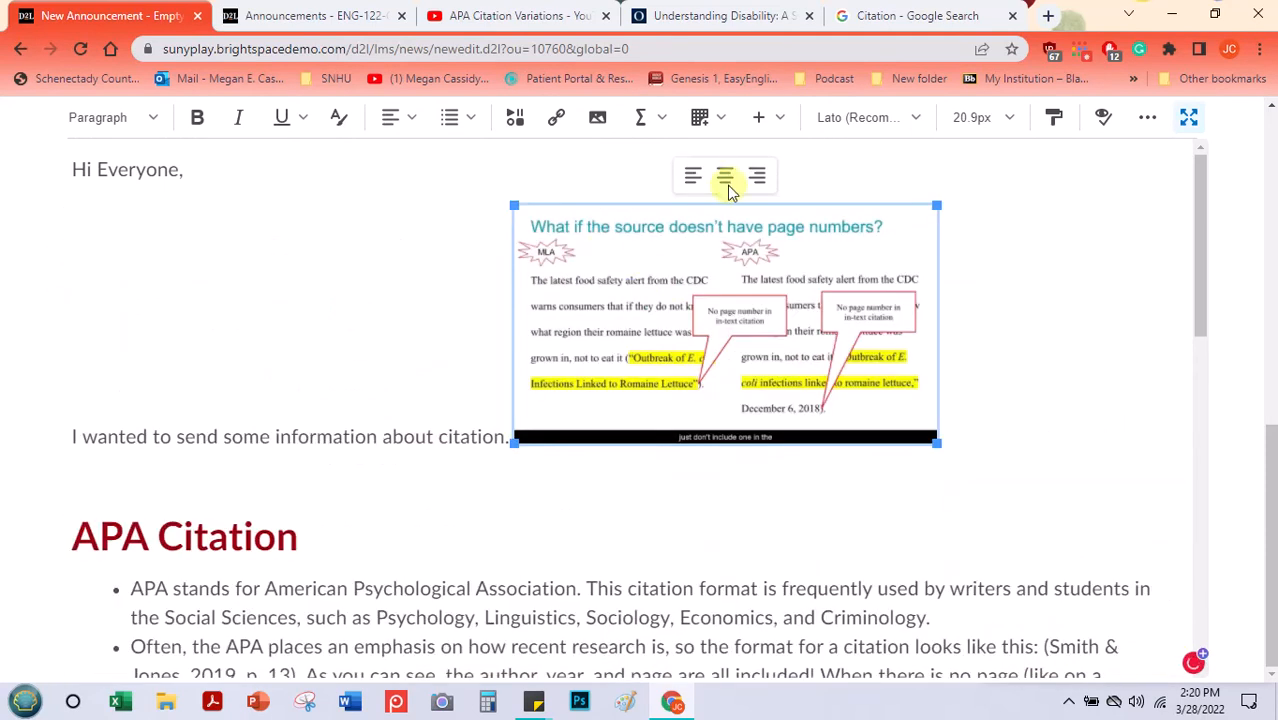
left_click(757, 175)
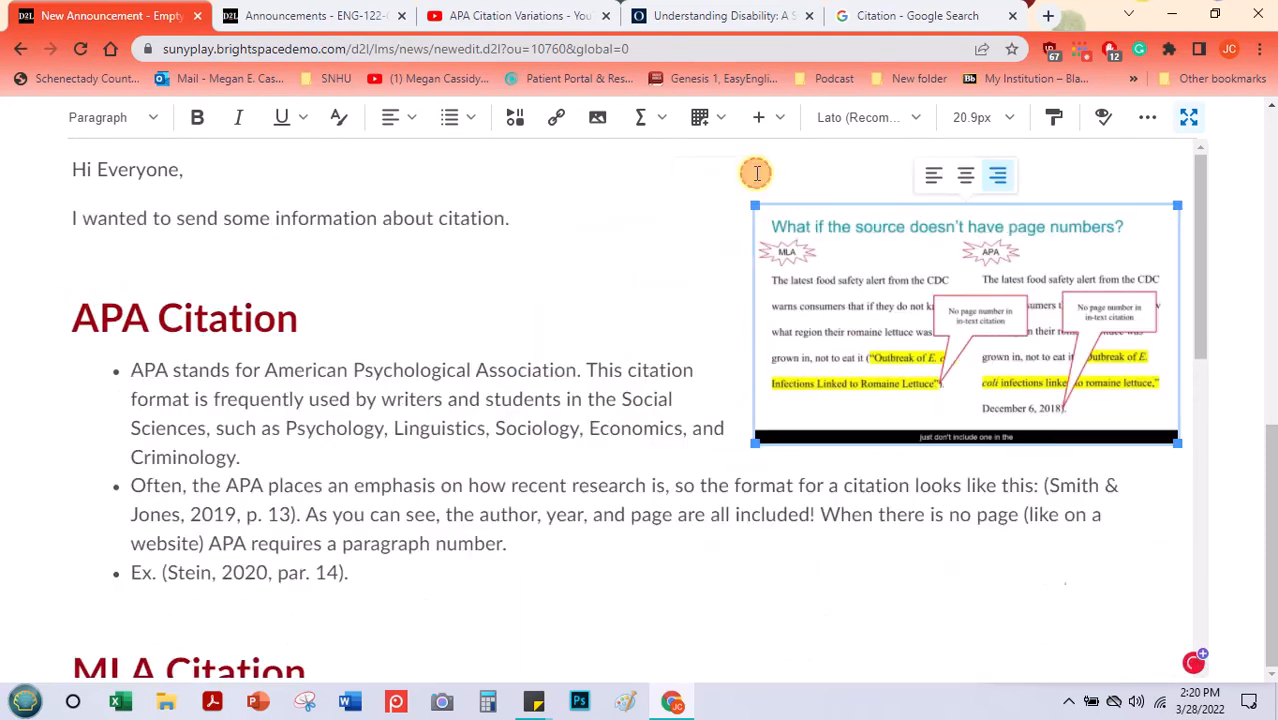
left_click(718, 469)
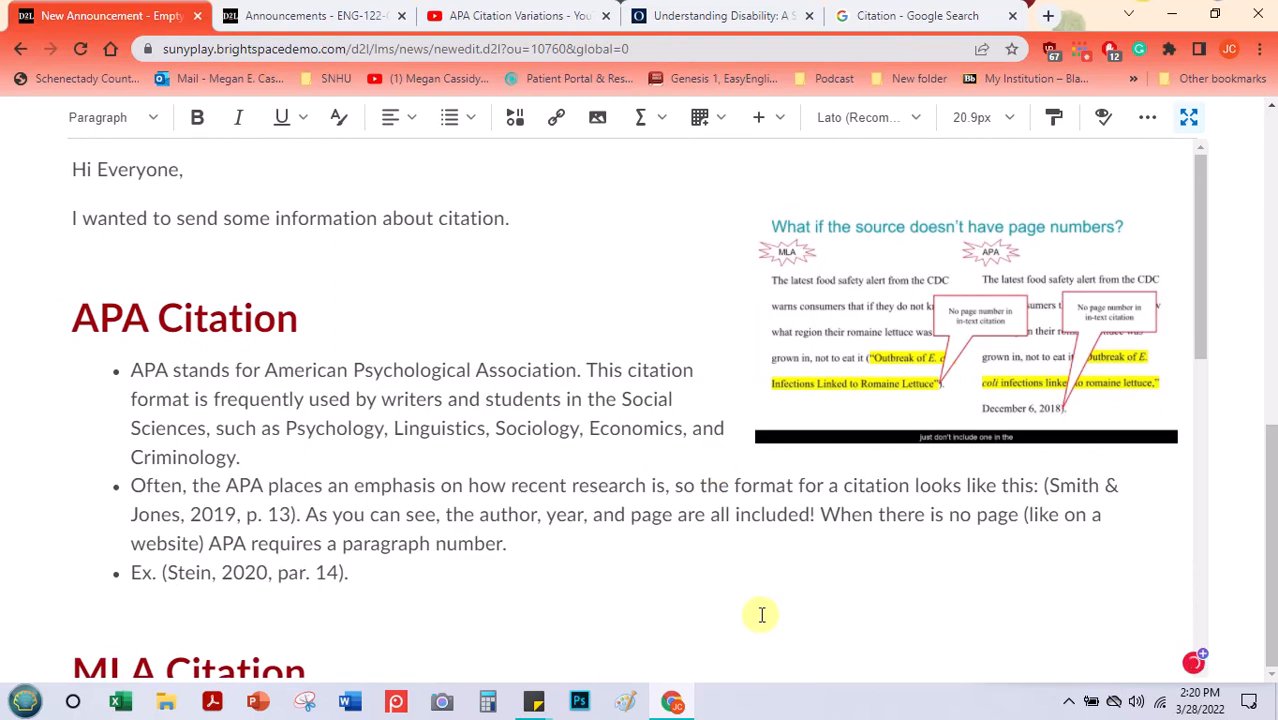
left_click(597, 122)
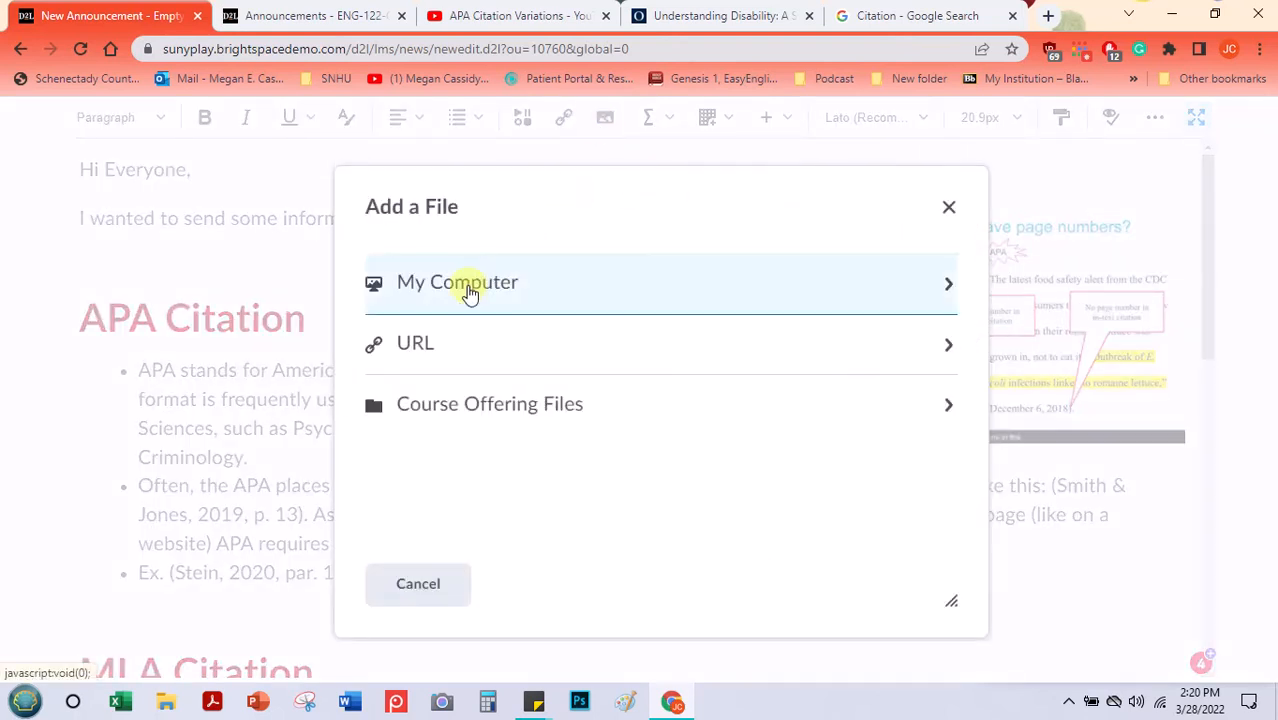
left_click(469, 289)
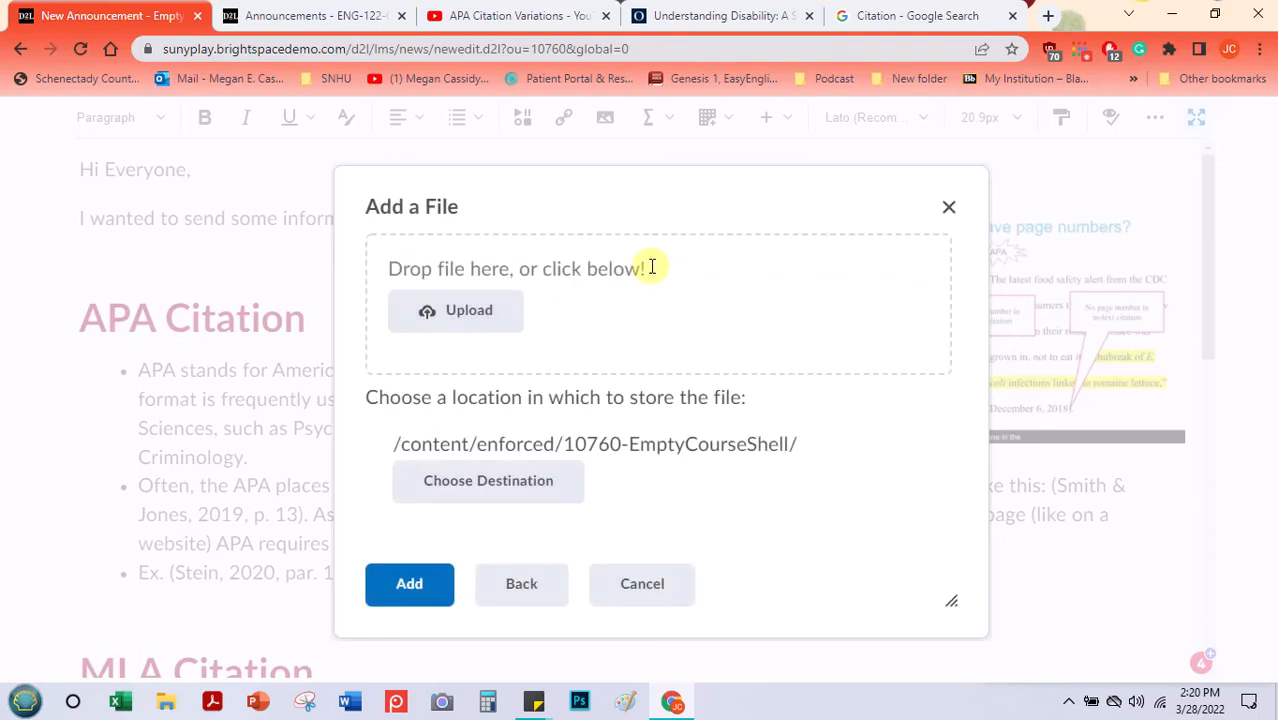
left_click(955, 206)
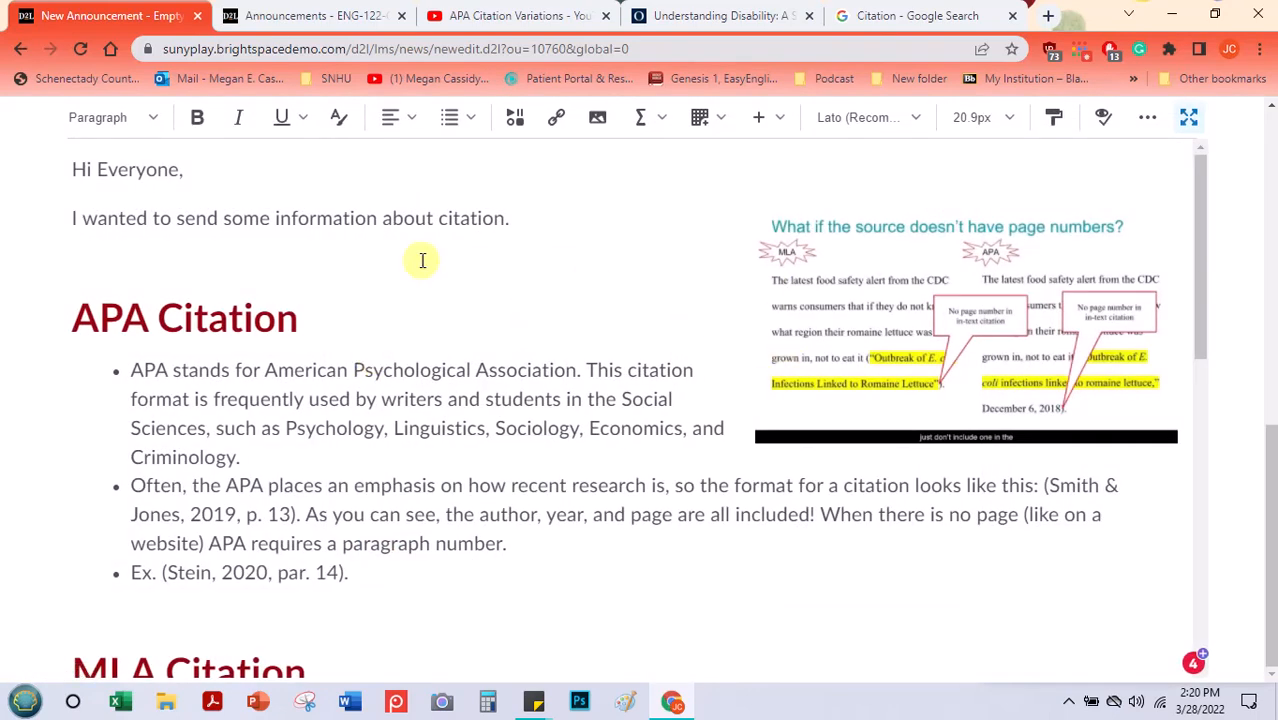
left_click(856, 298)
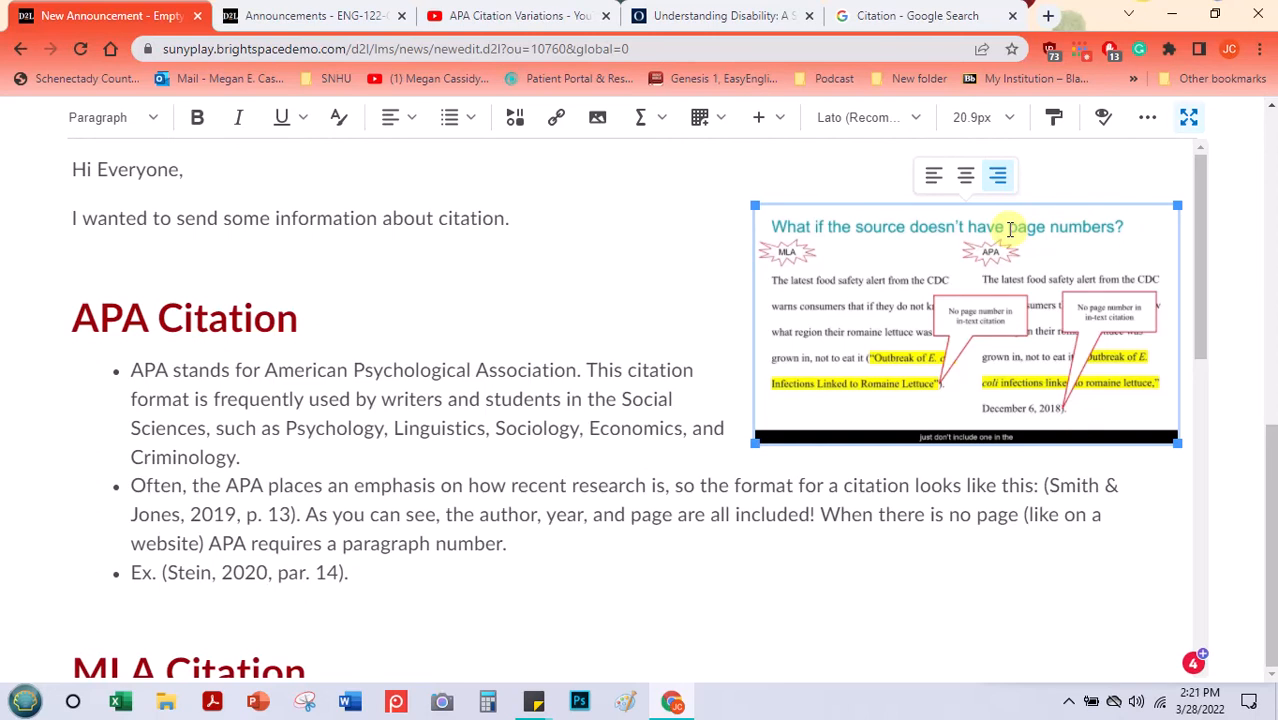
left_click(662, 119)
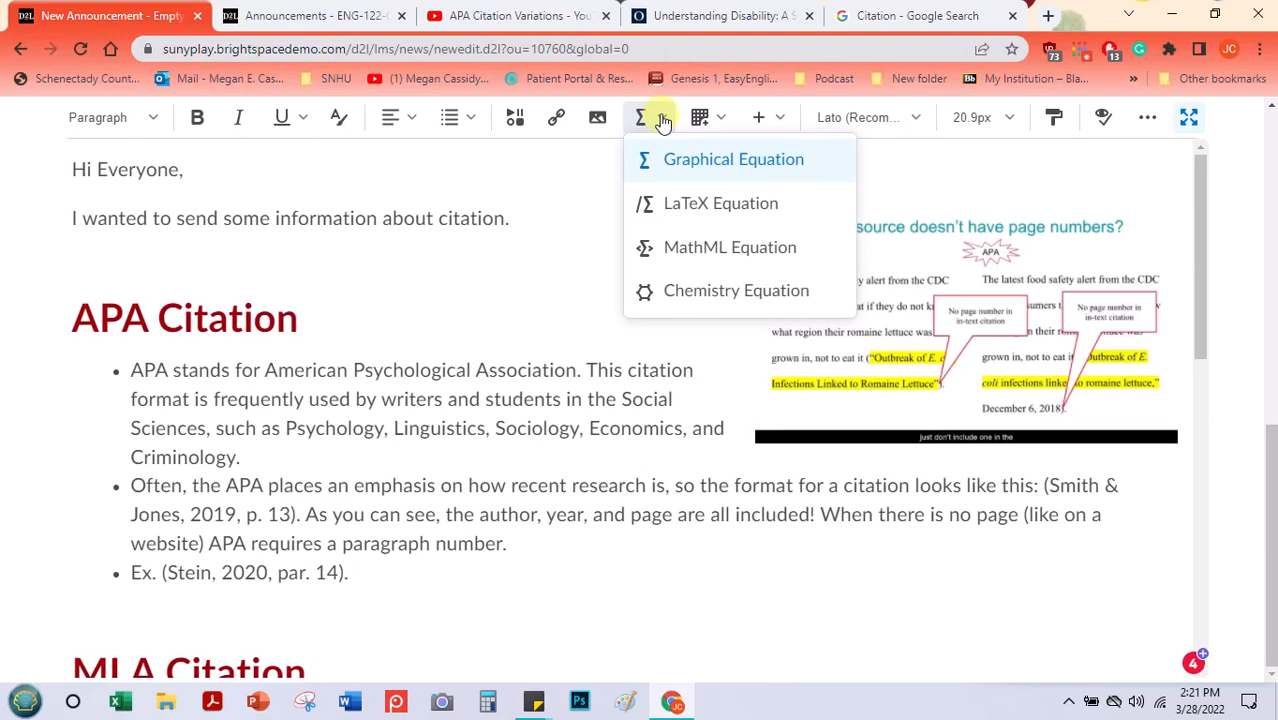
left_click(719, 119)
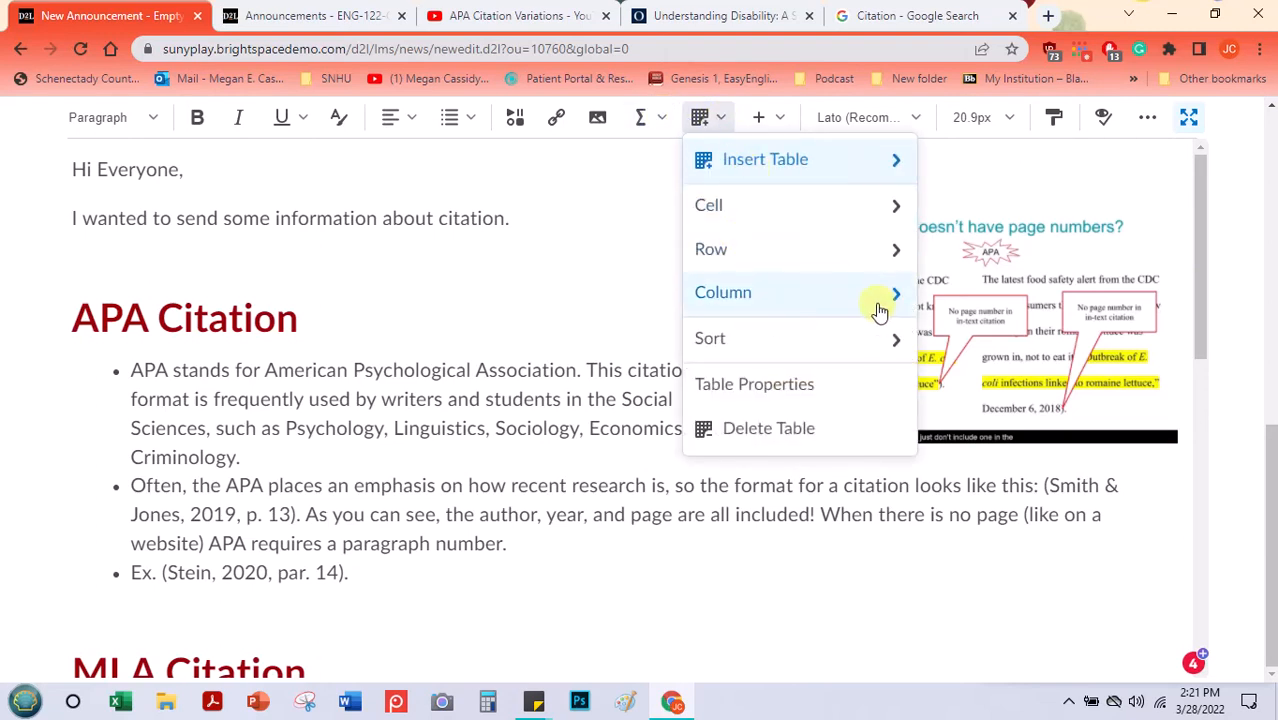
left_click(783, 120)
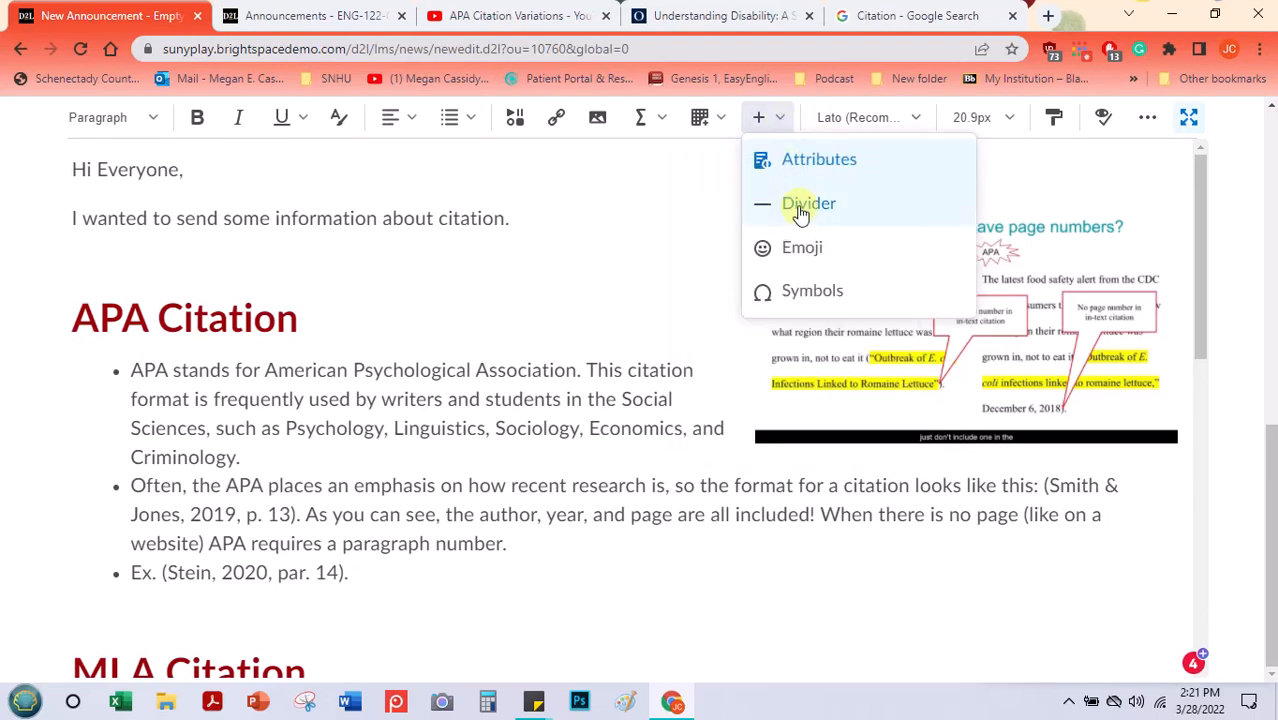
- Insert a divider on the blank line between the APA section and the "MLA Citation" heading
left_click(341, 610)
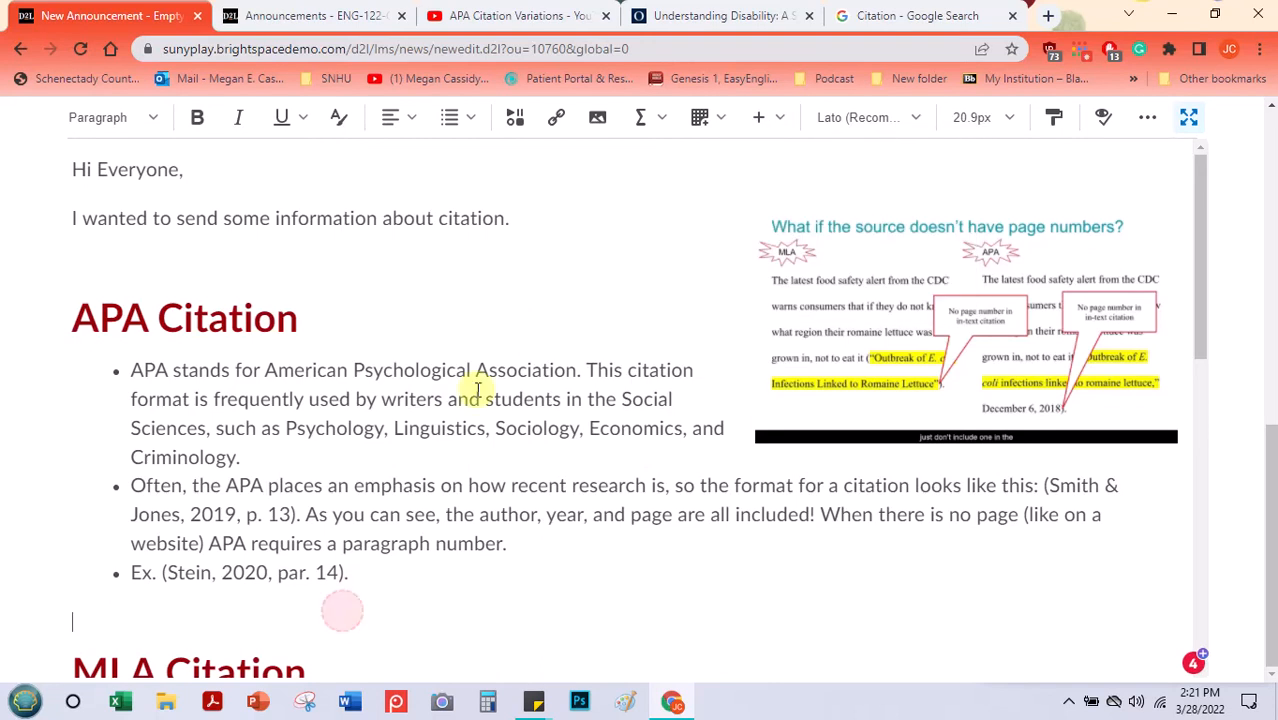
left_click(759, 117)
left_click(795, 198)
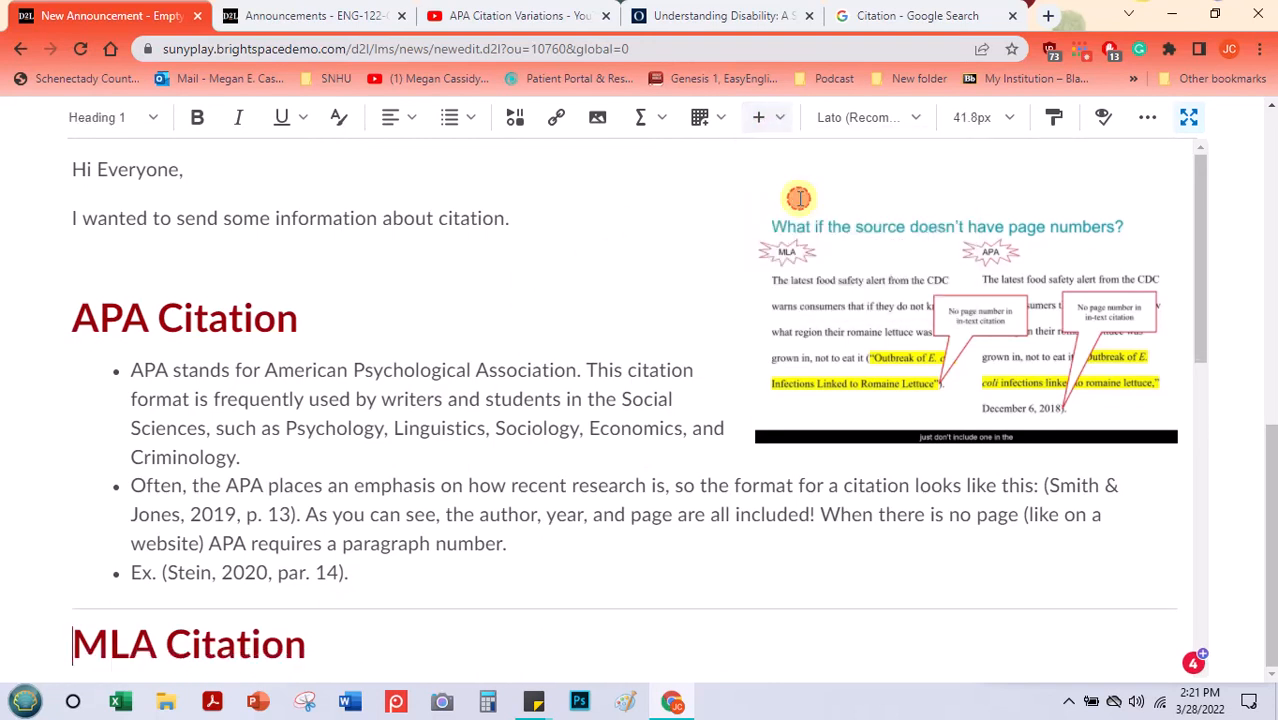
- Insert a divider on the blank line above the "Videos & Websites for More Information and Help!" heading
scroll(401, 434, "down", 5)
scroll(401, 434, "down", 1)
left_click(282, 377)
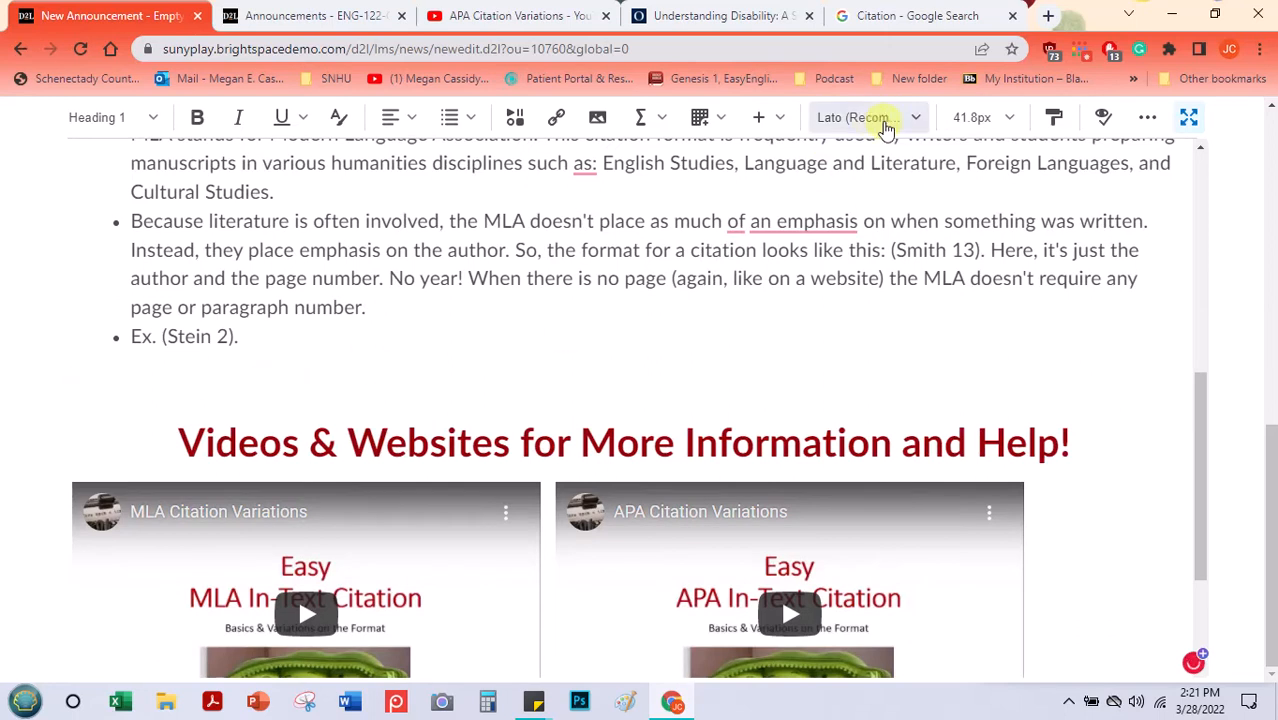
left_click(780, 117)
left_click(795, 204)
left_click(774, 311)
- Run the accessibility check on the announcement content, dismiss its report and exit the full-screen editor
scroll(774, 311, "up", 10)
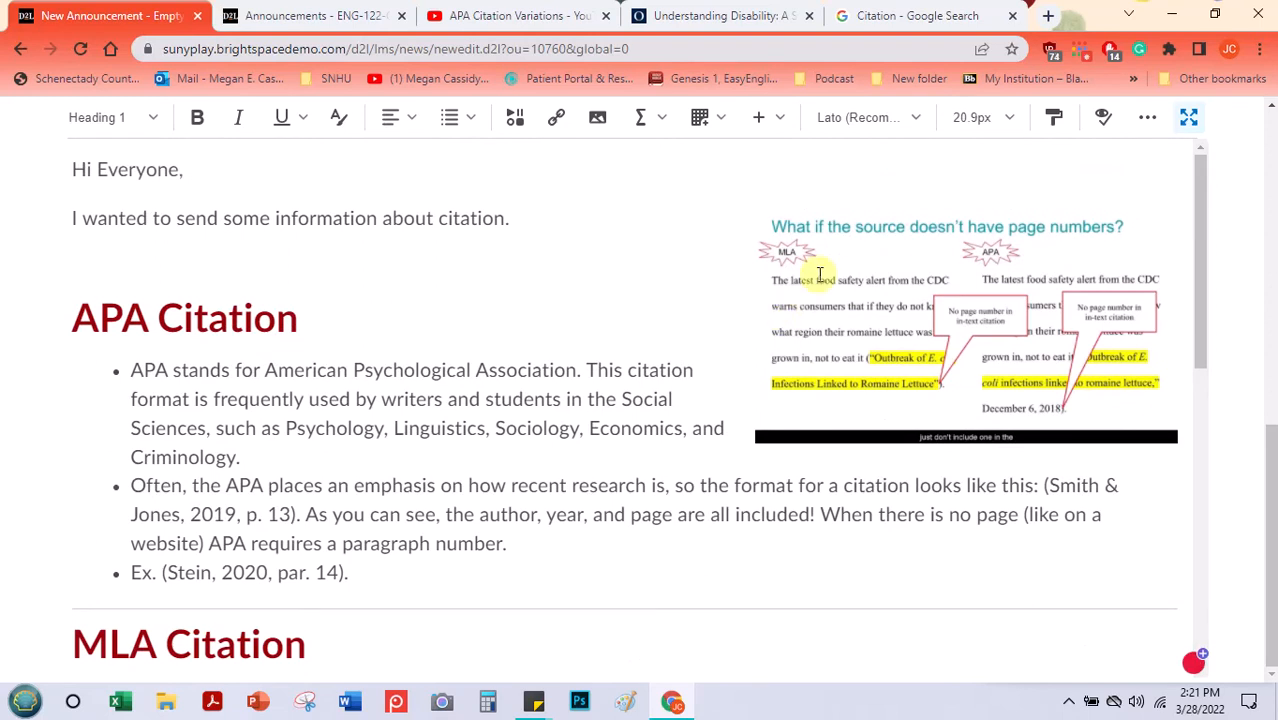
left_click(1103, 119)
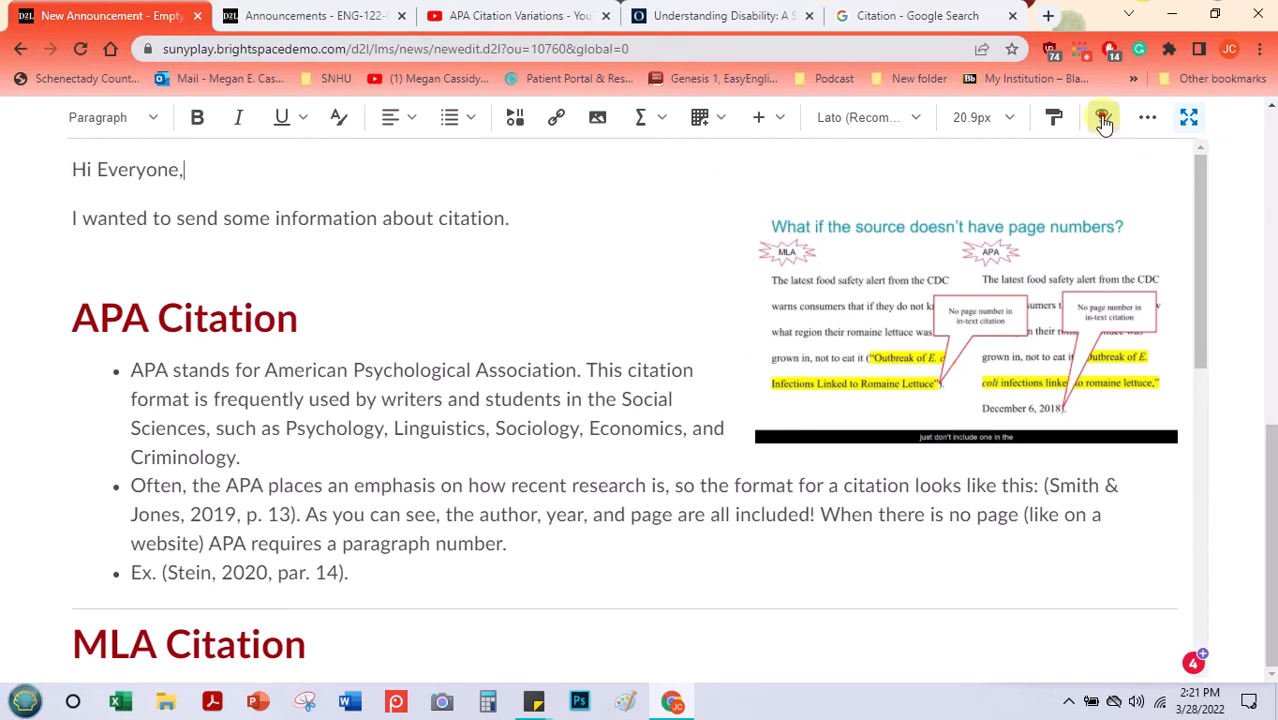
left_click(1103, 119)
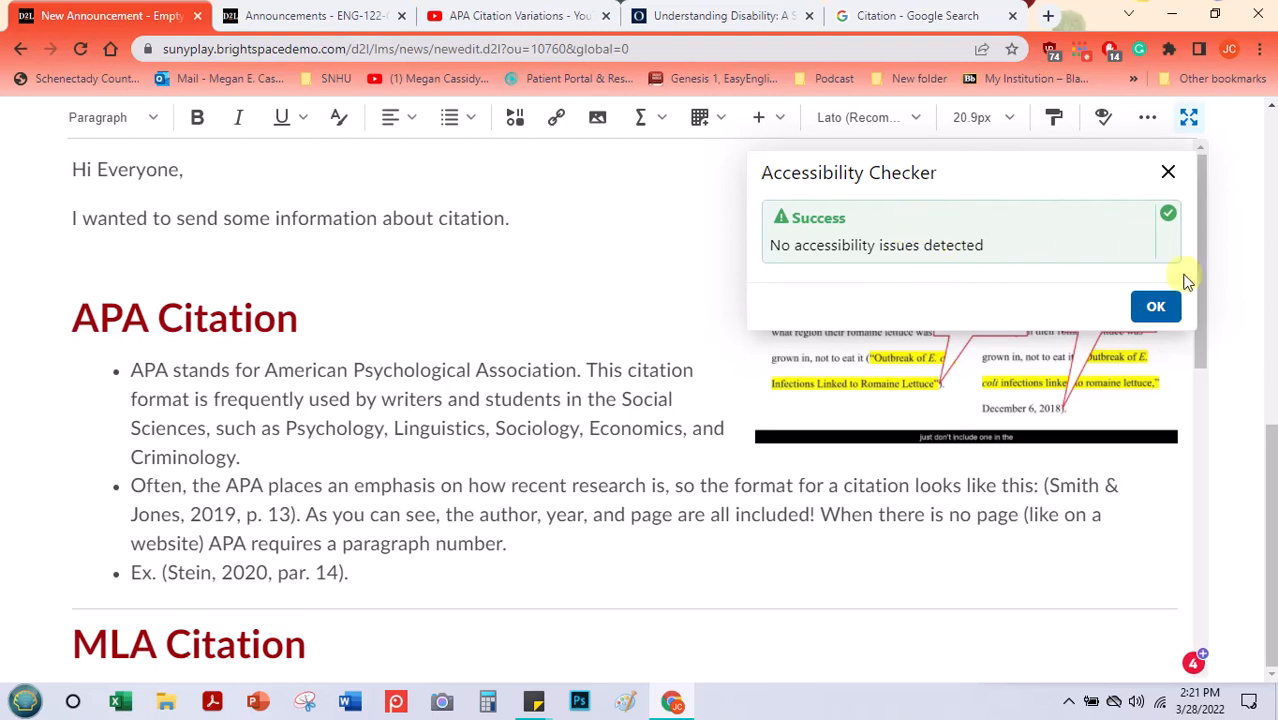
left_click(1156, 309)
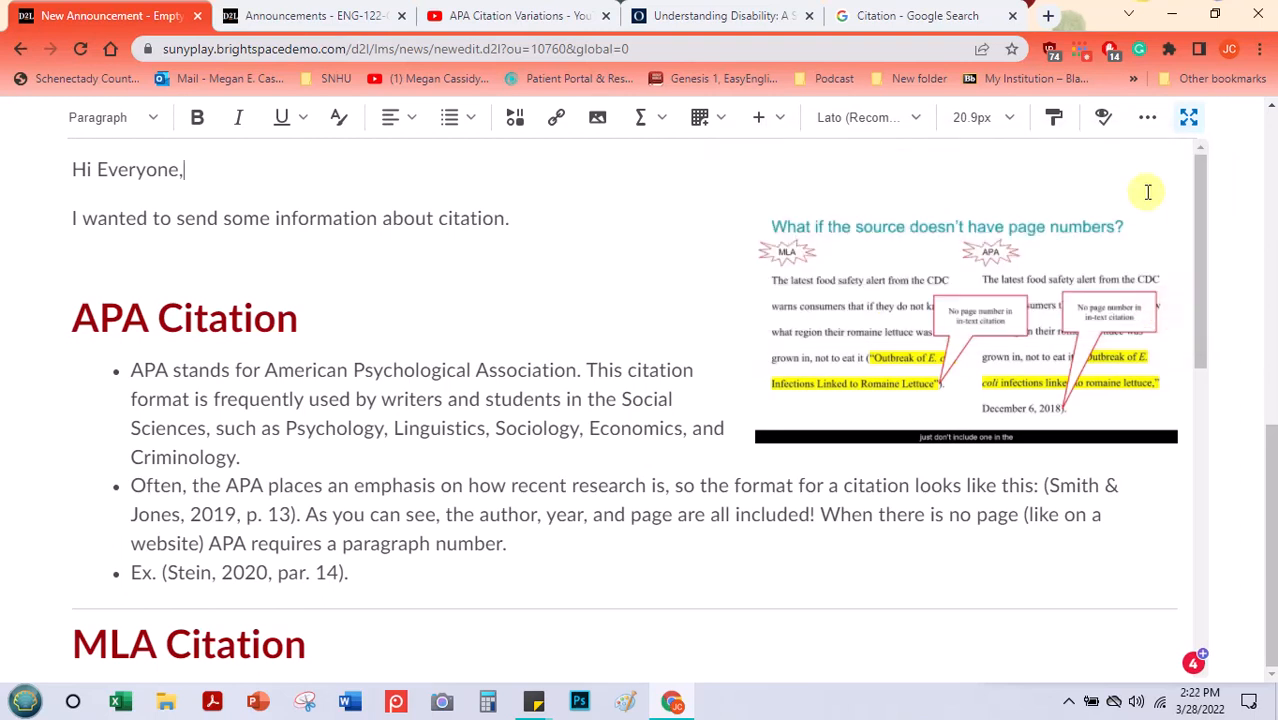
left_click(1189, 120)
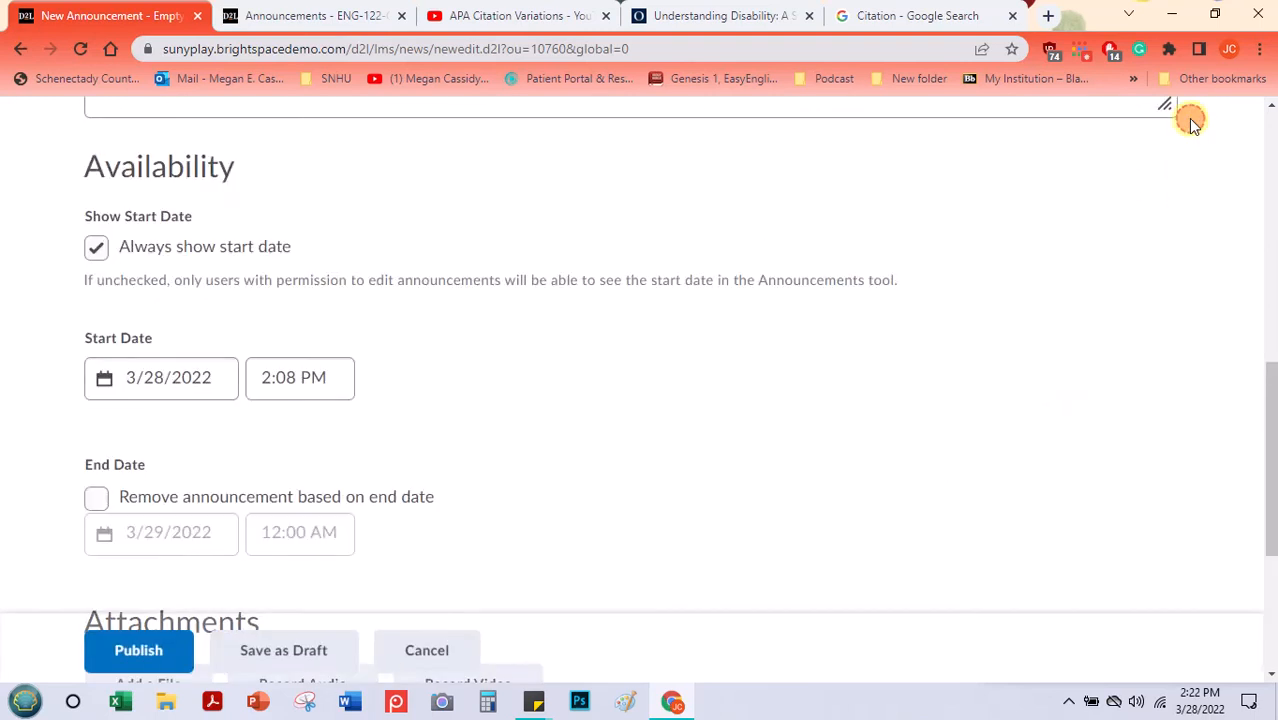
- Review the announcement content in the editor from the greeting down to the Purdue website recommendation
scroll(445, 268, "up", 6)
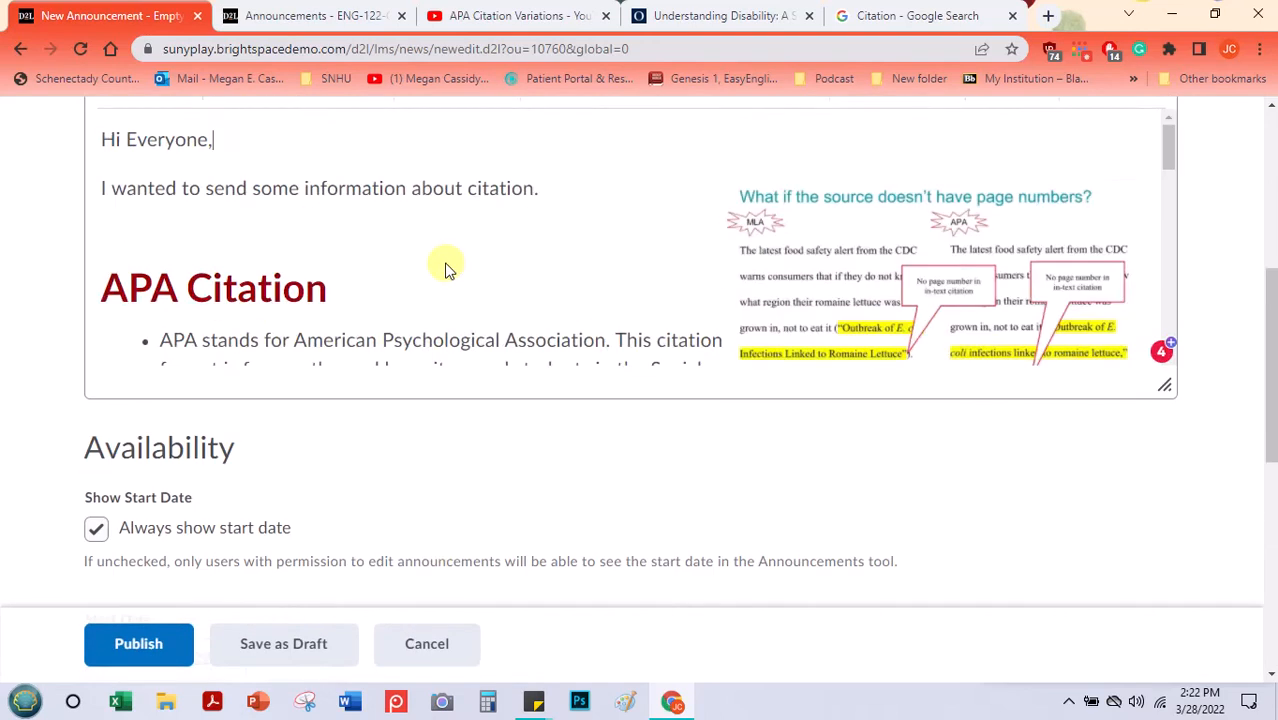
scroll(442, 265, "down", 3)
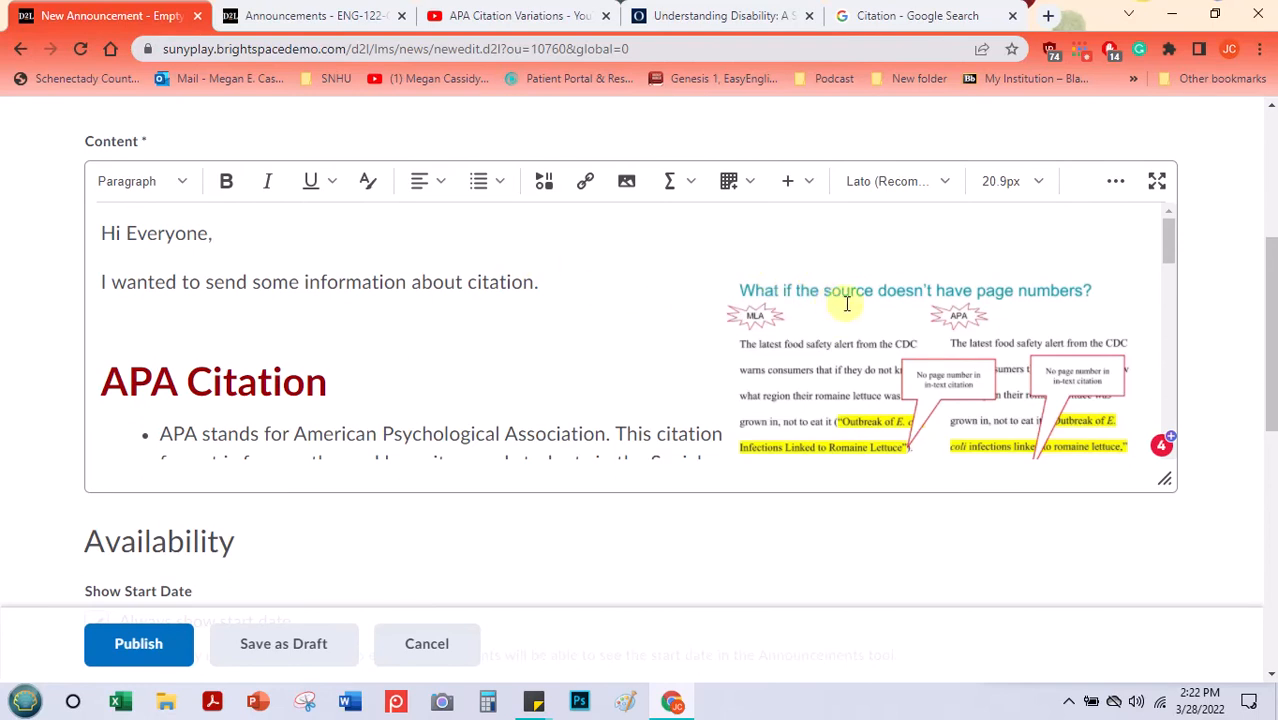
scroll(818, 262, "down", 15)
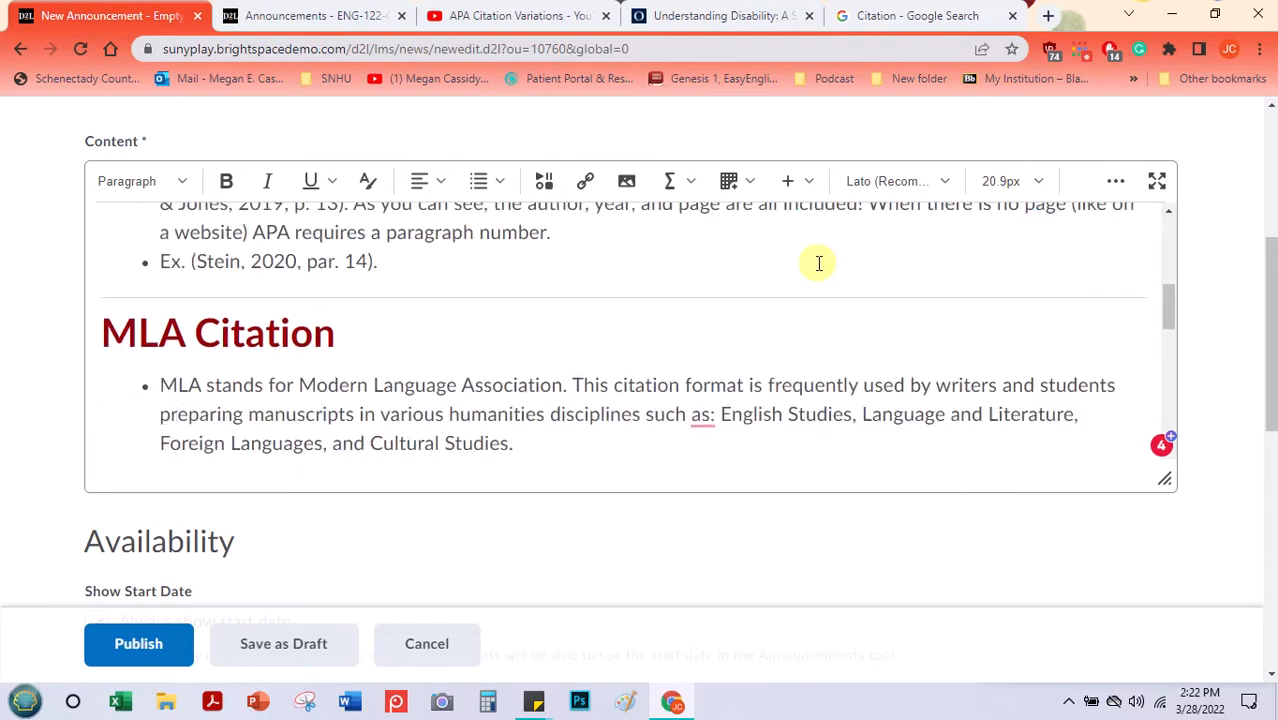
scroll(818, 265, "down", 5)
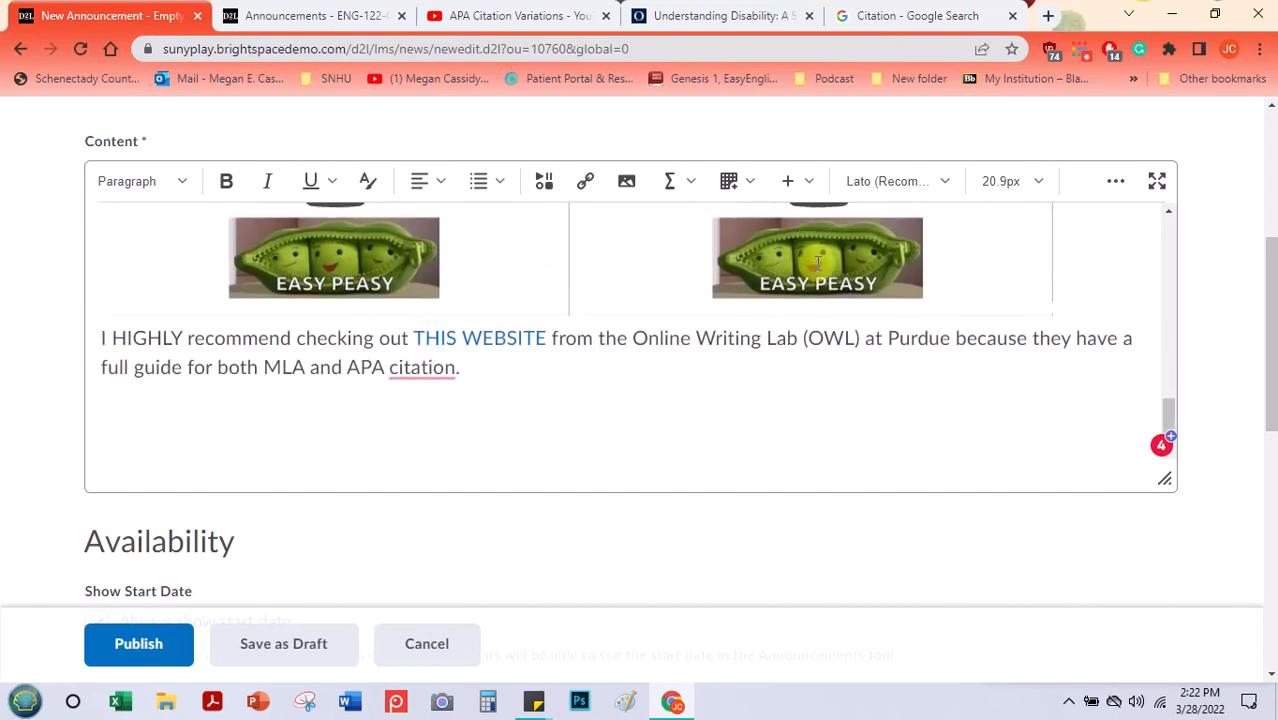
scroll(365, 332, "up", 1)
scroll(365, 332, "down", 2)
scroll(365, 332, "up", 2)
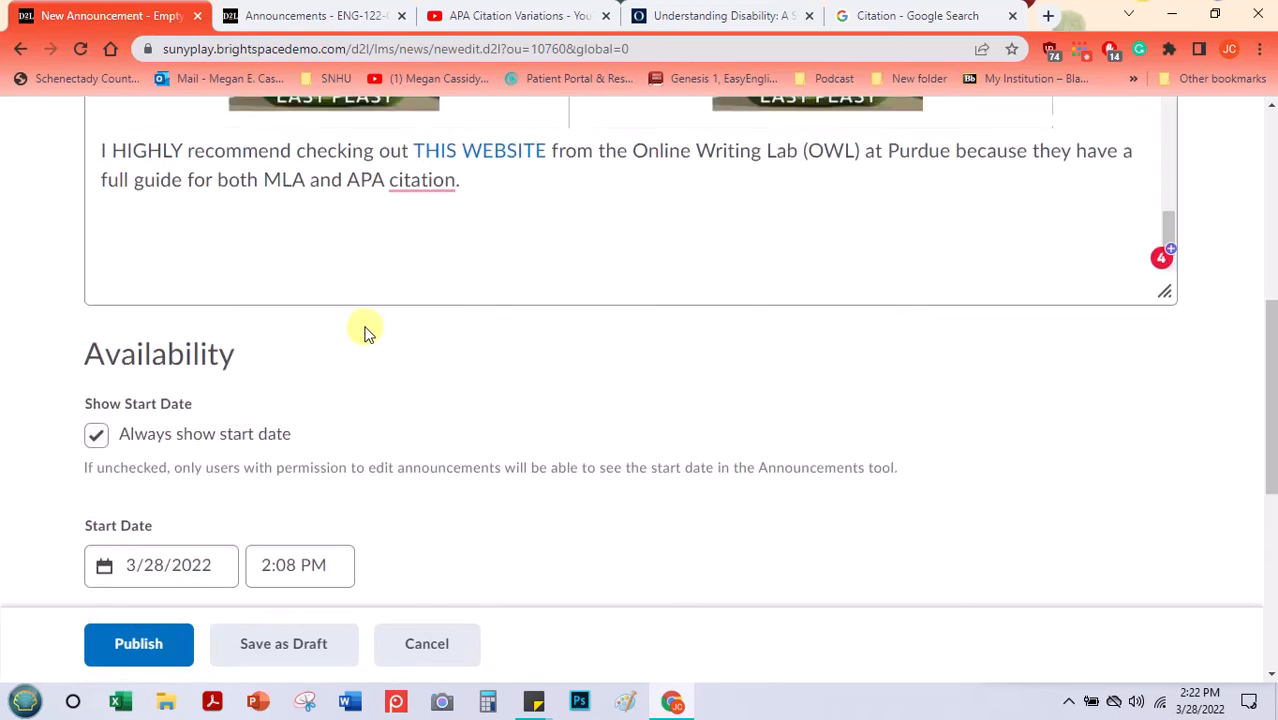
- Set the announcement's start date to 3/29/2022 and its start time to 7:00 AM
scroll(288, 242, "down", 2)
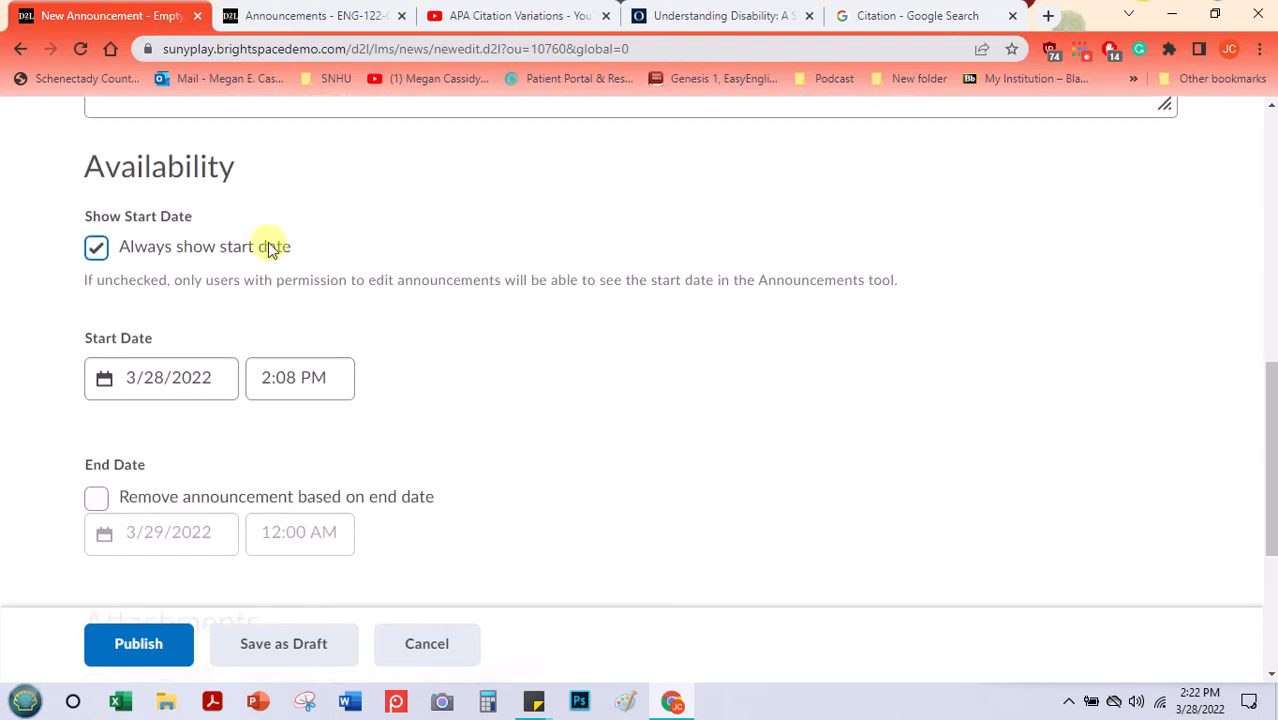
left_click(129, 375)
scroll(129, 372, "down", 2)
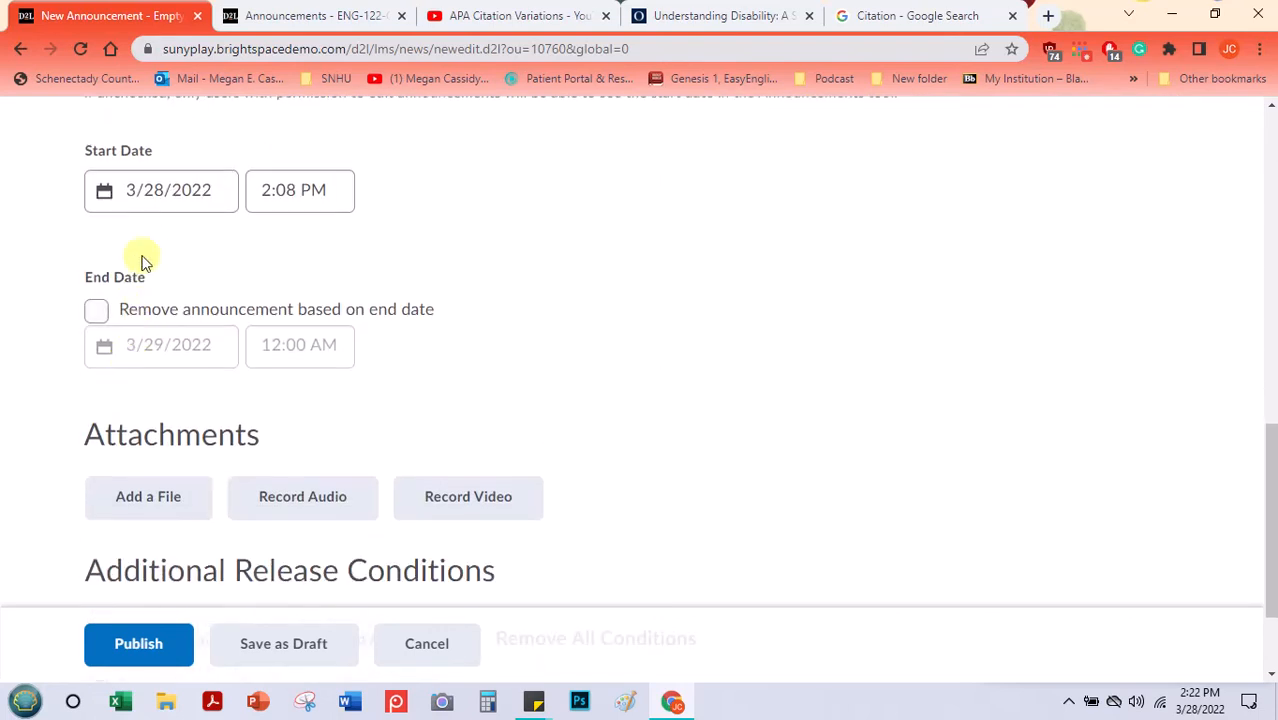
left_click(510, 213)
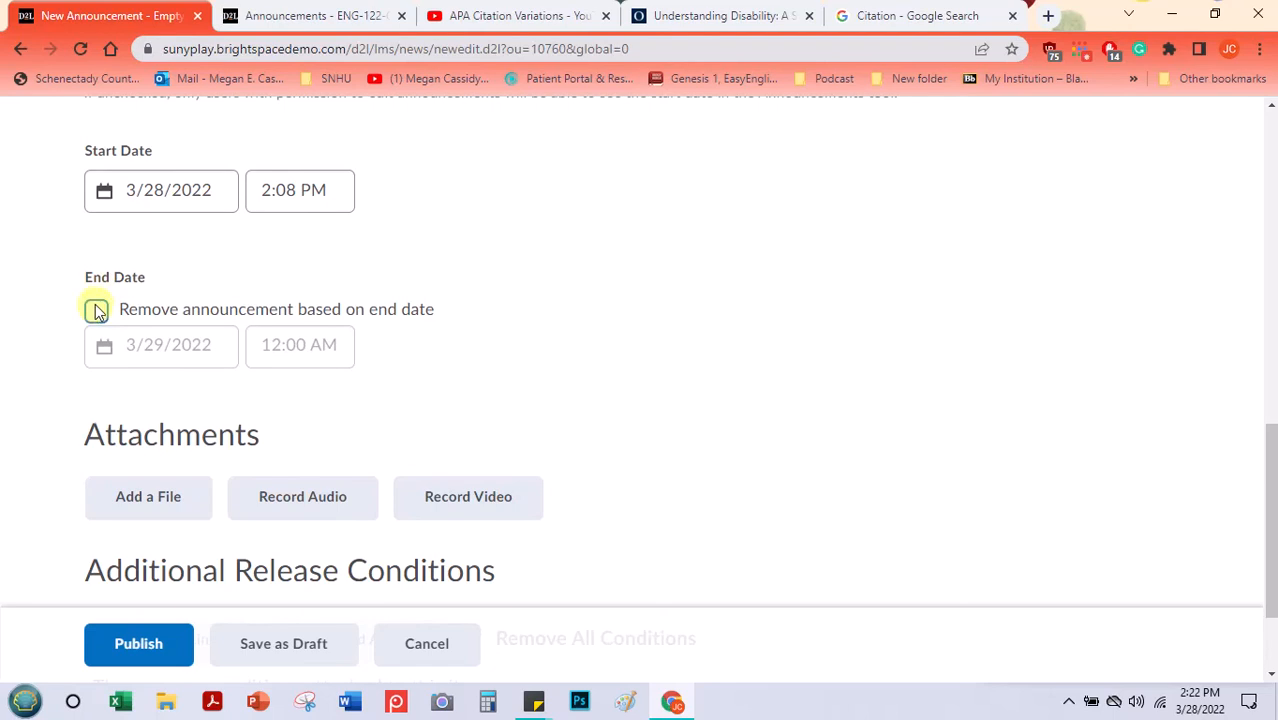
left_click(137, 190)
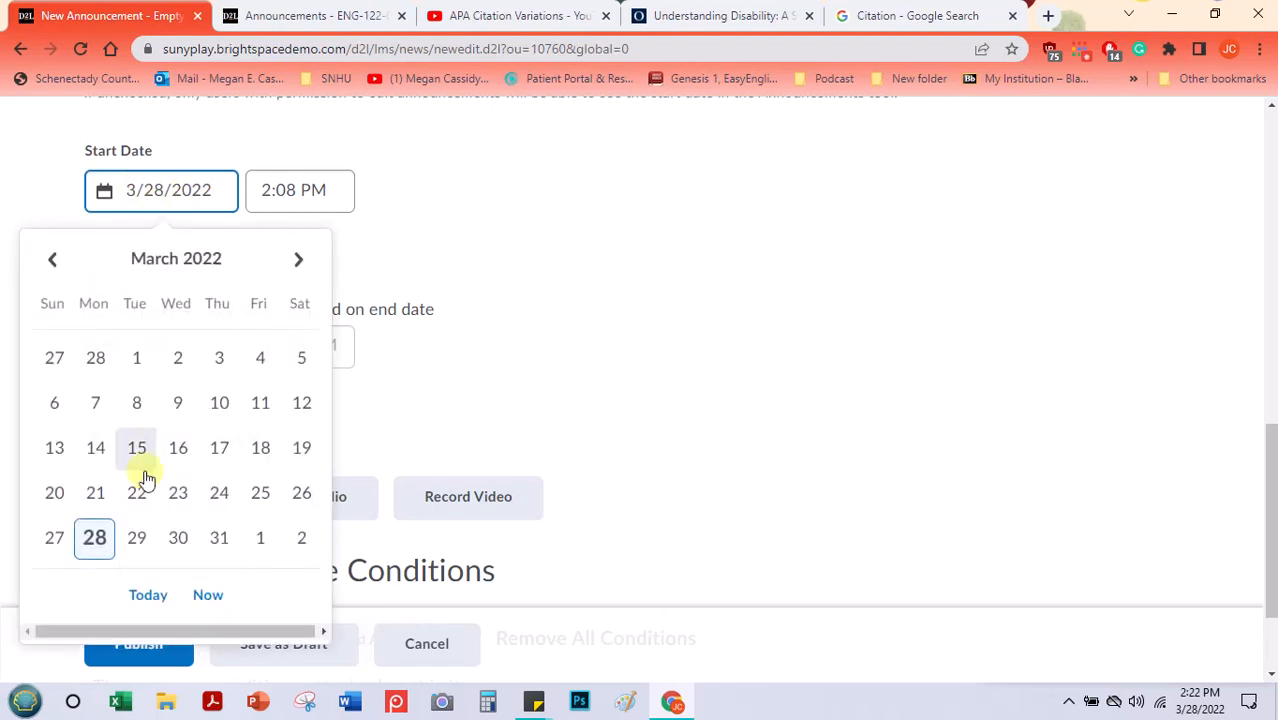
left_click(135, 545)
left_click(262, 194)
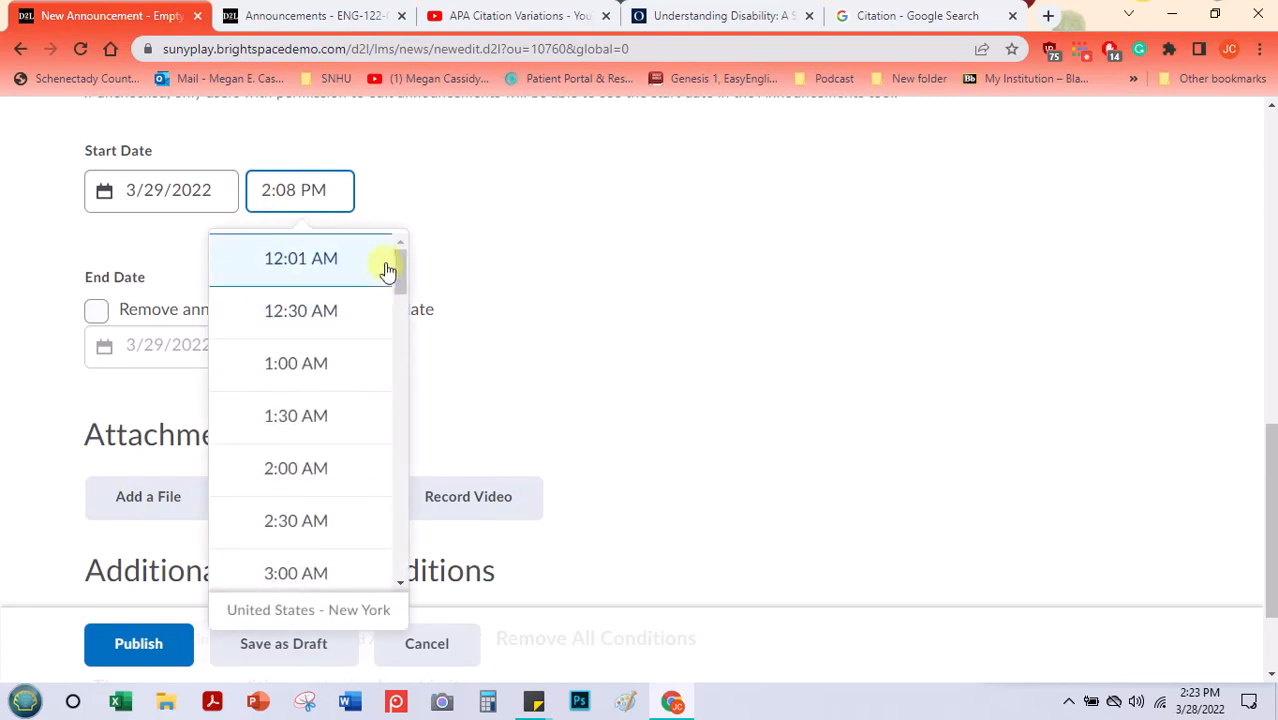
left_click_drag(397, 263, 394, 343)
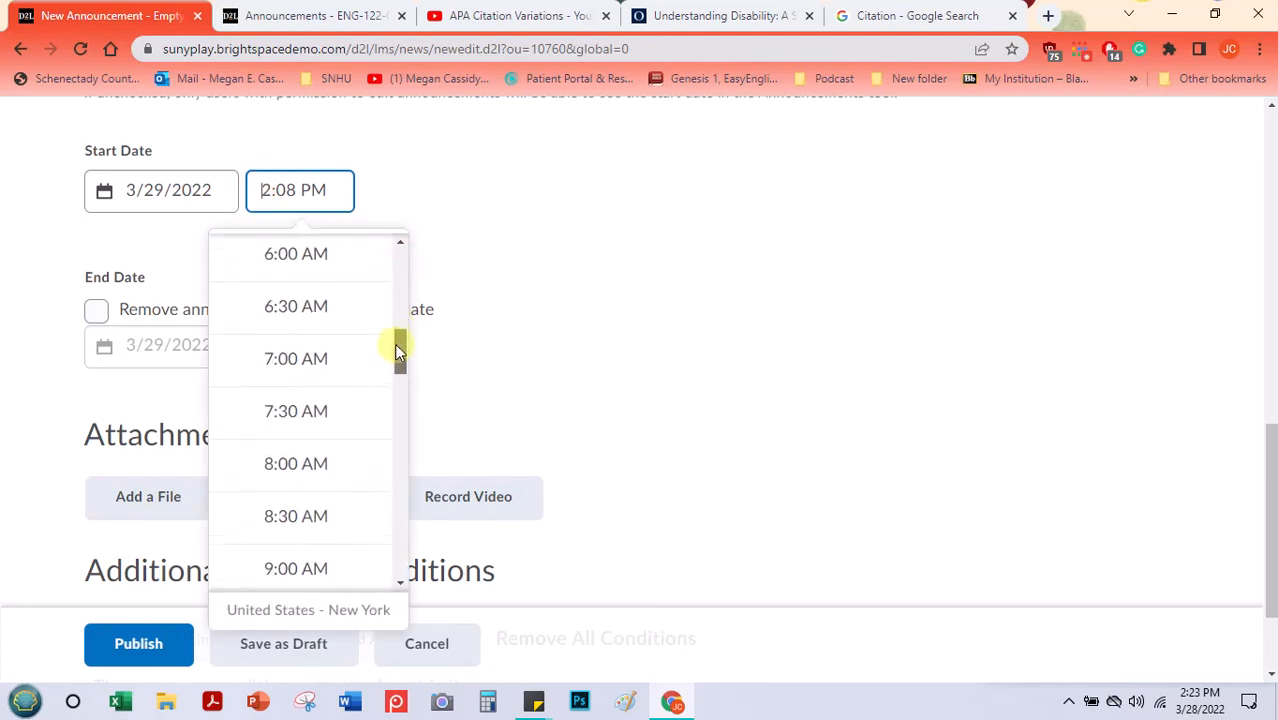
left_click(306, 362)
- Publish the announcement without an end date, attachments or release conditions
scroll(213, 275, "down", 3)
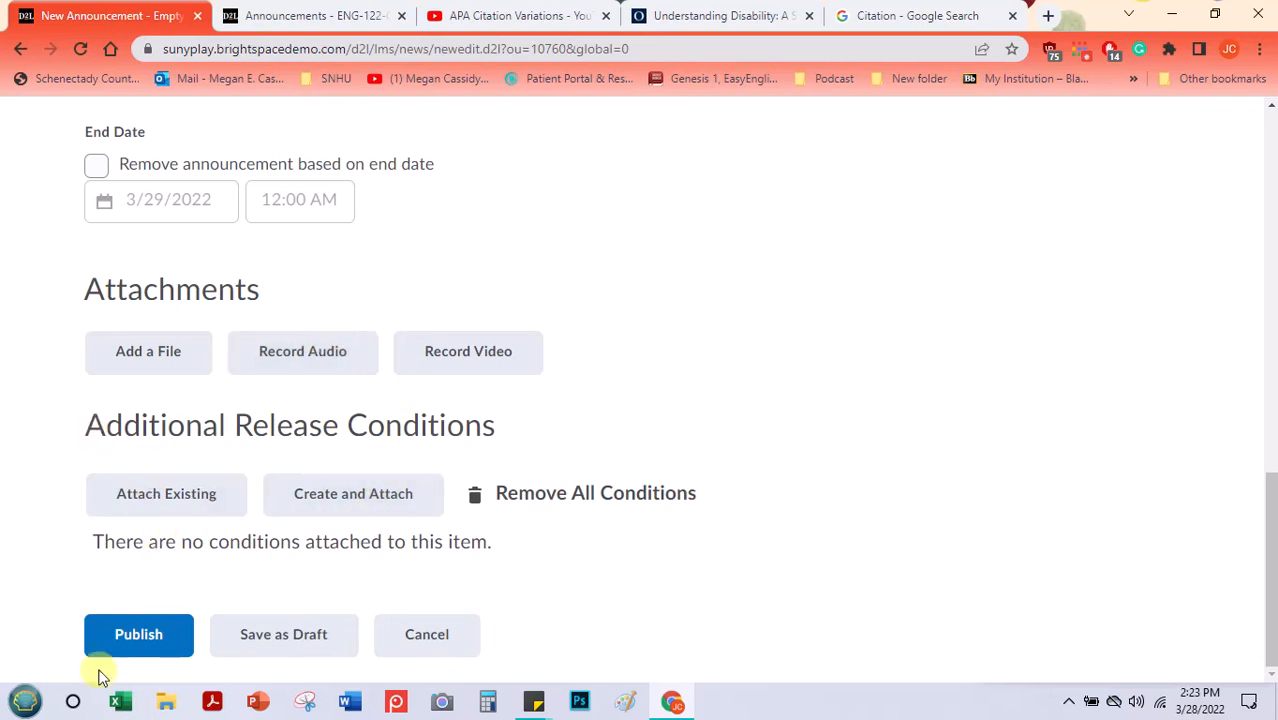
left_click(131, 636)
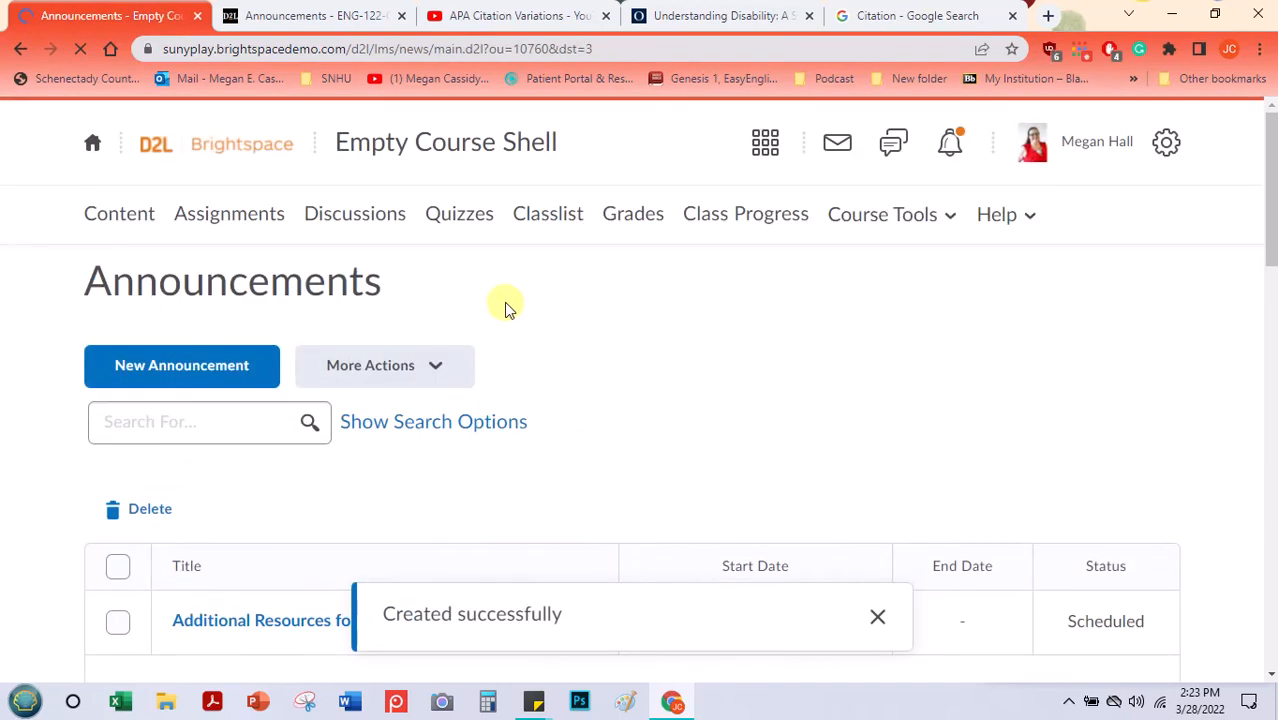
- Examine the "Additional Resources for Week 2" entry in the announcements list, including its layout, dividers, videos, link, start date and status
scroll(744, 425, "down", 1)
scroll(740, 418, "down", 5)
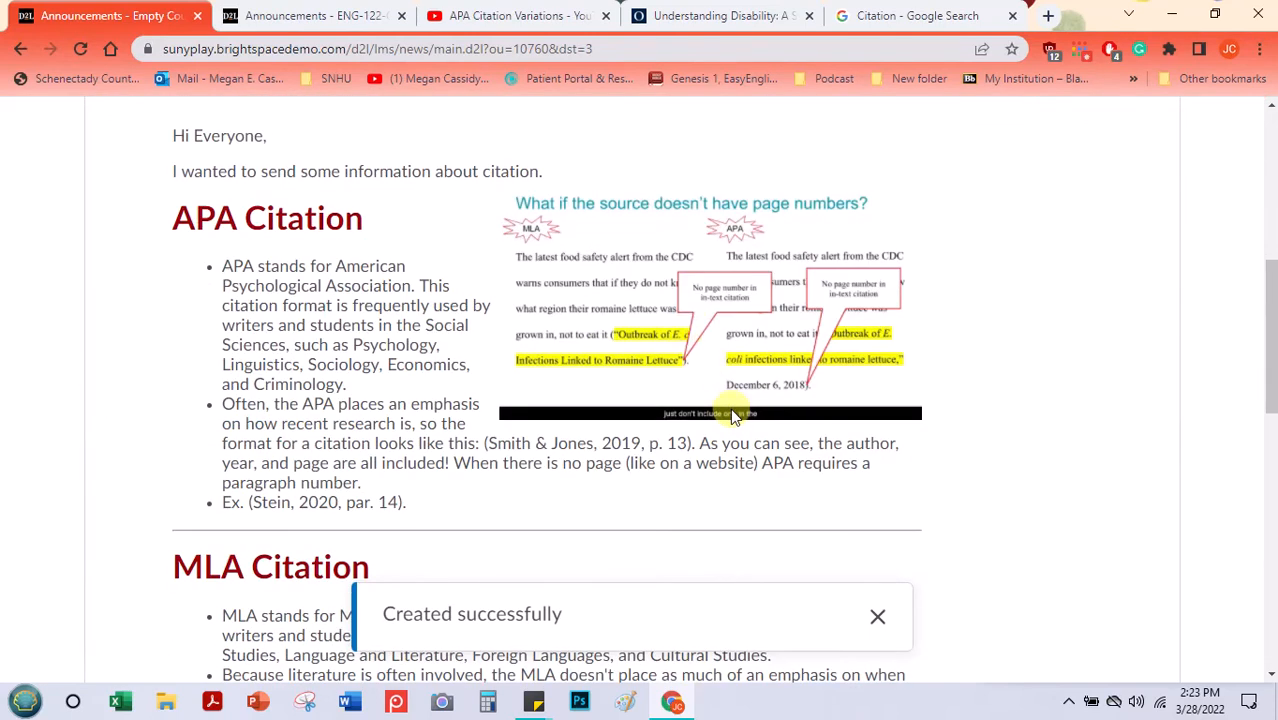
scroll(594, 272, "down", 4)
scroll(590, 271, "down", 5)
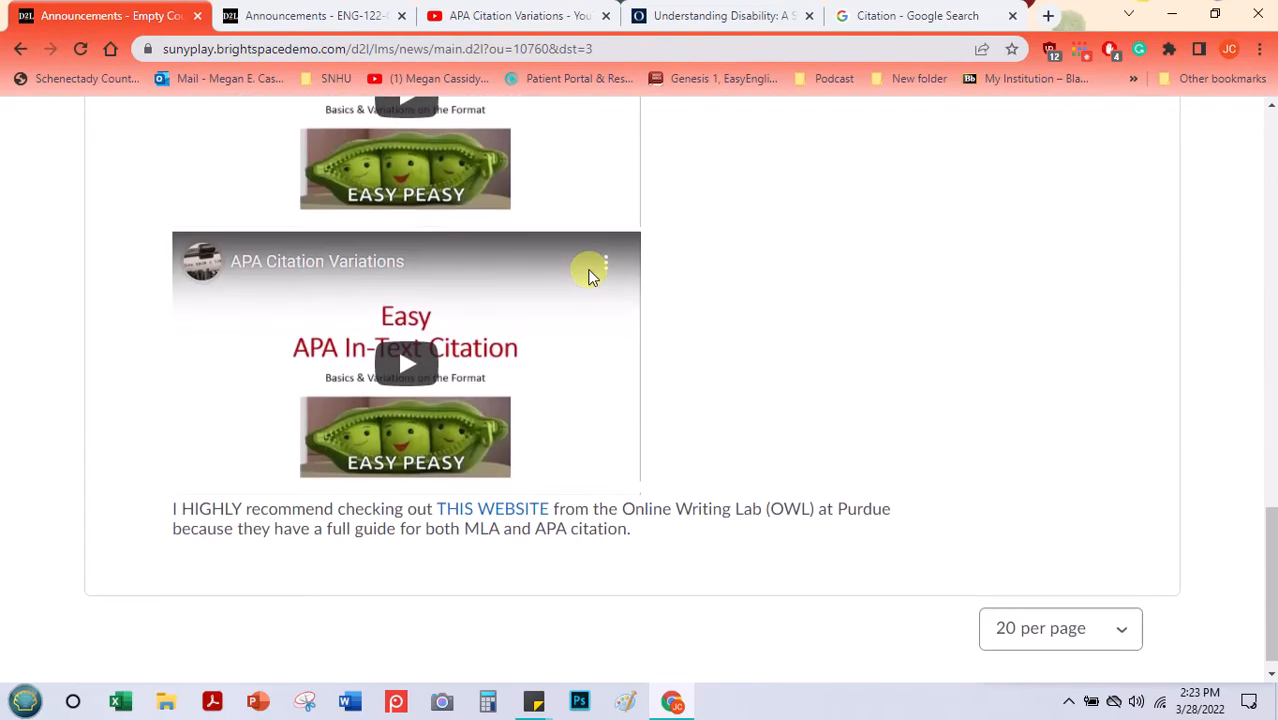
scroll(561, 475, "up", 10)
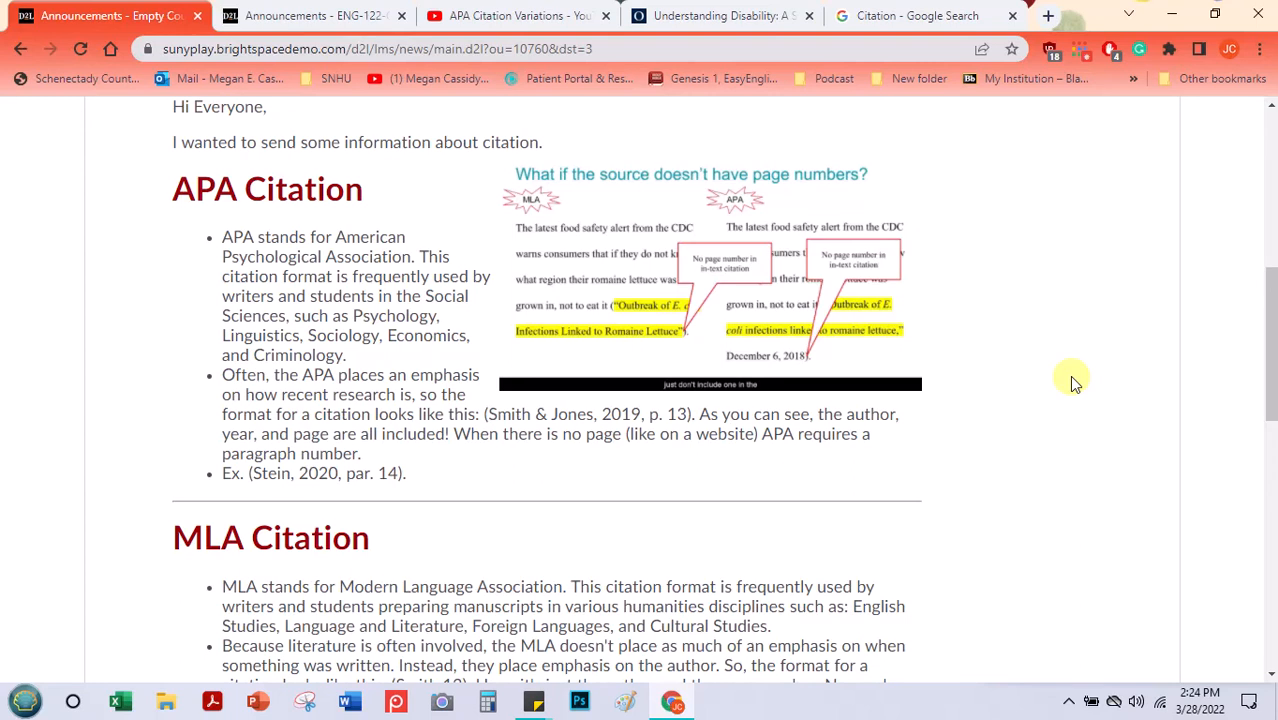
left_click_drag(173, 190, 789, 456)
left_click(789, 456)
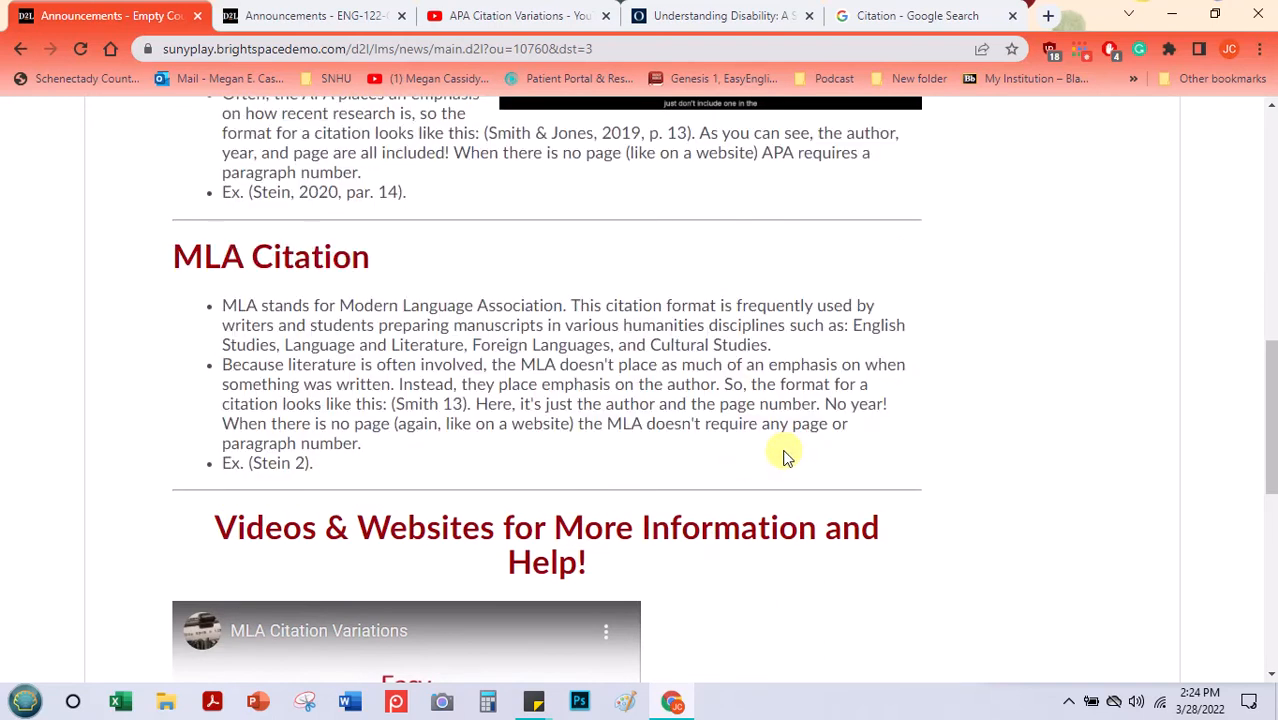
scroll(784, 456, "up", 8)
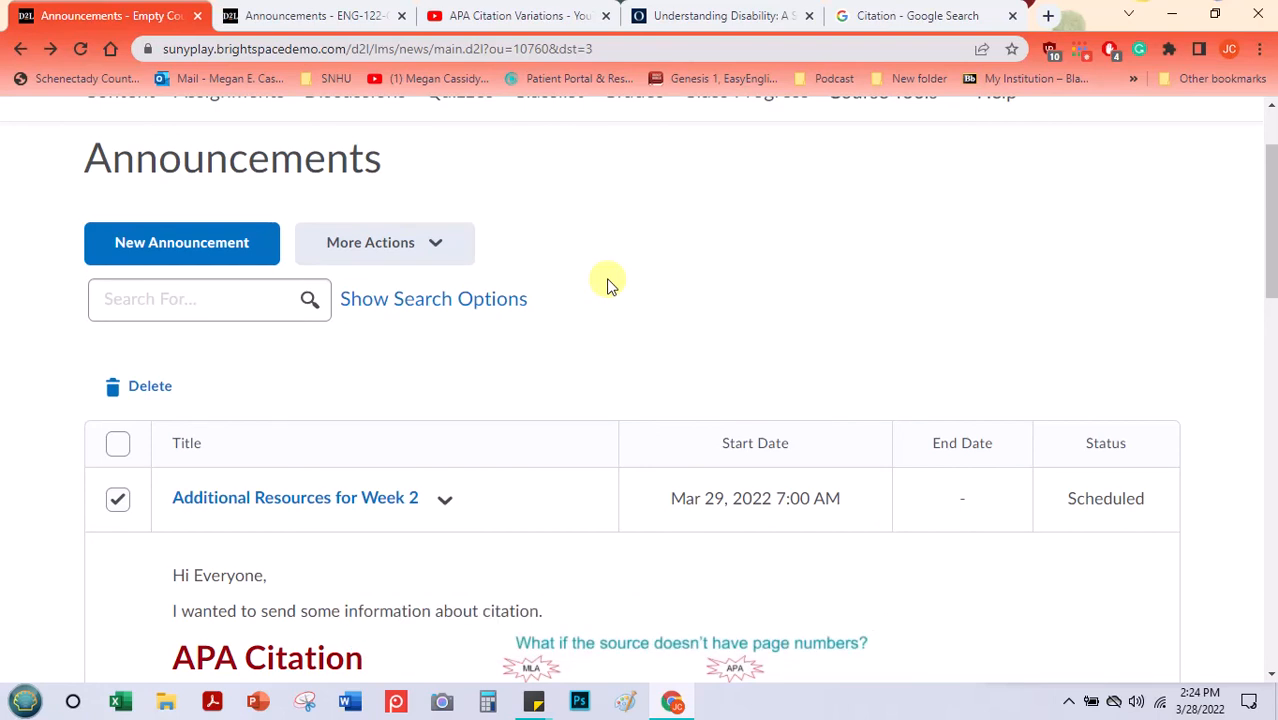
scroll(294, 357, "down", 2)
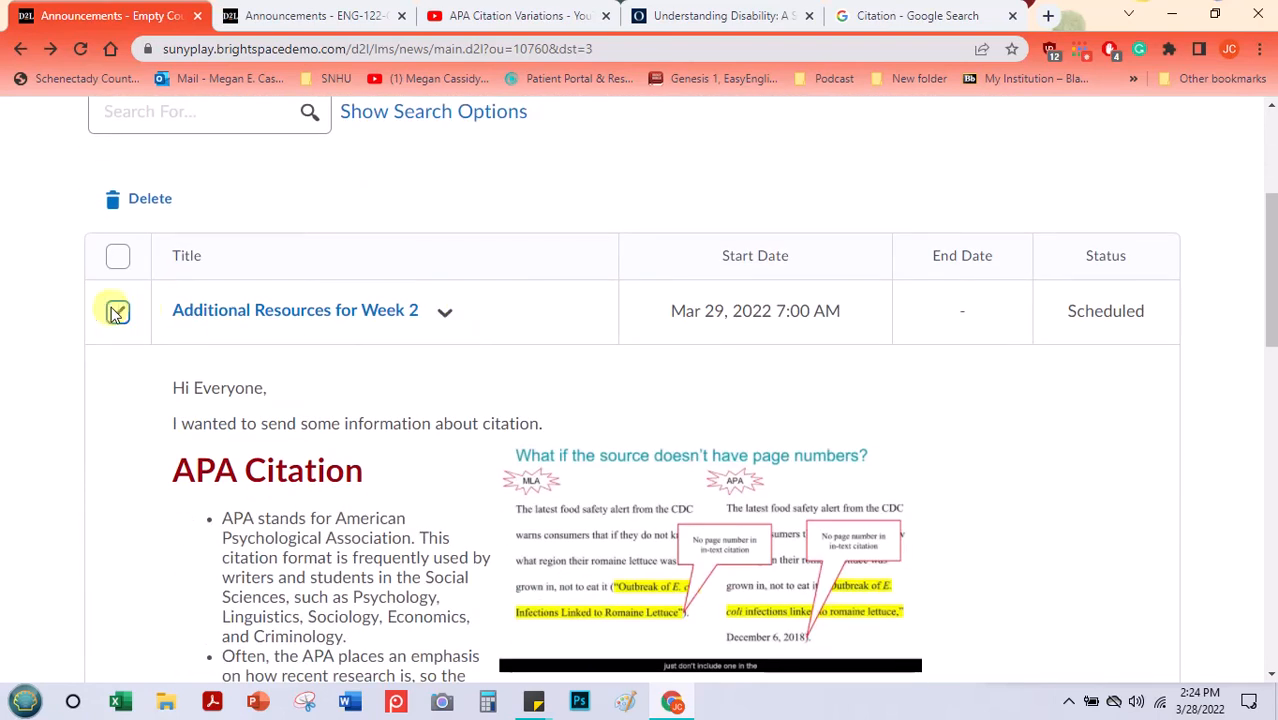
scroll(112, 317, "up", 1)
scroll(112, 317, "up", 1)
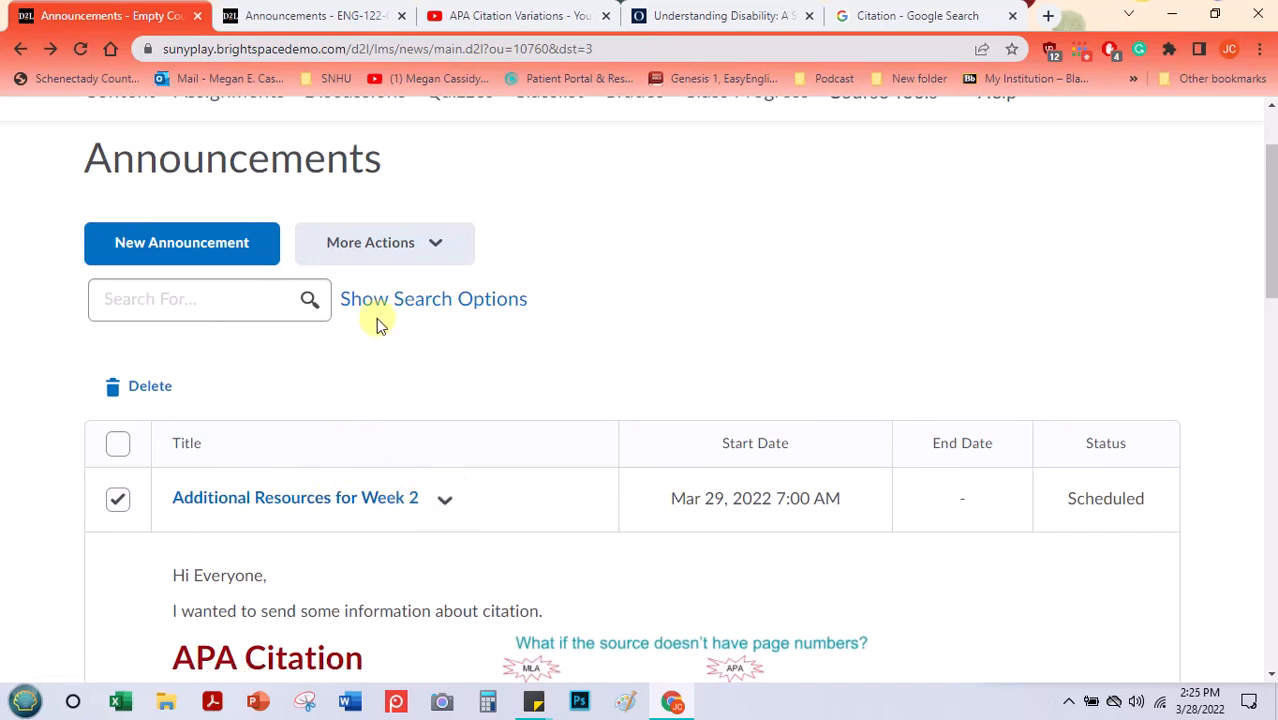
left_click(428, 248)
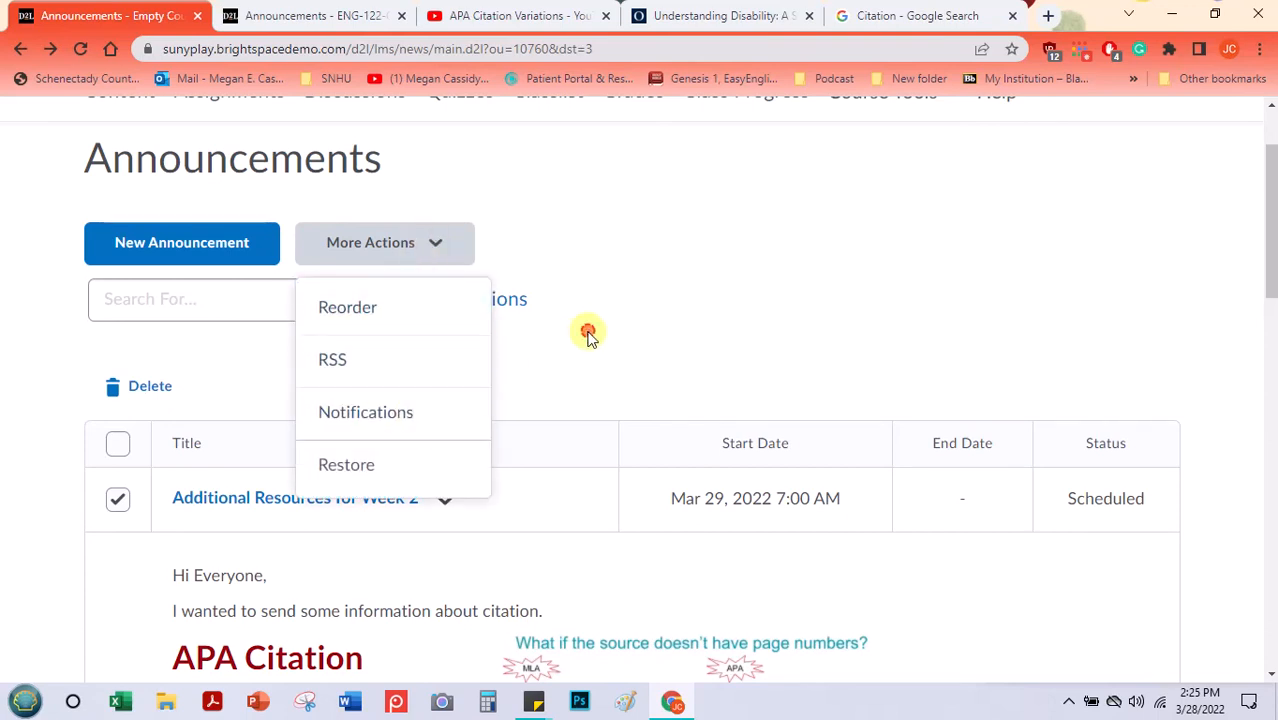
left_click(587, 331)
left_click(450, 505)
left_click(390, 245)
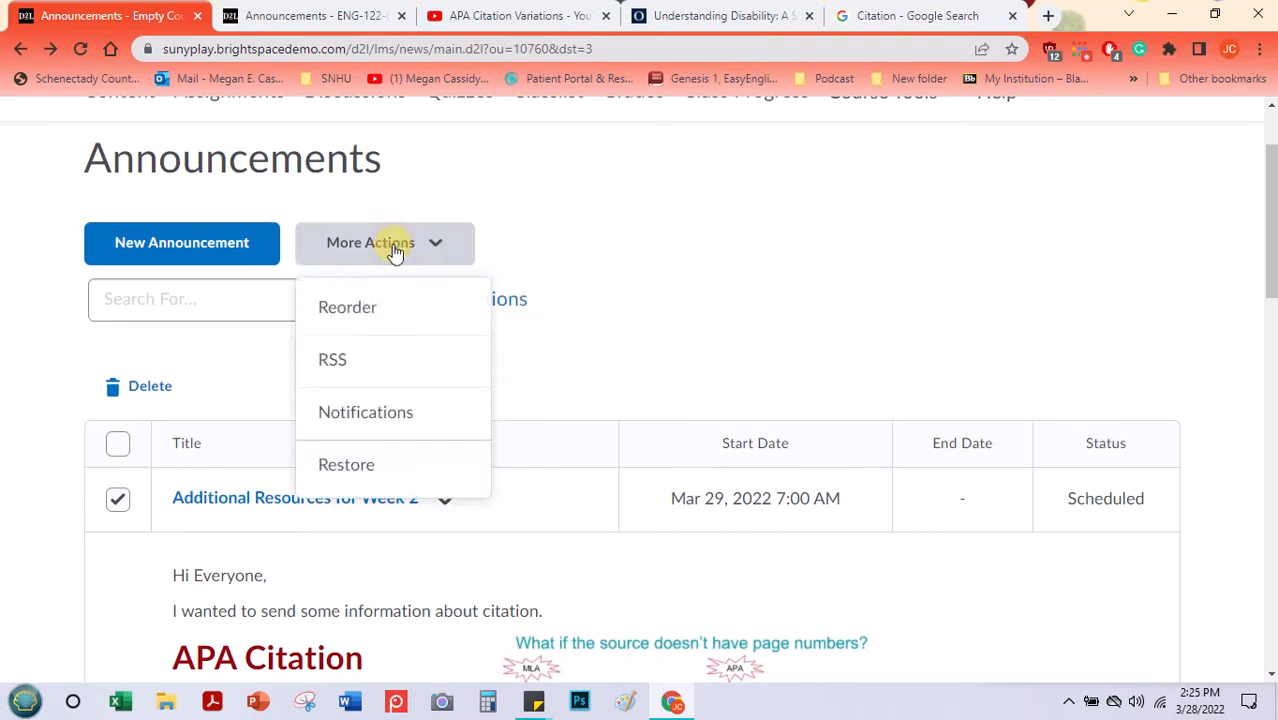
left_click(571, 294)
- Open the "Additional Resources for Week 2" announcement for editing and delete the page-number comparison image beside the APA Citation section
left_click(444, 498)
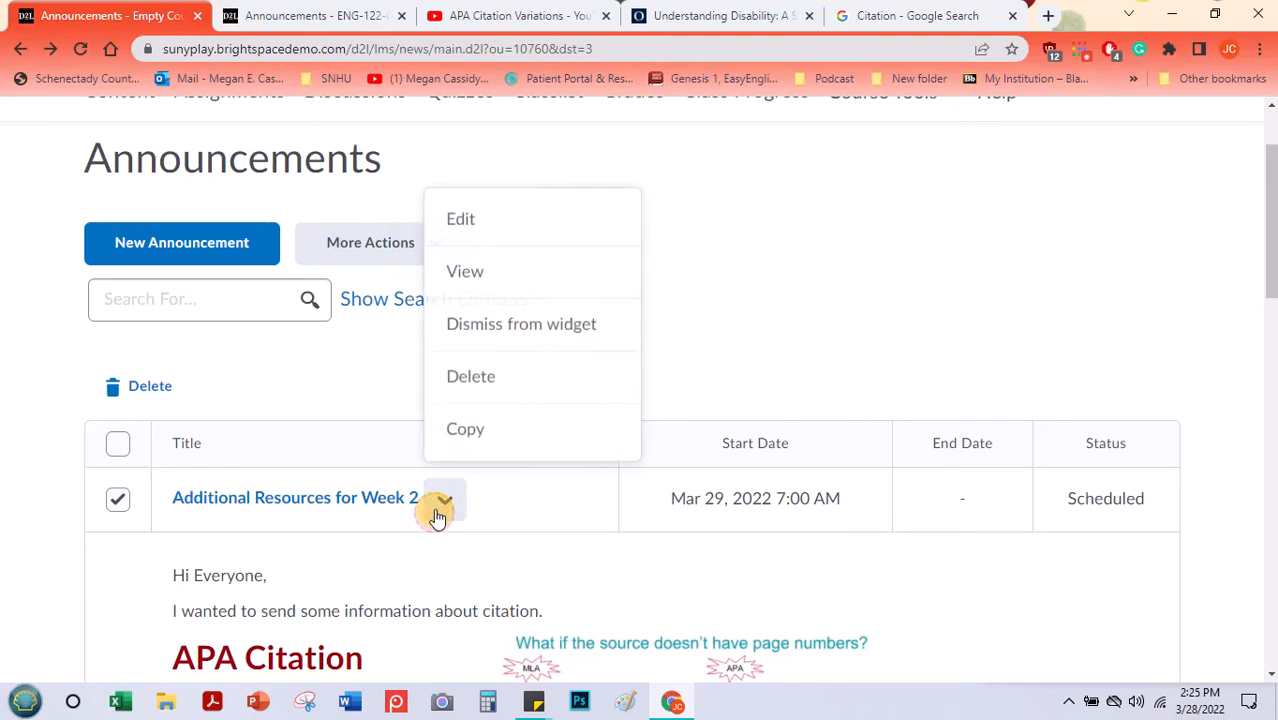
left_click(462, 220)
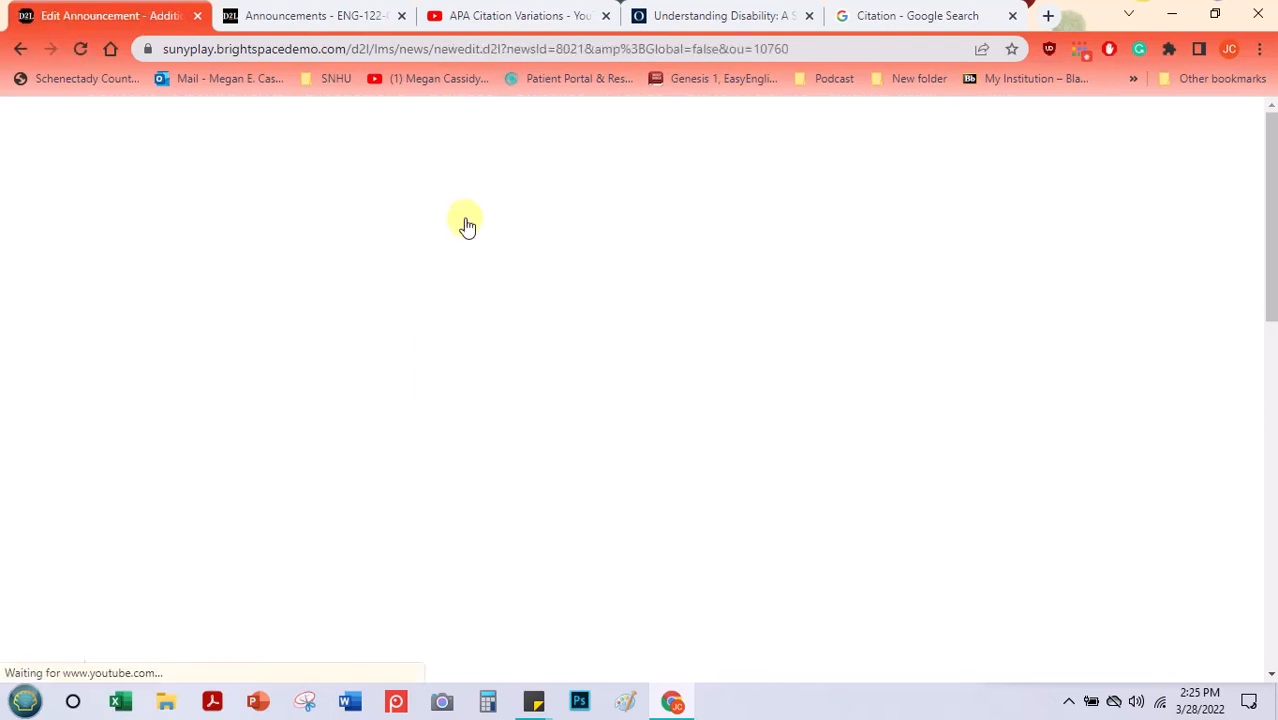
left_click_drag(404, 369, 919, 374)
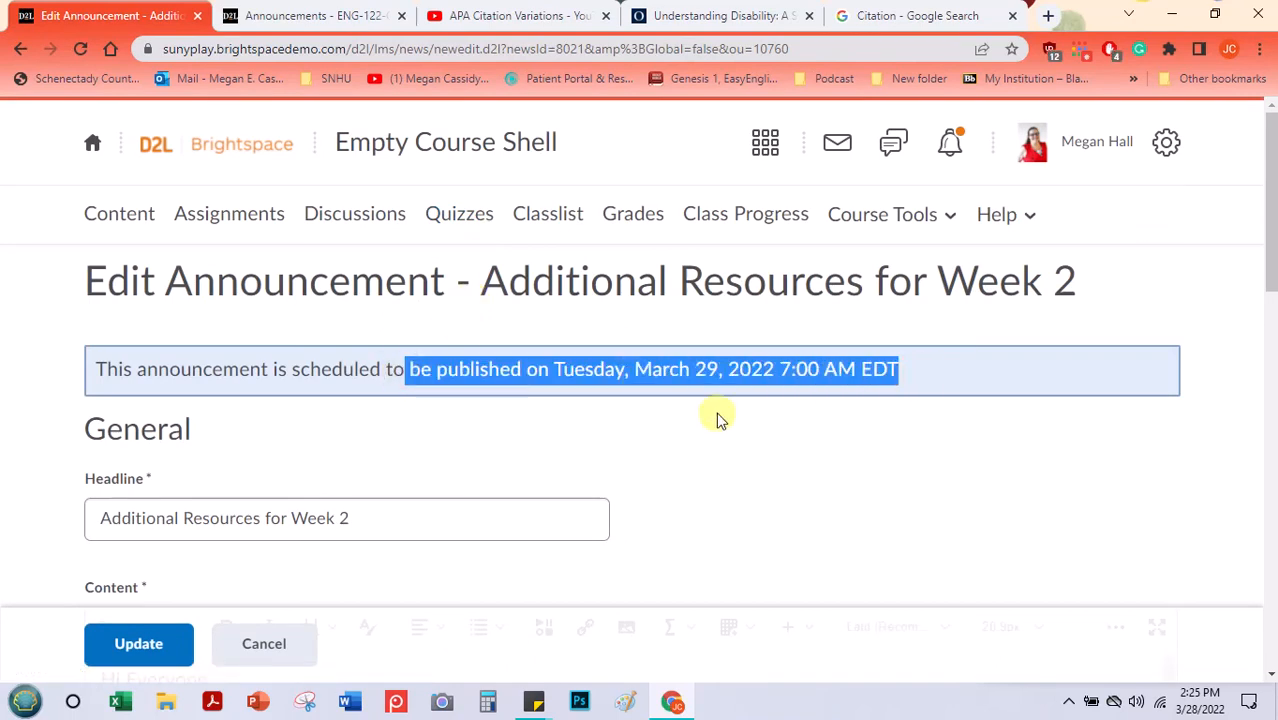
scroll(533, 378, "down", 15)
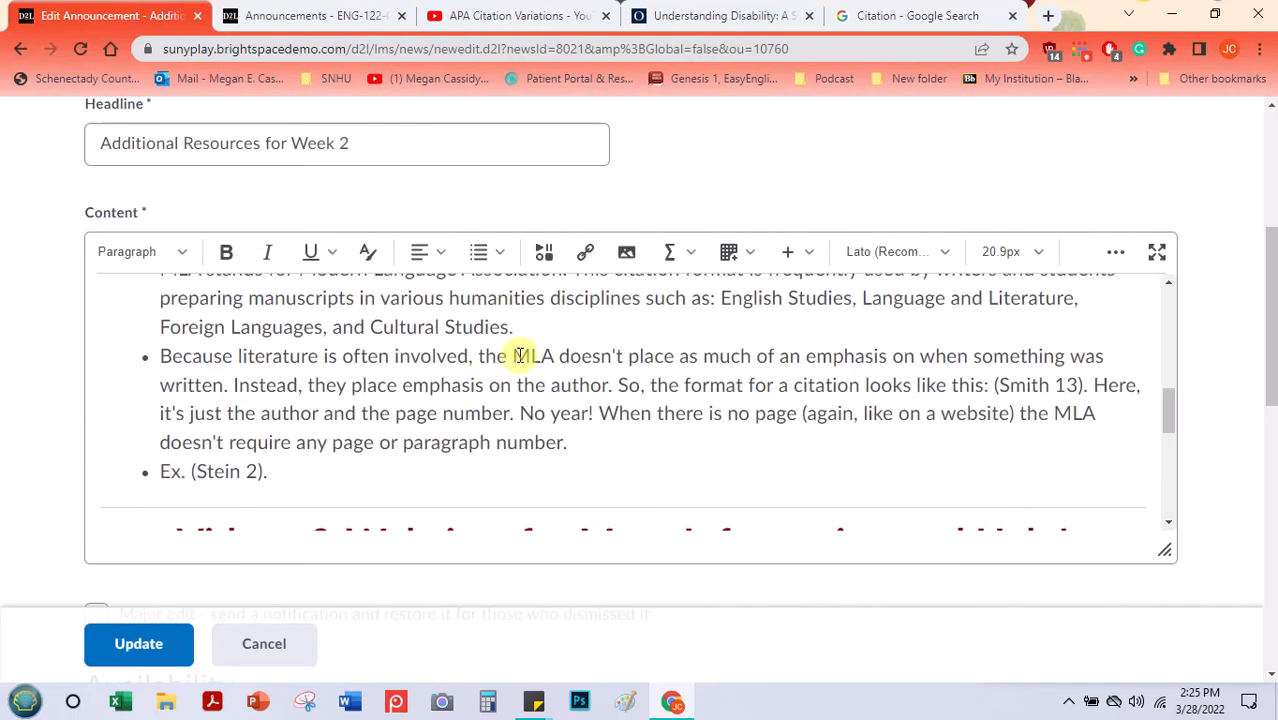
scroll(494, 373, "down", 2)
scroll(580, 398, "up", 15)
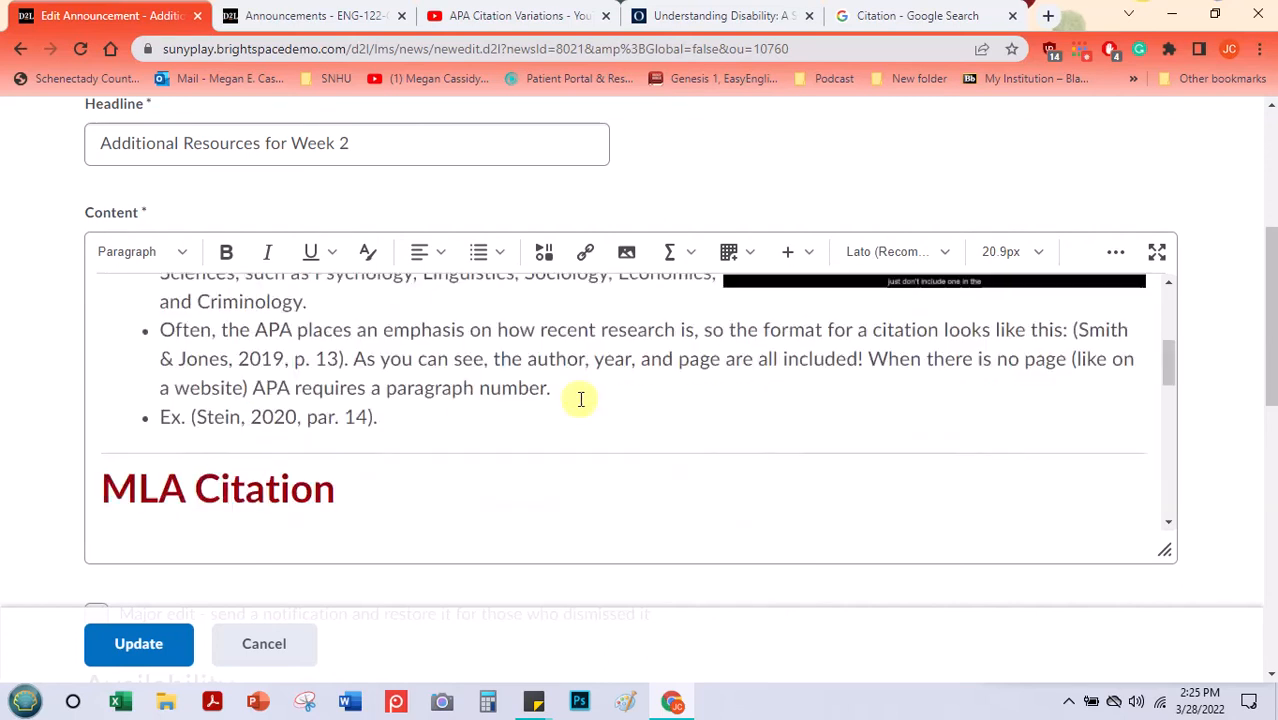
left_click(852, 408)
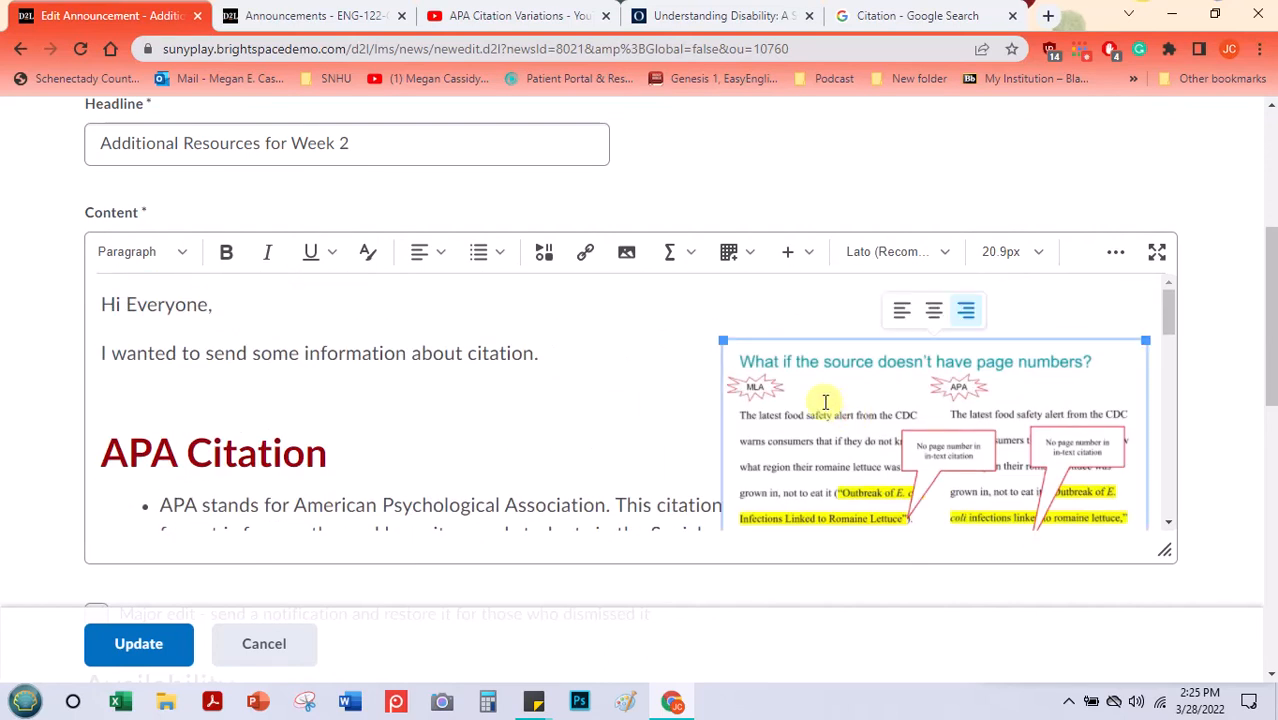
key("Delete")
- Delete the "APA Citation Variations" video beside the MLA video in the announcement content
scroll(562, 400, "down", 12)
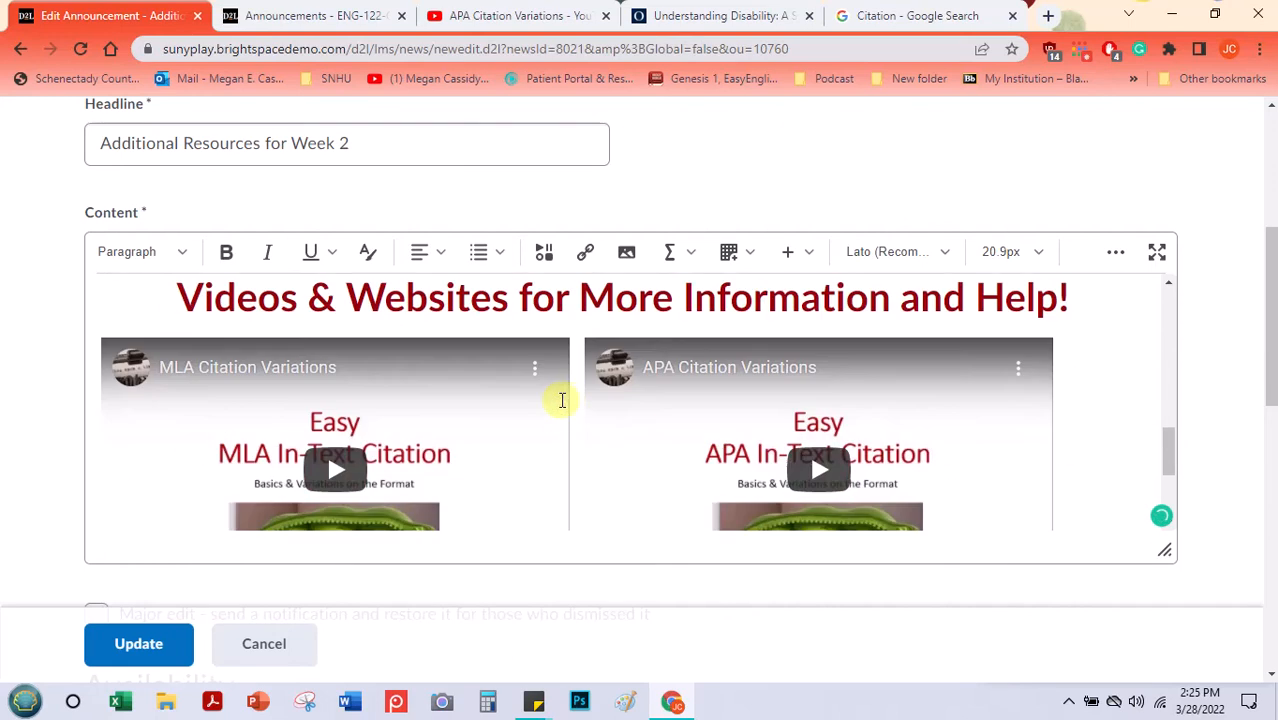
left_click(1073, 442)
key("BackSpace")
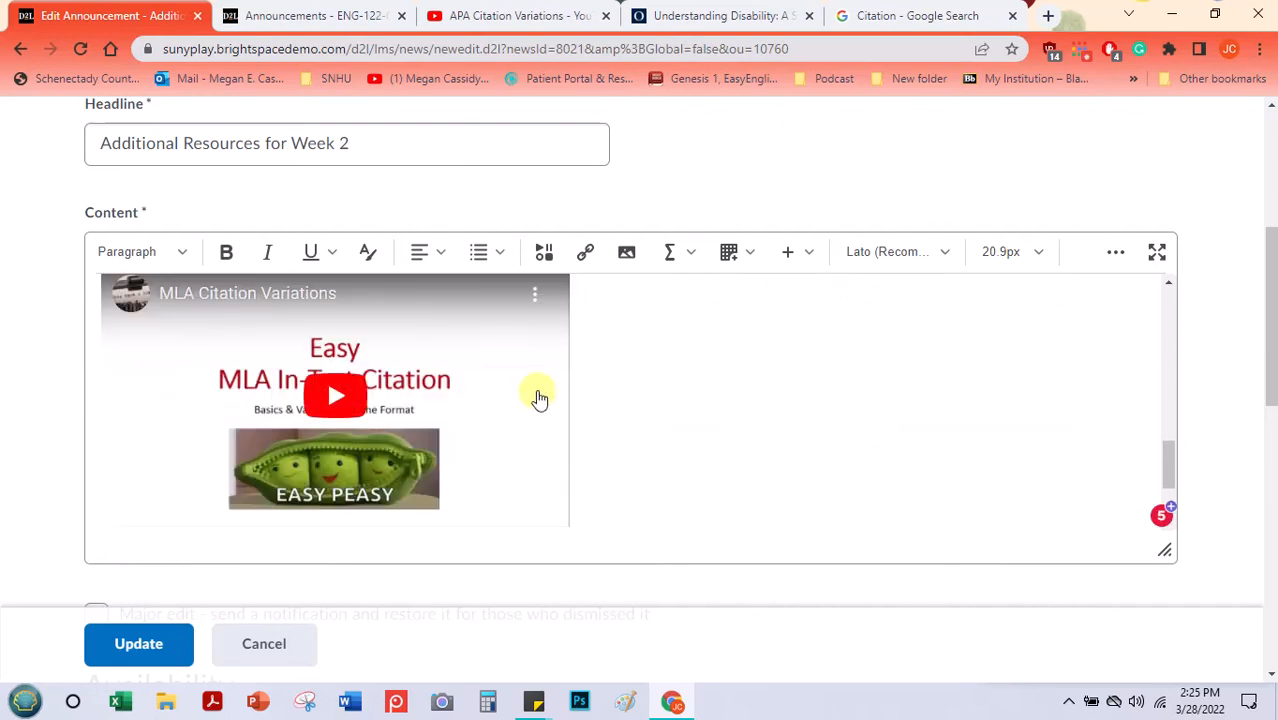
- Review the remaining announcement content and mark the change as a major edit that notifies and restores it for those who dismissed it
scroll(537, 400, "down", 2)
scroll(499, 463, "up", 6)
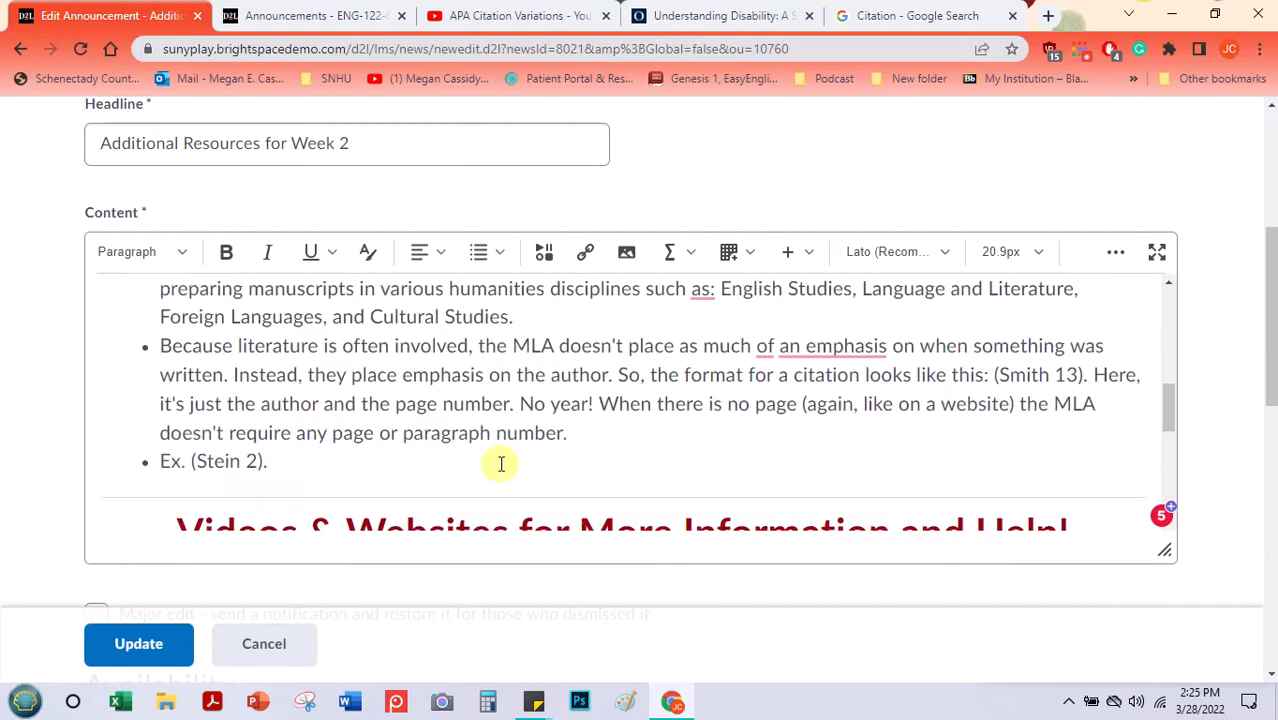
scroll(501, 463, "up", 5)
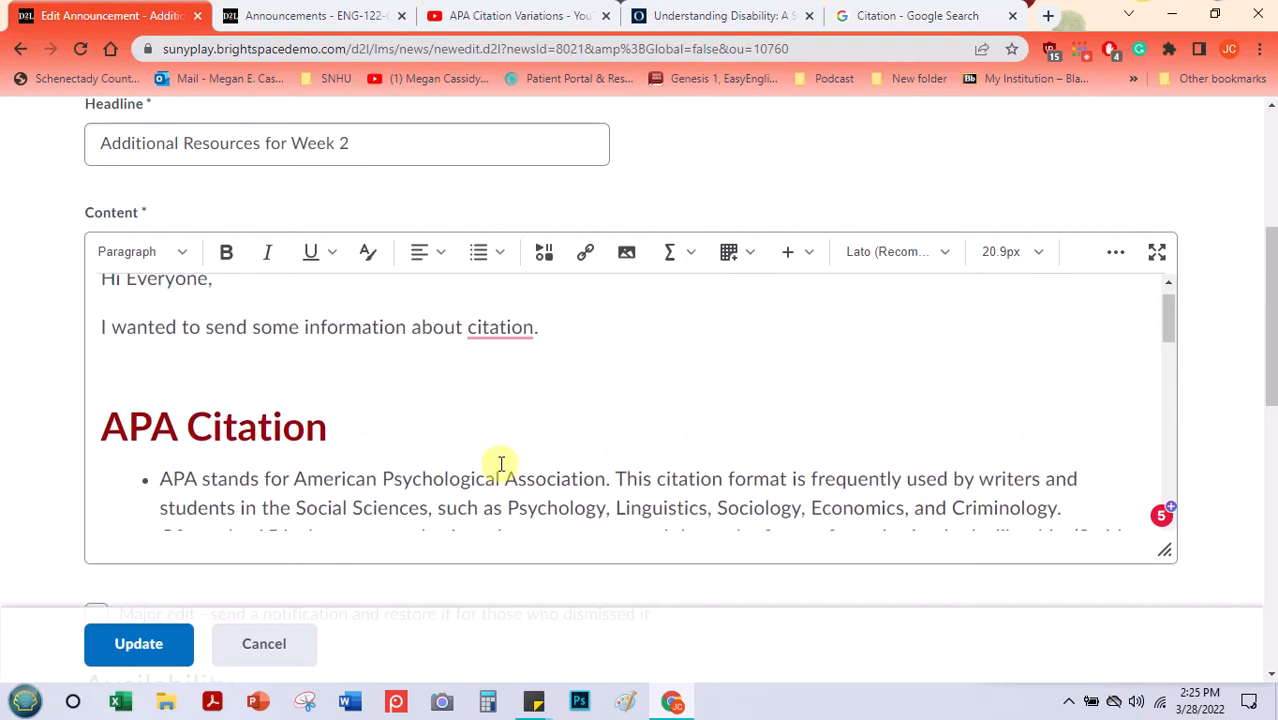
scroll(408, 418, "down", 1)
scroll(408, 418, "down", 8)
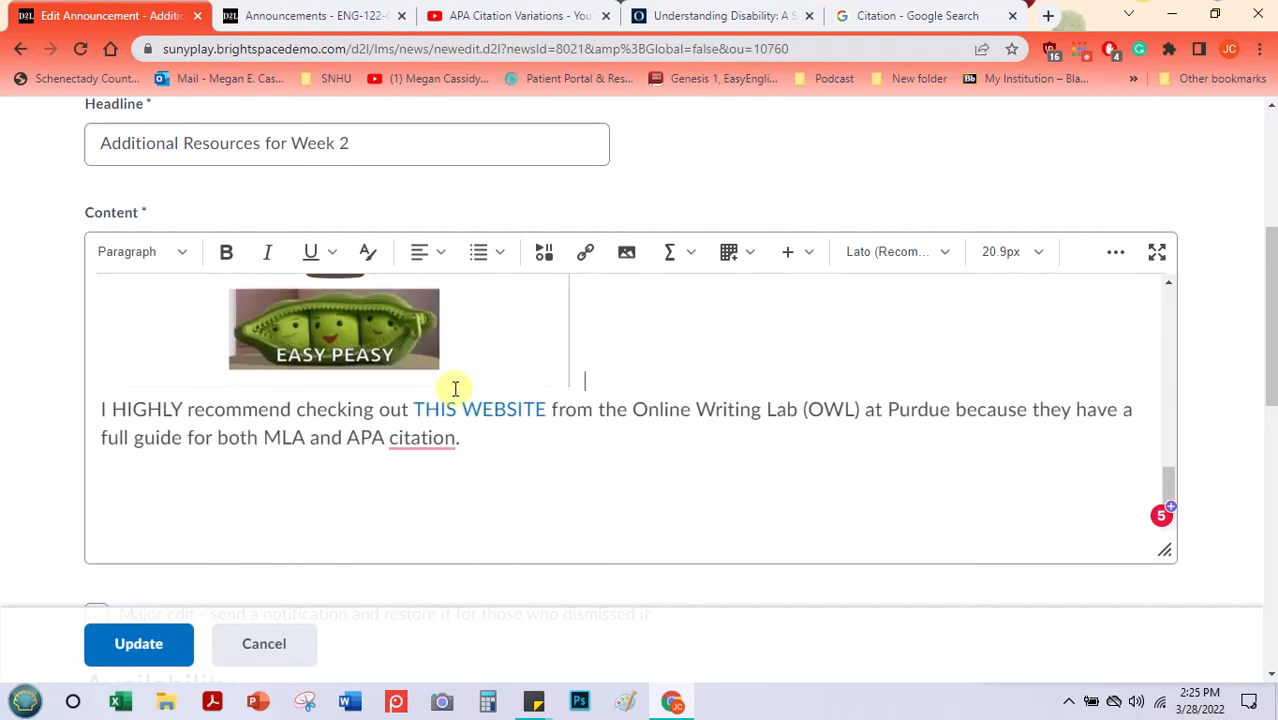
scroll(612, 352, "down", 3)
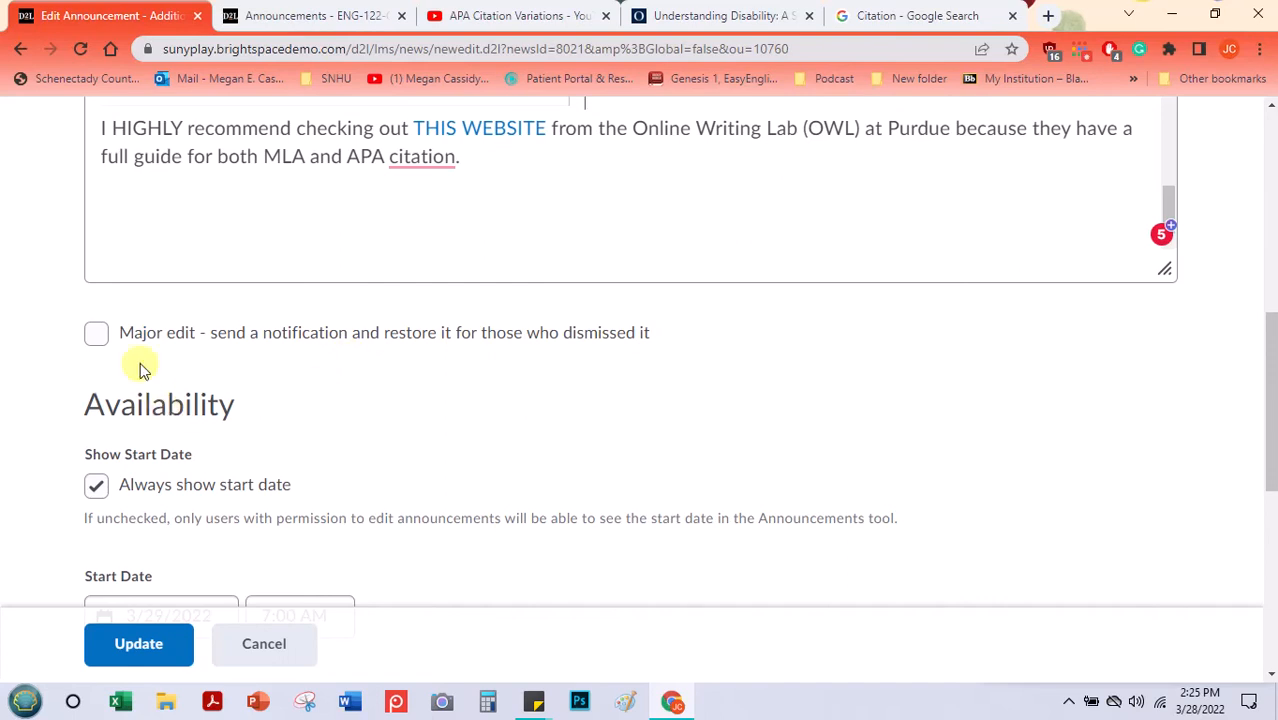
left_click(96, 333)
left_click_drag(157, 333, 656, 338)
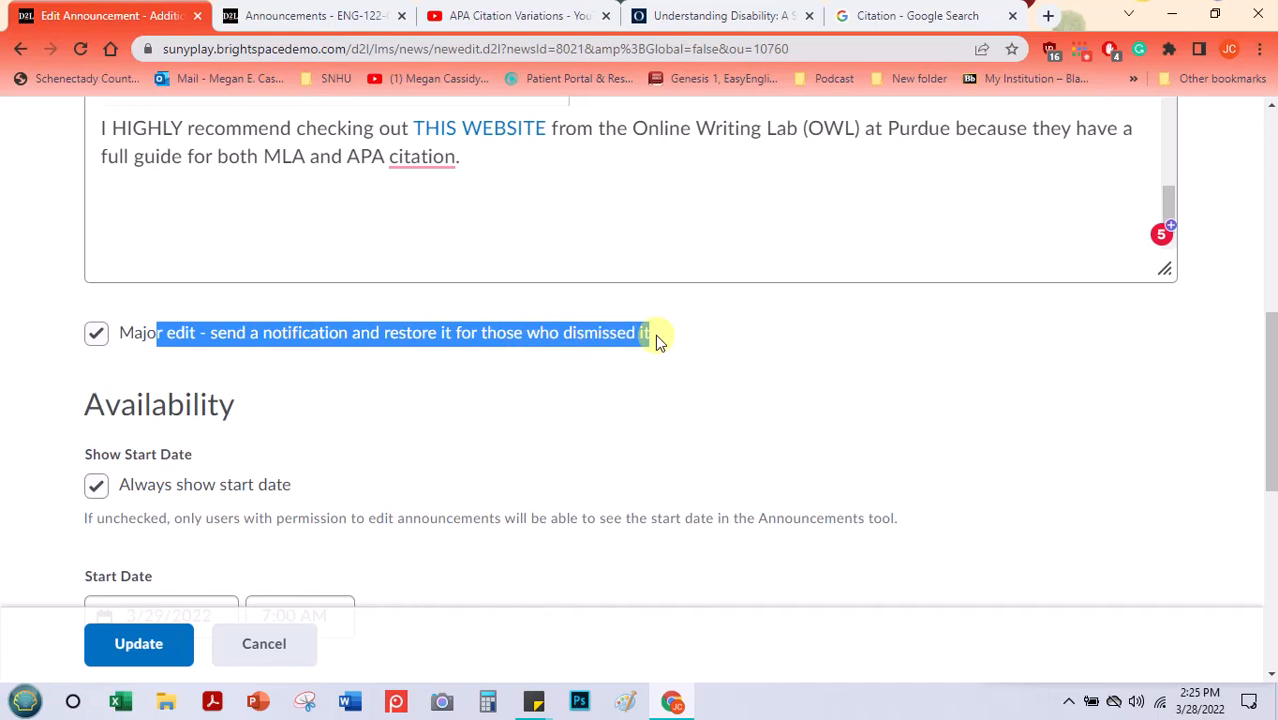
triple_click(652, 336)
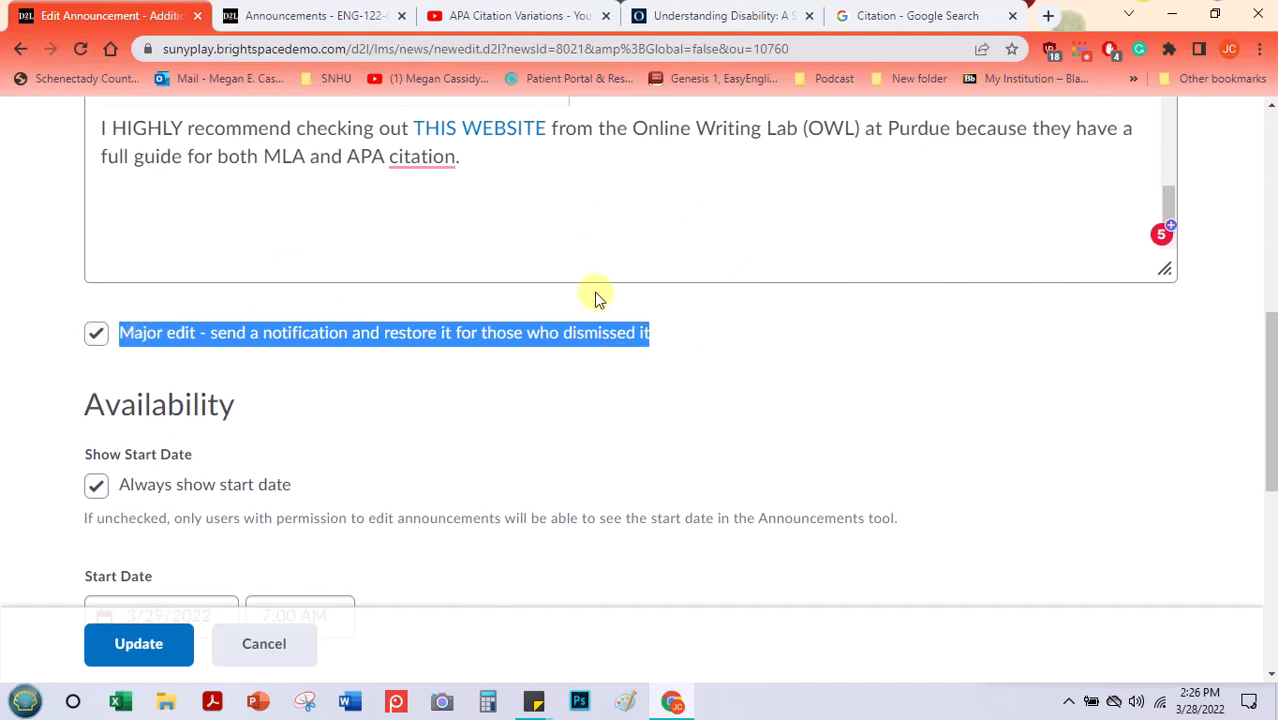
- Update the announcement and review its edited content in the announcements list
scroll(587, 312, "down", 2)
scroll(520, 280, "down", 2)
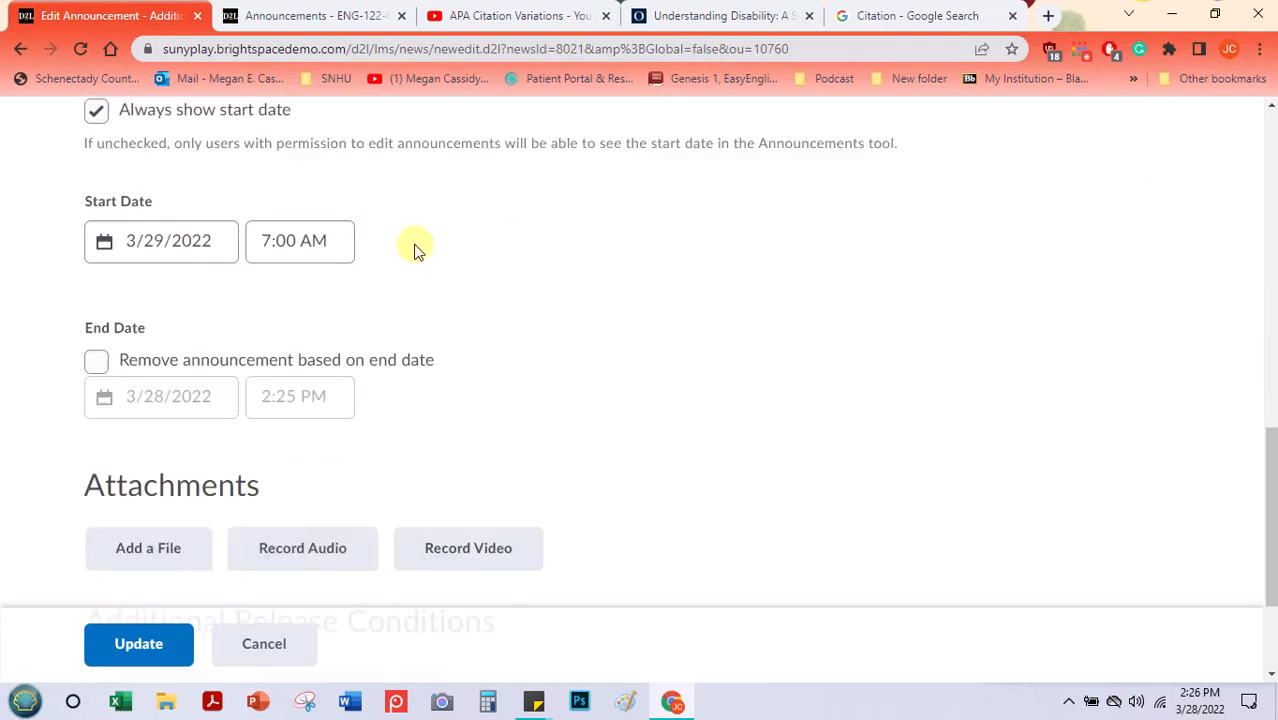
left_click(152, 644)
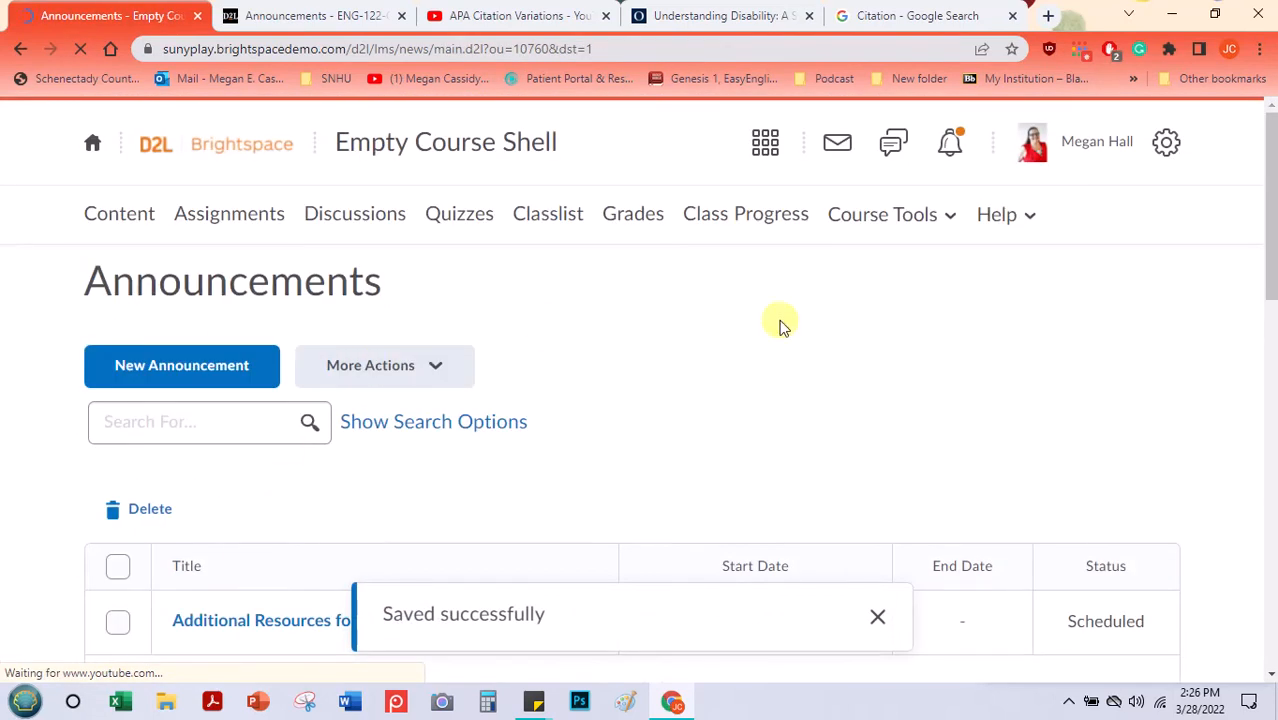
scroll(815, 325, "down", 2)
scroll(815, 325, "down", 5)
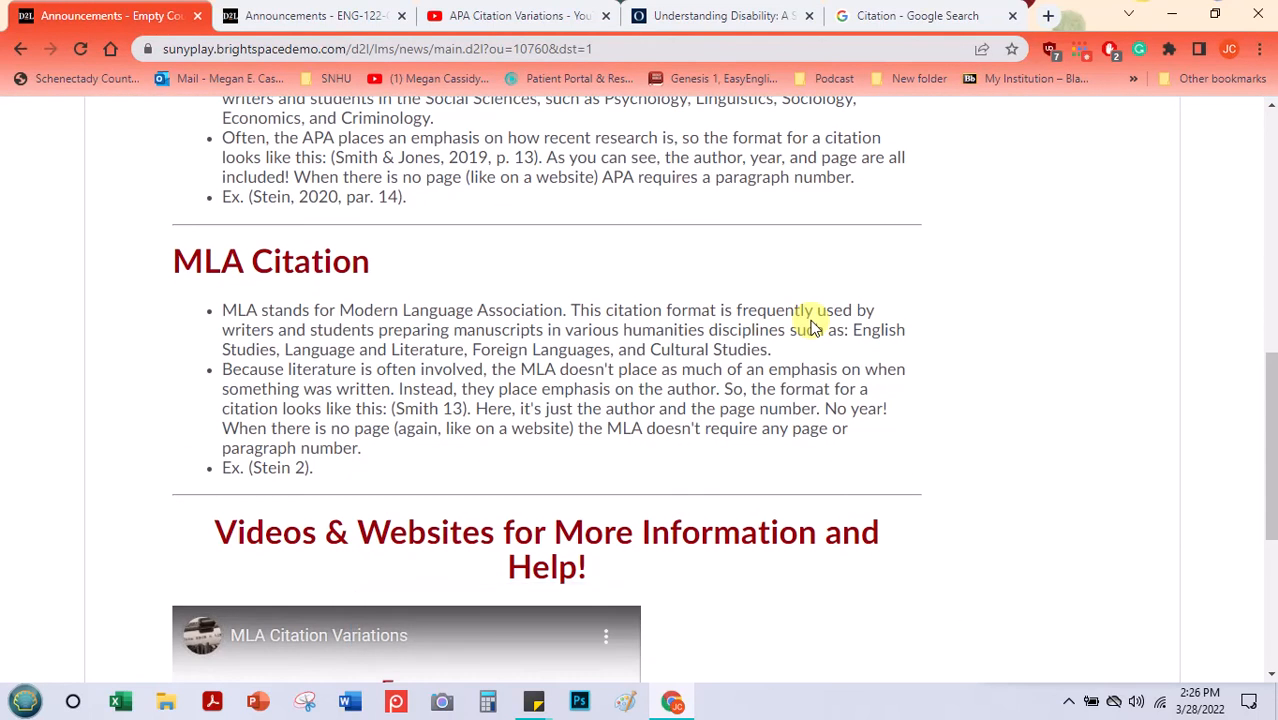
scroll(810, 320, "down", 4)
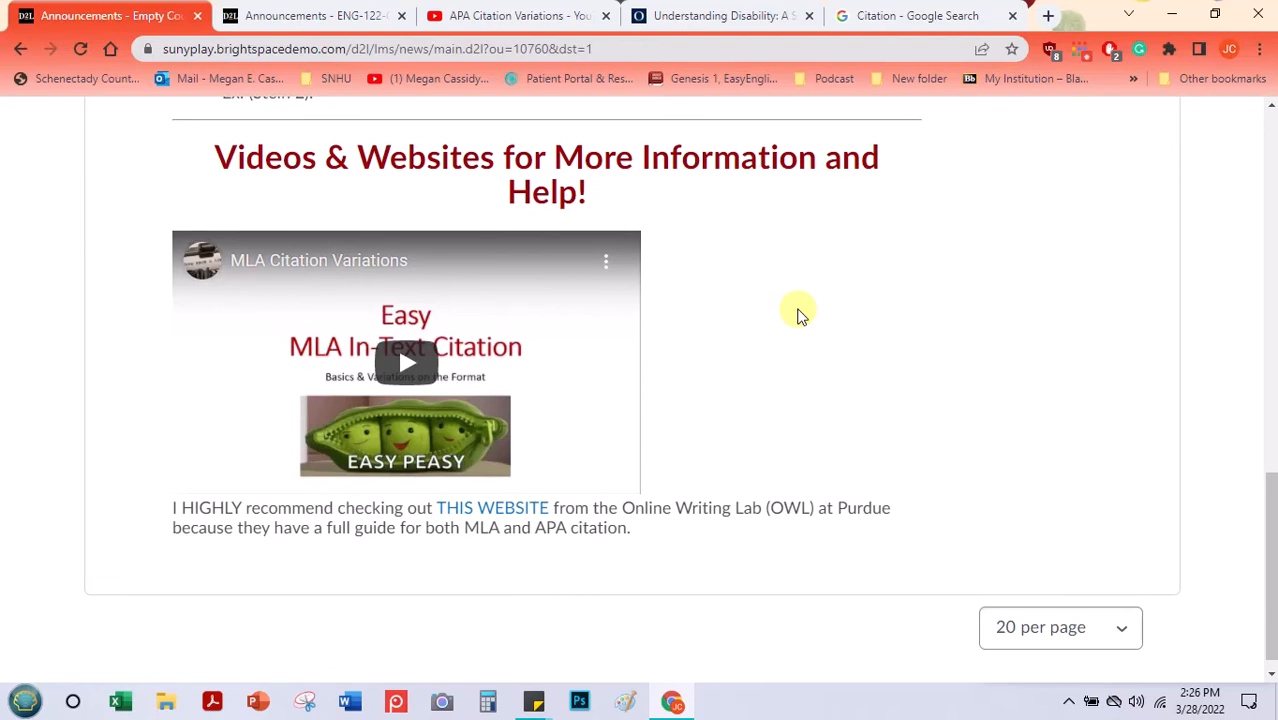
scroll(797, 316, "up", 9)
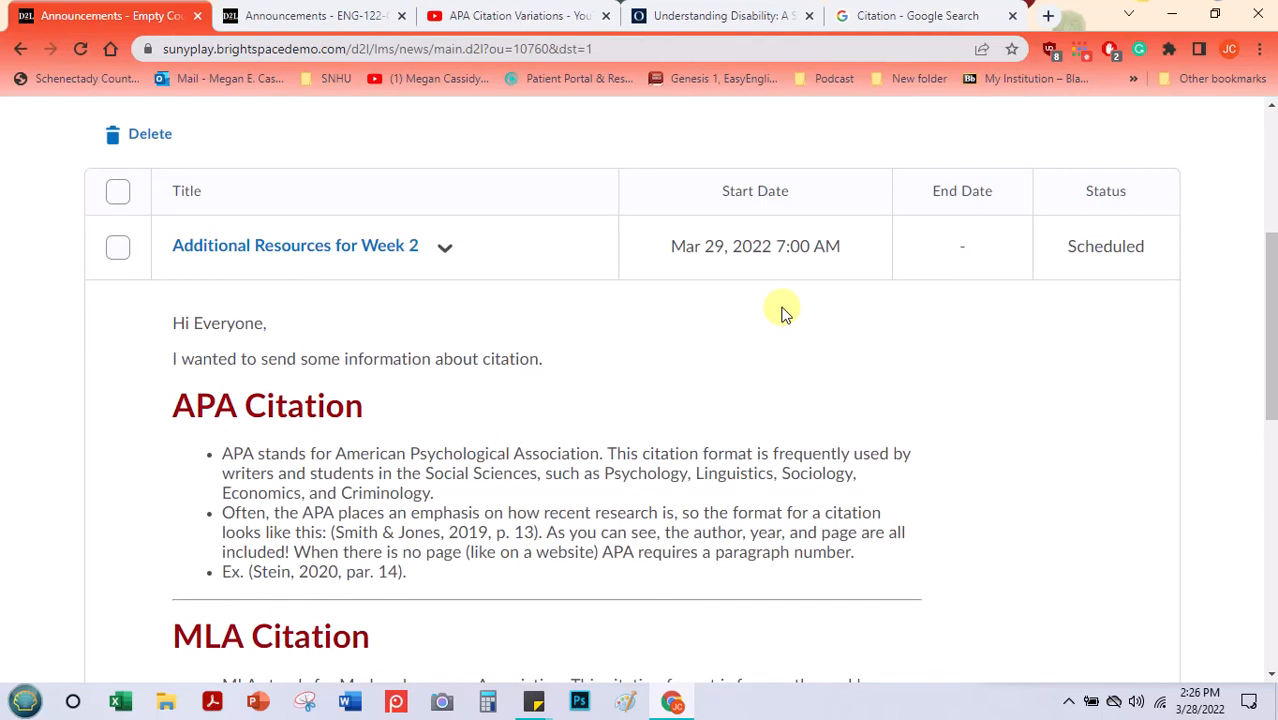
scroll(776, 308, "up", 4)
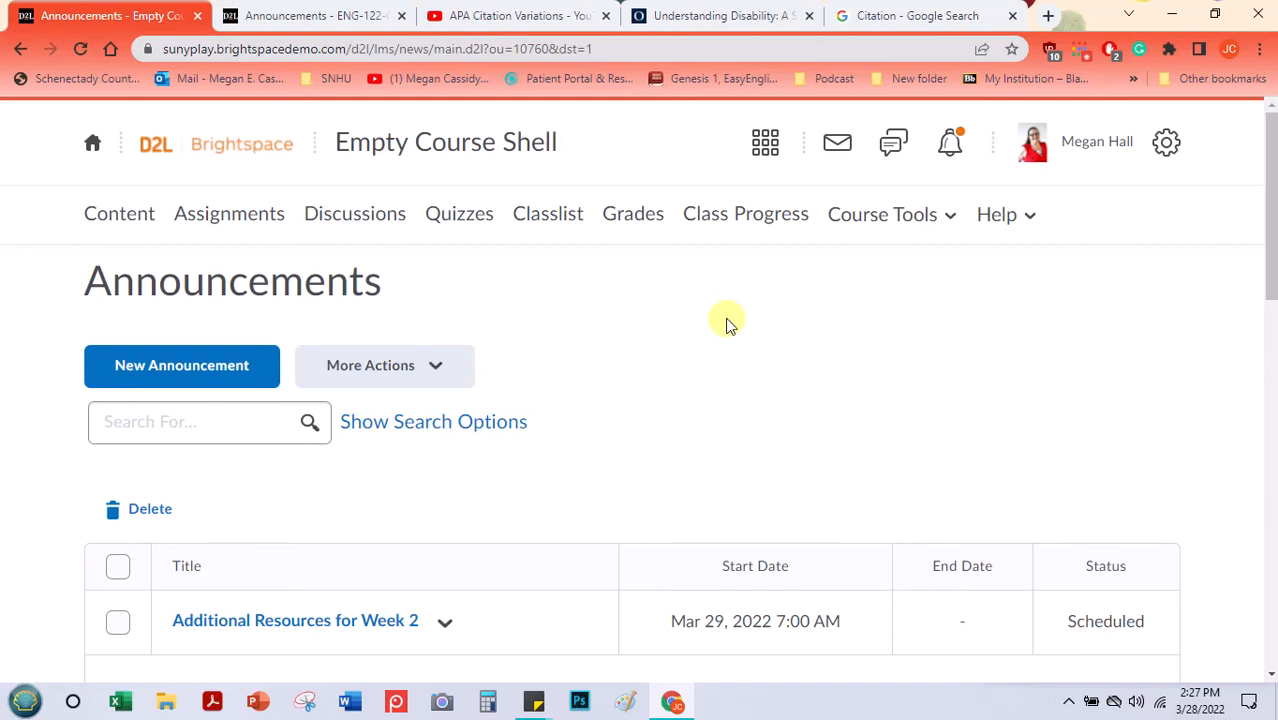
- Open the course Classlist and view its participants
mouse_move(683, 708)
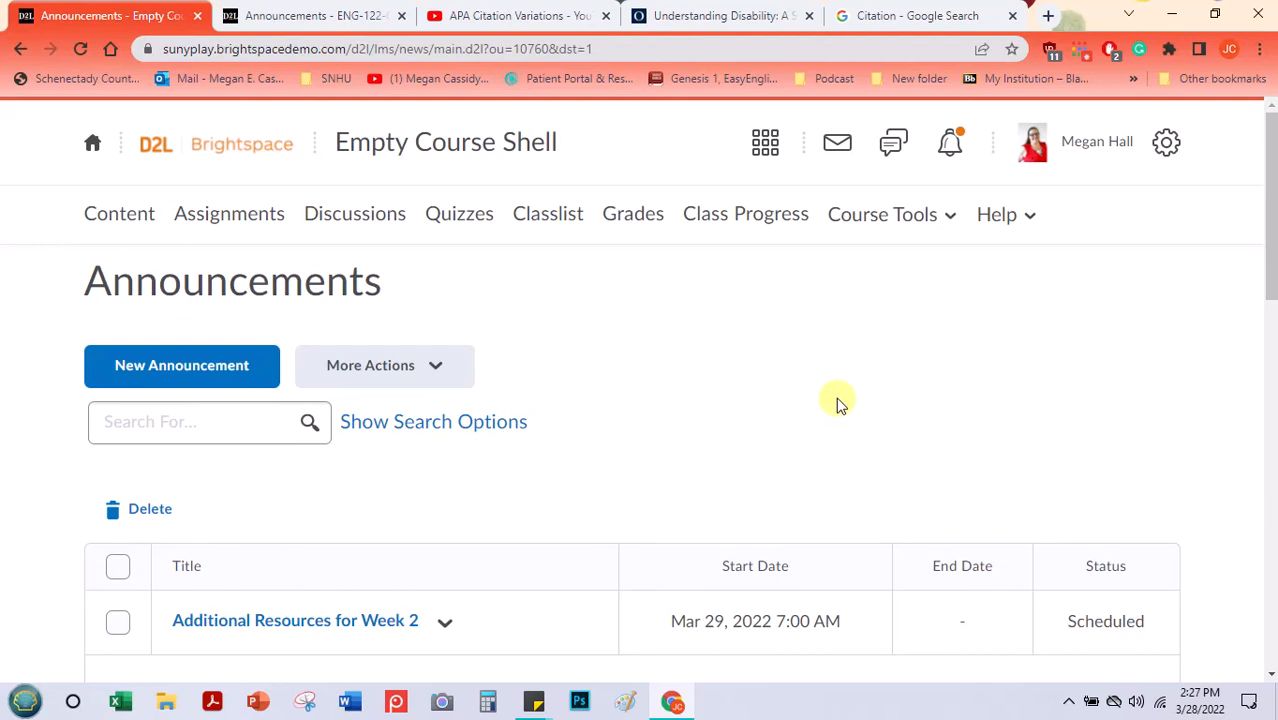
left_click(904, 217)
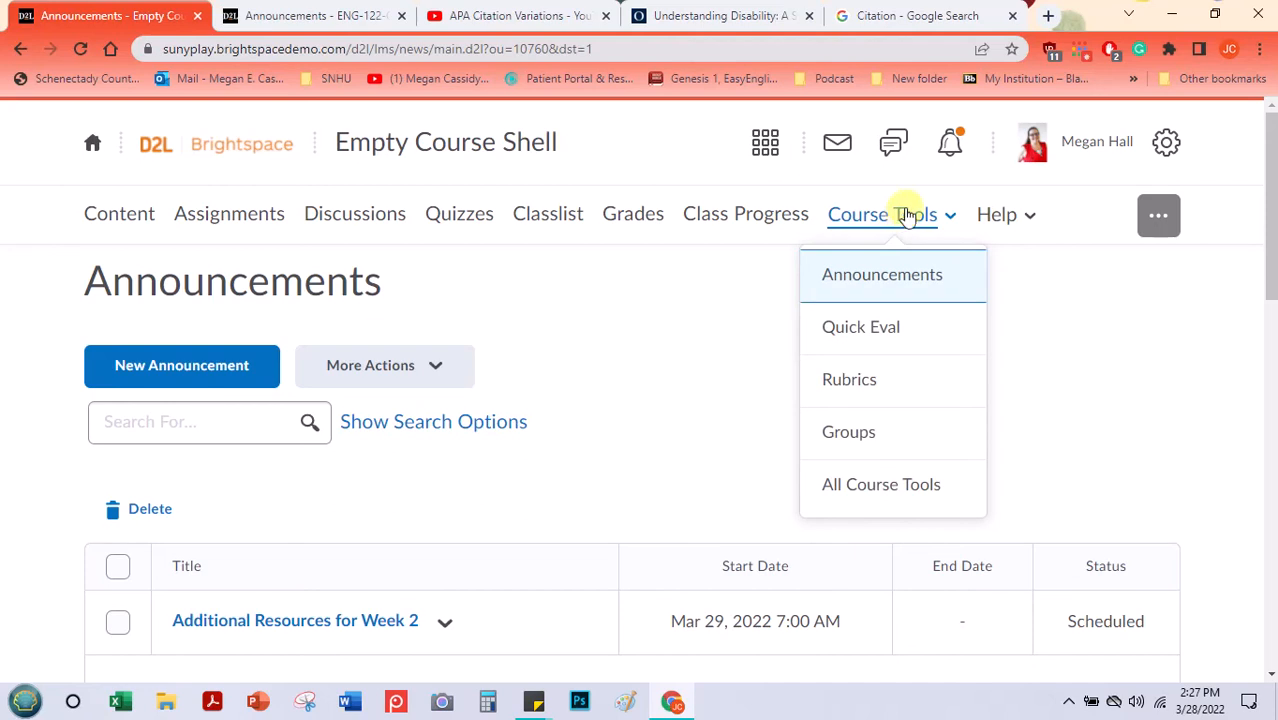
left_click(537, 225)
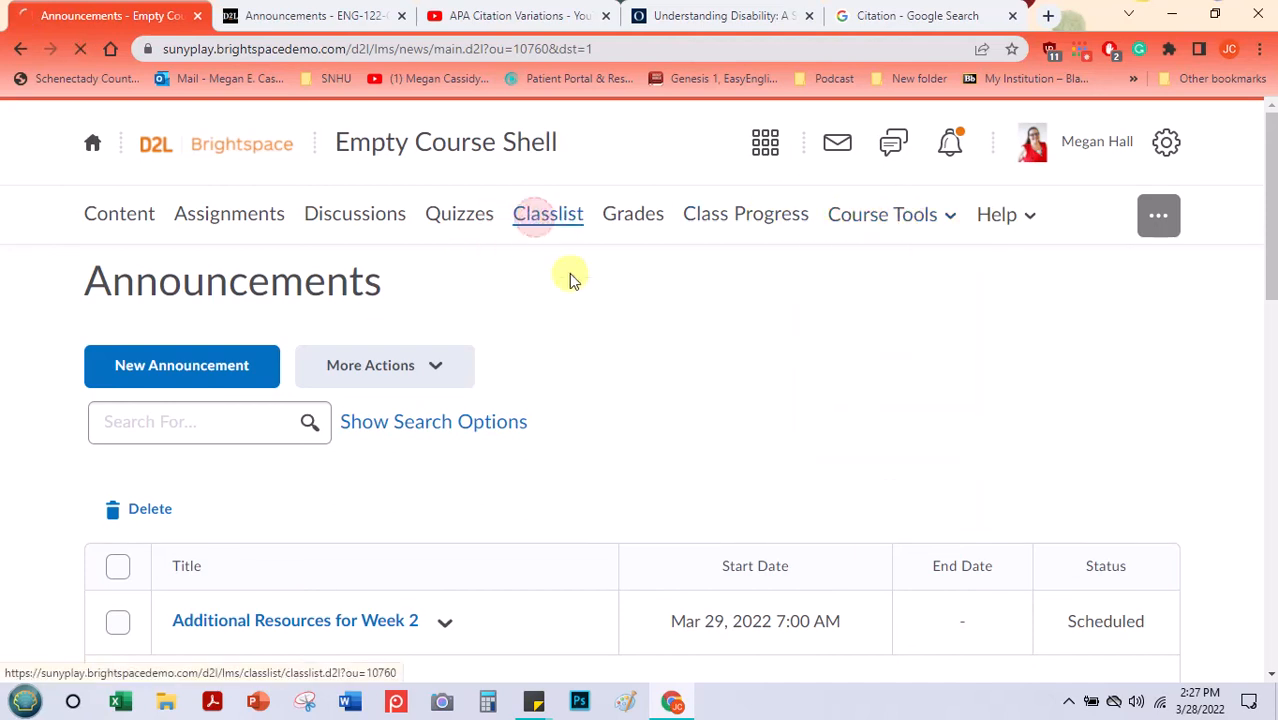
scroll(437, 277, "down", 3)
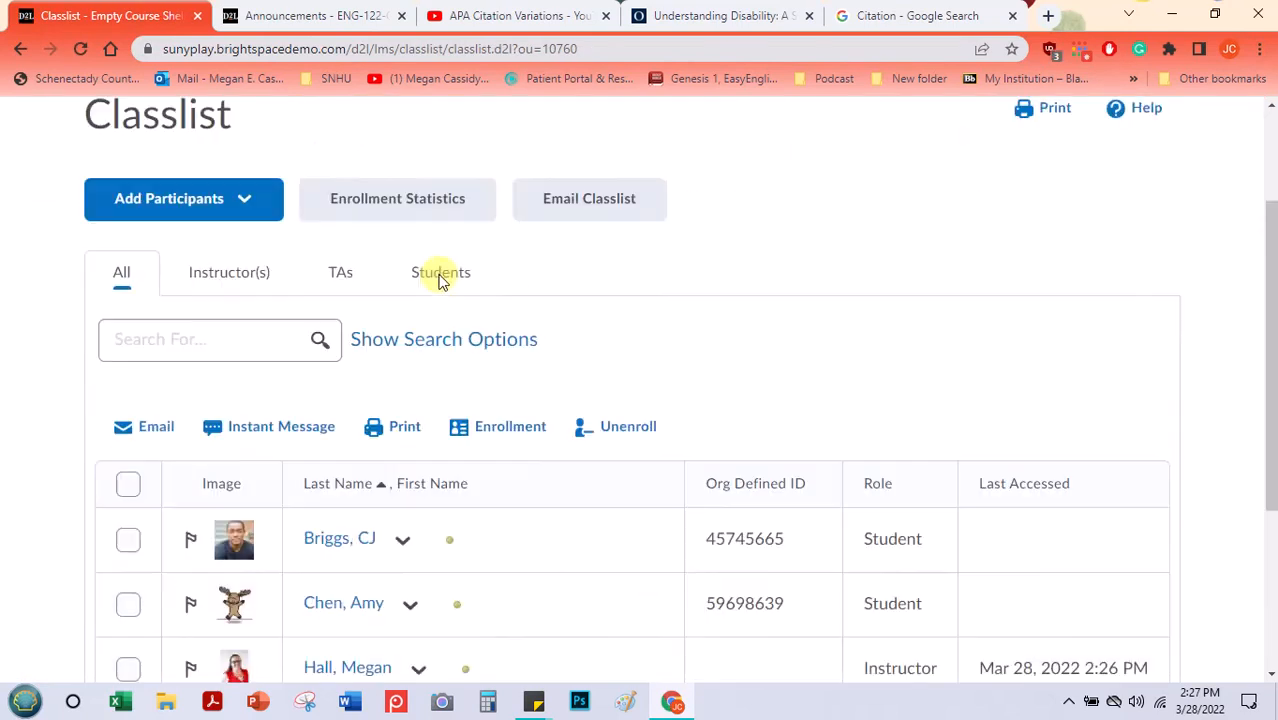
scroll(560, 340, "down", 1)
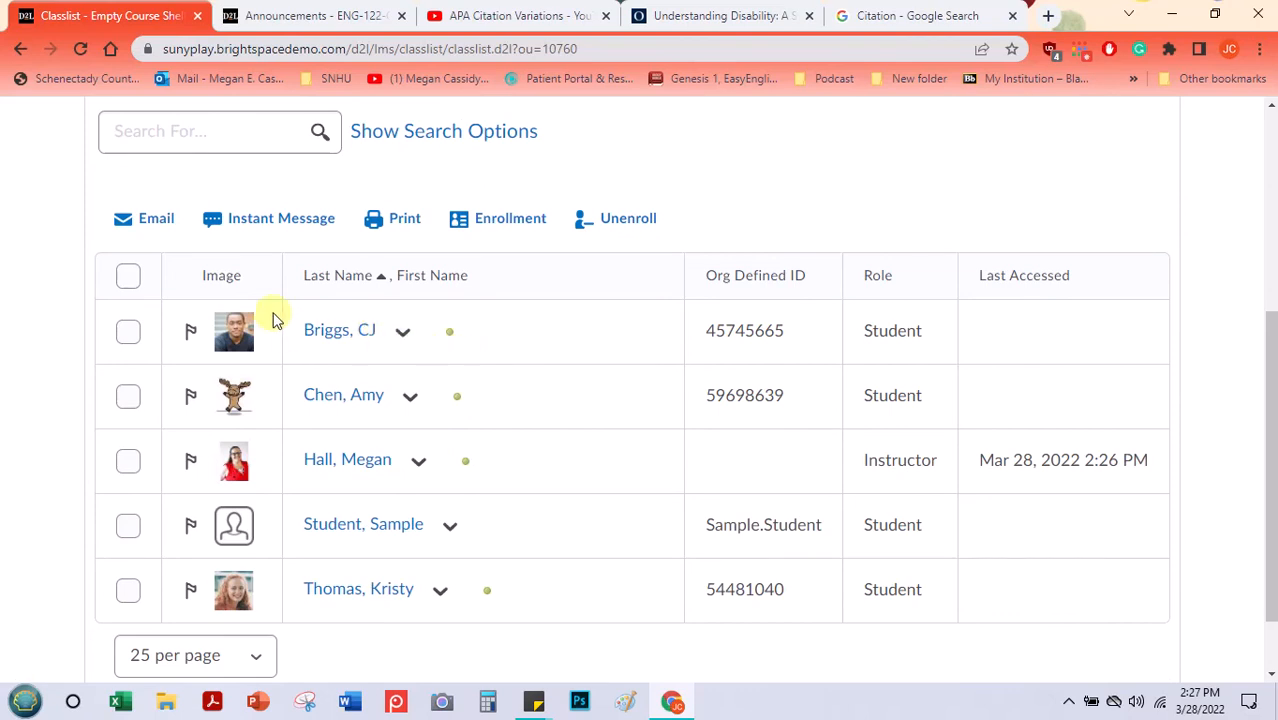
- Select the first student in the Classlist, view the email composition form for them, and close it without sending
left_click(127, 335)
left_click(145, 222)
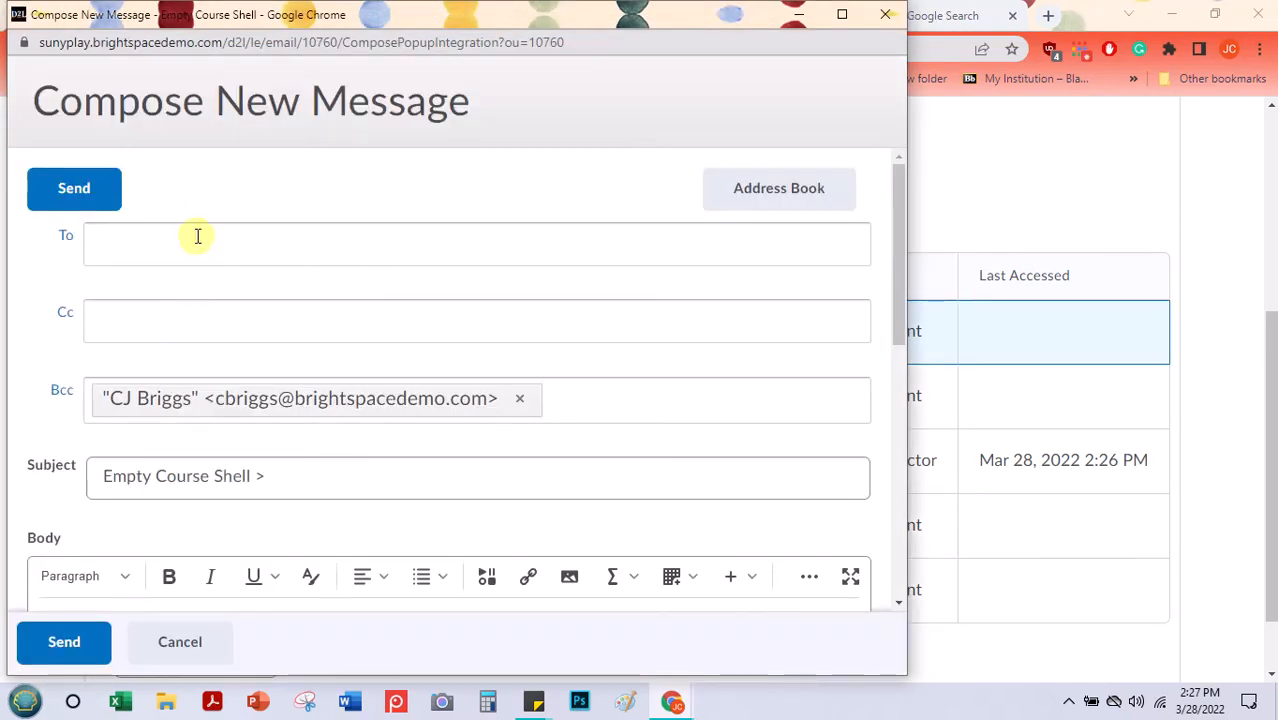
scroll(290, 250, "down", 4)
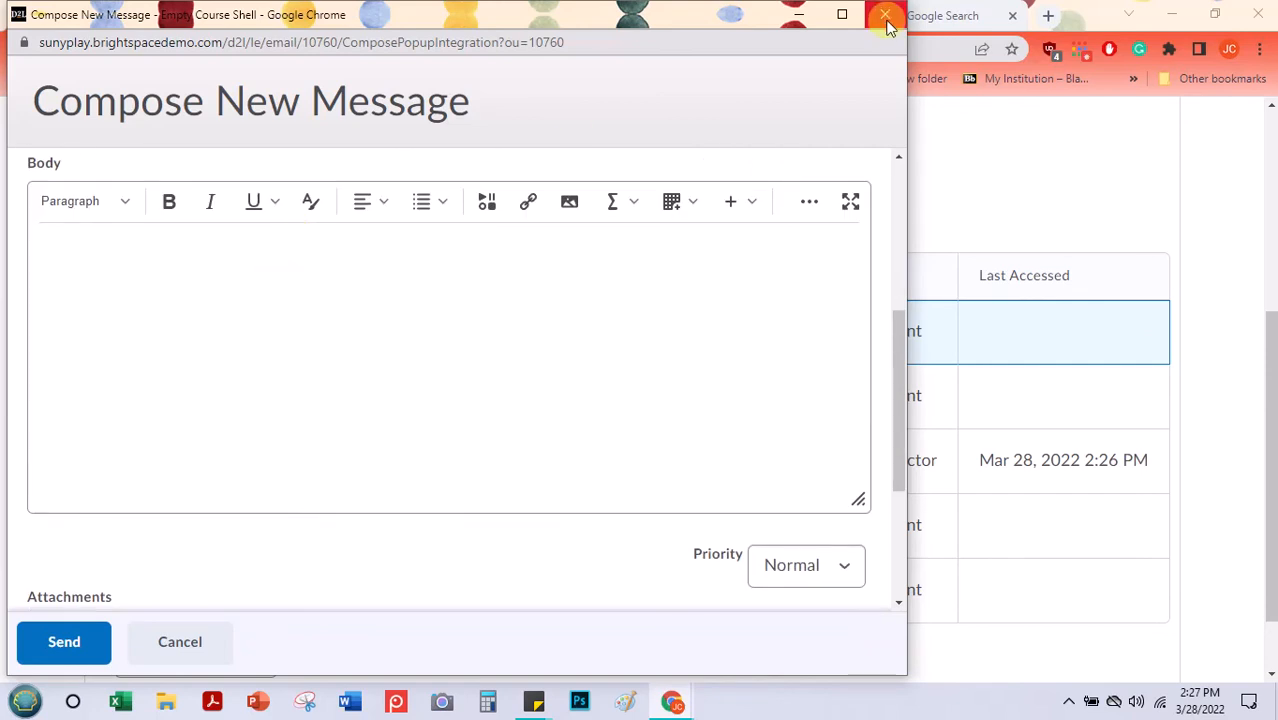
left_click(888, 22)
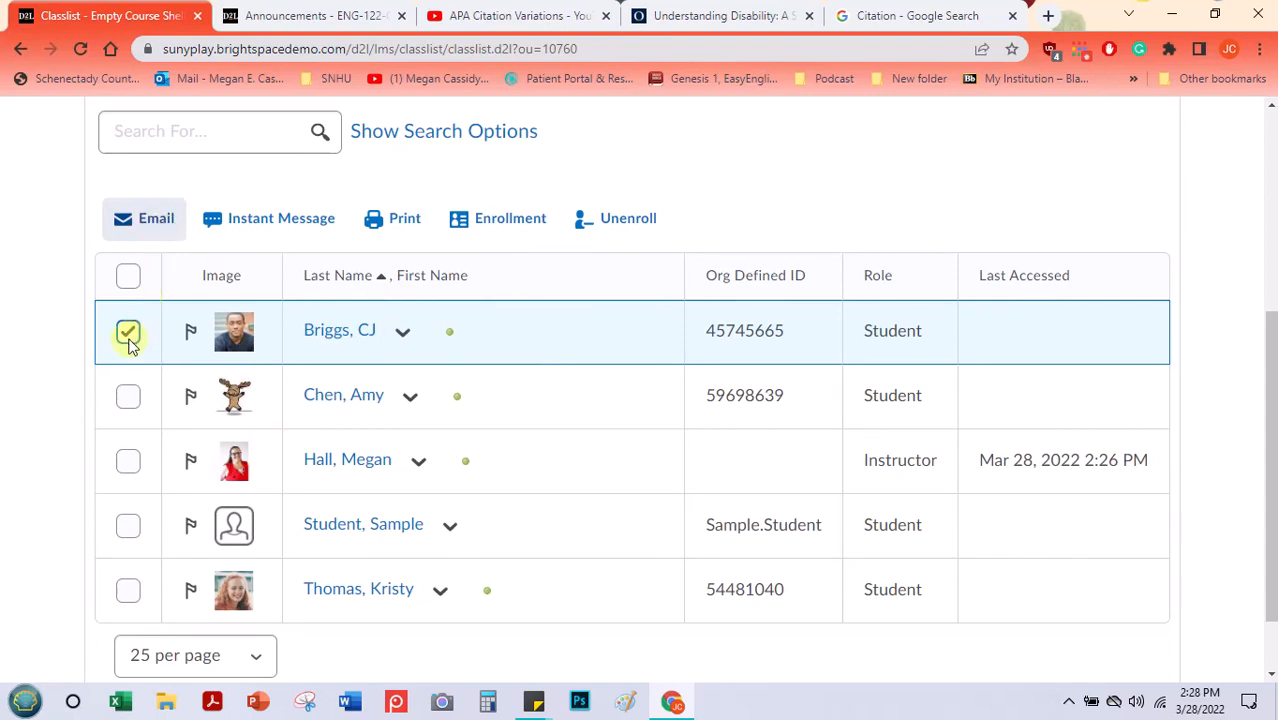
- Edit the first student's quiz accommodations to modify the time limit to 2 times the original quiz time, and save
left_click(400, 335)
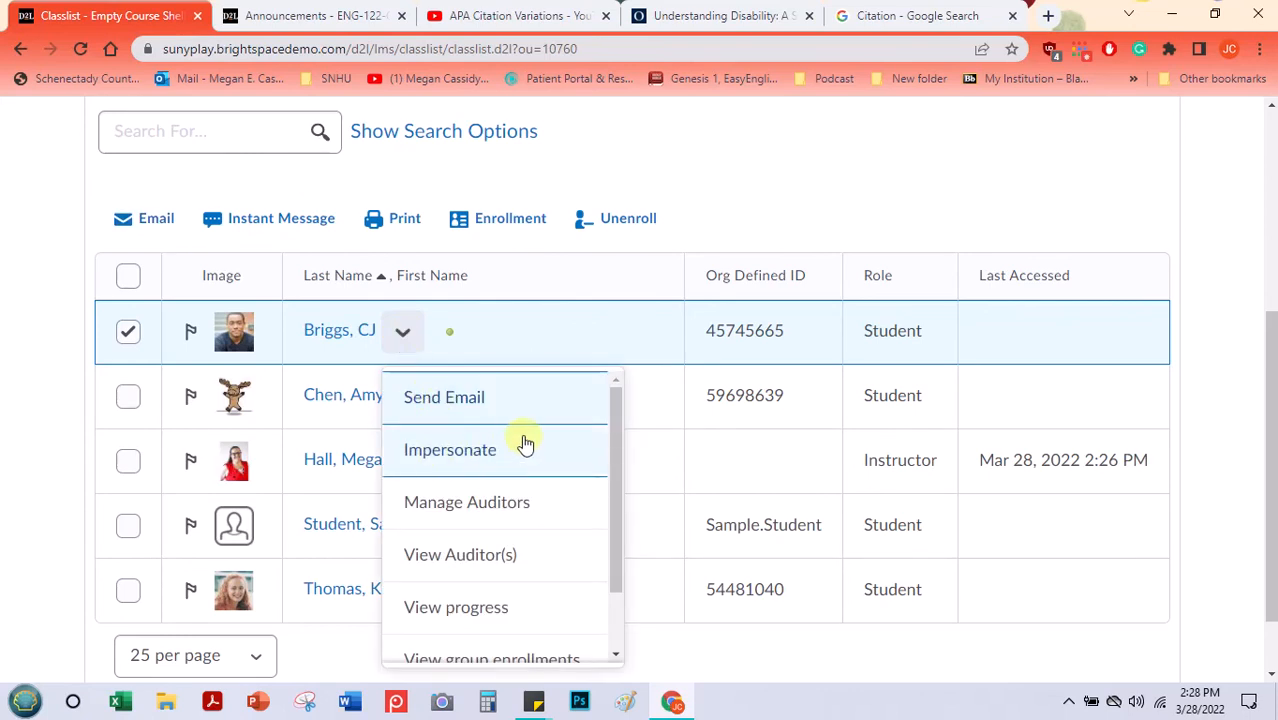
scroll(520, 440, "down", 1)
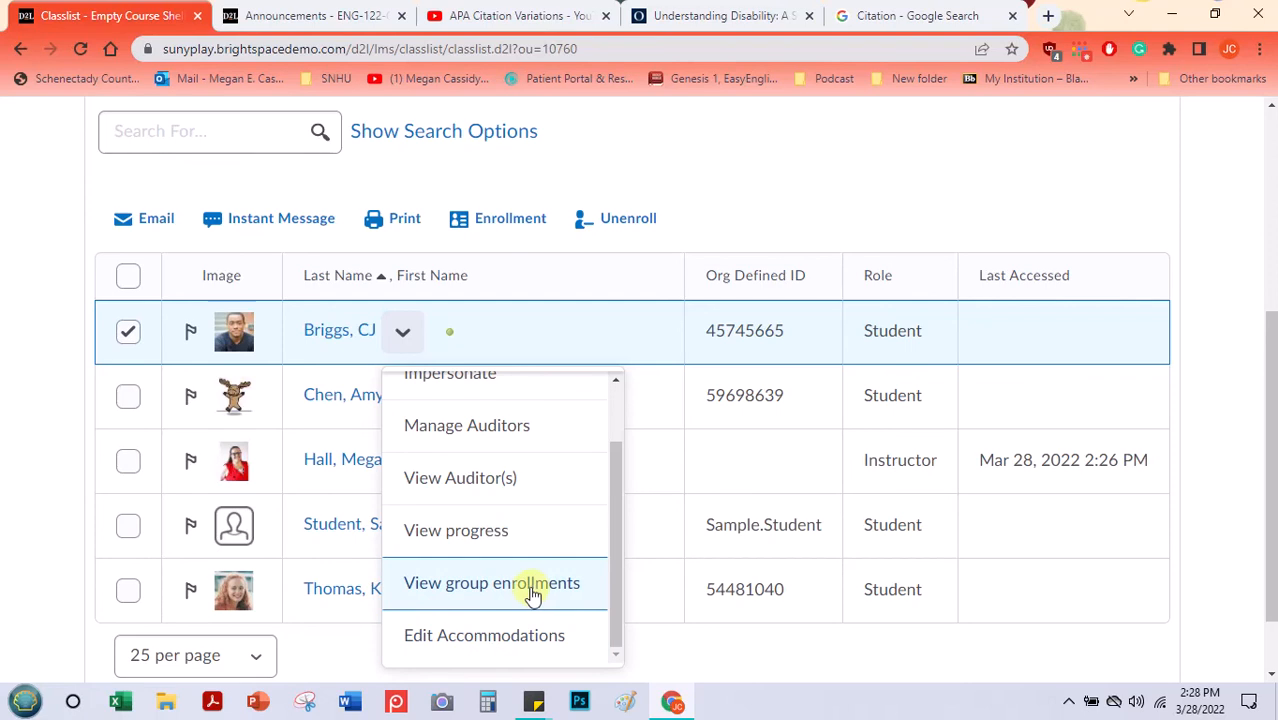
scroll(530, 590, "down", 1)
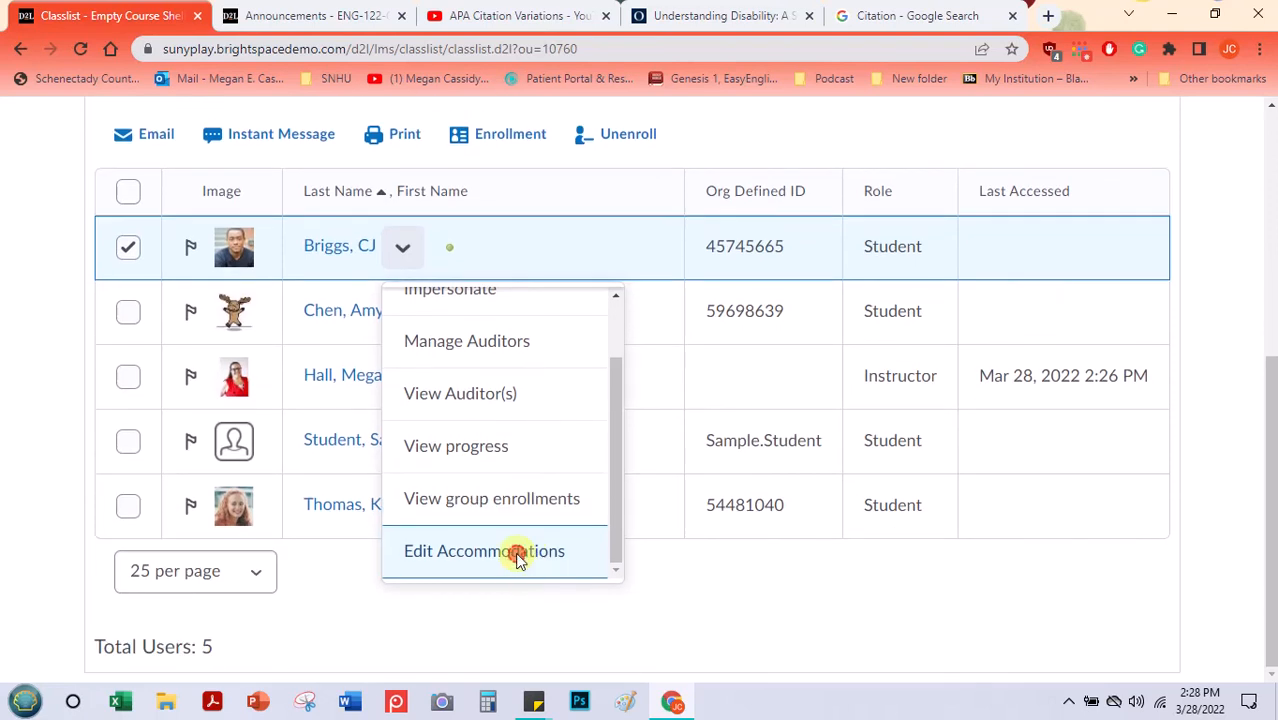
left_click(518, 552)
left_click(519, 392)
left_click(539, 458)
left_click(590, 460)
left_click_drag(590, 460, 577, 462)
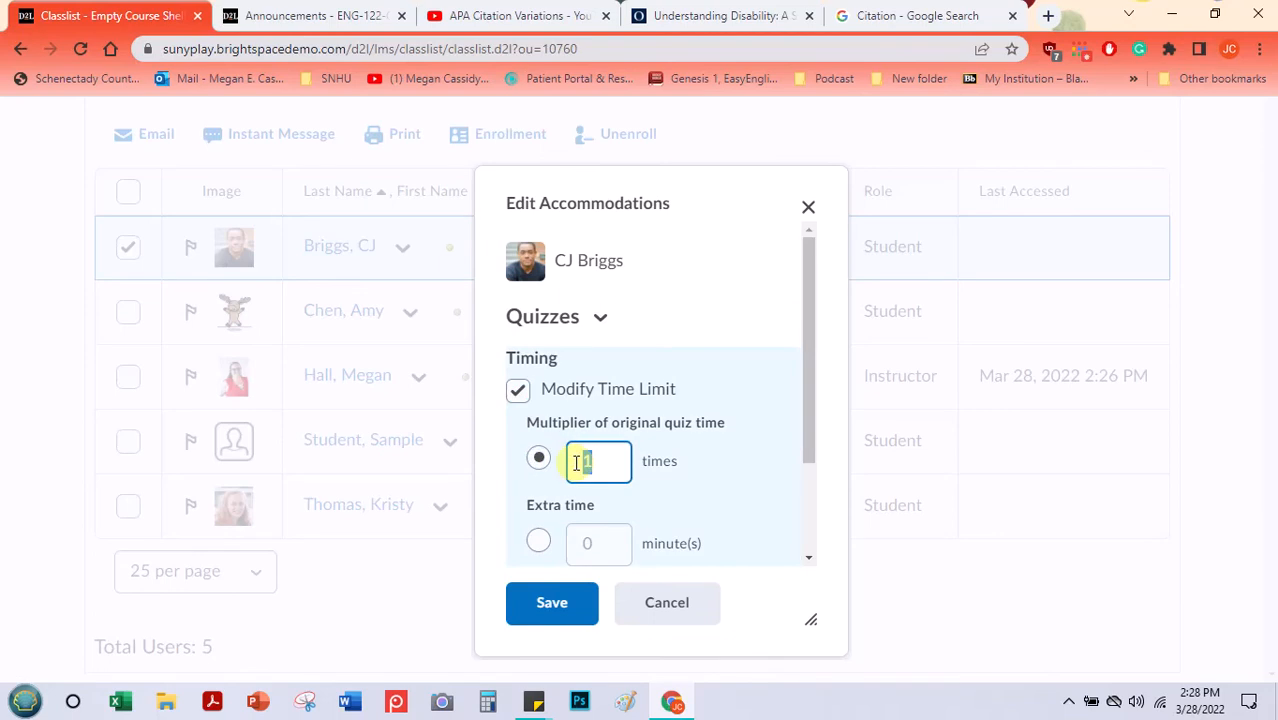
type("2")
left_click(561, 603)
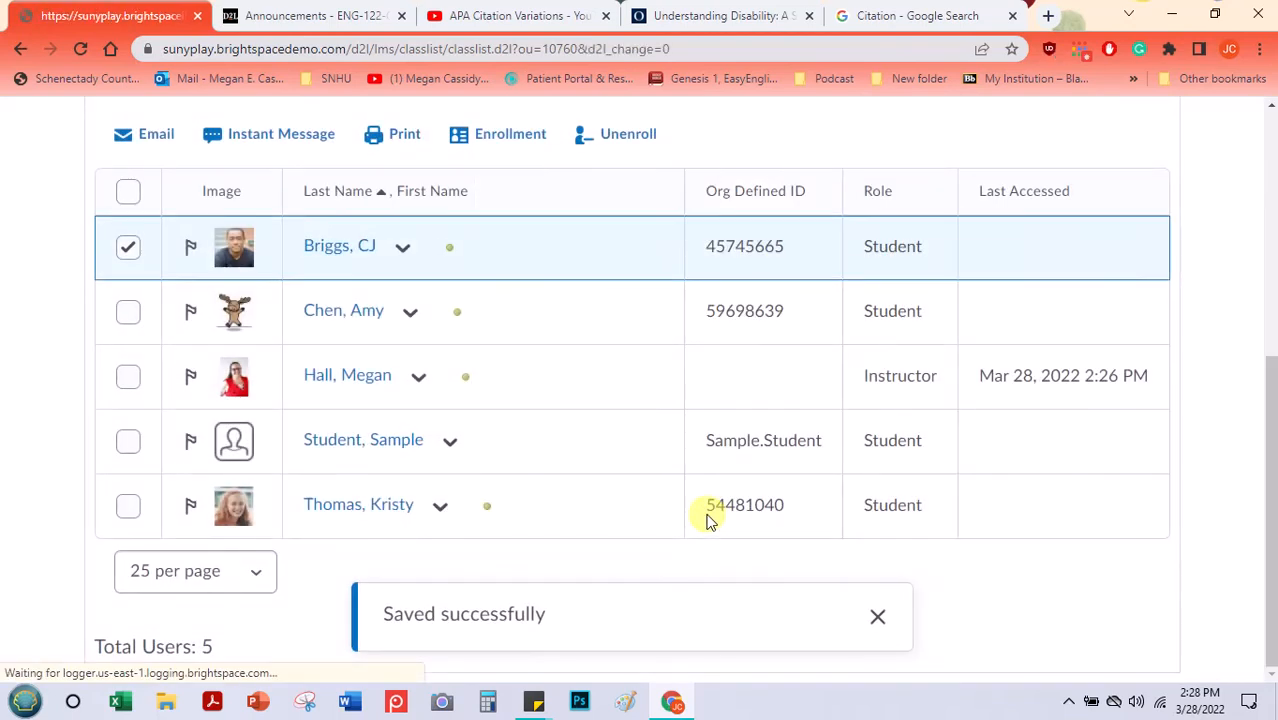
- Select the first two students individually in the Classlist, and extend the selection to every participant
scroll(374, 400, "down", 5)
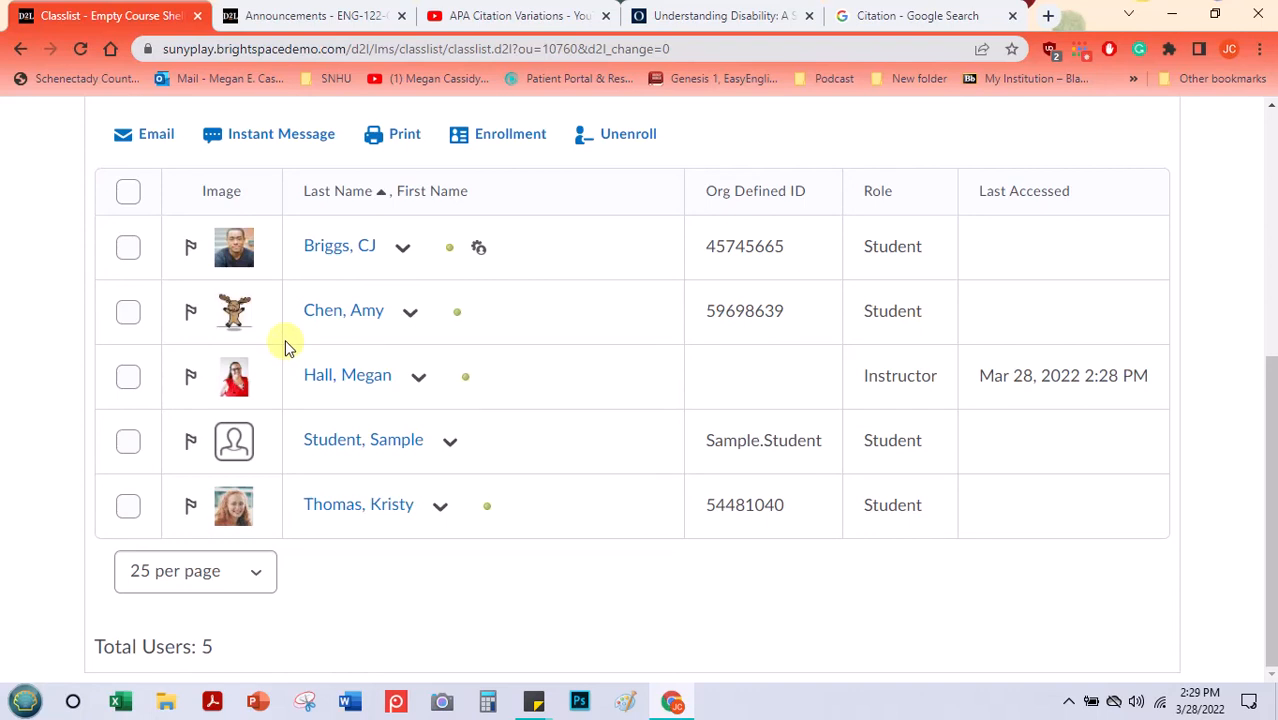
scroll(285, 342, "up", 3)
scroll(283, 343, "down", 3)
left_click(128, 247)
left_click(127, 314)
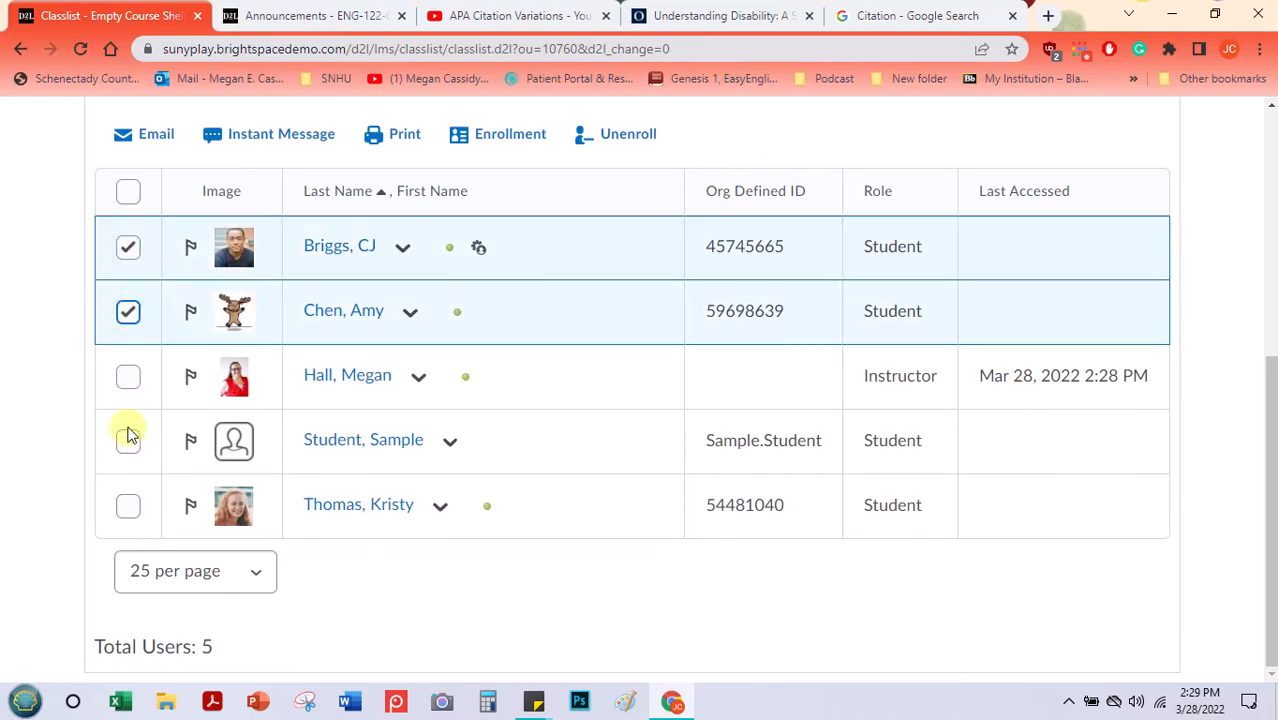
left_click(128, 510)
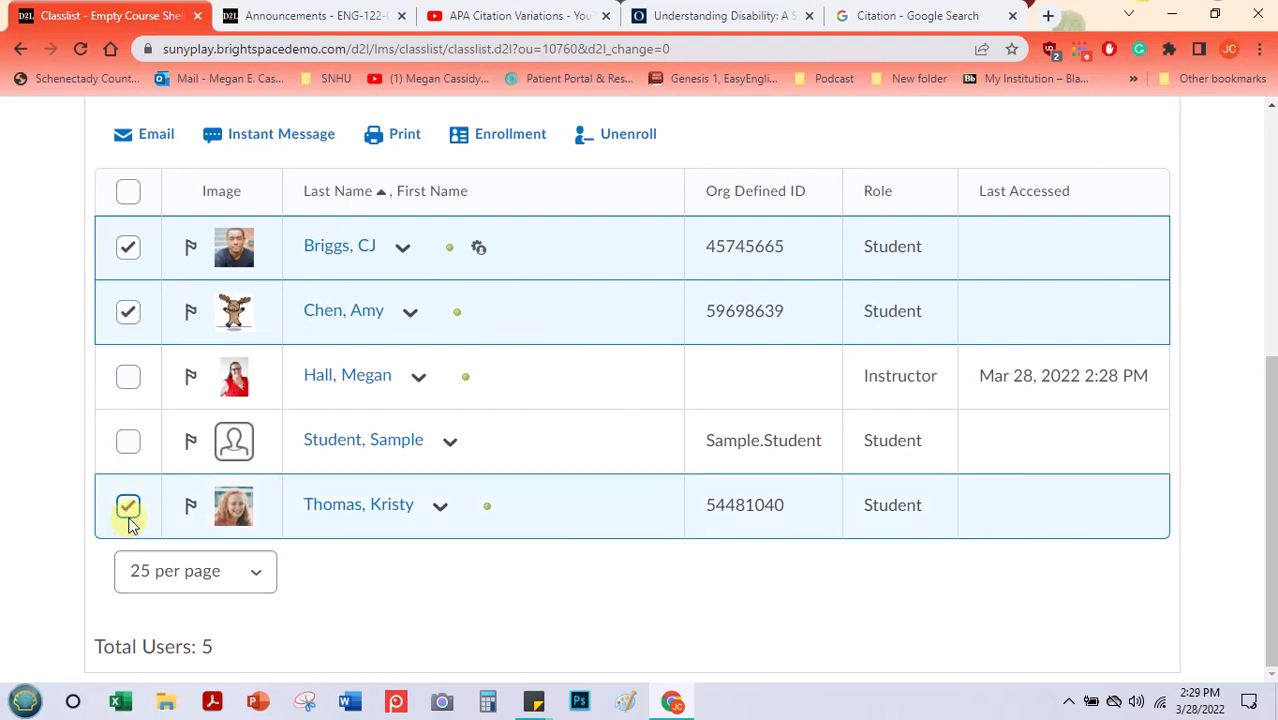
left_click(128, 507)
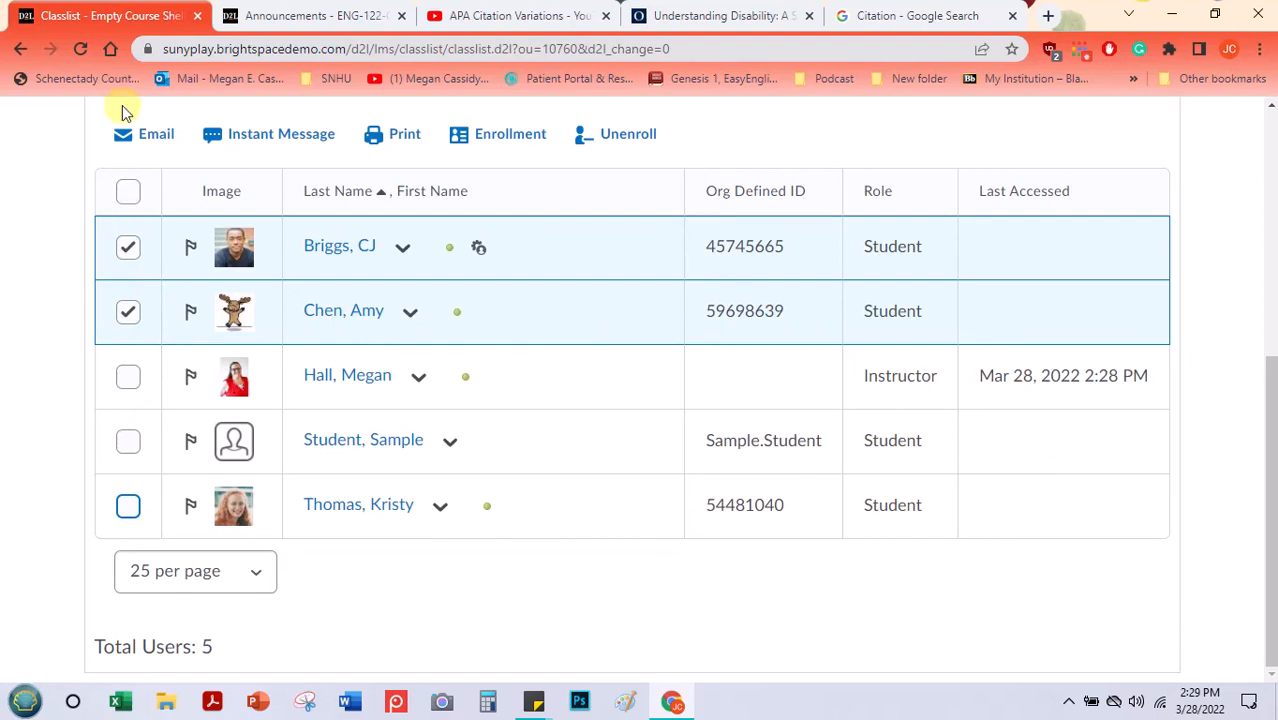
left_click(128, 192)
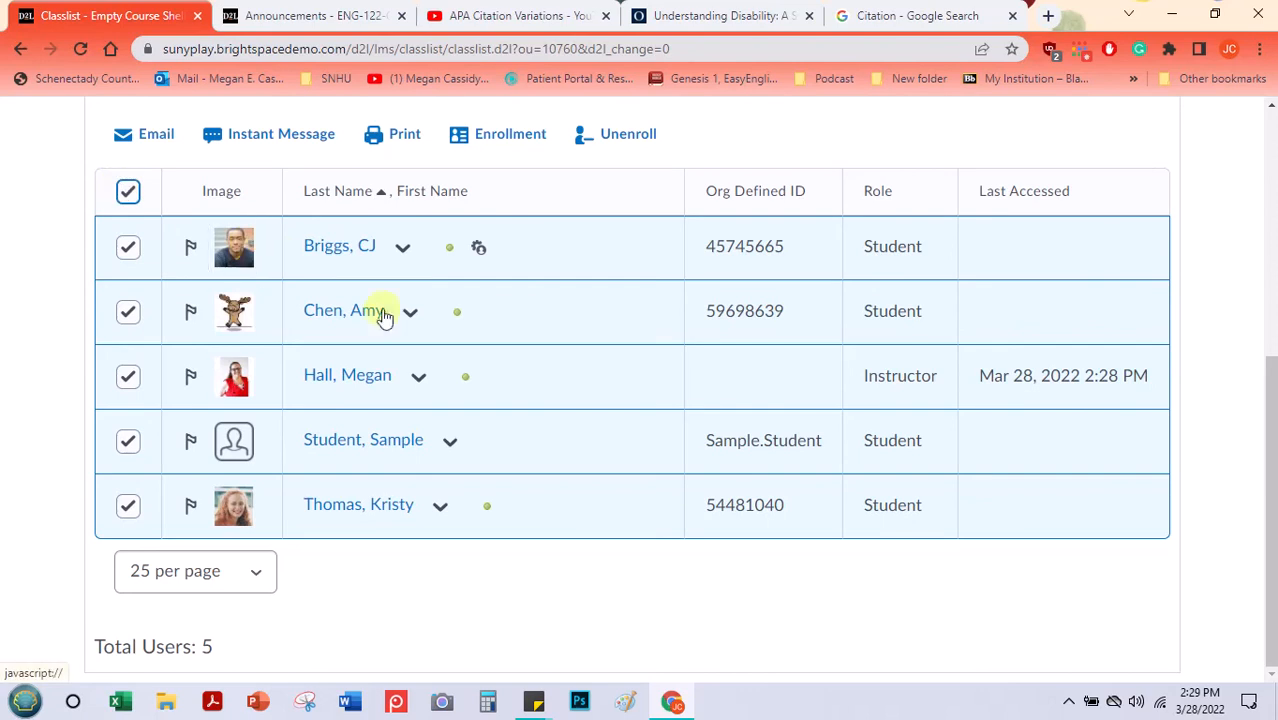
- Open the Email Classlist page, look over all recipients, and filter the list to instructors only
scroll(714, 435, "up", 4)
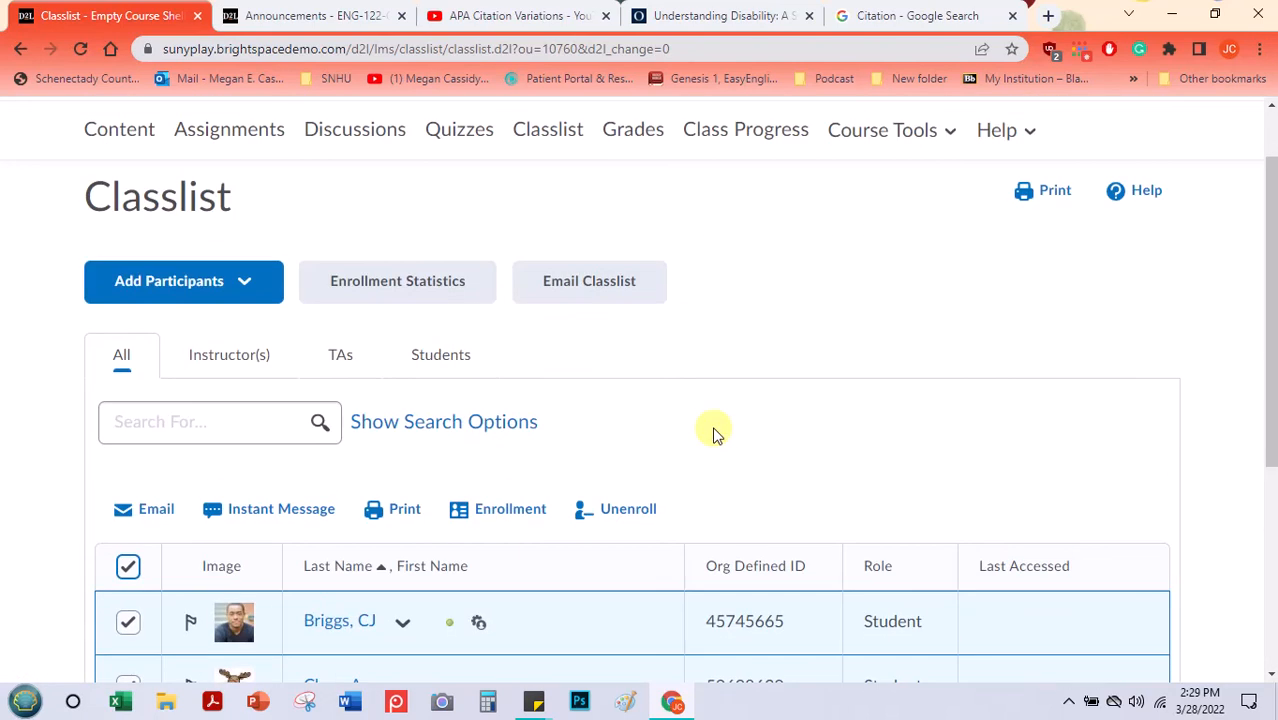
scroll(714, 435, "up", 1)
left_click(588, 366)
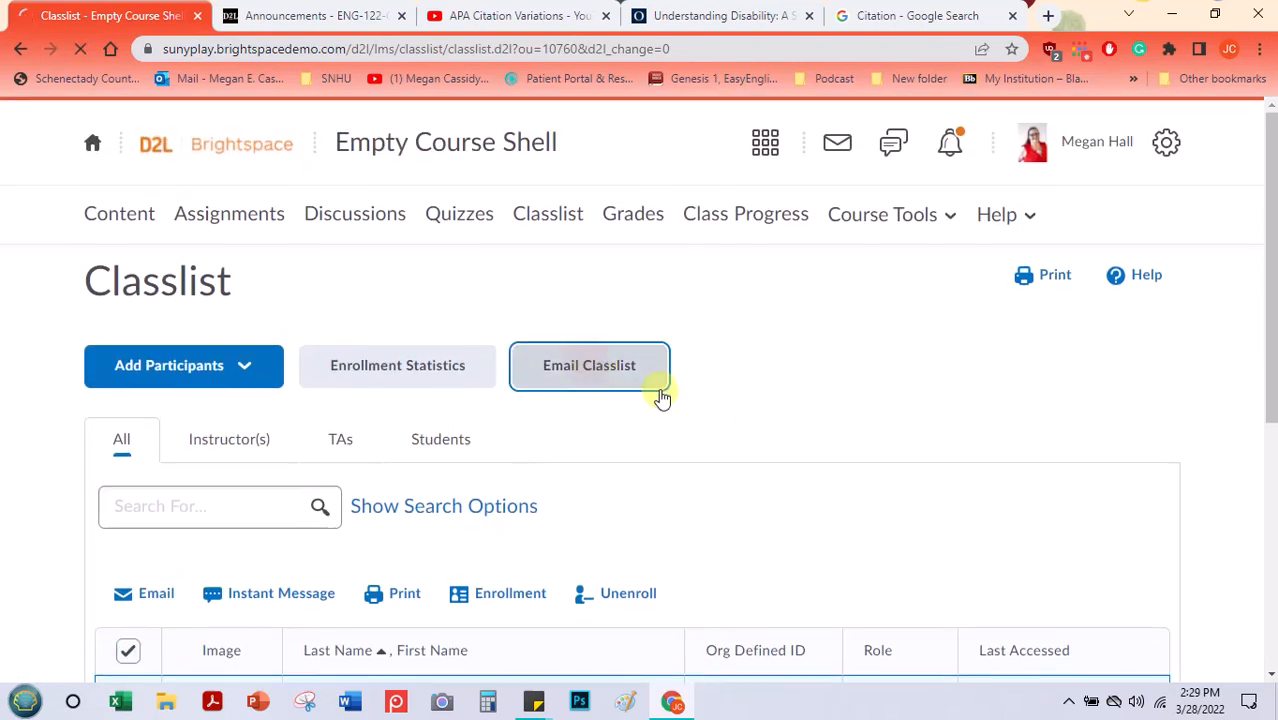
scroll(548, 337, "down", 4)
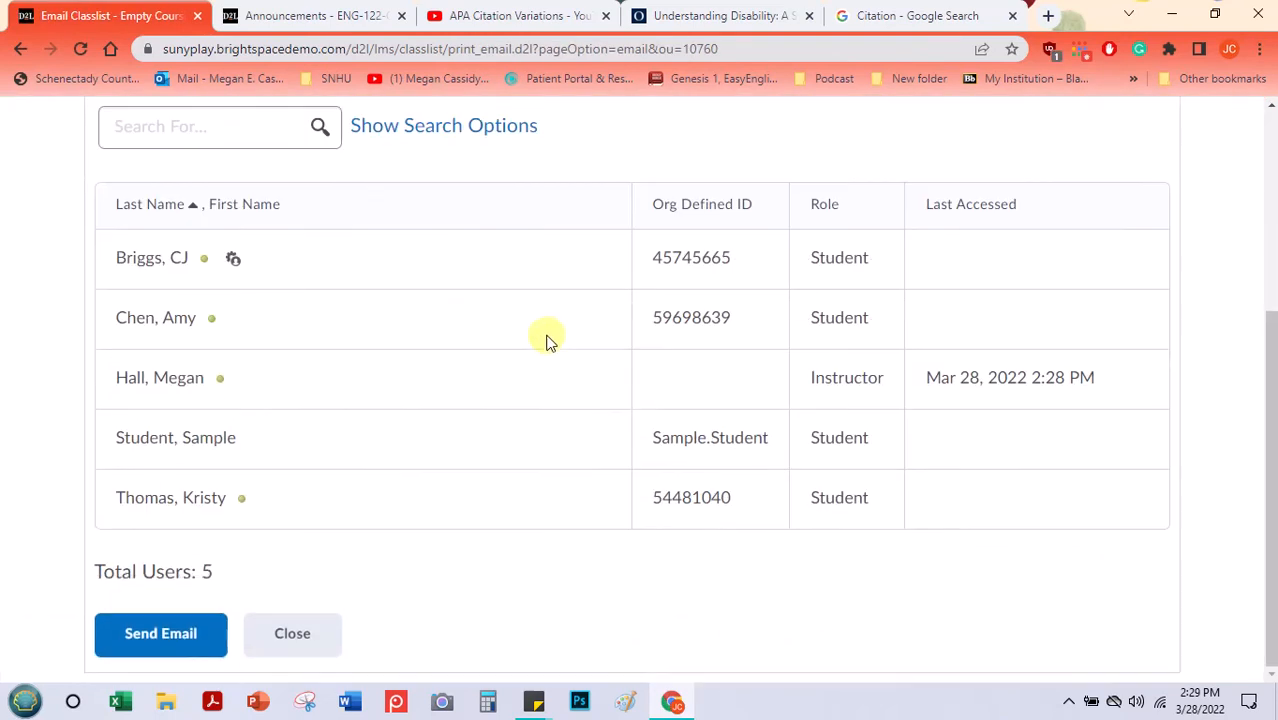
scroll(432, 316, "up", 3)
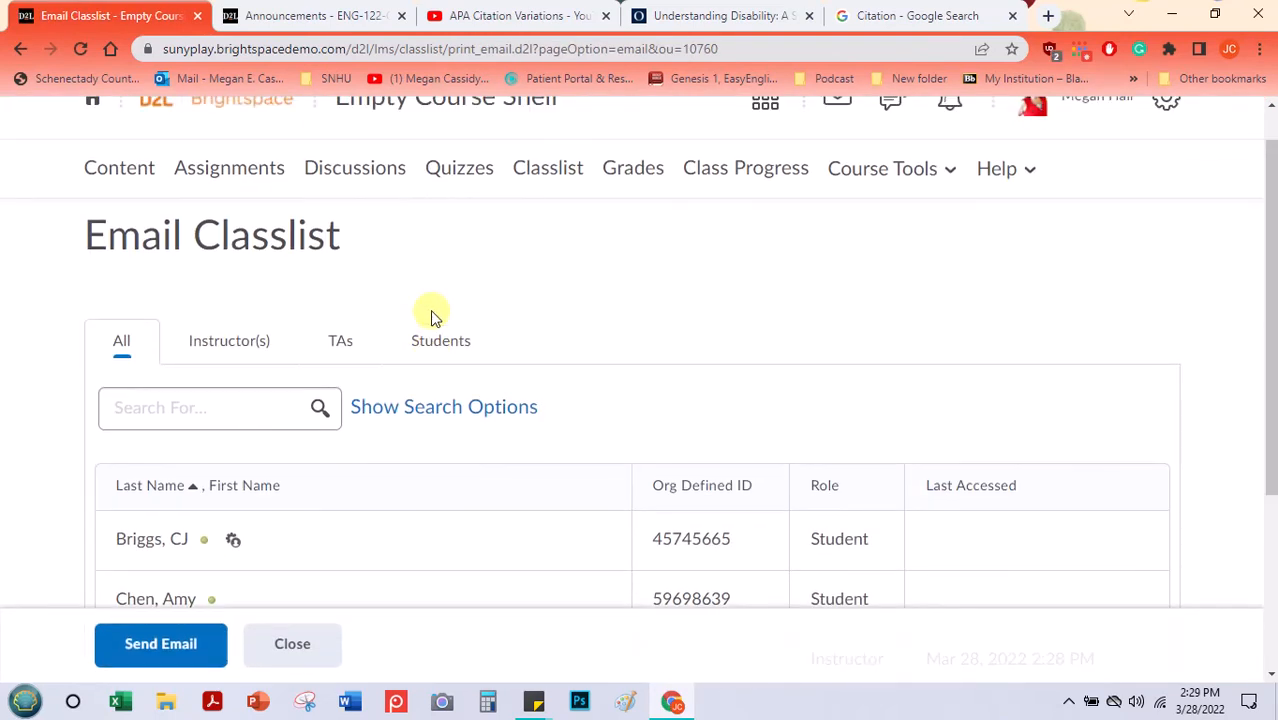
left_click(228, 344)
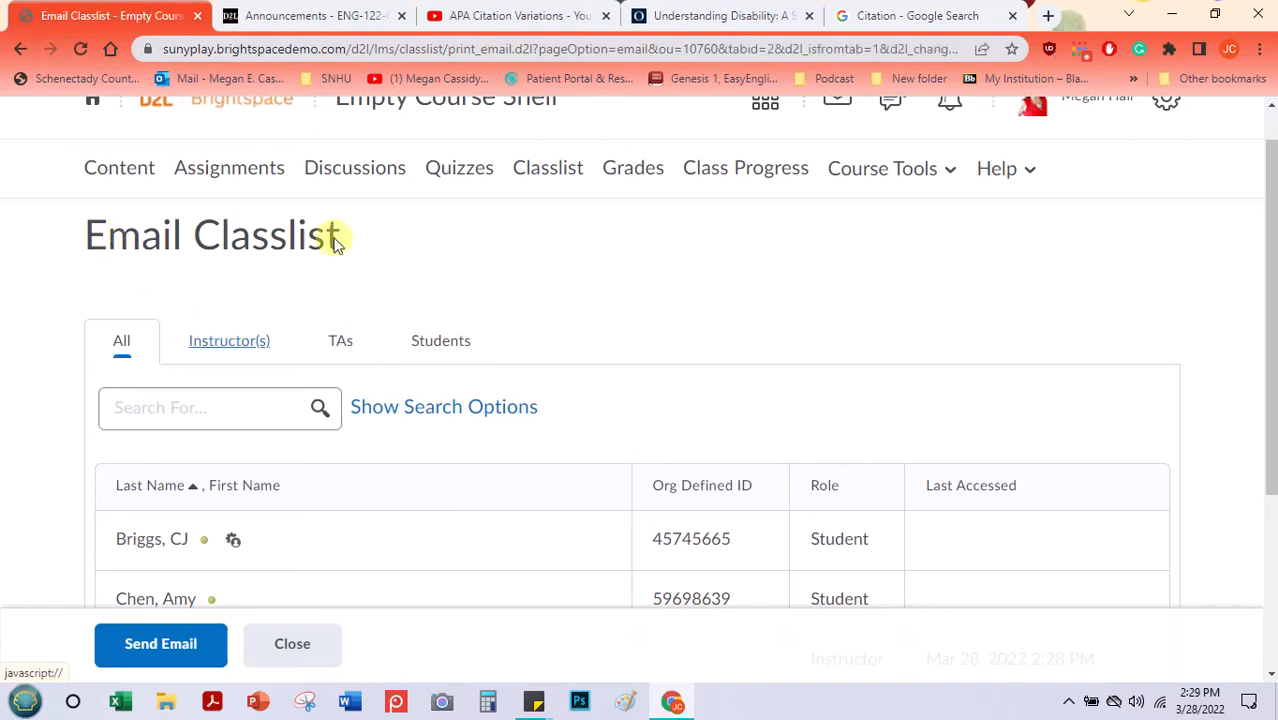
scroll(390, 304, "down", 1)
scroll(385, 304, "up", 1)
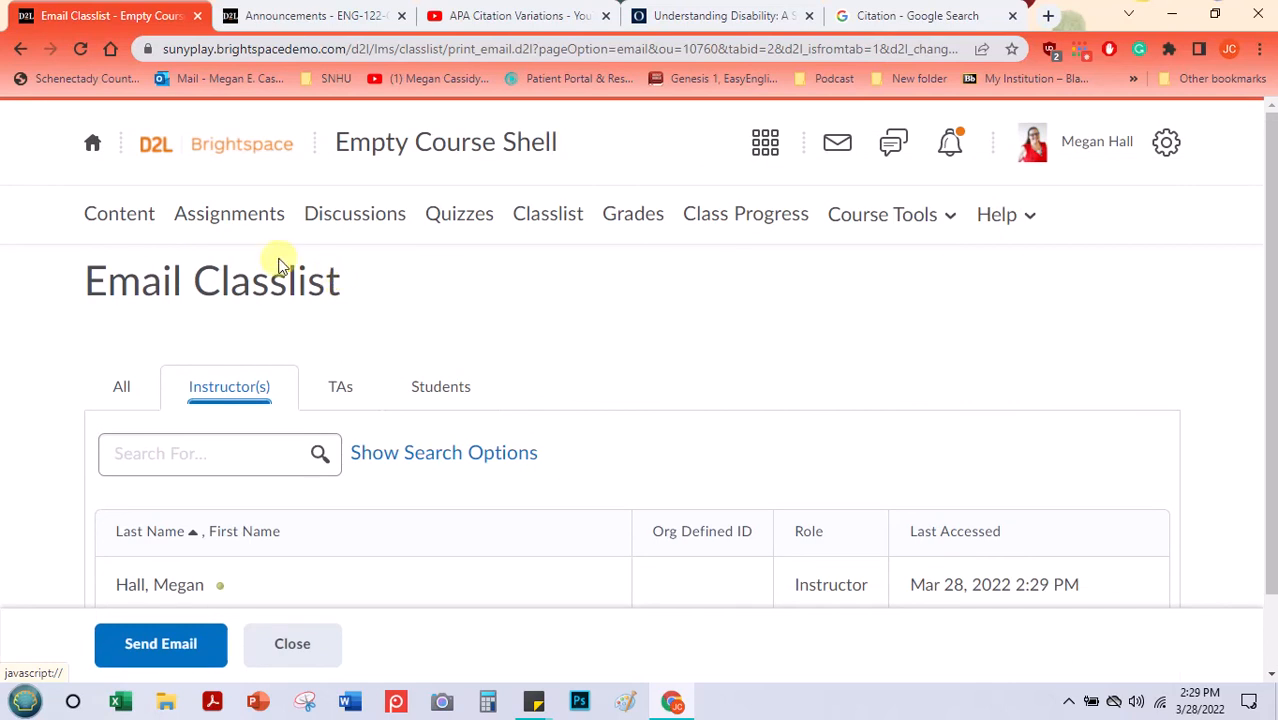
- Open the course Grades and look over the students and grade columns in the Enter Grades view
left_click(633, 215)
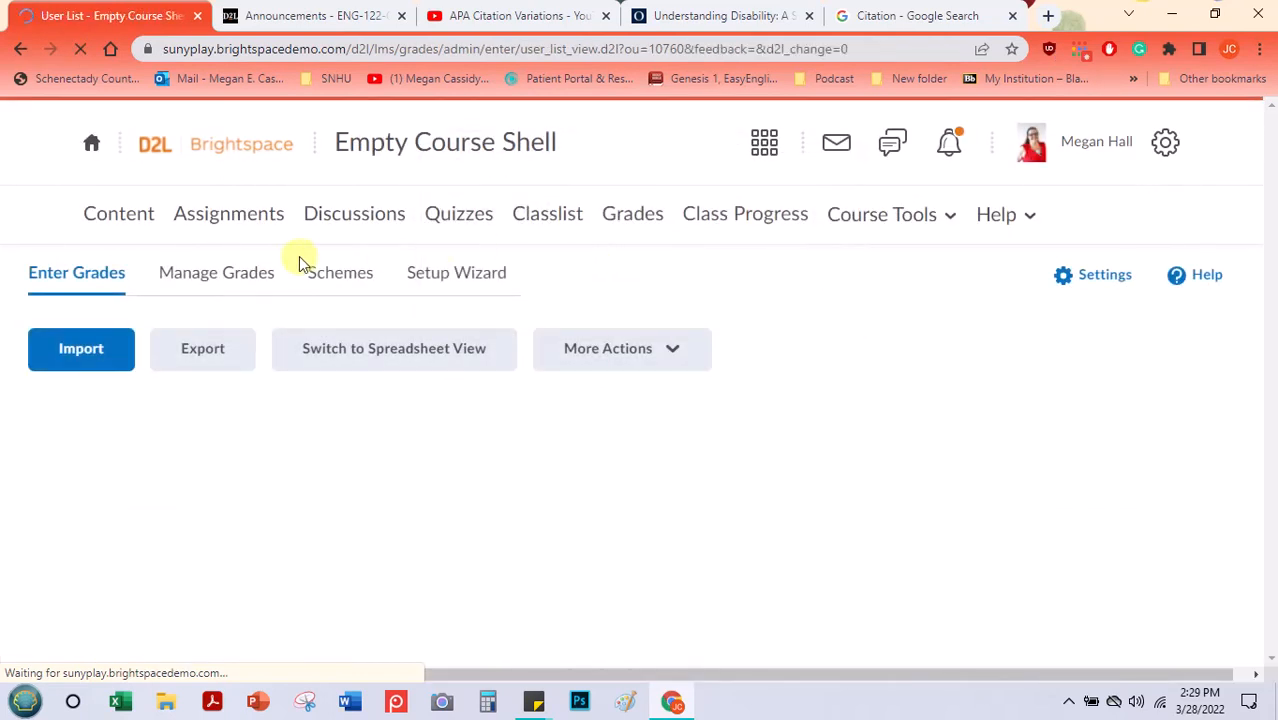
scroll(322, 258, "down", 1)
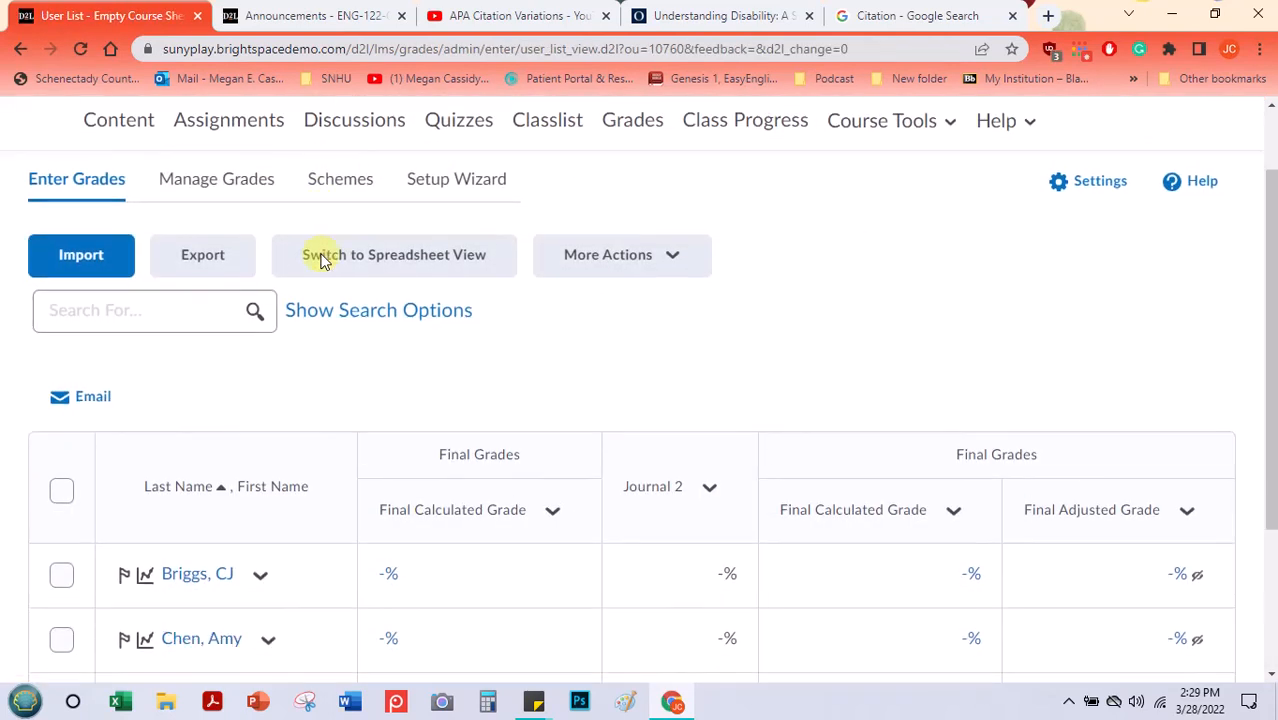
scroll(350, 320, "down", 2)
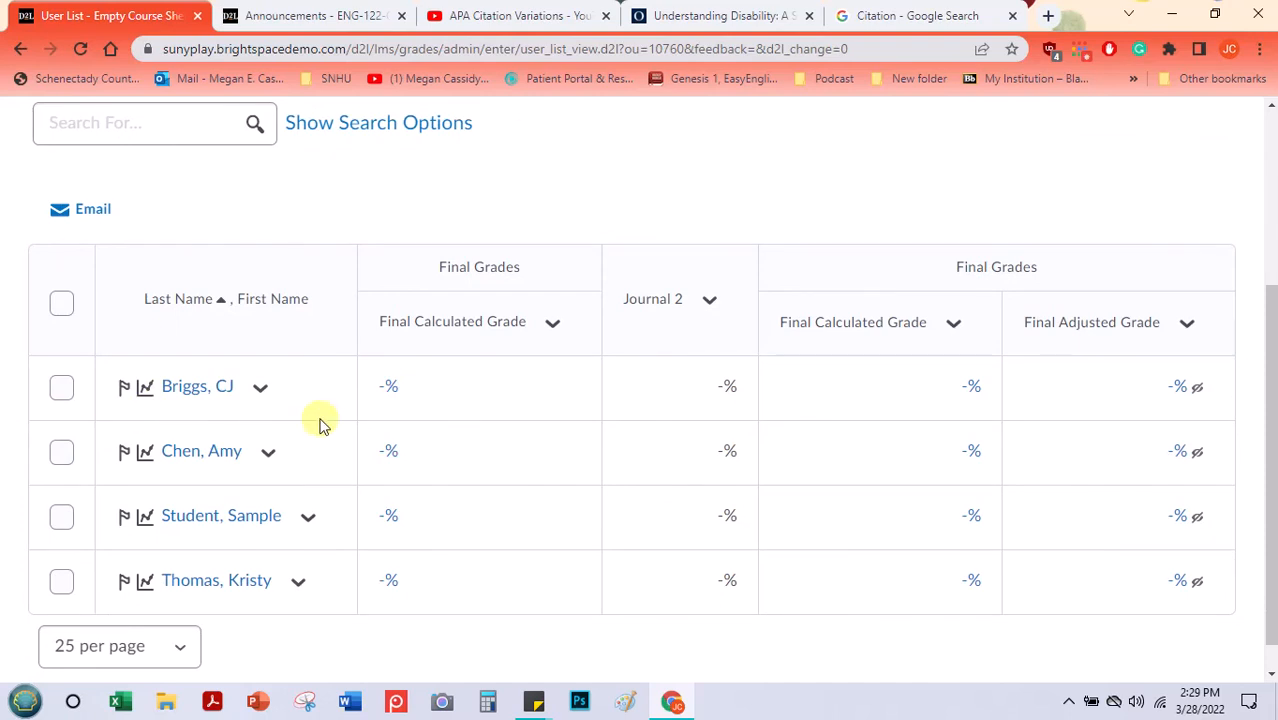
scroll(665, 374, "down", 1)
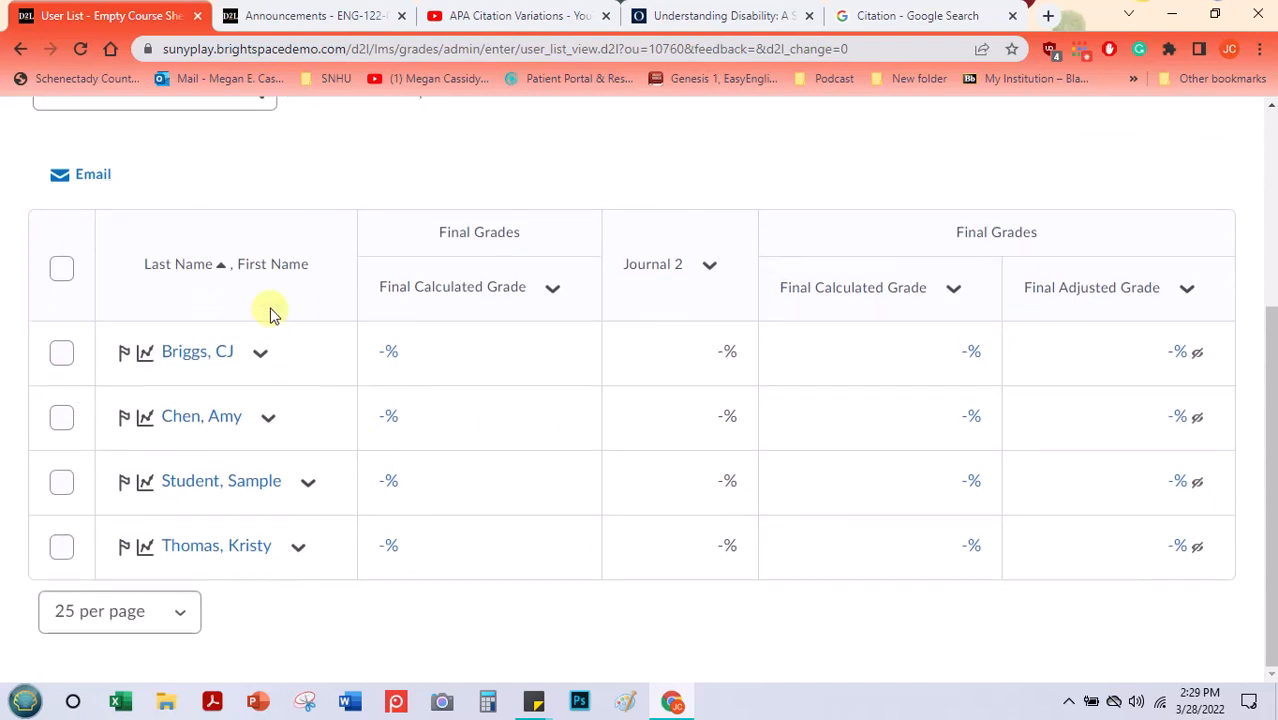
scroll(271, 314, "up", 2)
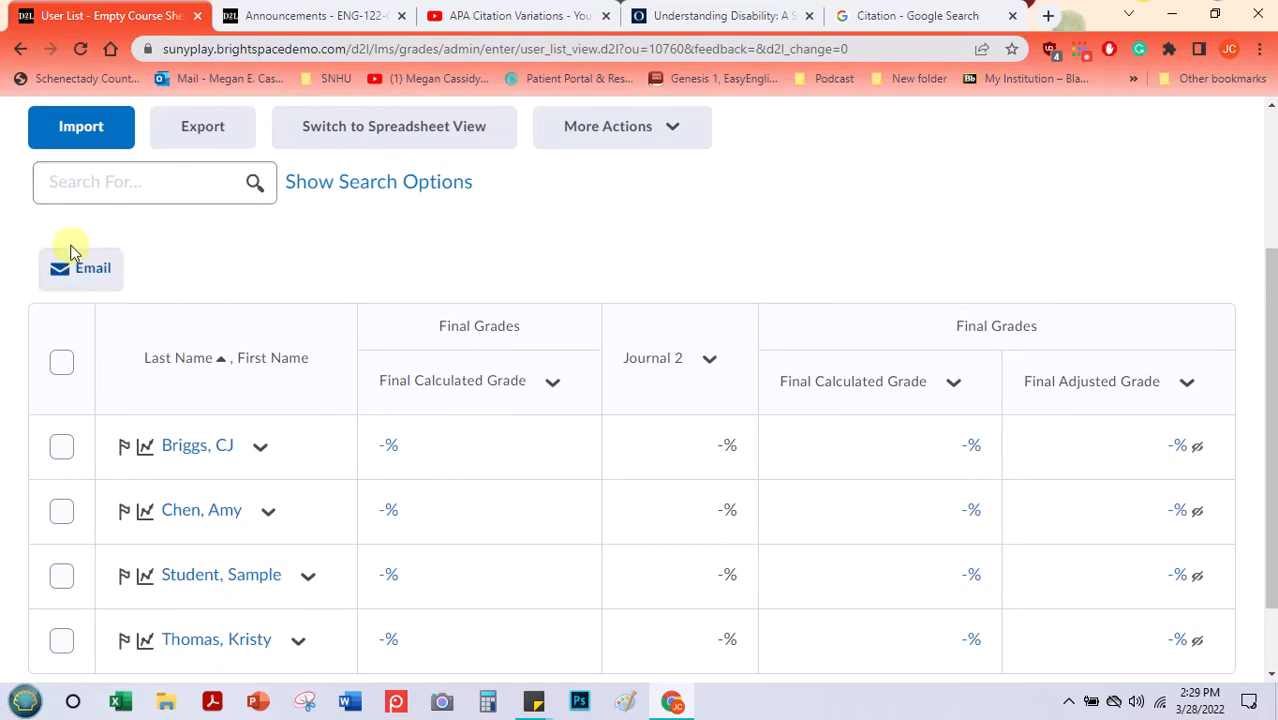
- Select the second student in the grades list, view the email composition form for them, and close it without sending
left_click_drag(380, 447, 417, 457)
left_click(486, 500)
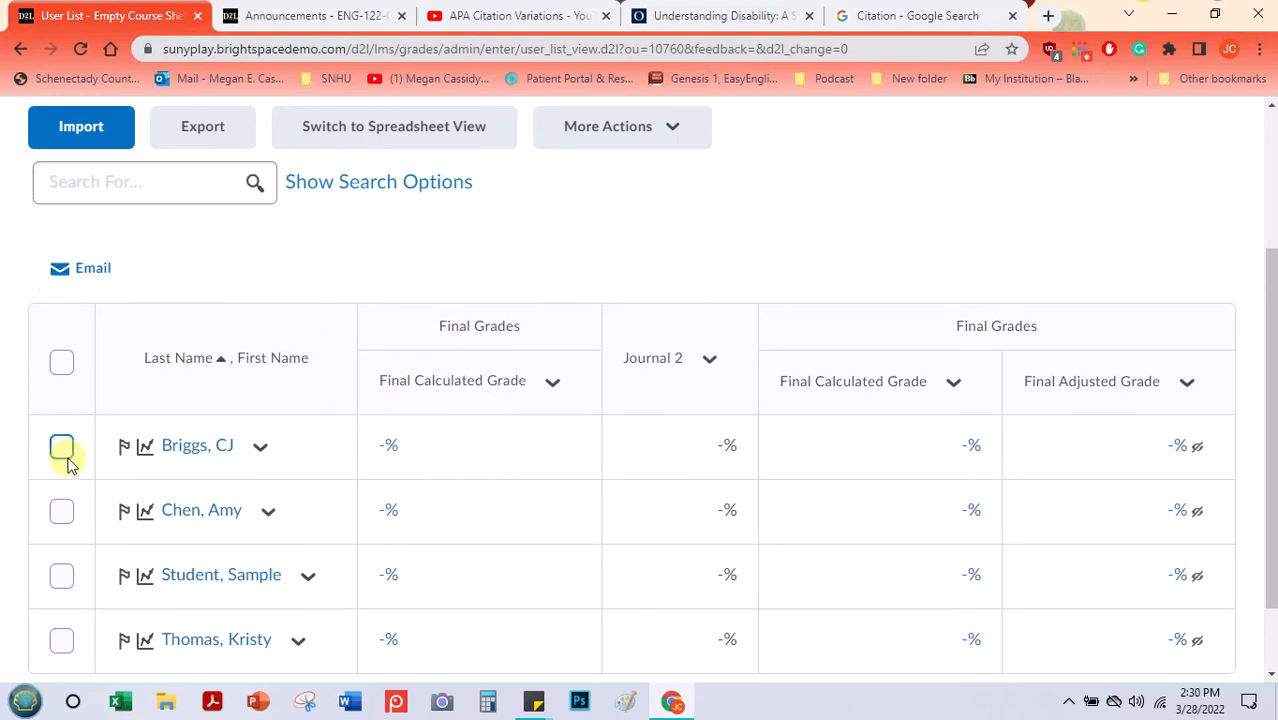
left_click(62, 510)
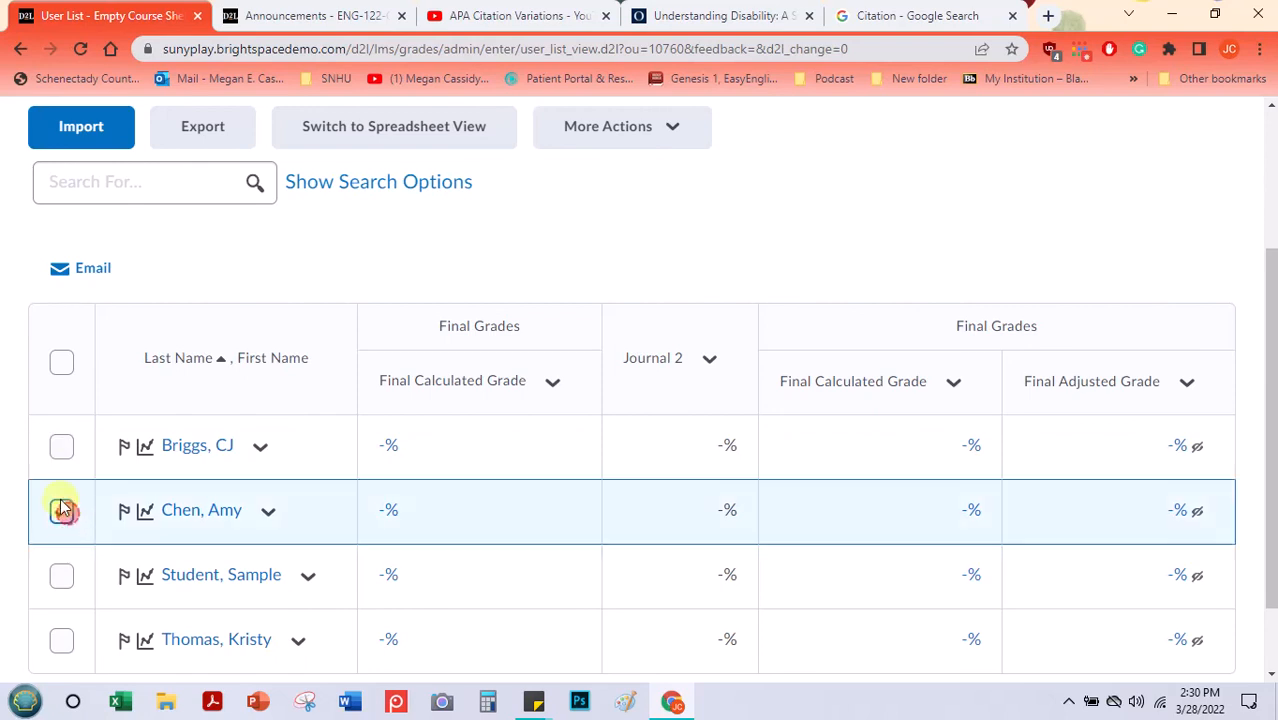
left_click(87, 270)
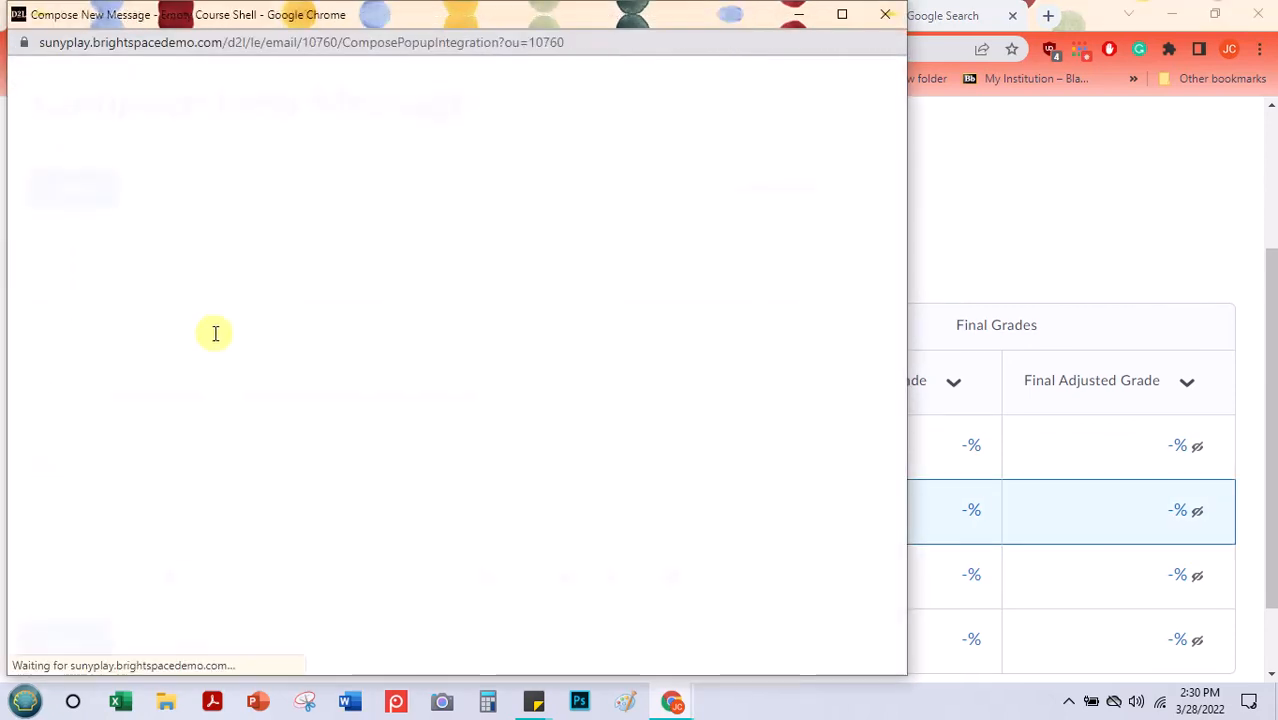
left_click(262, 246)
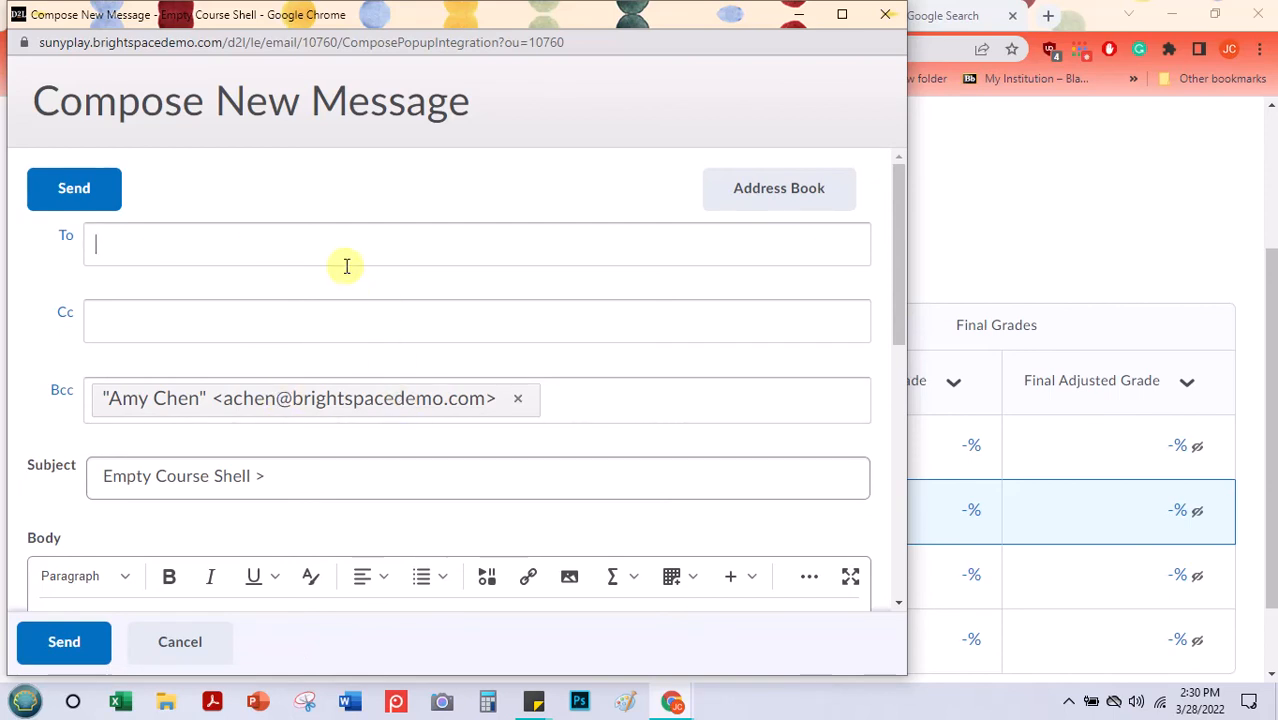
scroll(344, 268, "down", 1)
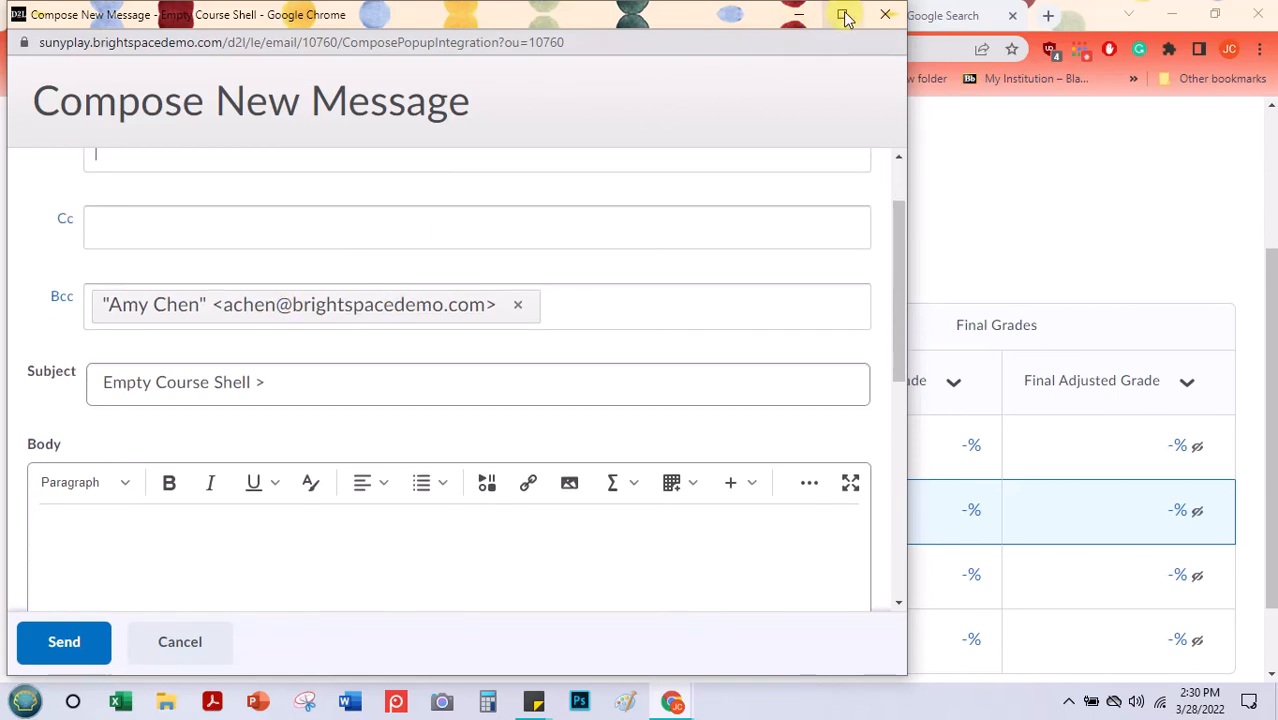
left_click(885, 14)
- Add the last student to the selection, view the email composition form for both students, and close it without sending
scroll(437, 268, "down", 1)
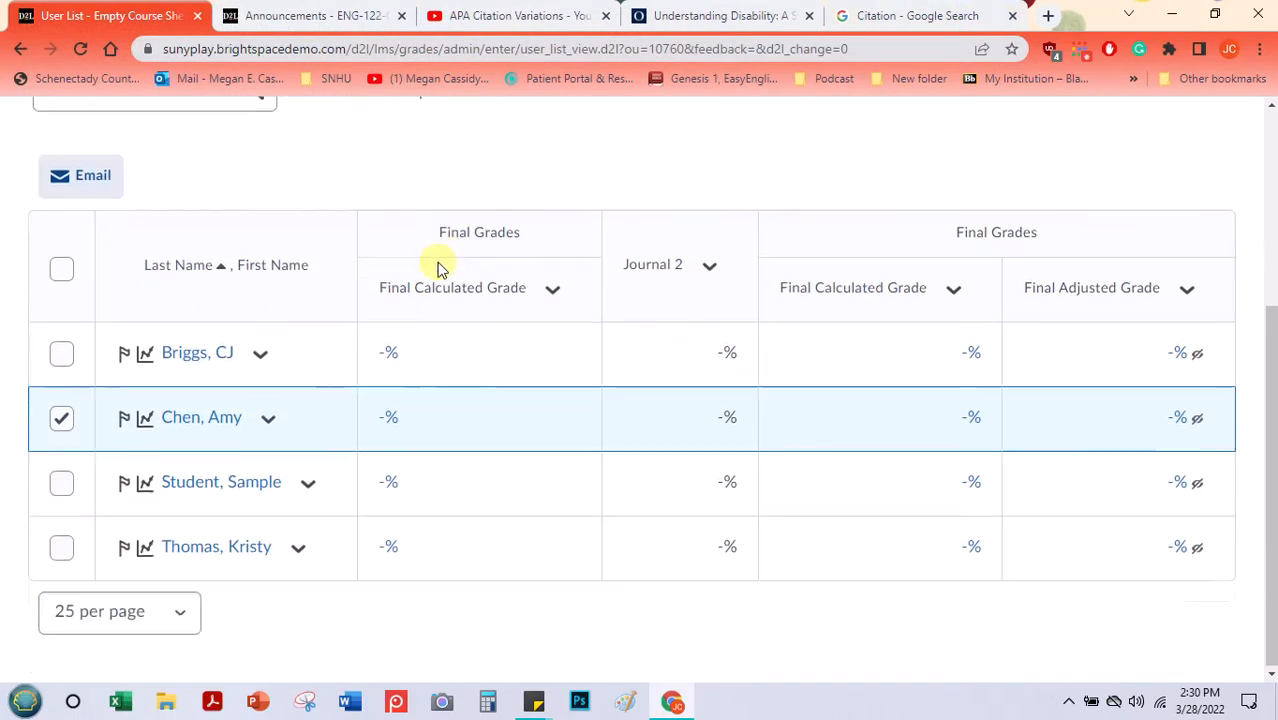
left_click(62, 545)
scroll(48, 214, "up", 1)
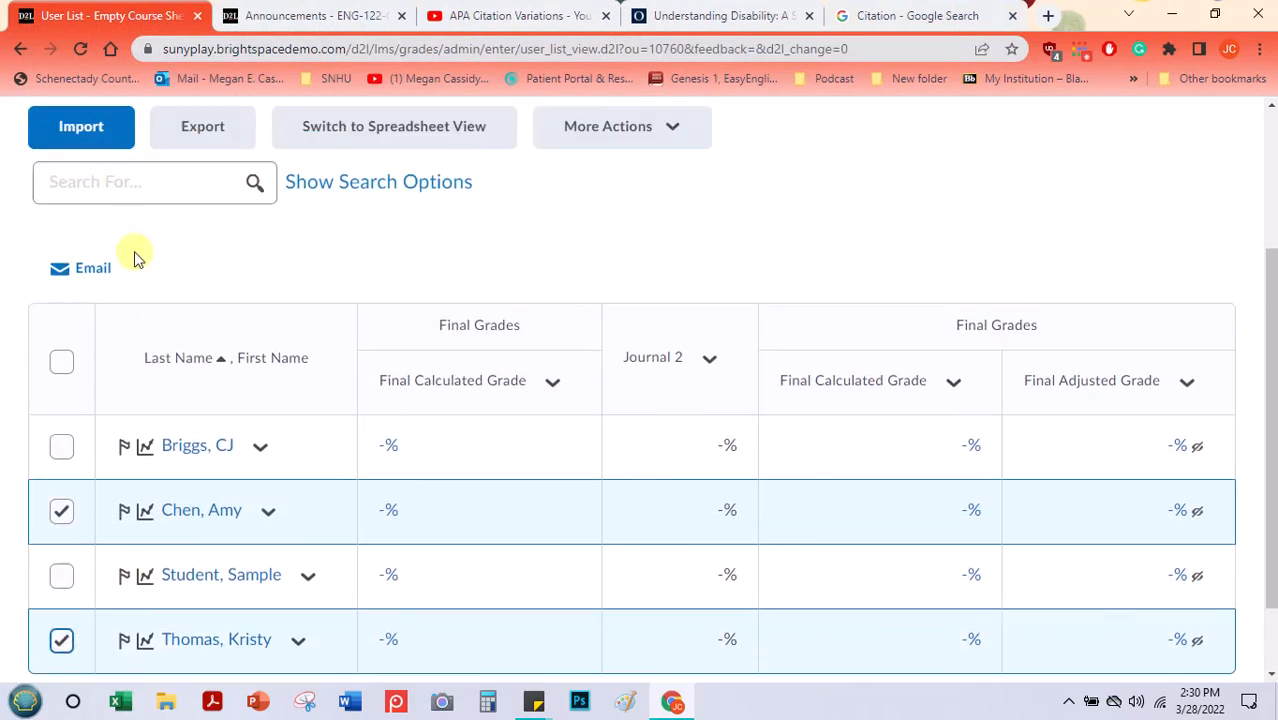
left_click(87, 274)
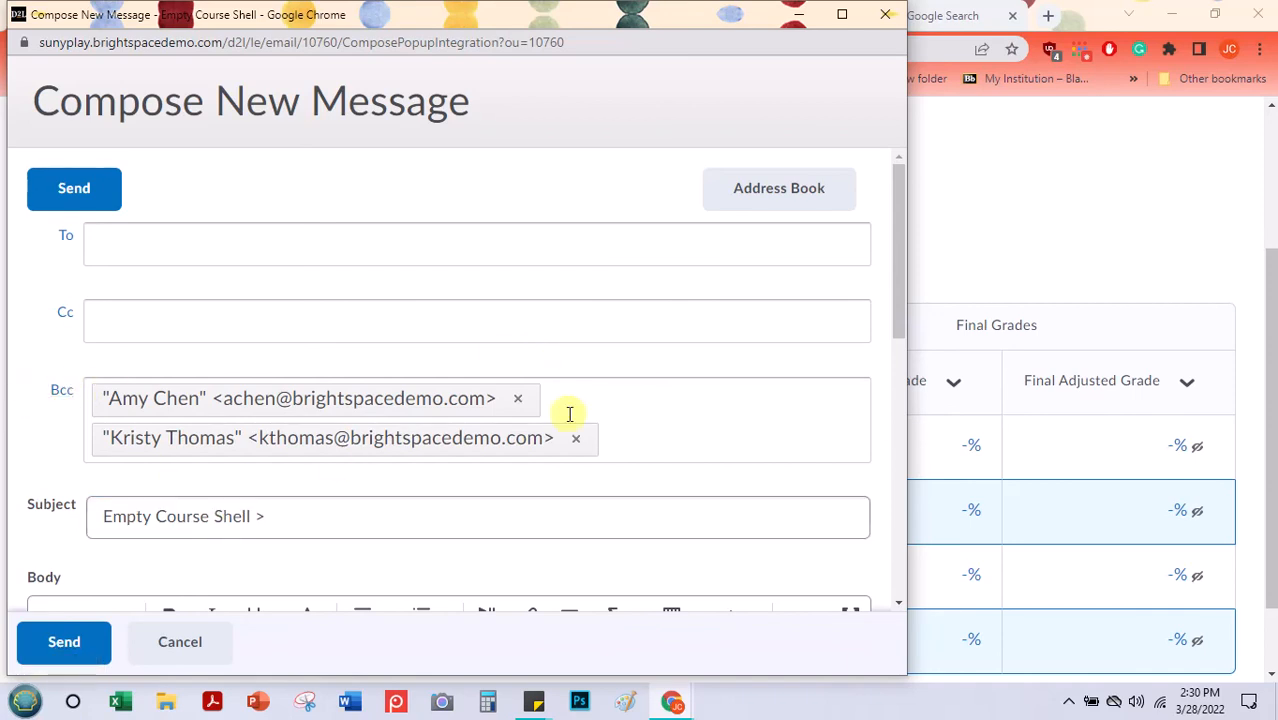
scroll(619, 298, "down", 2)
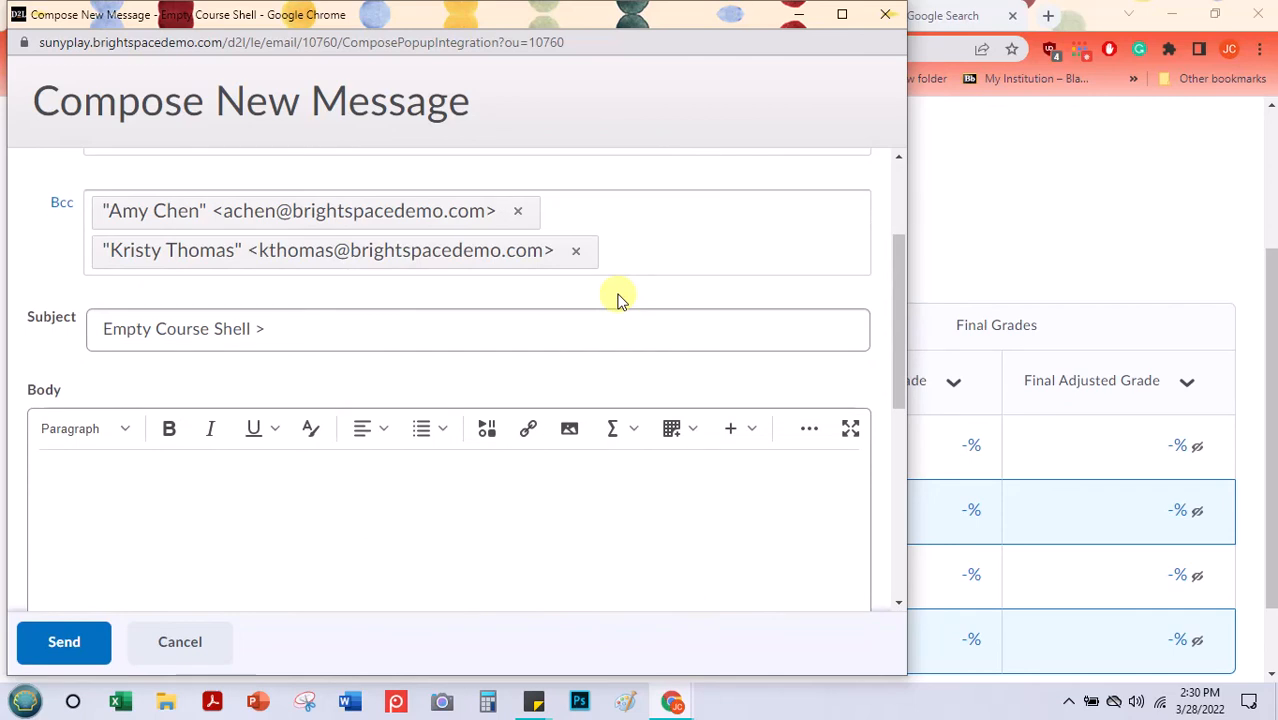
scroll(617, 298, "up", 2)
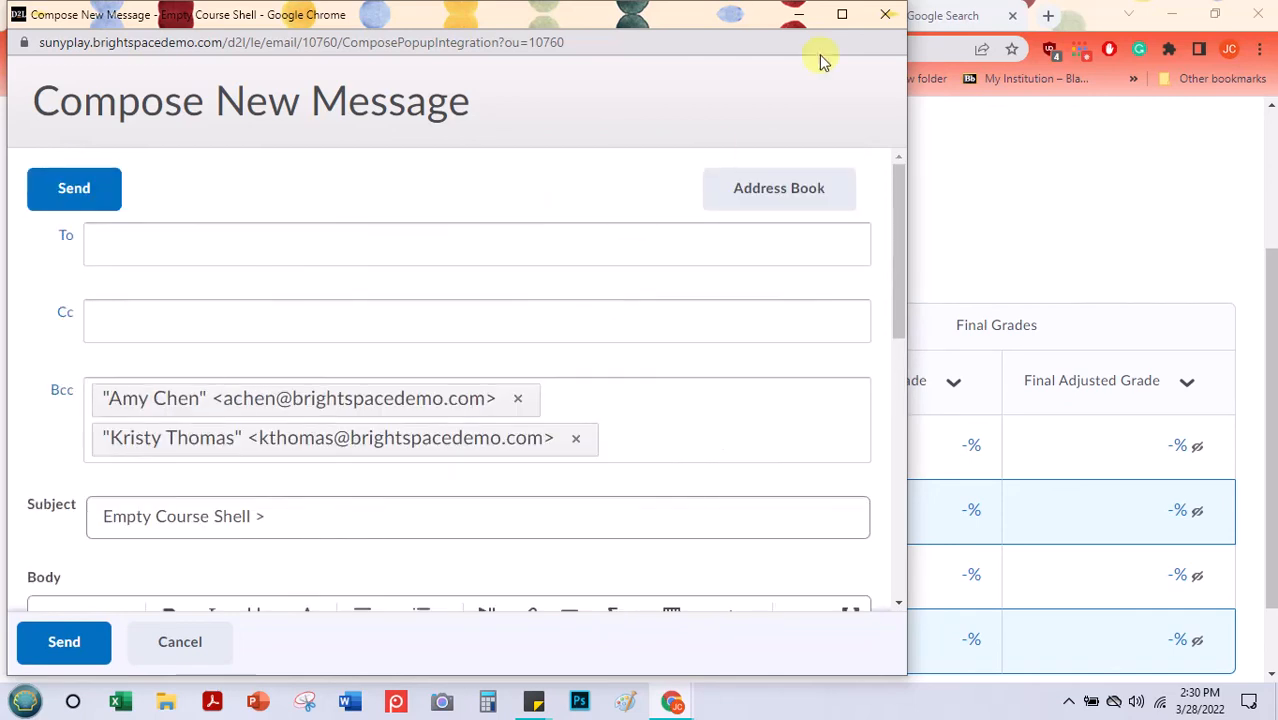
left_click(885, 13)
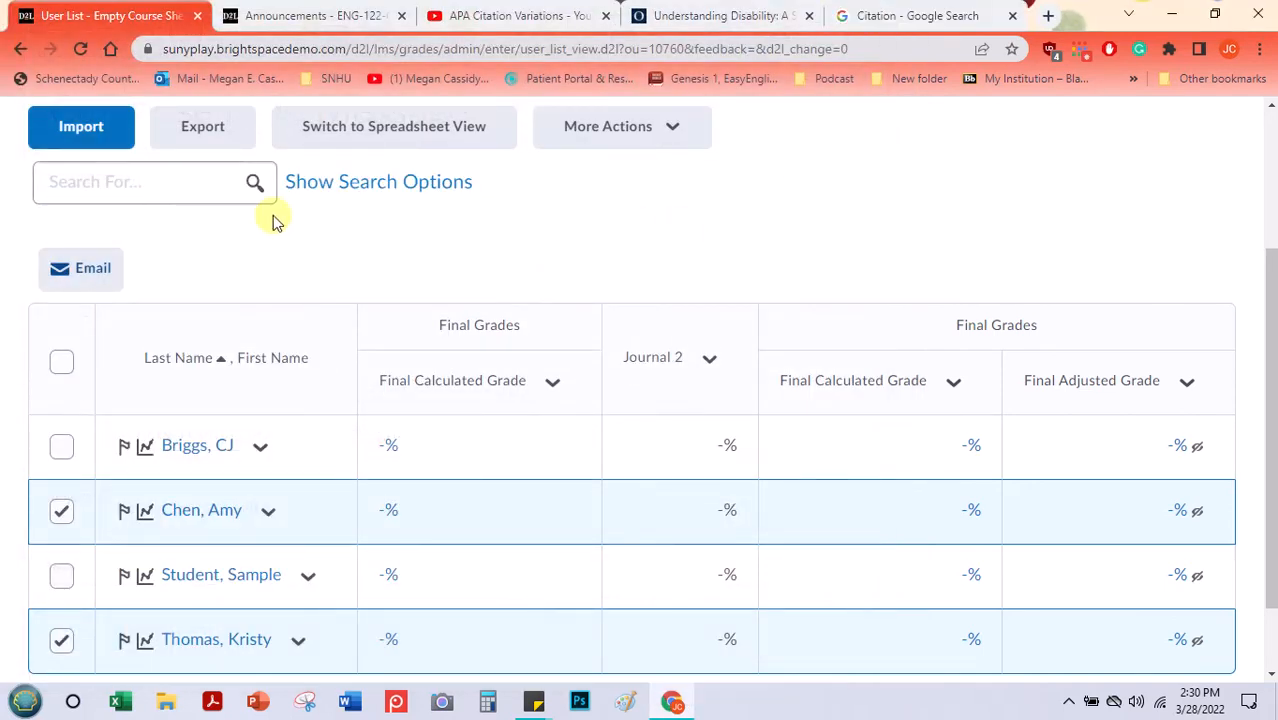
- Clear the selection of all students in the grades list and look over the Enter Grades page
left_click(62, 362)
left_click(62, 363)
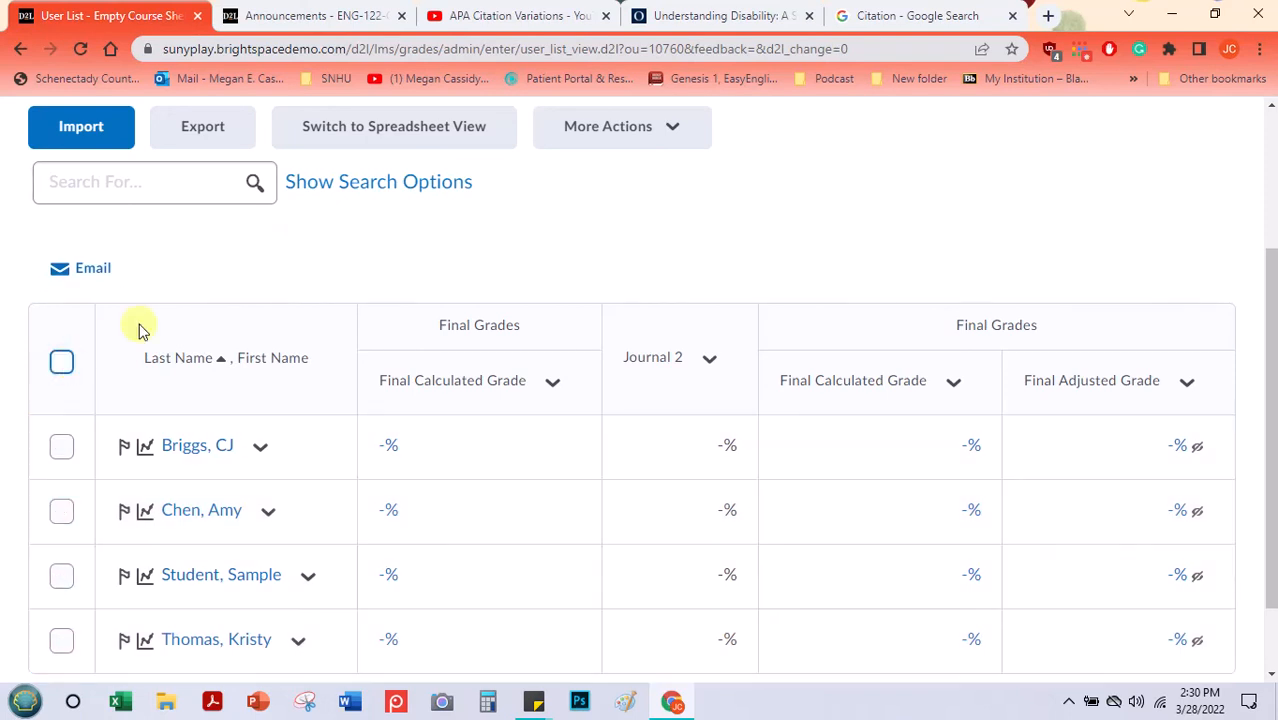
scroll(560, 360, "up", 3)
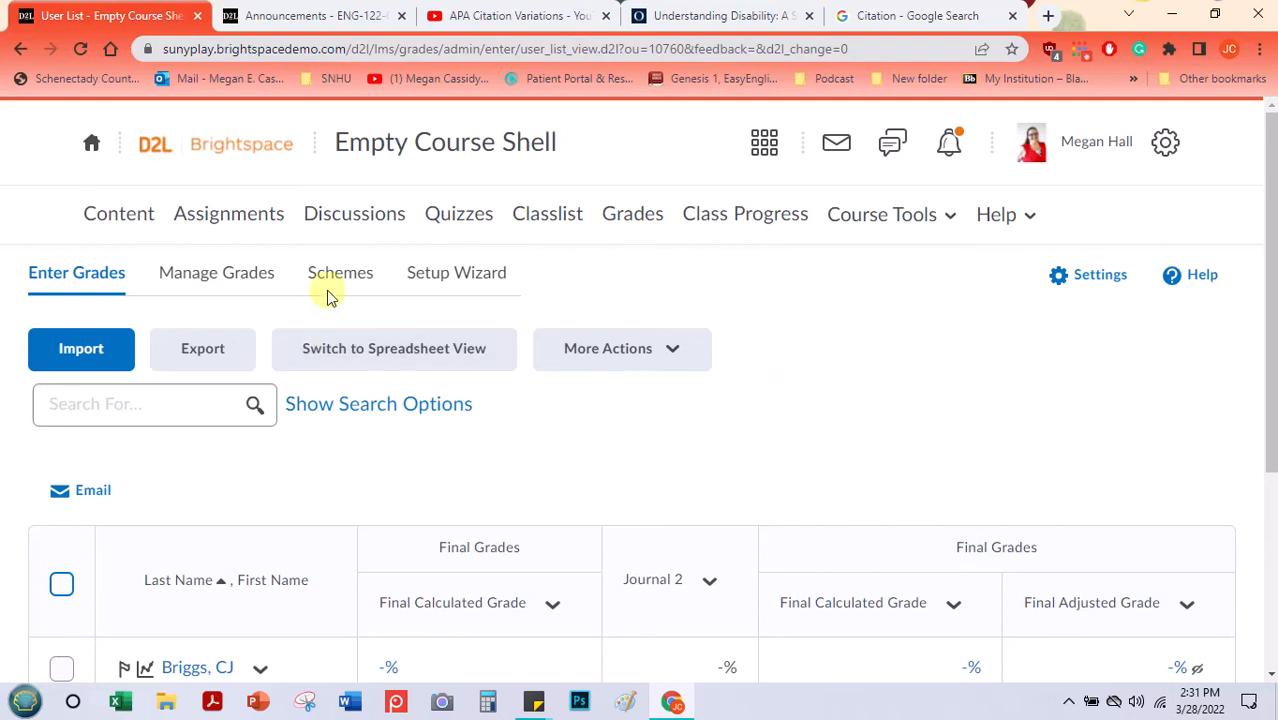
scroll(250, 300, "down", 3)
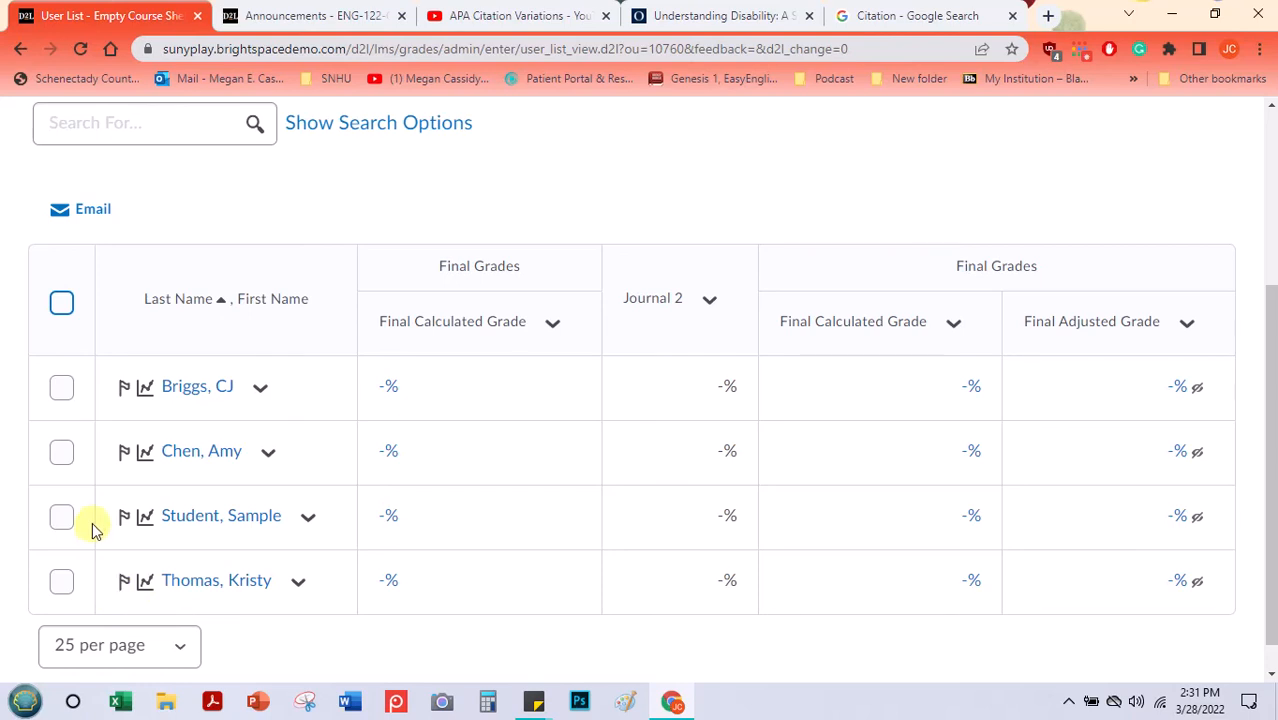
scroll(91, 530, "up", 1)
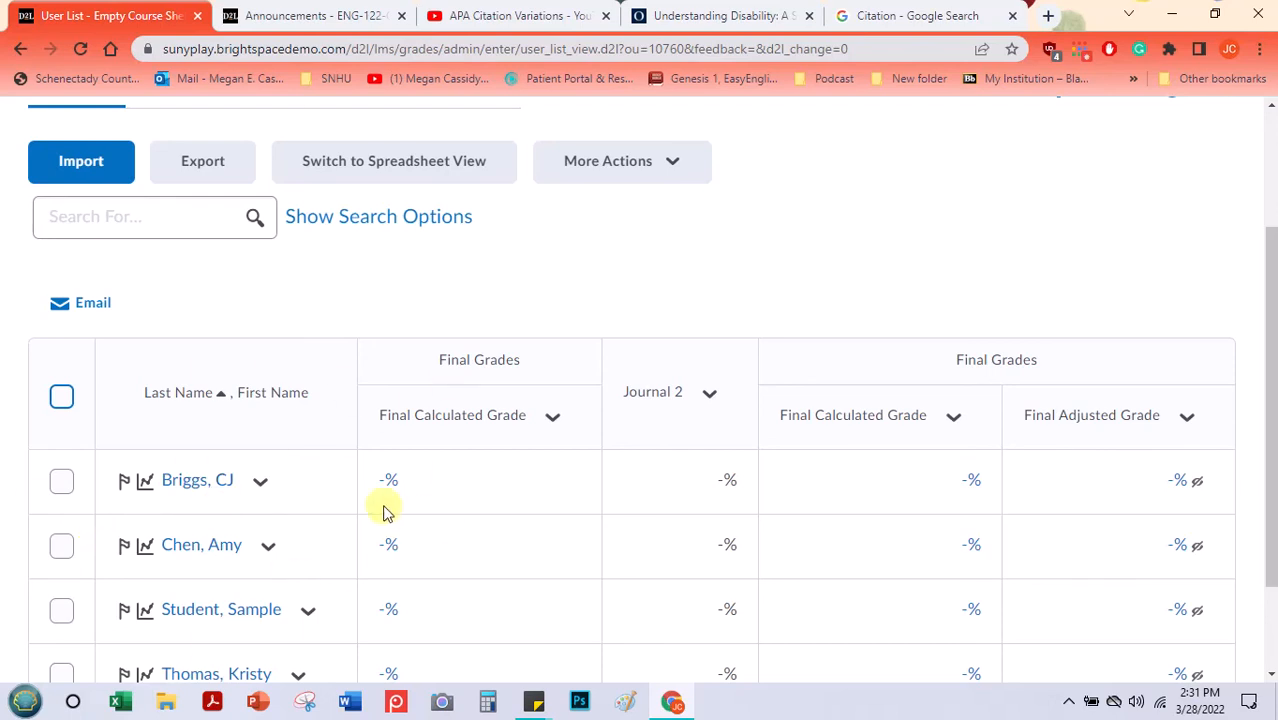
scroll(391, 398, "up", 2)
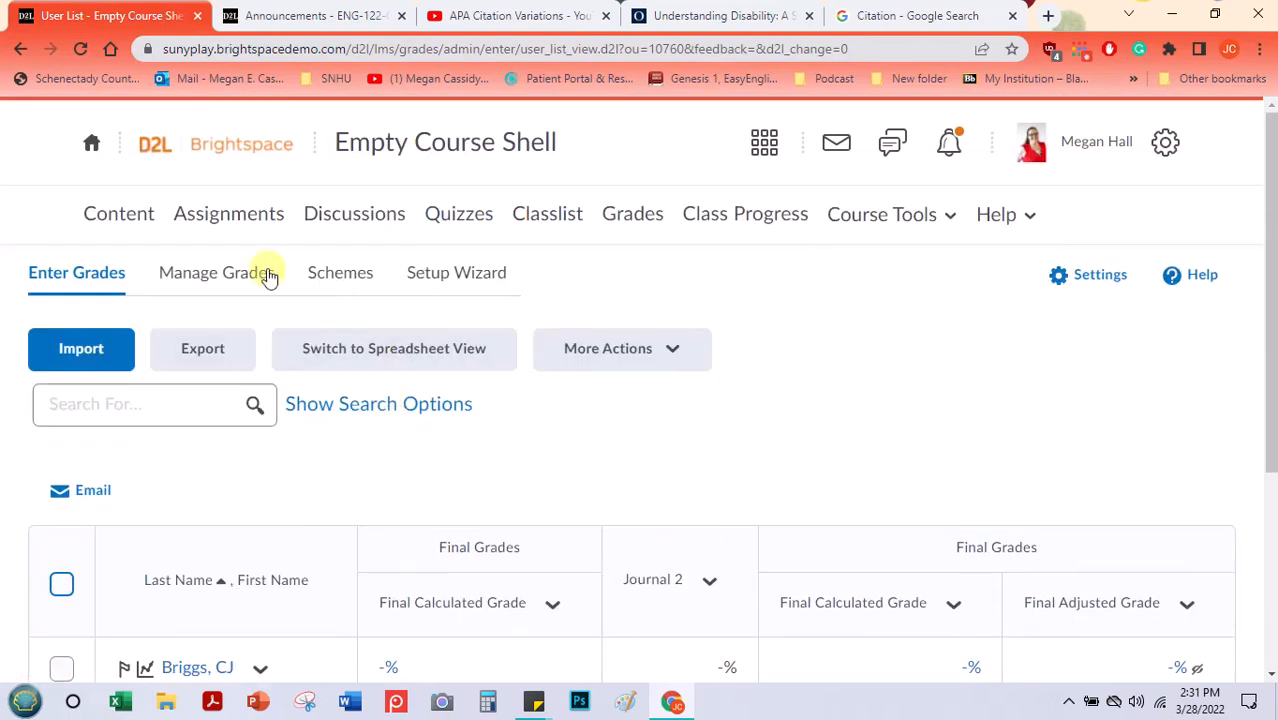
- Return to the Brightspace homepage, reopen the Empty Course Shell course, and go to its Content
left_click(91, 146)
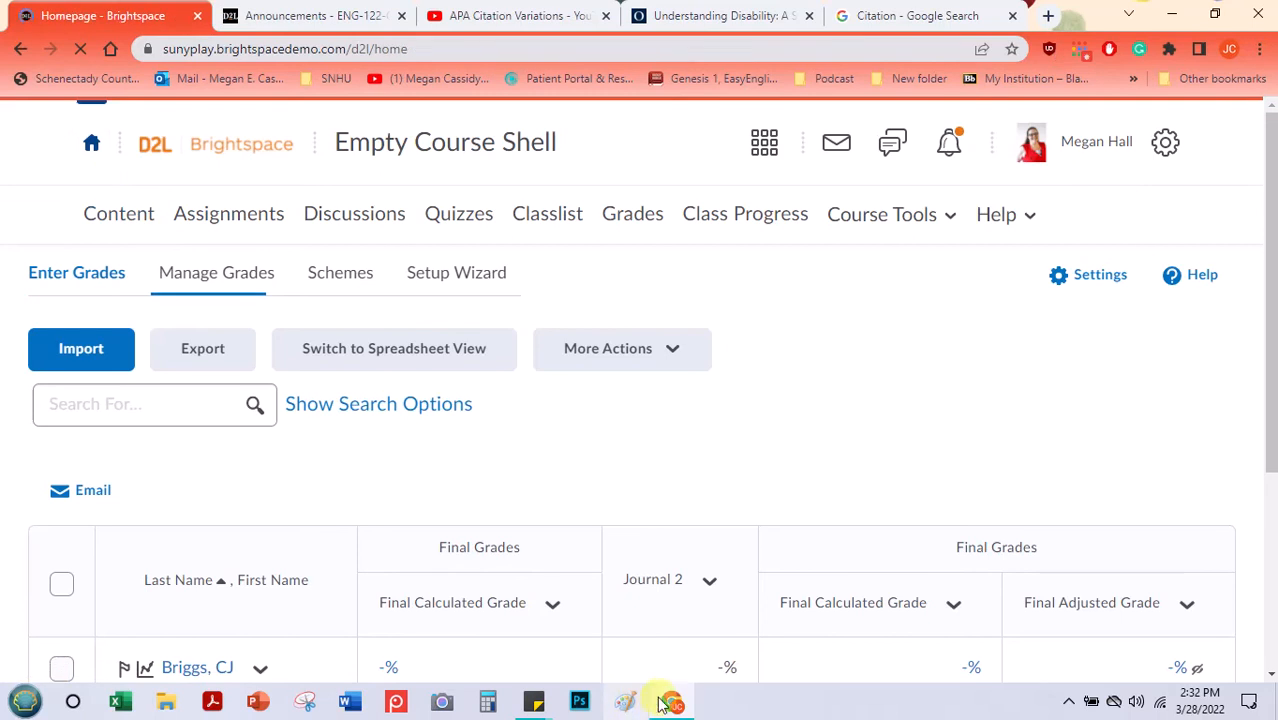
mouse_move(671, 704)
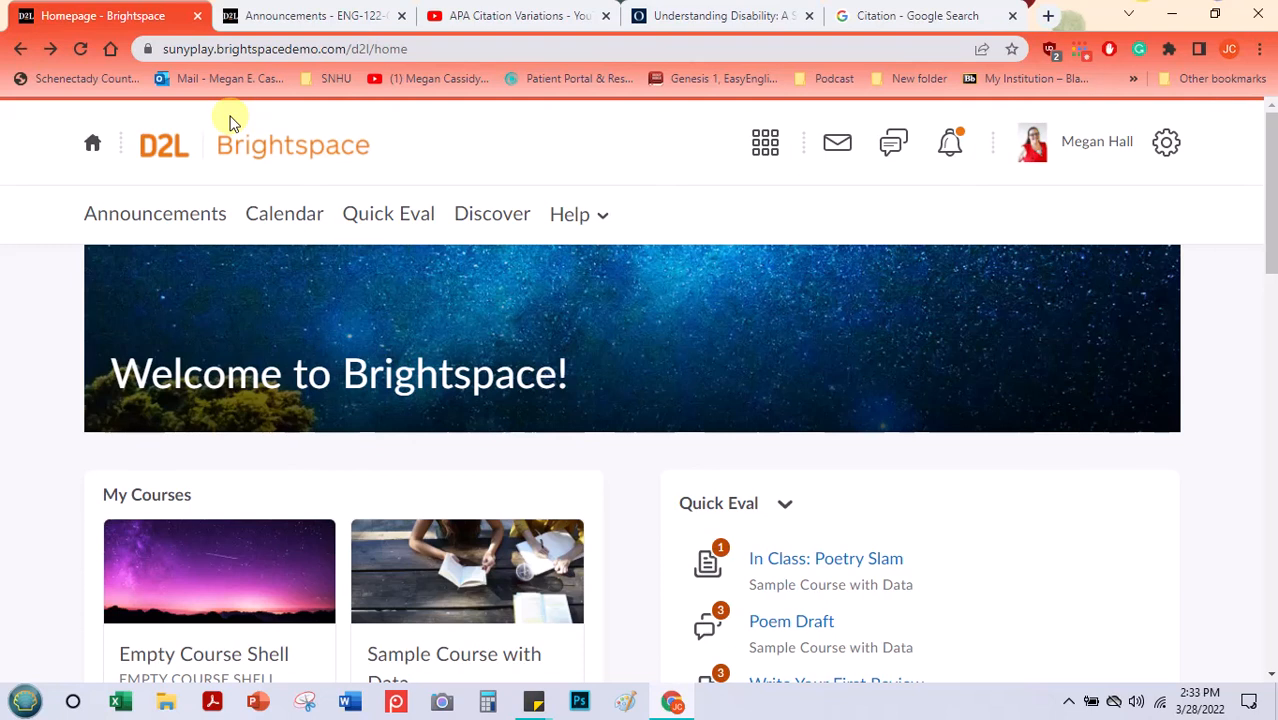
left_click(226, 648)
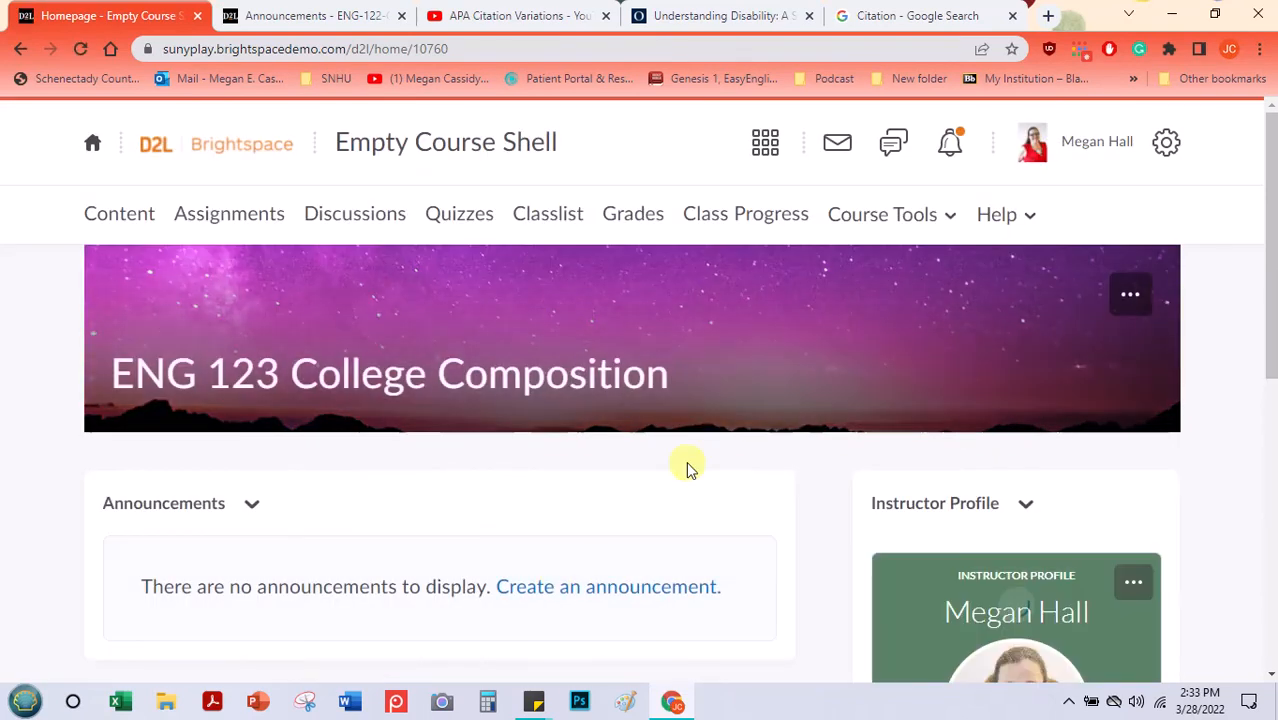
left_click(118, 228)
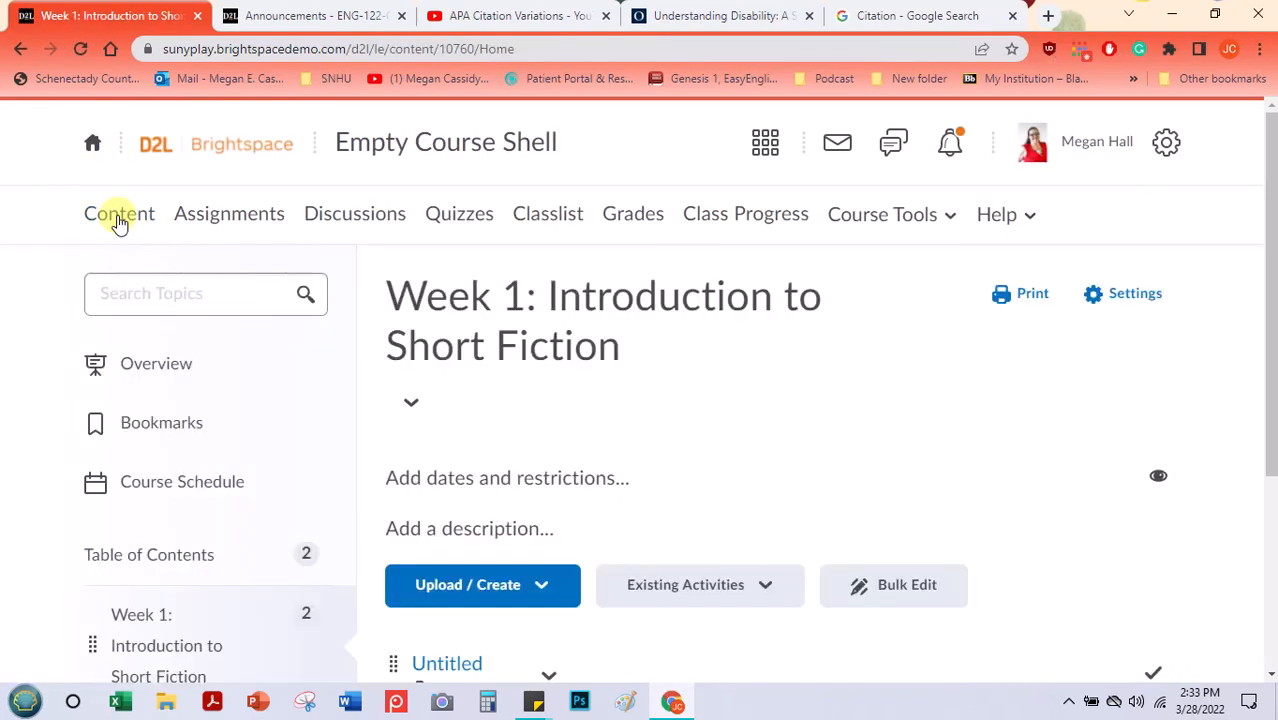